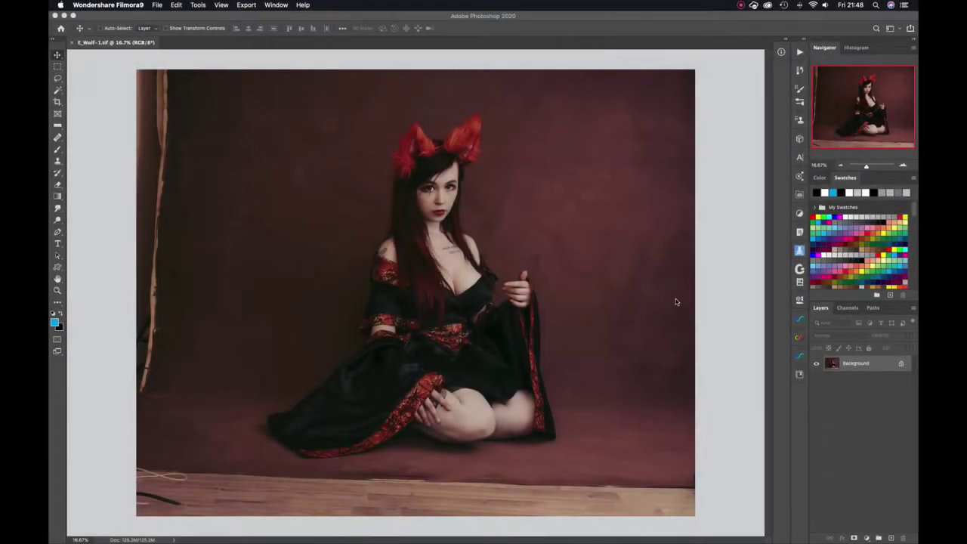
Lasso the strip of wooden floor and cables along the photo's lower edge and duplicate the Background layer
click(703, 310)
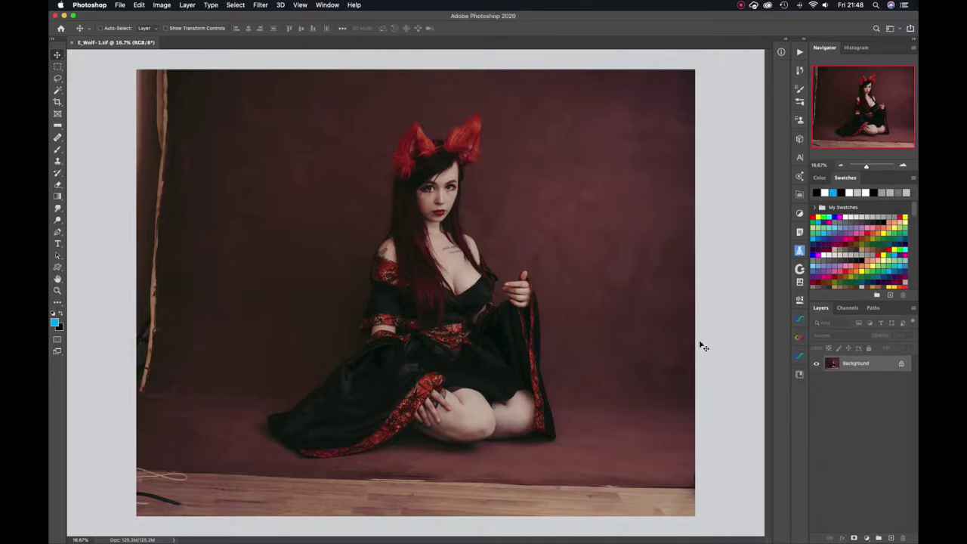
key(l)
drag(701, 482, 615, 480)
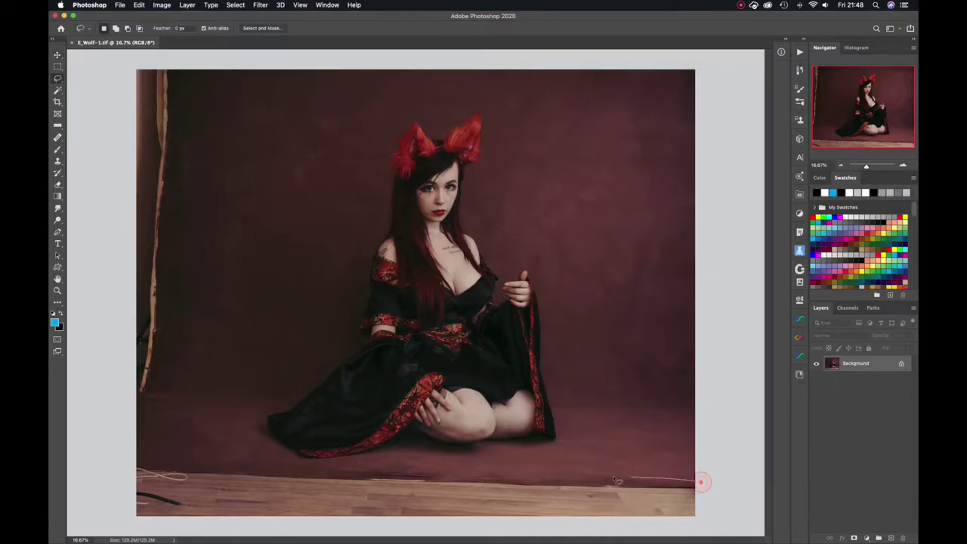
mouse_move(508, 479)
mouse_down()
mouse_move(133, 465)
mouse_move(128, 517)
mouse_move(217, 539)
mouse_move(686, 540)
mouse_up()
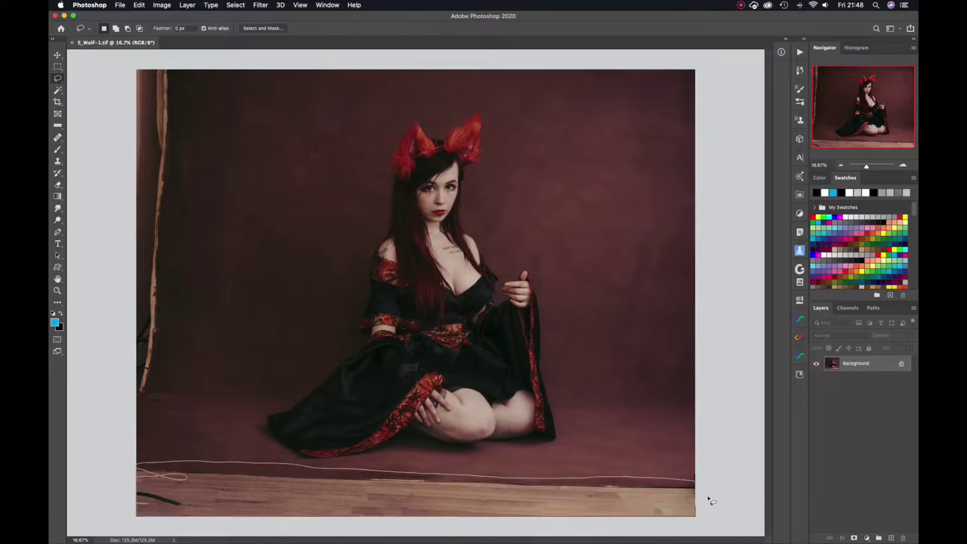
drag(710, 500, 673, 463)
drag(855, 363, 890, 538)
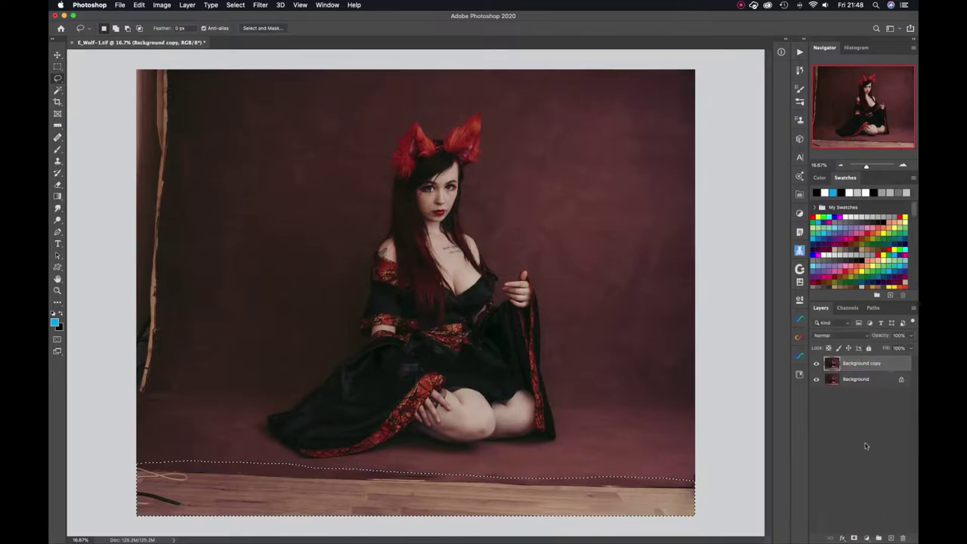
Fill the selected floor strip with Content-Aware on the Background copy layer
key(i)
key(shift+BackSpace)
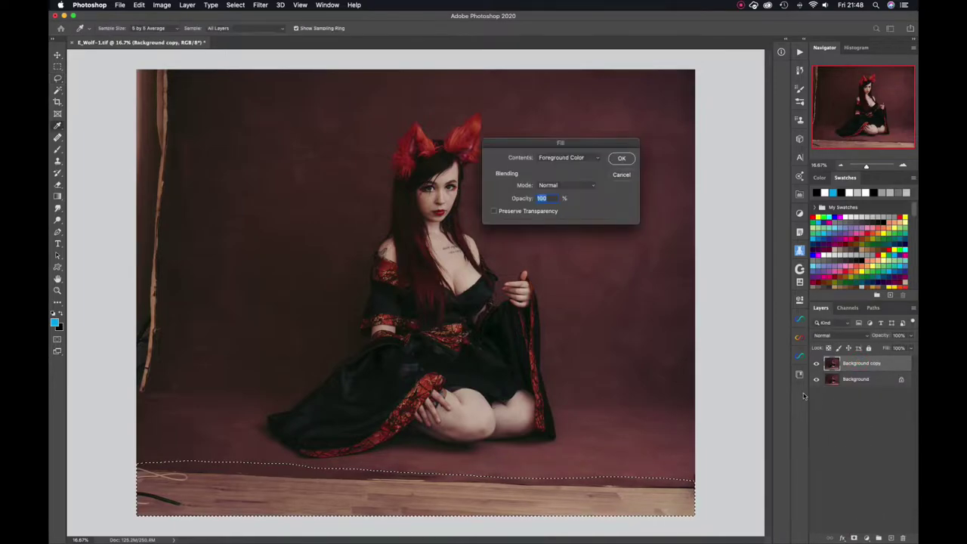
click(593, 159)
click(559, 186)
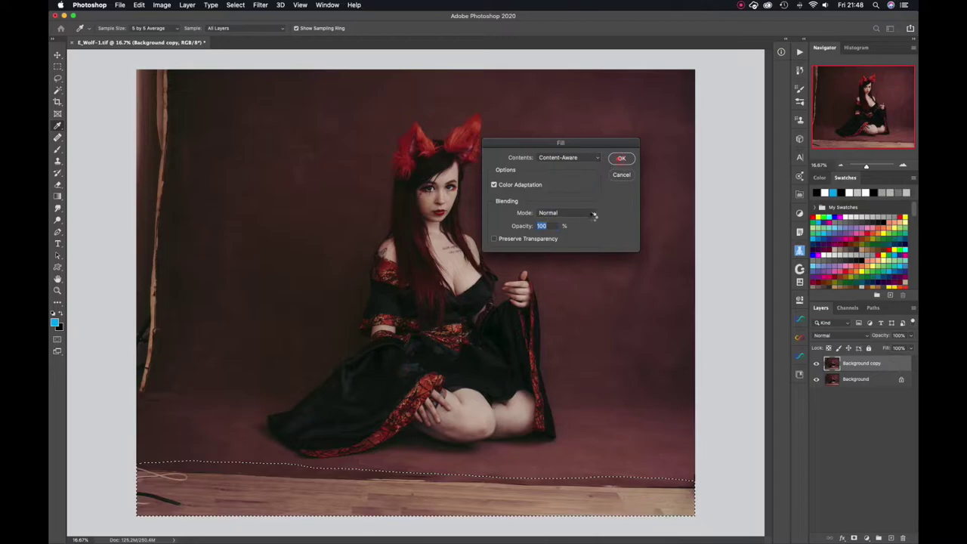
key(Return)
Lasso the backdrop's ragged left edge, replace it with a Content-Aware fill and deselect
key(l)
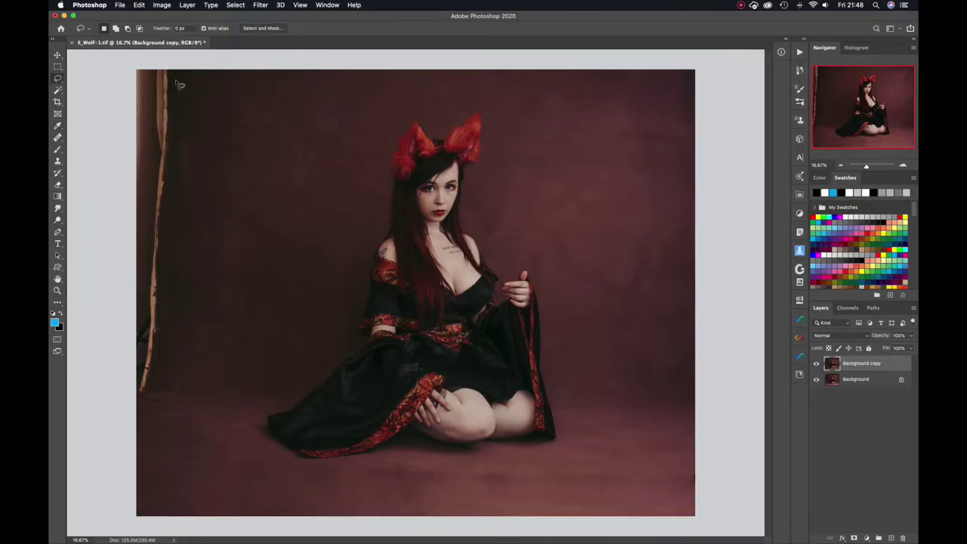
mouse_move(162, 68)
mouse_down()
mouse_move(117, 312)
mouse_move(121, 428)
mouse_move(168, 412)
mouse_move(173, 400)
mouse_move(169, 255)
mouse_move(181, 71)
mouse_up()
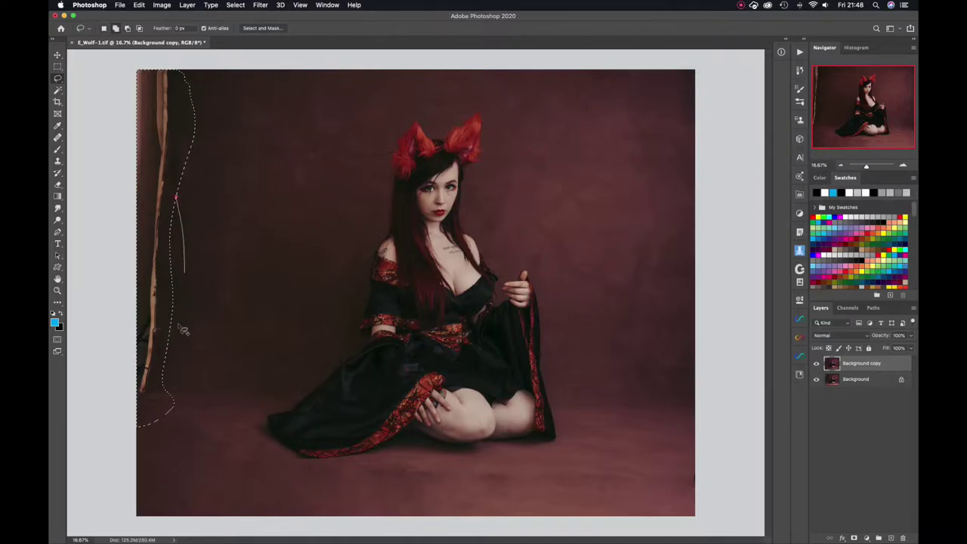
mouse_move(177, 276)
mouse_down()
mouse_move(250, 336)
mouse_move(215, 348)
mouse_move(231, 332)
mouse_move(189, 338)
mouse_move(170, 385)
mouse_move(174, 288)
mouse_move(185, 260)
mouse_up()
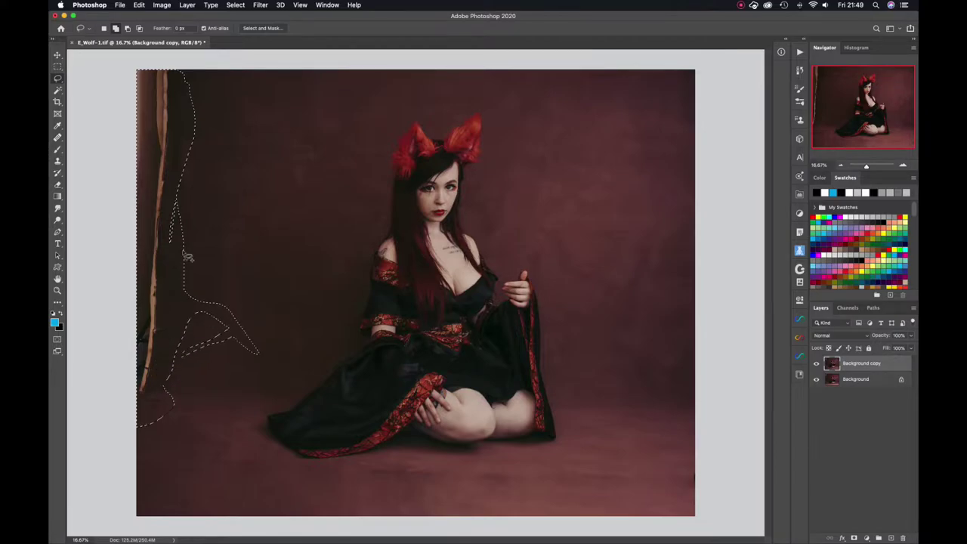
key(shift+BackSpace)
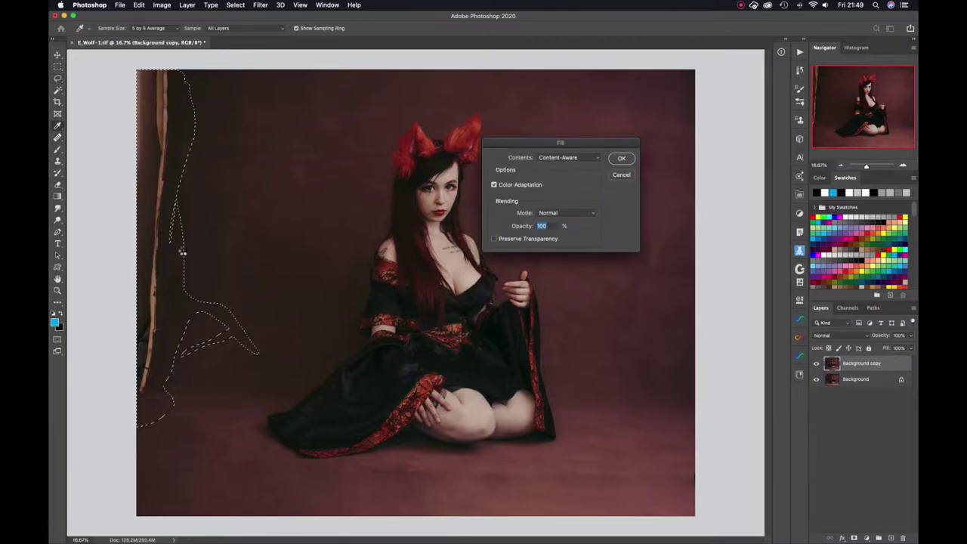
key(Return)
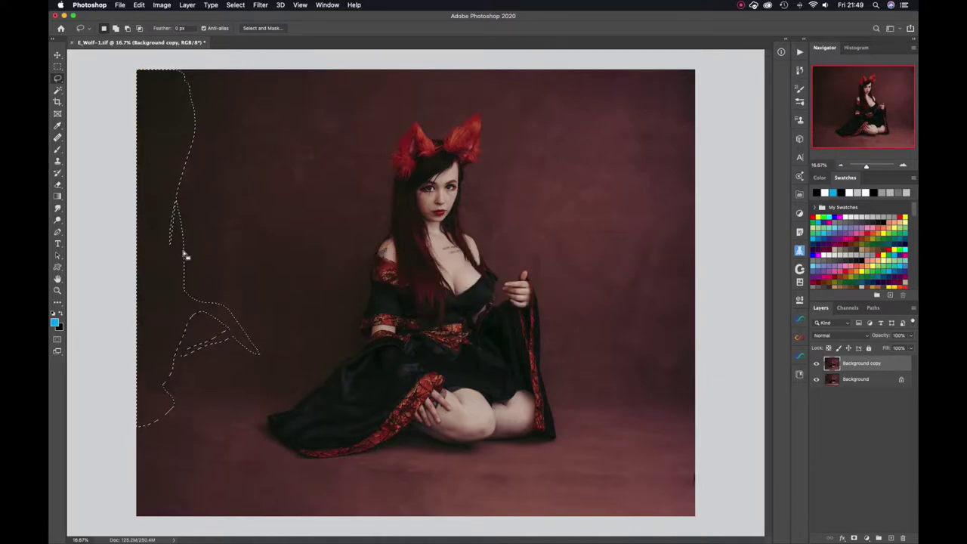
key(super+d)
Set the Healing Brush to sample the Current Layer and heal the filled area at the backdrop's lower left
key(j)
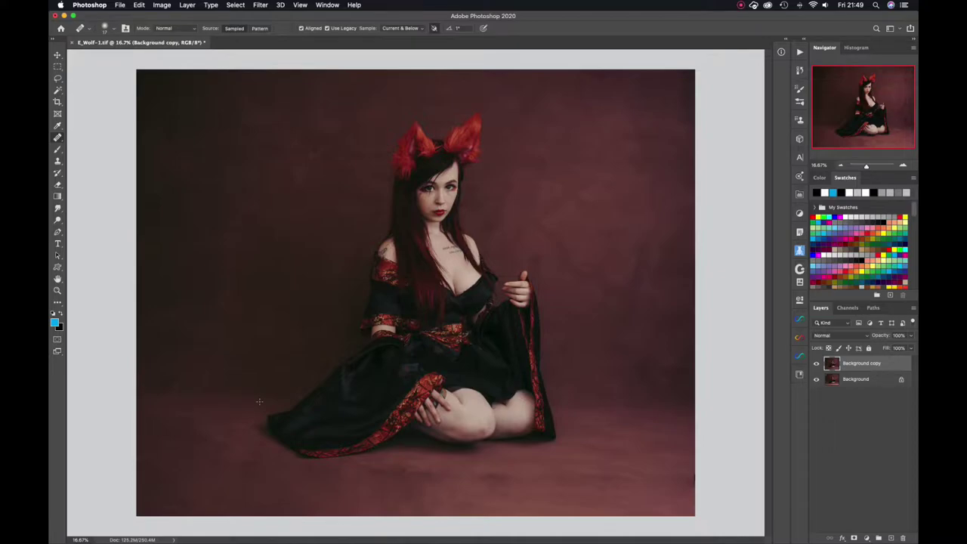
key(shift+j)
key(shift+j)
key(shift+j)
key(shift+j)
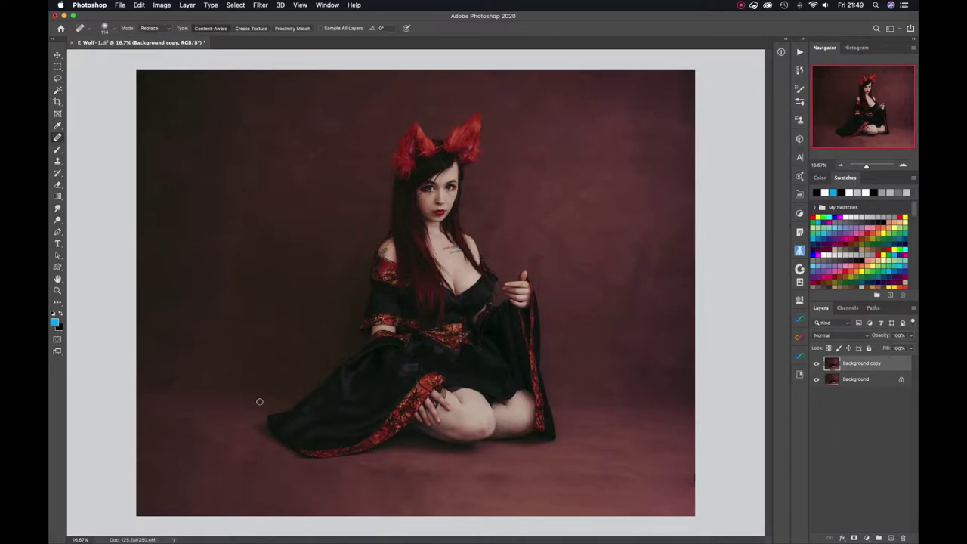
key(shift+j)
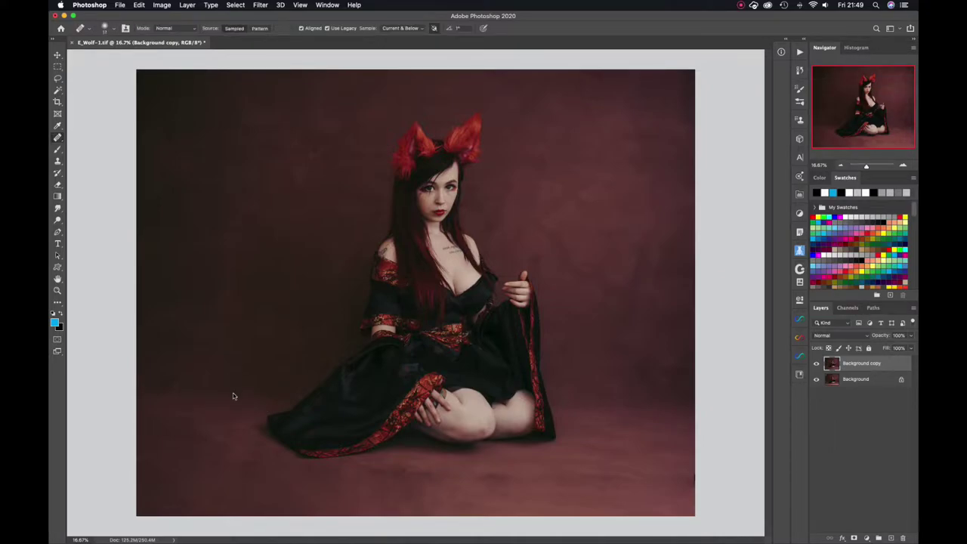
click(413, 28)
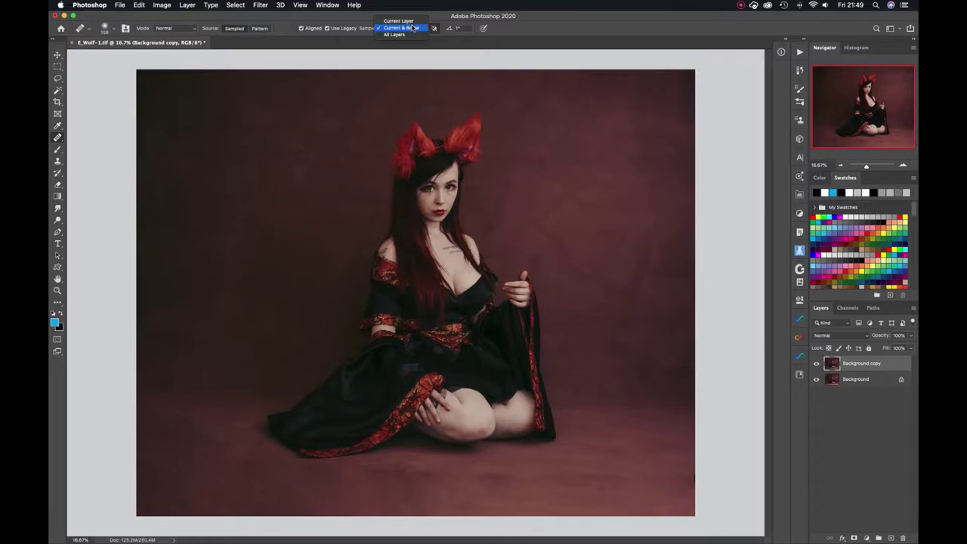
click(398, 20)
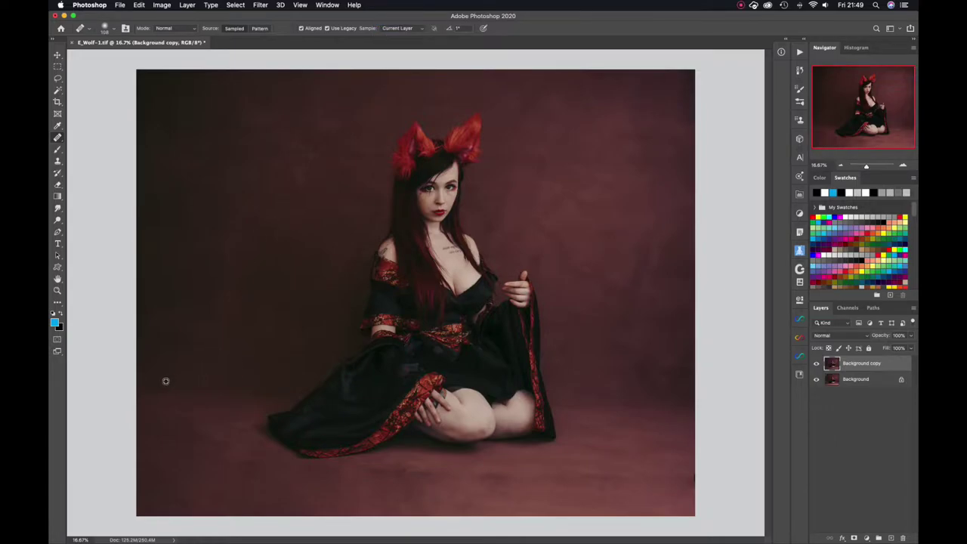
drag(177, 386, 169, 388)
click(162, 353)
click(164, 355)
Patch the uneven blotches in the backdrop on both sides of the model
key(shift+j)
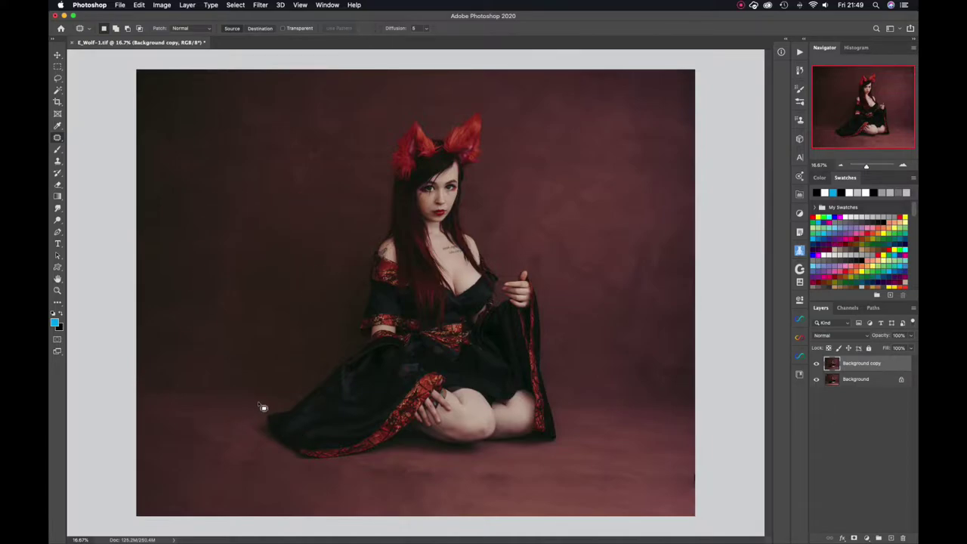
drag(635, 360, 637, 362)
click(645, 366)
mouse_move(380, 210)
mouse_down()
mouse_move(383, 236)
mouse_move(381, 220)
mouse_up()
key(super+d)
mouse_move(373, 155)
mouse_down()
mouse_move(305, 149)
mouse_move(244, 167)
mouse_up()
click(336, 116)
drag(307, 159, 310, 151)
drag(309, 151, 322, 132)
mouse_move(276, 154)
mouse_down()
mouse_move(272, 175)
mouse_move(252, 159)
mouse_up()
mouse_move(265, 162)
mouse_down()
mouse_move(242, 137)
mouse_move(264, 130)
mouse_up()
key(super+d)
drag(511, 210, 542, 222)
Patch the uneven spots on the floor area below and beside the model, then deselect
drag(418, 468, 453, 480)
click(467, 481)
mouse_move(381, 467)
mouse_down()
mouse_move(354, 460)
mouse_move(439, 457)
mouse_move(357, 476)
mouse_move(338, 467)
mouse_up()
click(435, 467)
click(400, 473)
click(348, 486)
click(340, 479)
mouse_move(623, 470)
mouse_down()
mouse_move(632, 475)
mouse_move(598, 472)
mouse_up()
click(611, 447)
drag(510, 479, 512, 477)
key(ctrl+d)
Add a new empty layer named heal above Background copy
key(v)
key(super+shift+n)
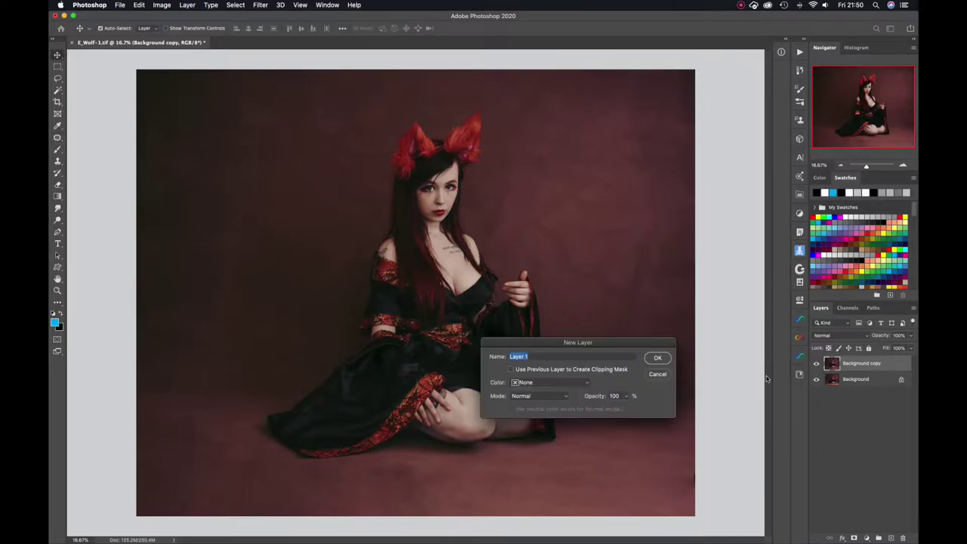
key(Return)
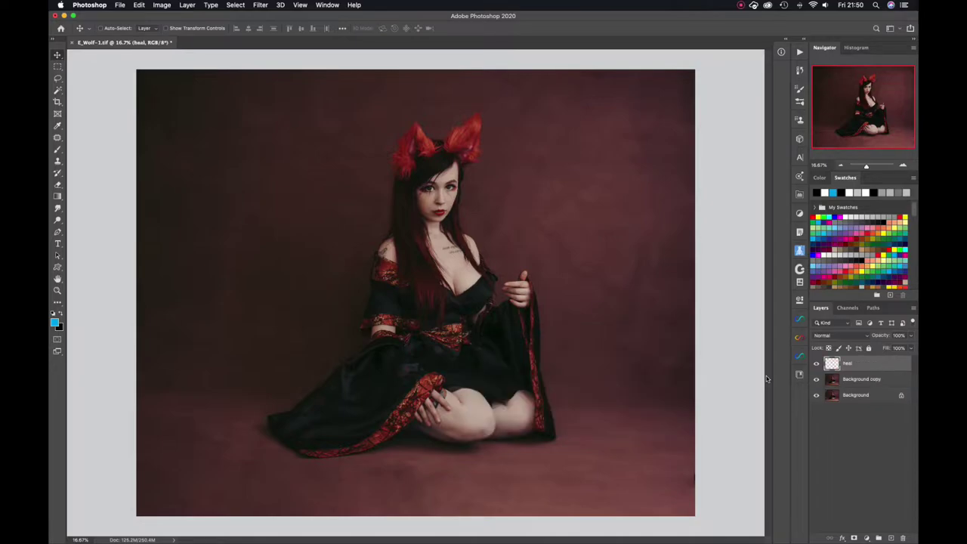
Try to patch the skin between the eyes on the empty heal layer
click(903, 166)
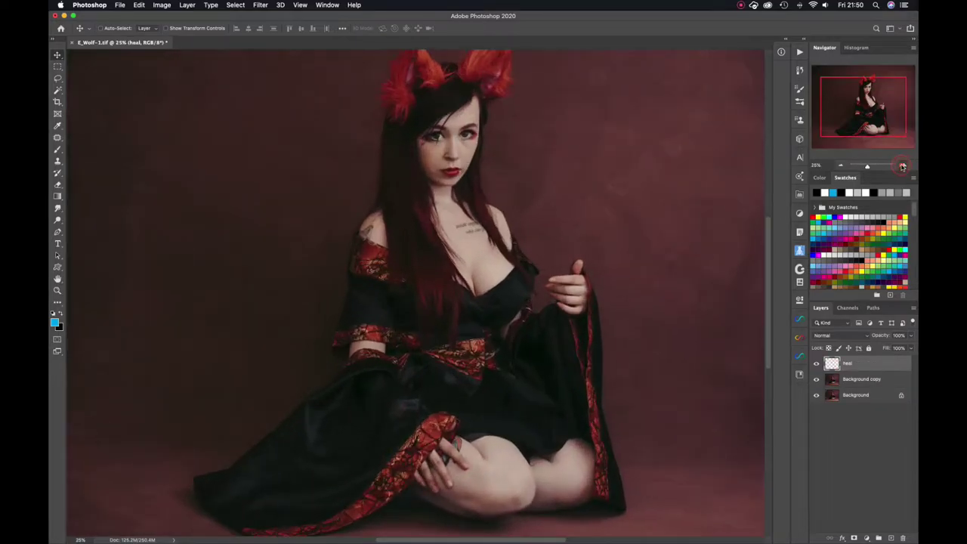
click(902, 166)
drag(654, 119, 600, 381)
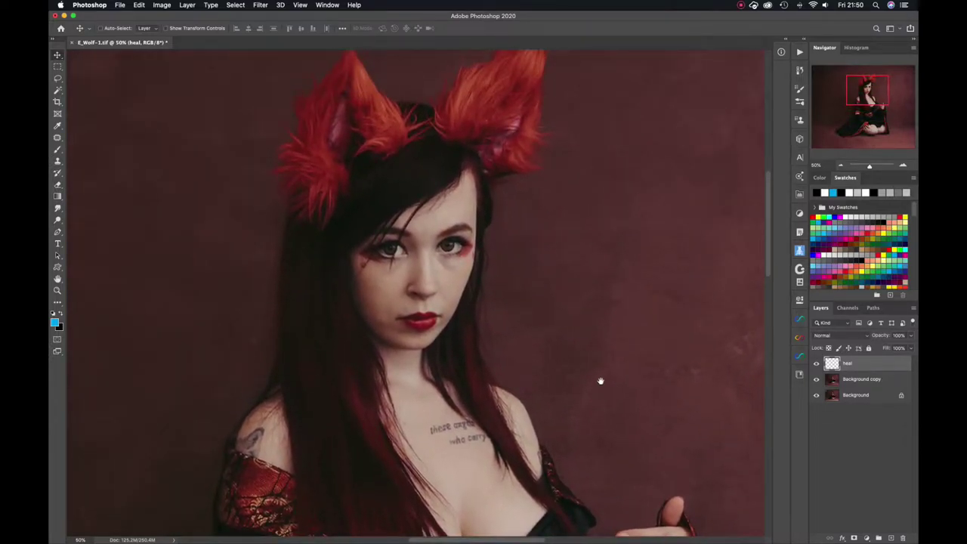
click(903, 165)
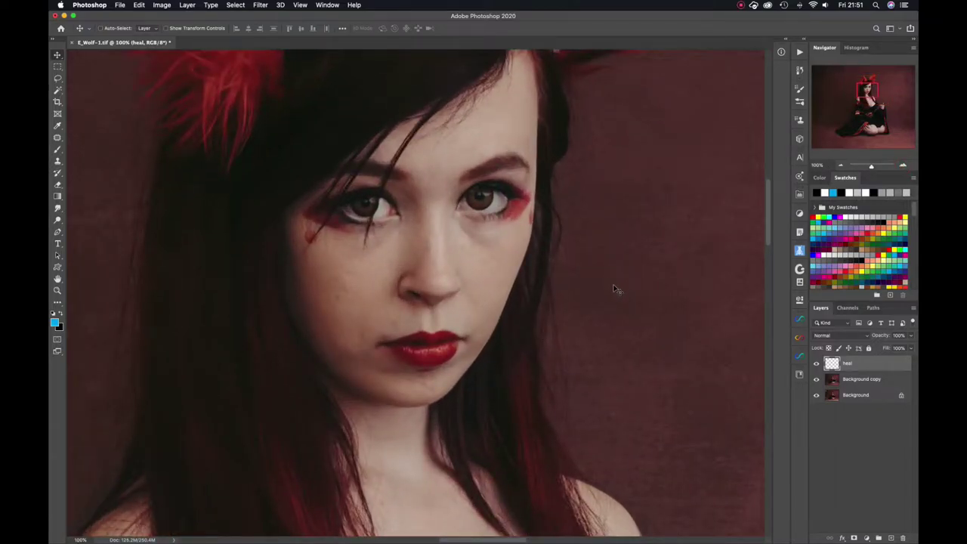
key(j)
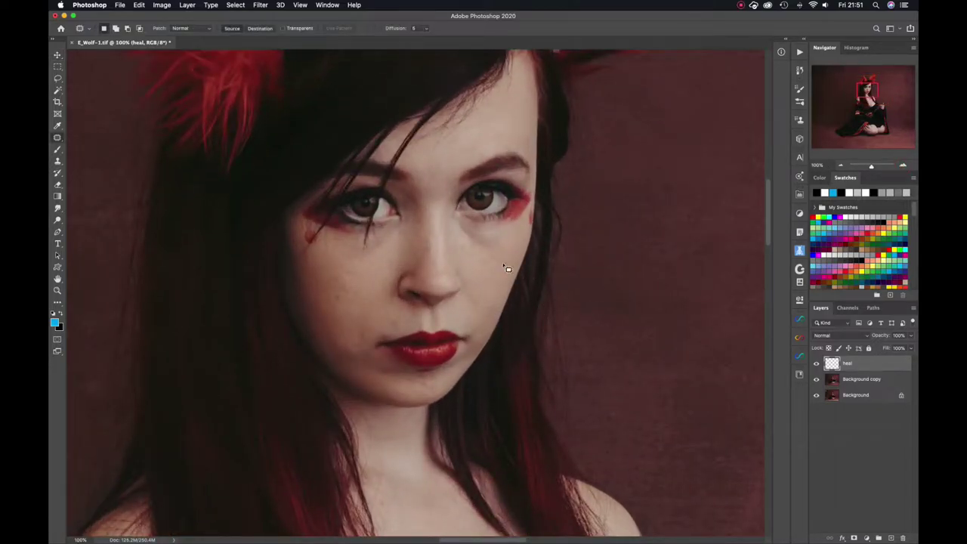
click(419, 199)
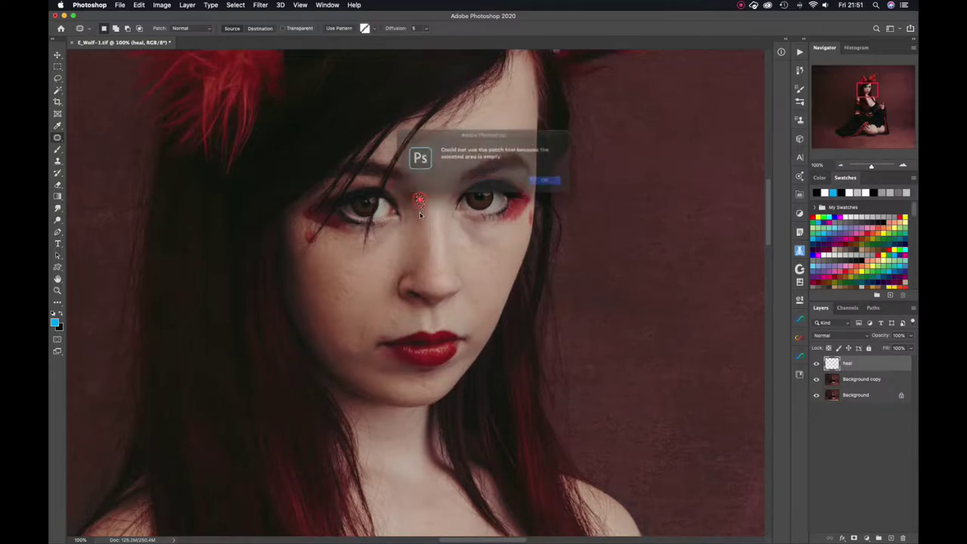
click(549, 183)
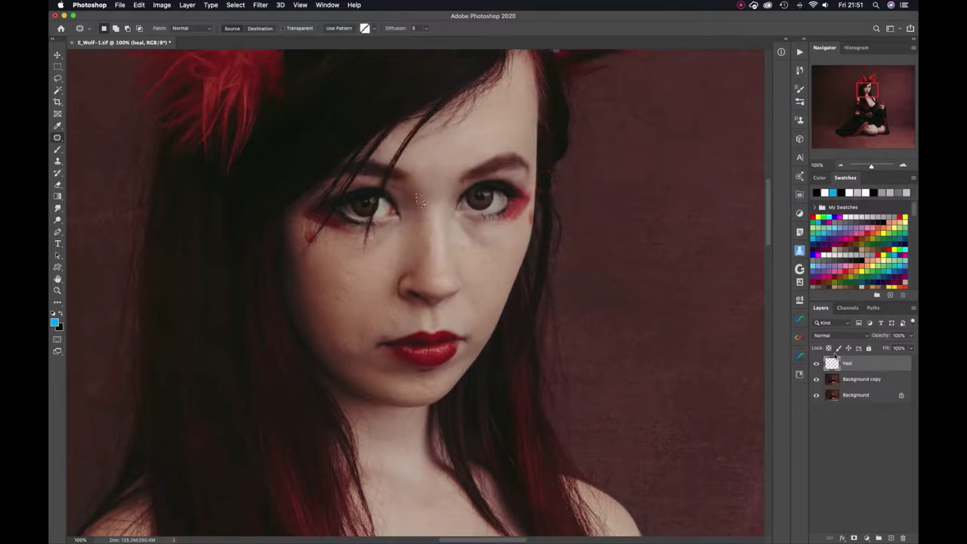
Clear the selection and delete the empty heal layer
click(865, 379)
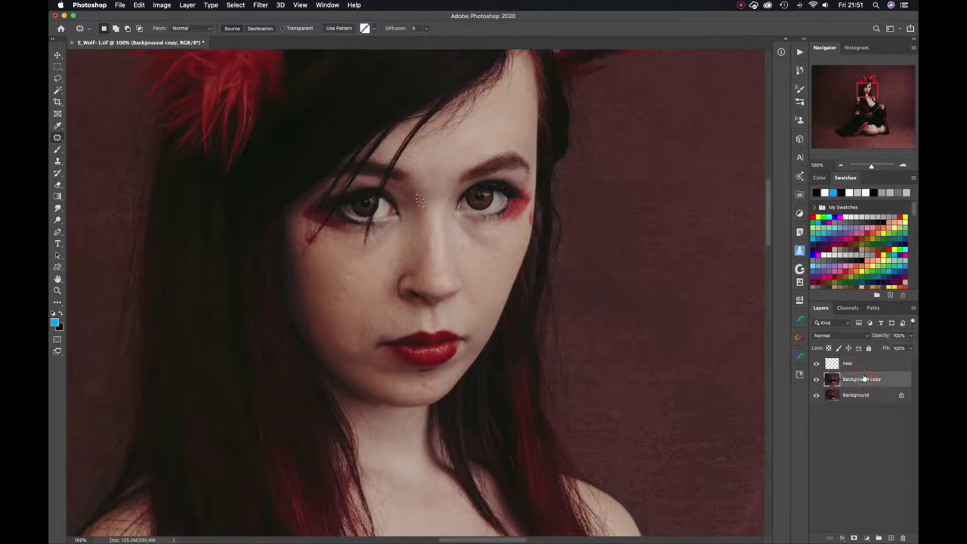
key(super+d)
click(859, 364)
key(Delete)
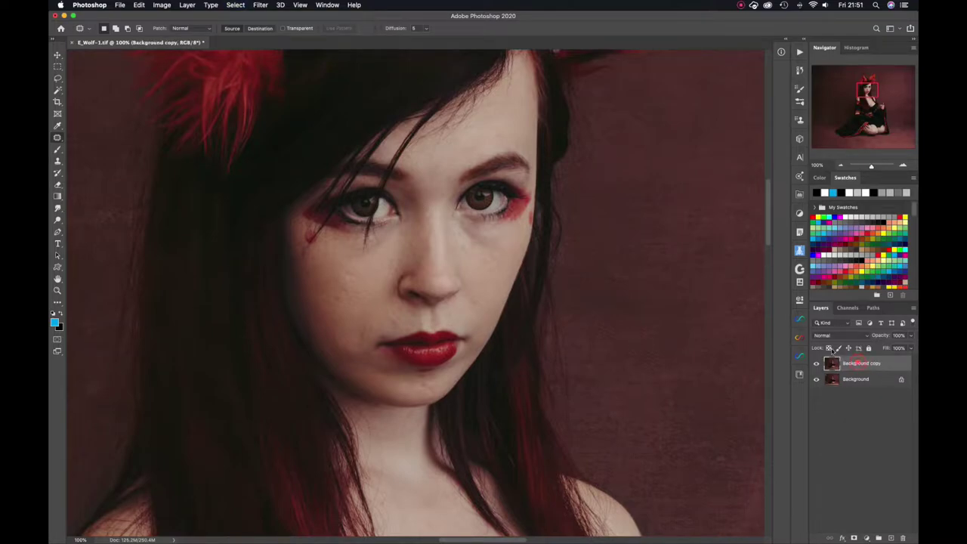
Stamp the visible image onto a new layer above Background copy and name it heal
key(super+alt+shift+n)
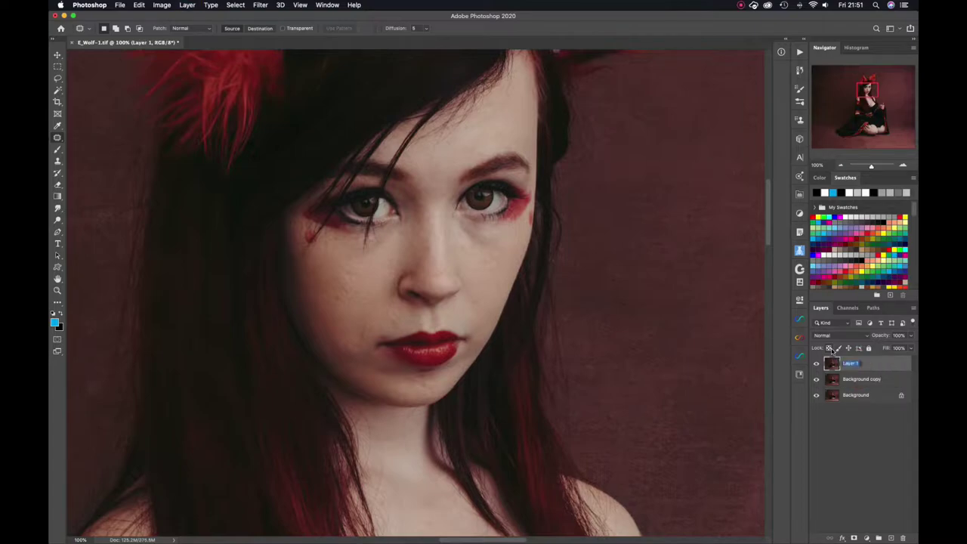
text(heal)
key(Return)
Patch the skin around the bridge of the nose and between the eyebrows
mouse_move(416, 193)
mouse_down()
mouse_move(424, 242)
mouse_move(411, 188)
mouse_up()
click(423, 239)
click(415, 191)
click(410, 162)
Patch the skin crease beside the mouth, fade the patch to 70% opacity and patch the remaining cheek marks
mouse_move(373, 337)
mouse_down()
mouse_move(367, 363)
mouse_move(371, 324)
mouse_move(357, 329)
mouse_up()
key(shift+super+f)
key(Return)
key(super+h)
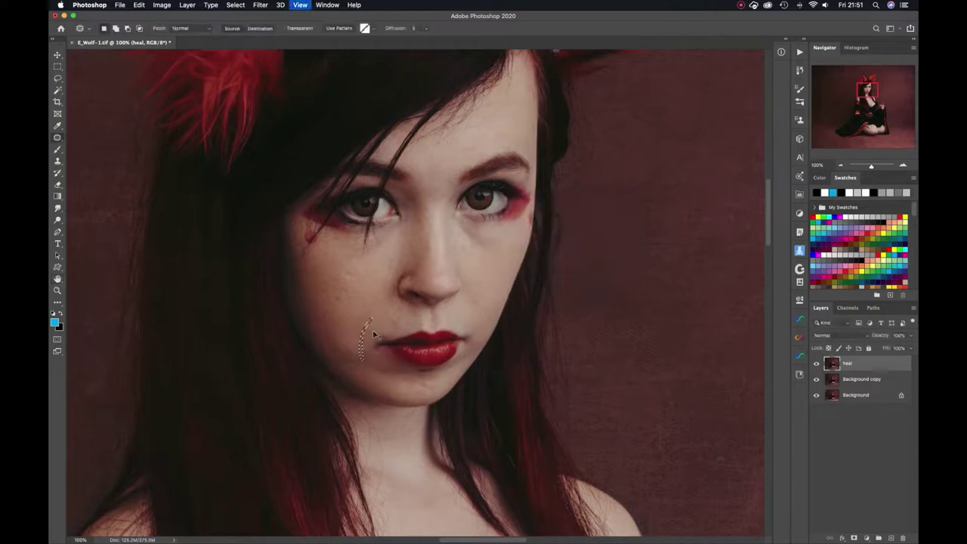
key(super+shift+f)
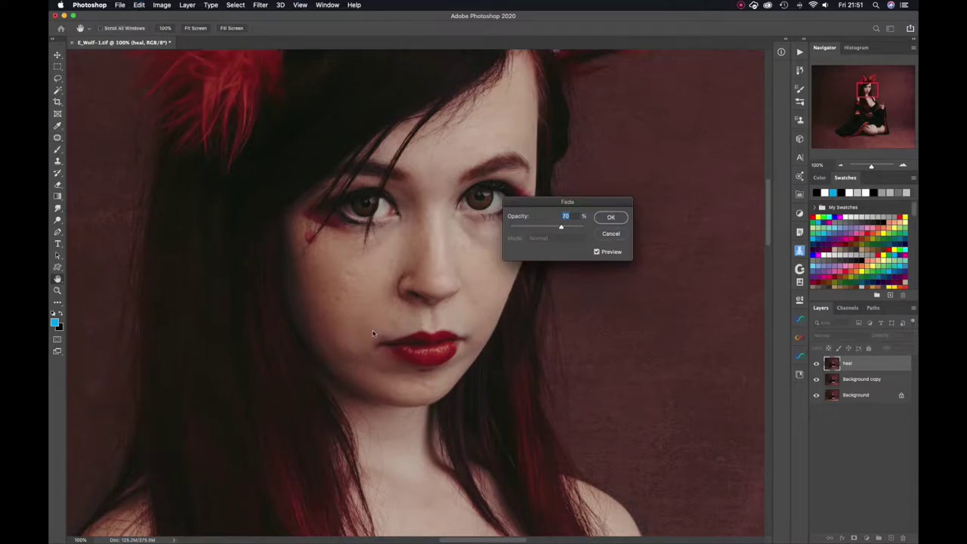
key(Return)
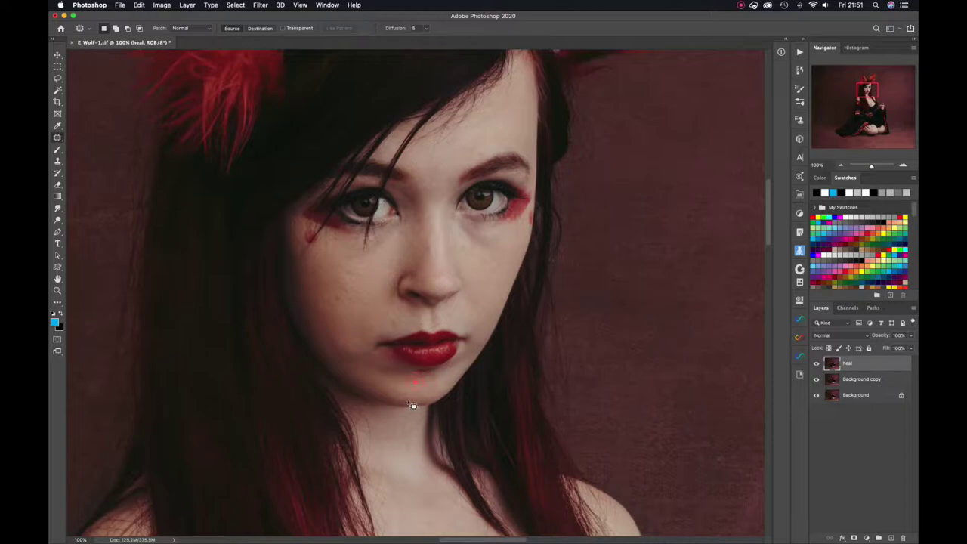
mouse_move(395, 319)
mouse_down()
mouse_move(483, 332)
mouse_move(469, 302)
mouse_move(495, 259)
mouse_up()
Set the Clone Stamp to sample the Current Layer and retouch the skin just under the chin
drag(597, 391, 616, 287)
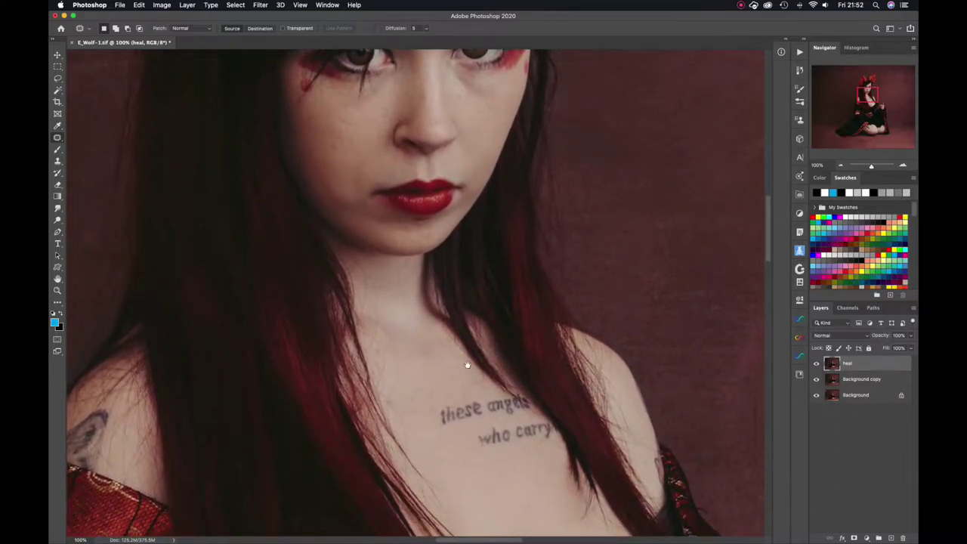
key(s)
click(449, 29)
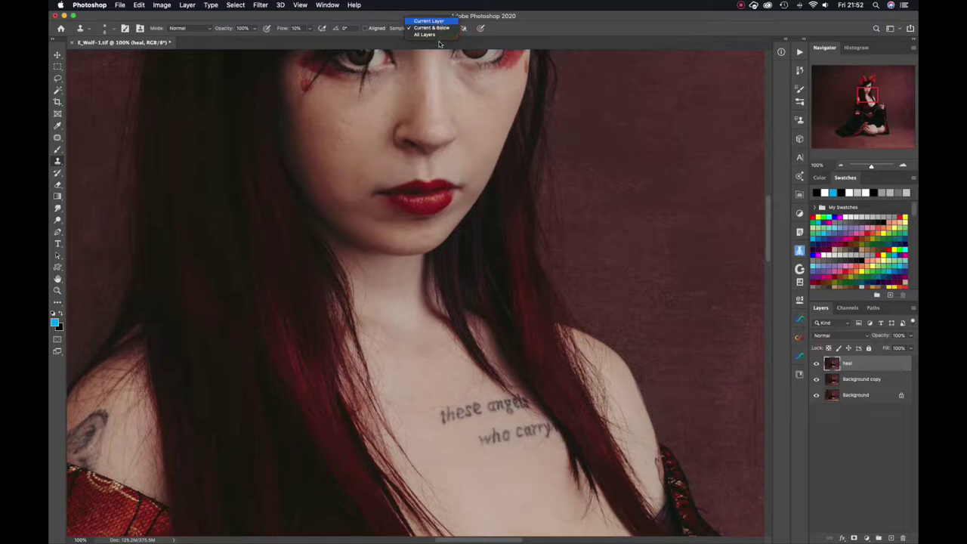
click(429, 21)
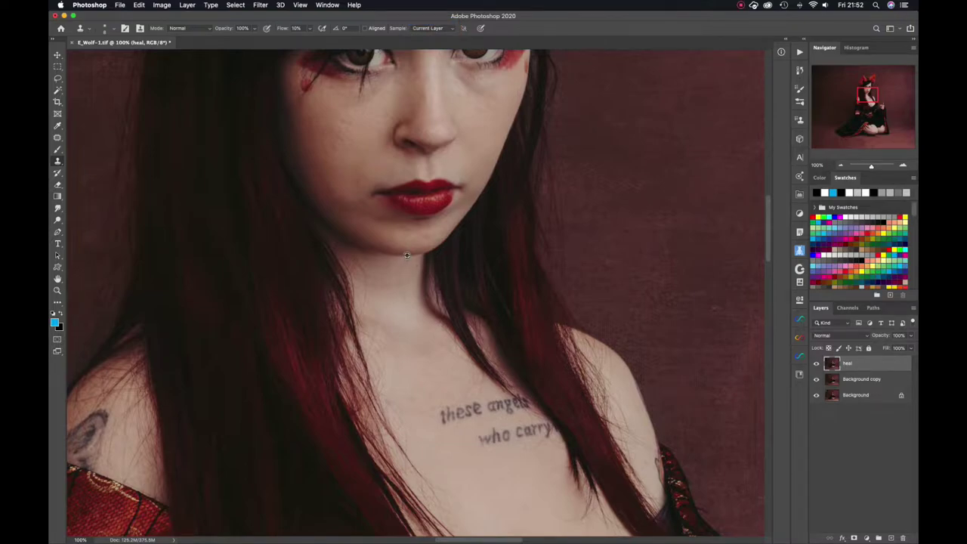
drag(405, 260, 408, 259)
key(j)
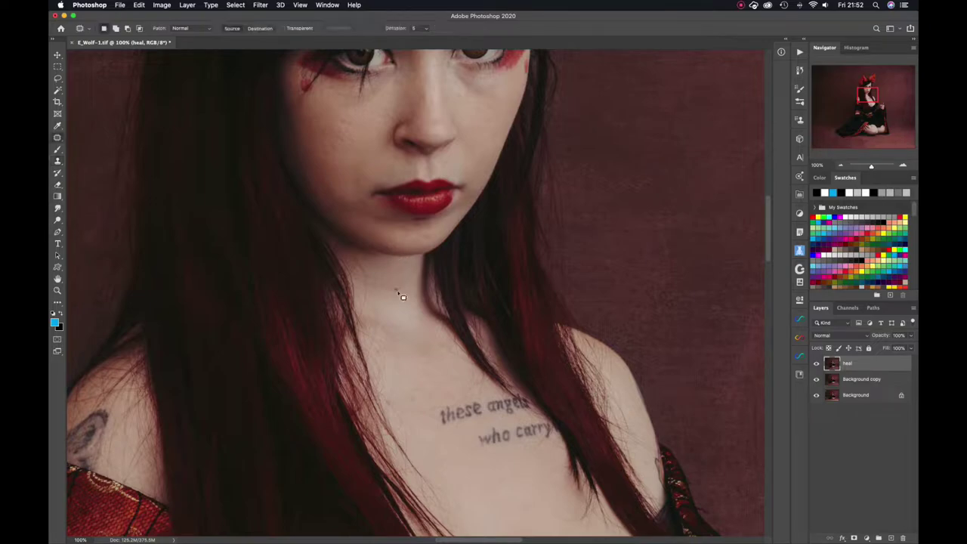
Heal the small mark on the front of the neck using the Healing Brush at a smaller size
key(shift+j)
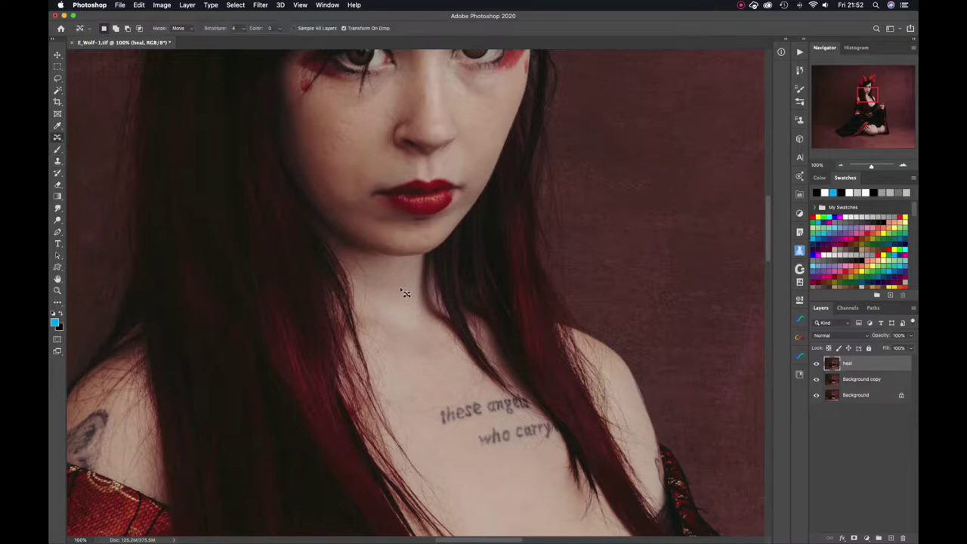
key(shift+j)
key(shift+j)
key(shift+j)
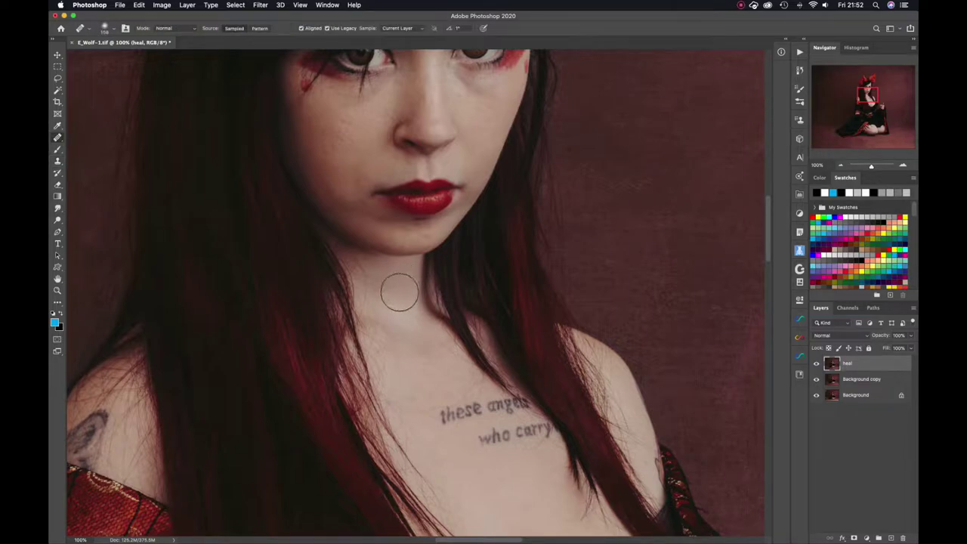
ctrl+alt+drag(400, 299, 378, 299)
click(399, 271)
Heal the blemishes on the chest and the skin beside the bodice's neckline
drag(650, 326, 677, 175)
scroll(684, 227, down, 6)
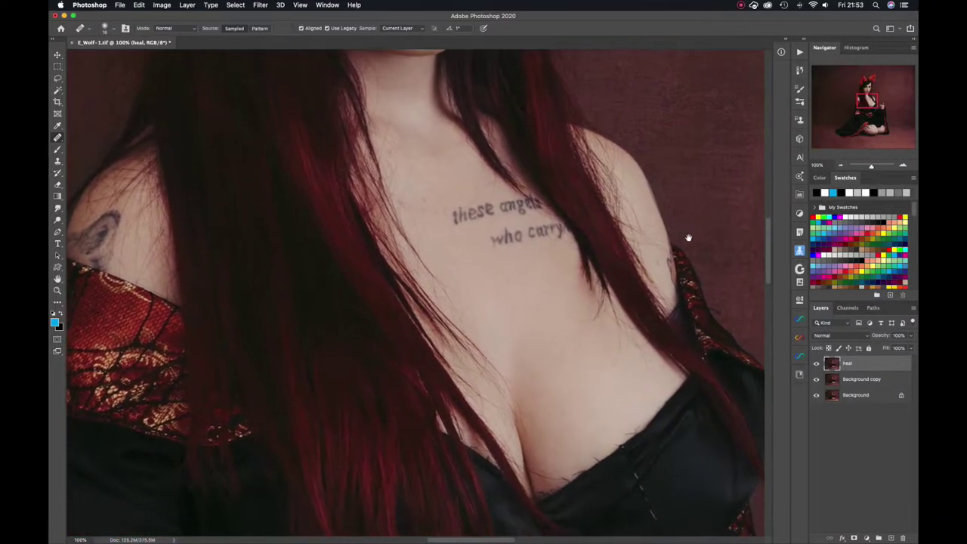
scroll(692, 232, down, 1)
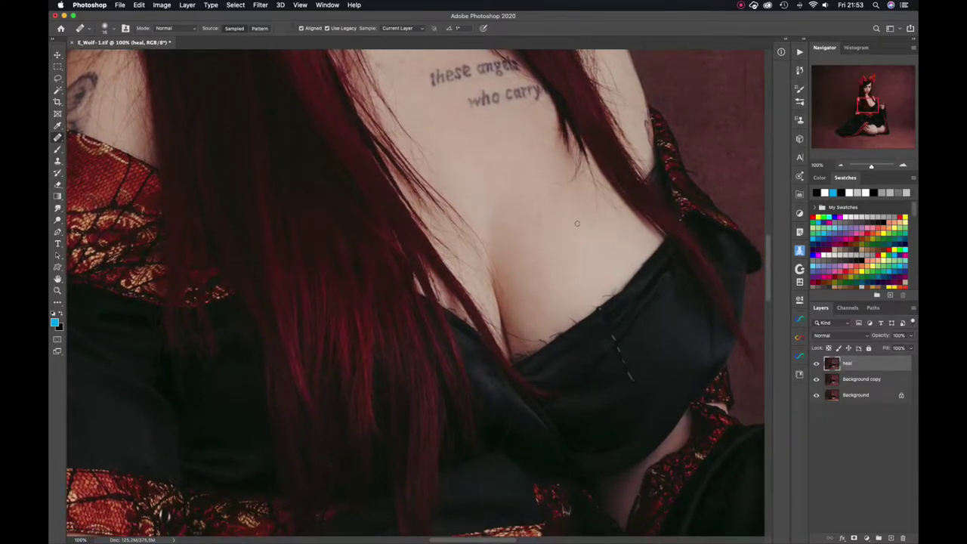
mouse_move(540, 215)
mouse_down()
mouse_move(537, 253)
mouse_move(533, 227)
mouse_up()
click(502, 324)
drag(506, 331, 527, 347)
alt+click(514, 327)
click(512, 335)
drag(521, 333, 533, 339)
Clone out the stray threads along the neckline and blend the skin there with a 47 px Clone Stamp at 4% flow
key(s)
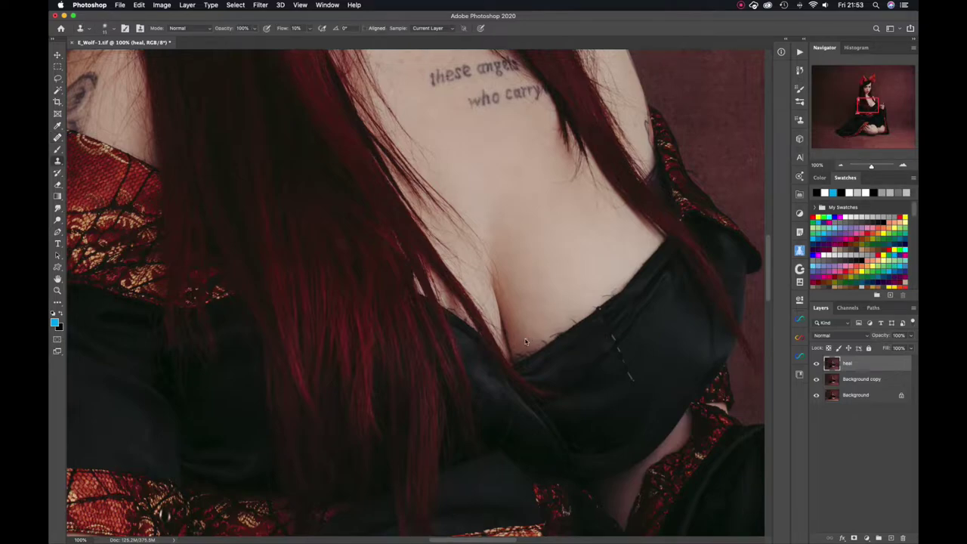
drag(526, 342, 529, 341)
drag(616, 296, 610, 293)
alt+click(612, 291)
key(shift+0)
key(shift+4)
drag(541, 311, 546, 267)
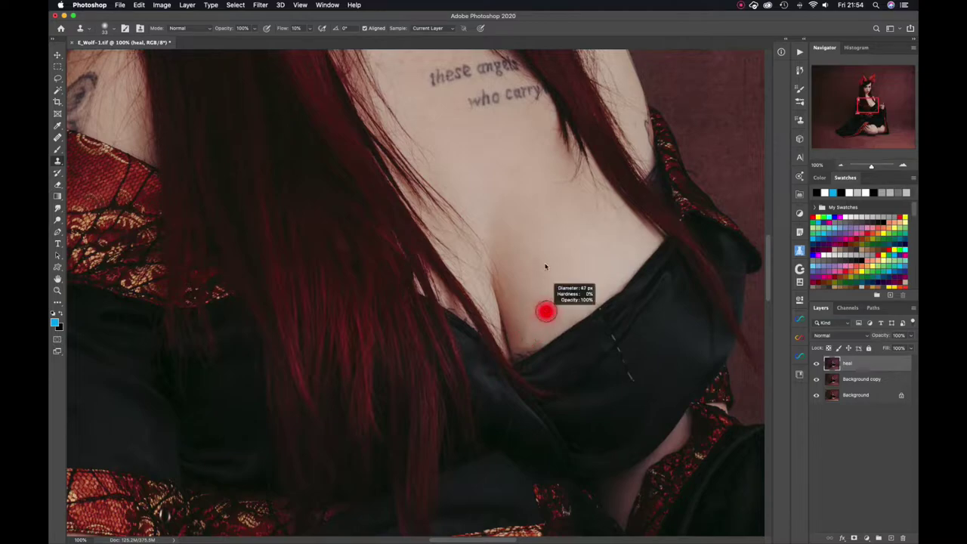
click(521, 339)
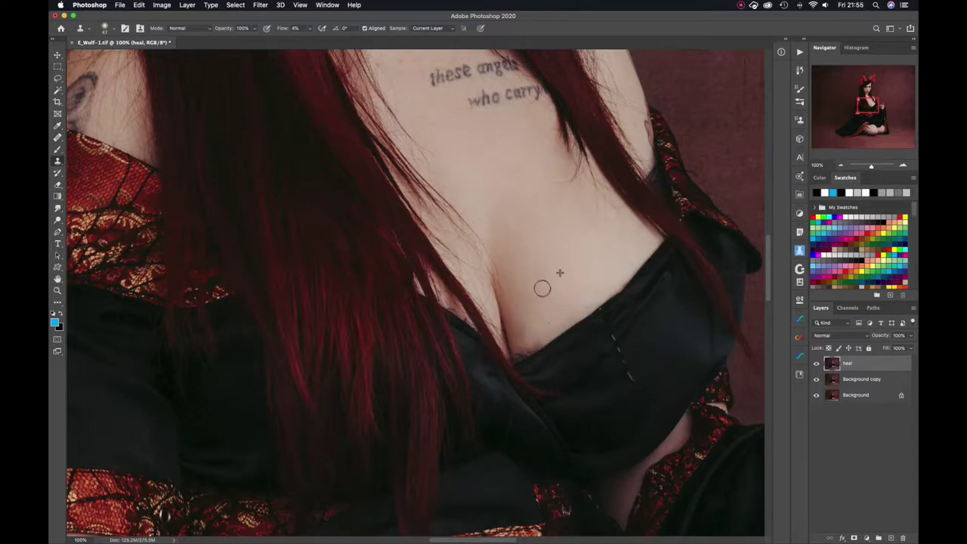
Set the Clone Stamp flow to 10% and retouch the neckline spot and the light stitching on the bodice seam
key(shift+1)
drag(562, 326, 550, 327)
click(604, 309)
click(611, 338)
click(612, 342)
click(610, 342)
click(621, 337)
mouse_move(619, 338)
mouse_down()
mouse_move(630, 379)
mouse_move(627, 348)
mouse_move(629, 381)
mouse_move(630, 344)
mouse_up()
Remove the stray thread where the legs meet and heal the small marks on the thigh and knee
drag(698, 417, 518, 246)
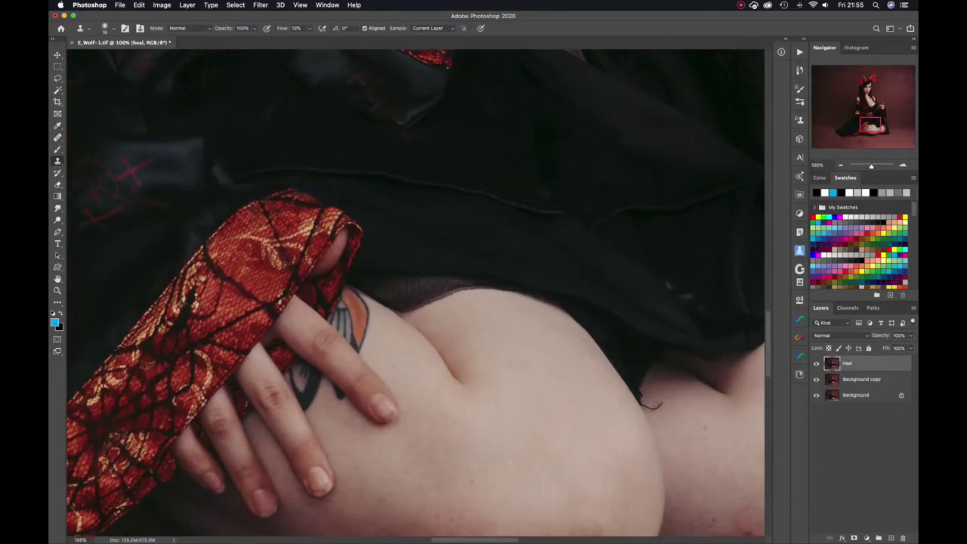
click(644, 401)
key(j)
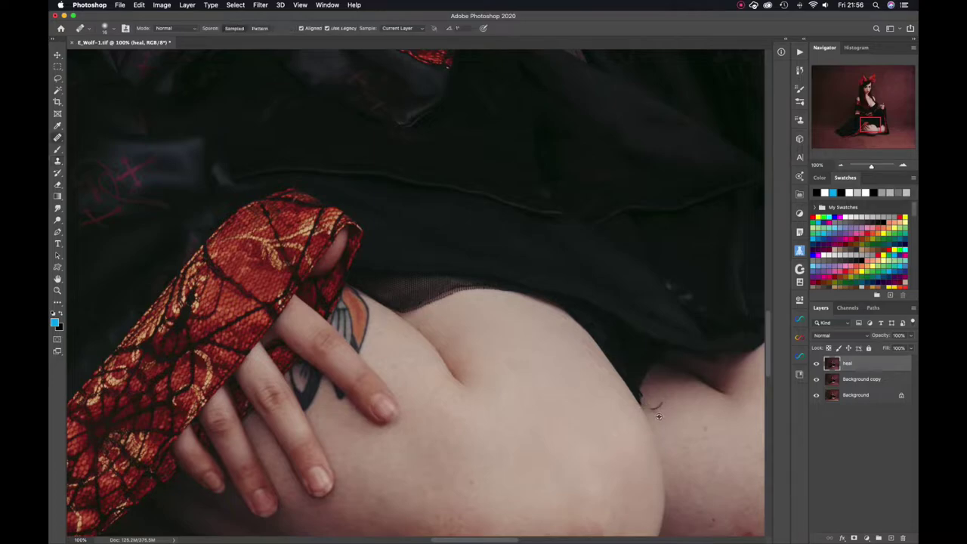
scroll(716, 416, down, 3)
scroll(716, 416, right, 1)
click(703, 421)
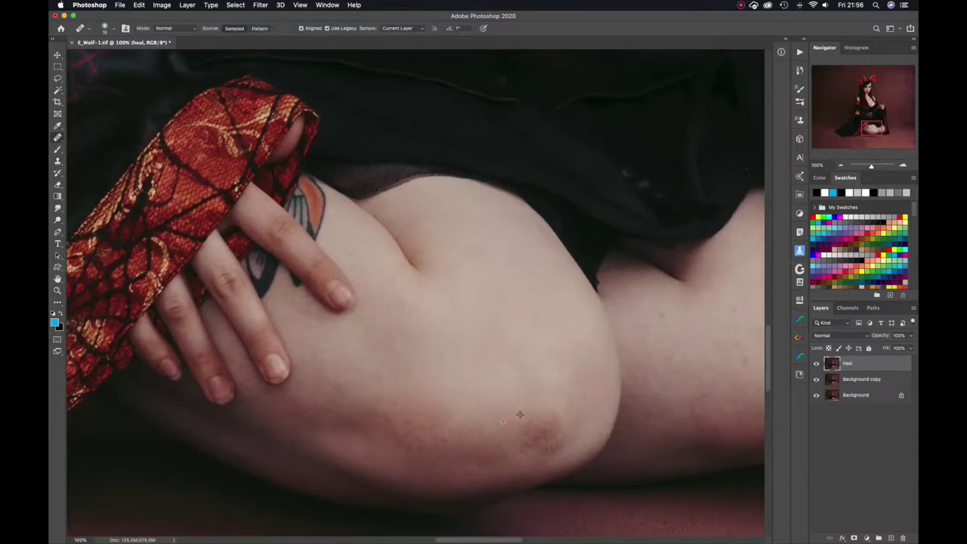
scroll(358, 363, right, 5)
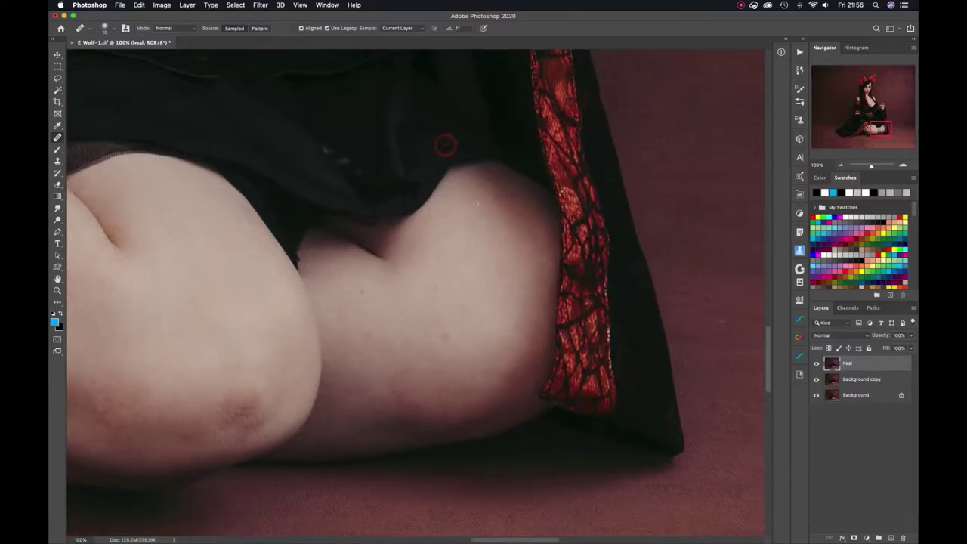
Heal the light specks and fibres scattered across the floor in front of the model
drag(667, 454, 517, 366)
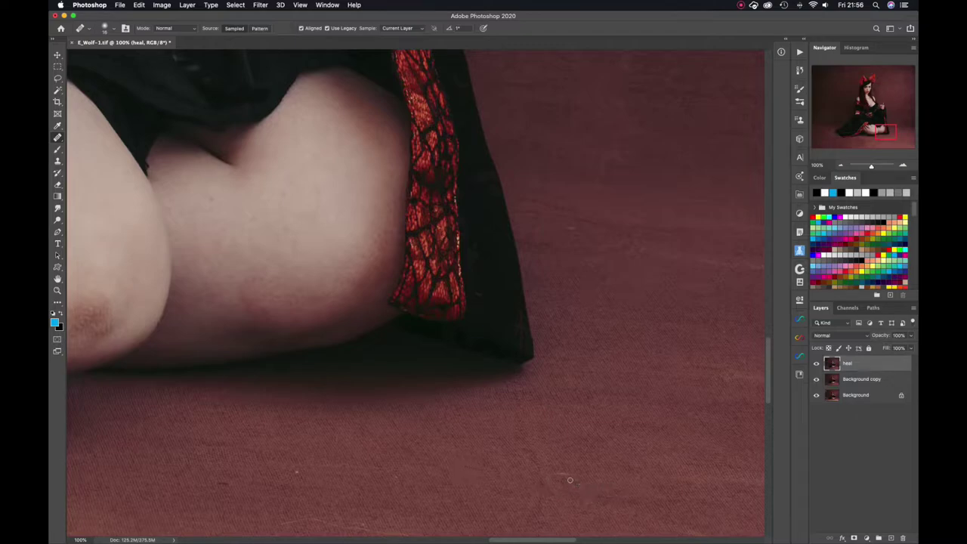
click(545, 248)
scroll(447, 358, down, 5)
scroll(446, 358, left, 4)
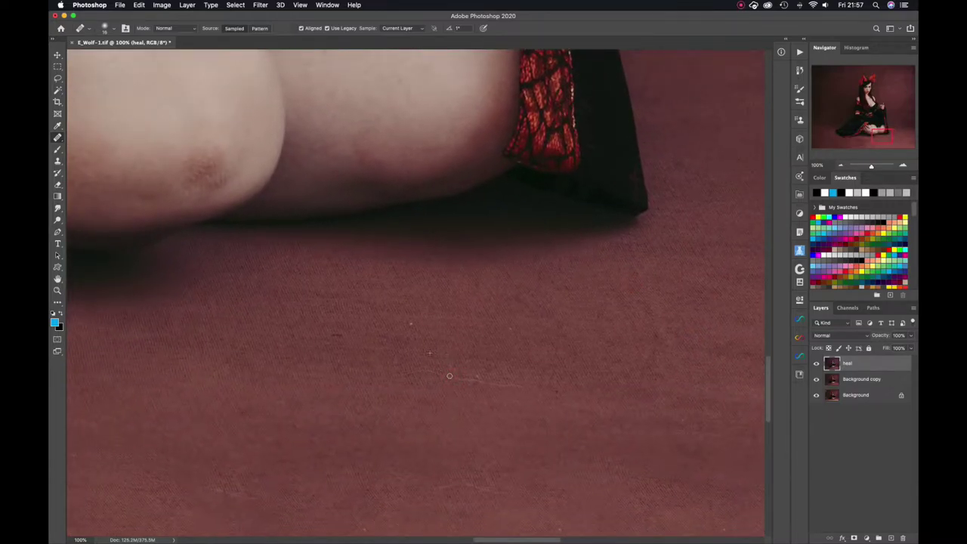
drag(557, 383, 565, 231)
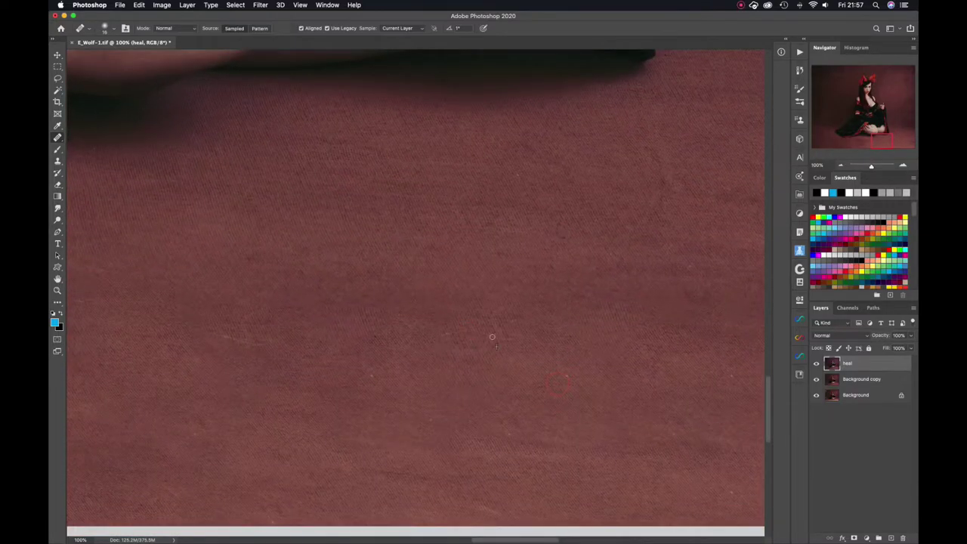
drag(244, 383, 522, 401)
click(214, 254)
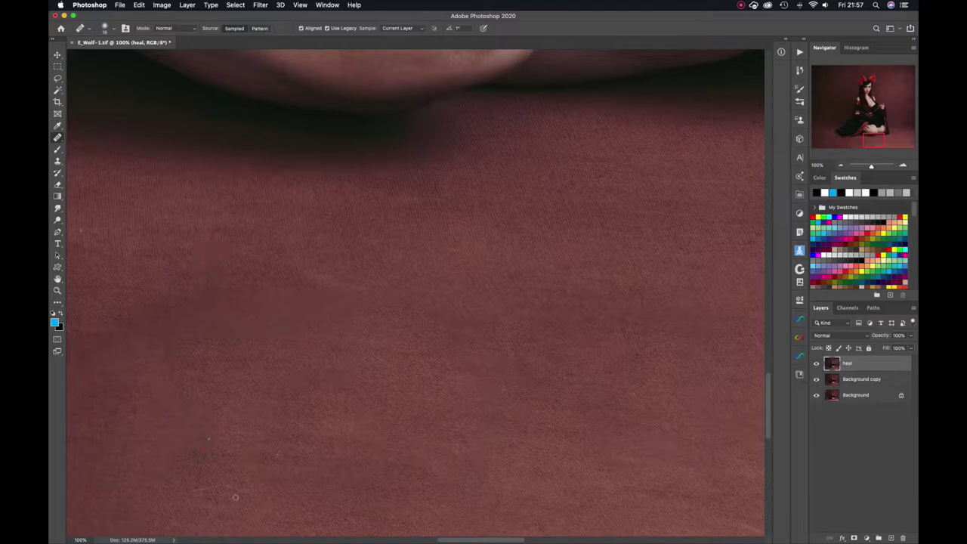
scroll(219, 485, left, 6)
scroll(218, 485, up, 1)
click(489, 183)
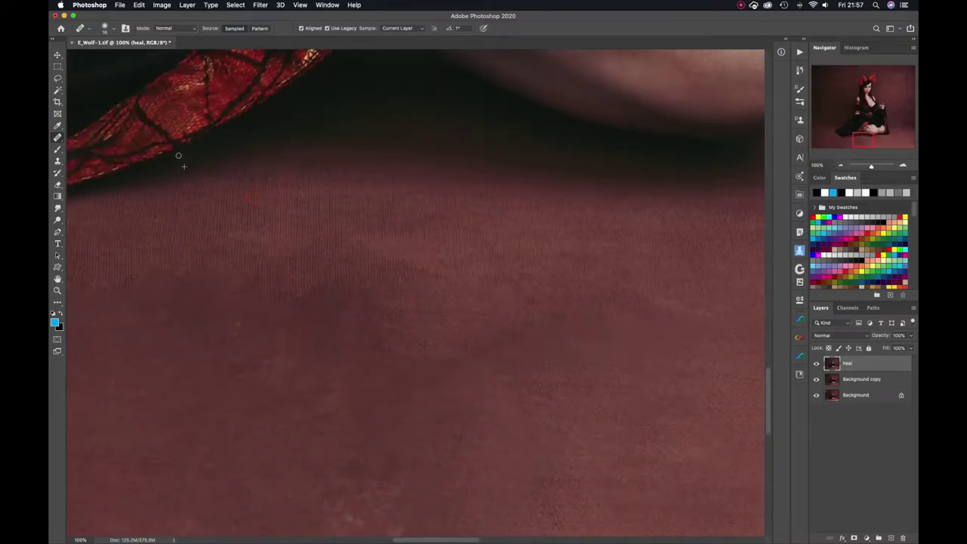
Heal the edge of the red trim lying on the floor and a spot on the exposed forearm
drag(178, 155, 198, 149)
drag(370, 433, 595, 367)
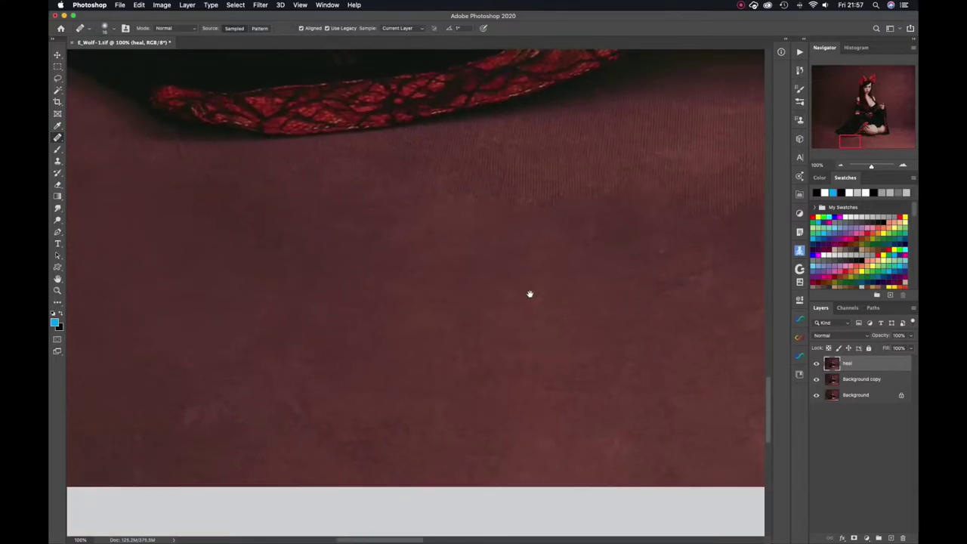
drag(548, 151, 561, 246)
drag(859, 126, 859, 108)
click(449, 333)
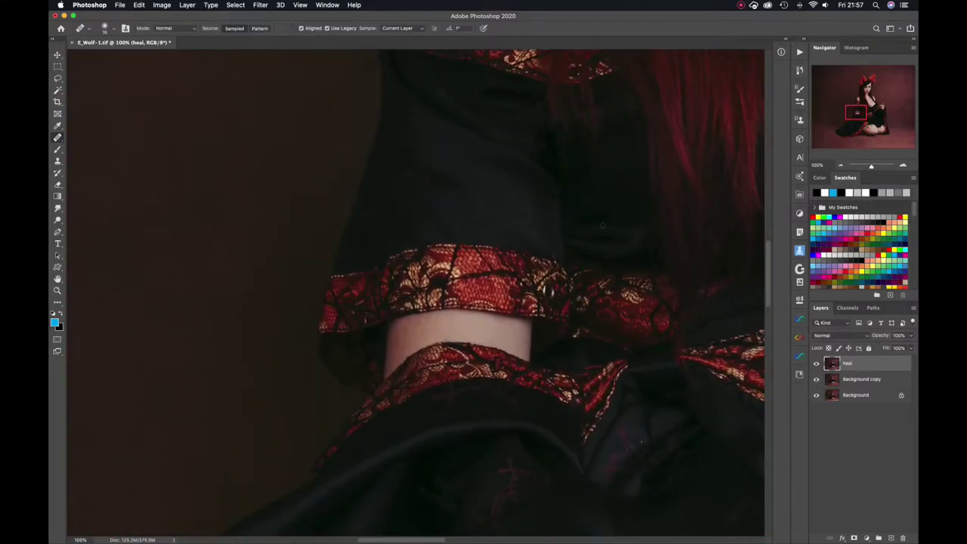
drag(621, 136, 536, 367)
drag(632, 219, 531, 411)
scroll(530, 411, up, 2)
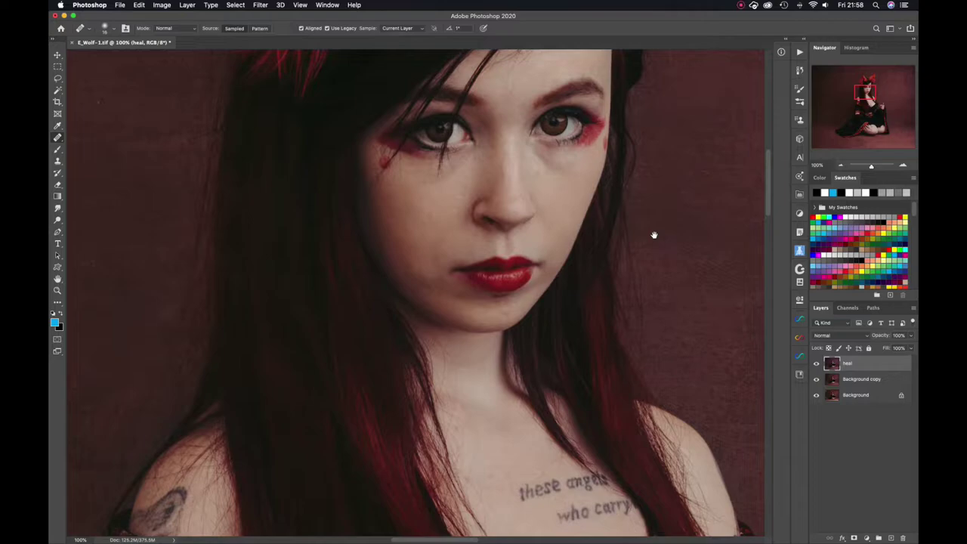
drag(654, 234, 572, 364)
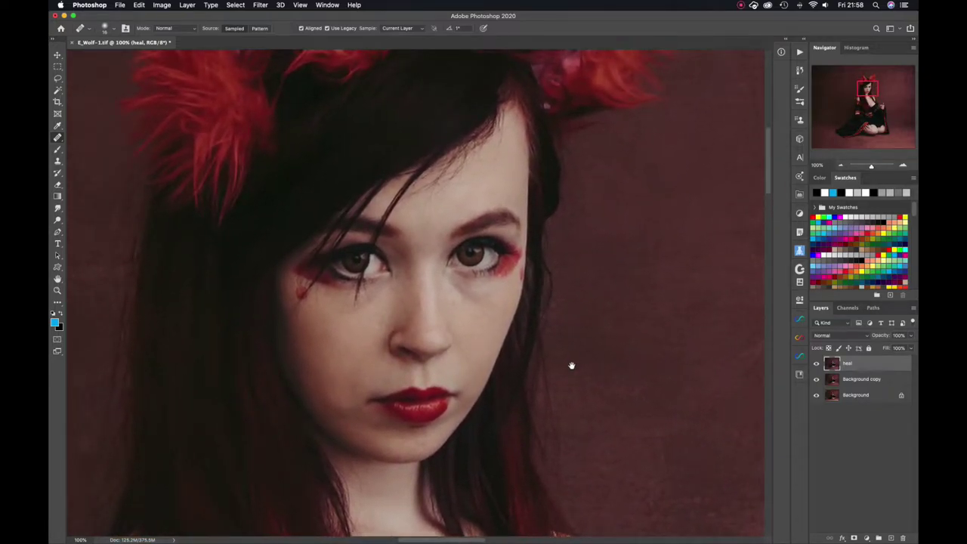
mouse_move(643, 248)
mouse_down()
mouse_move(642, 299)
mouse_move(644, 250)
mouse_up()
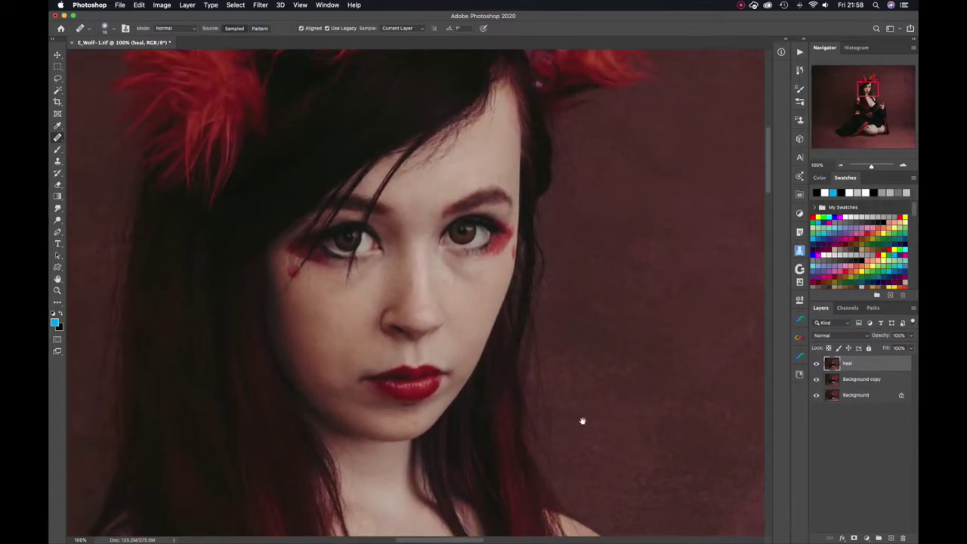
Merge Background copy into Background and convert the merged layer into a regular layer named Layer 0
shift+click(859, 382)
key(super+e)
double_click(845, 379)
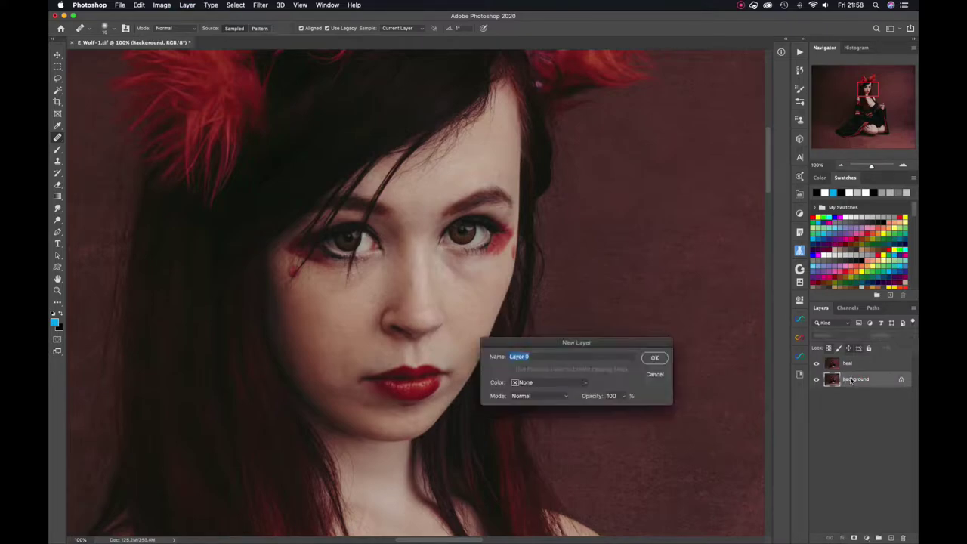
click(654, 358)
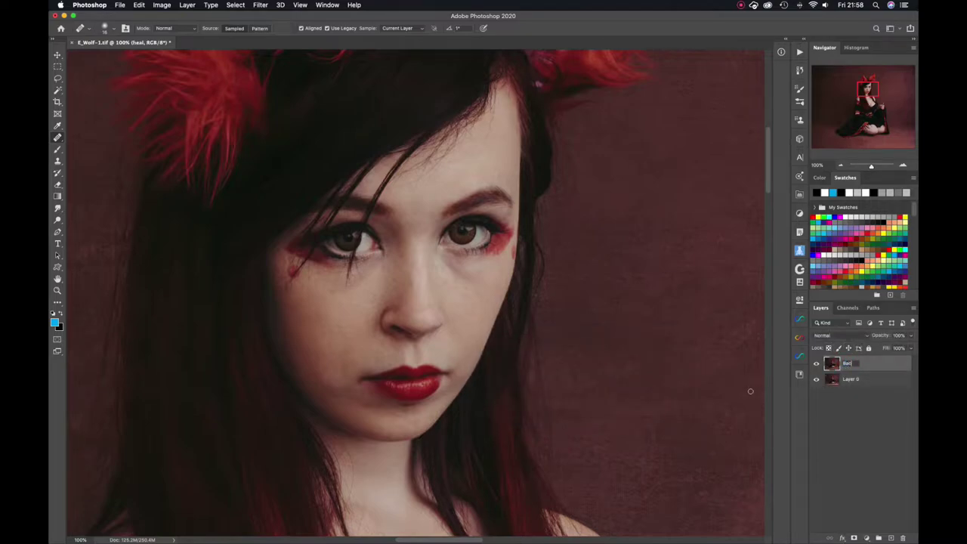
Rename the heal layer Background and add a Black & White adjustment layer with default values above it
key(Return)
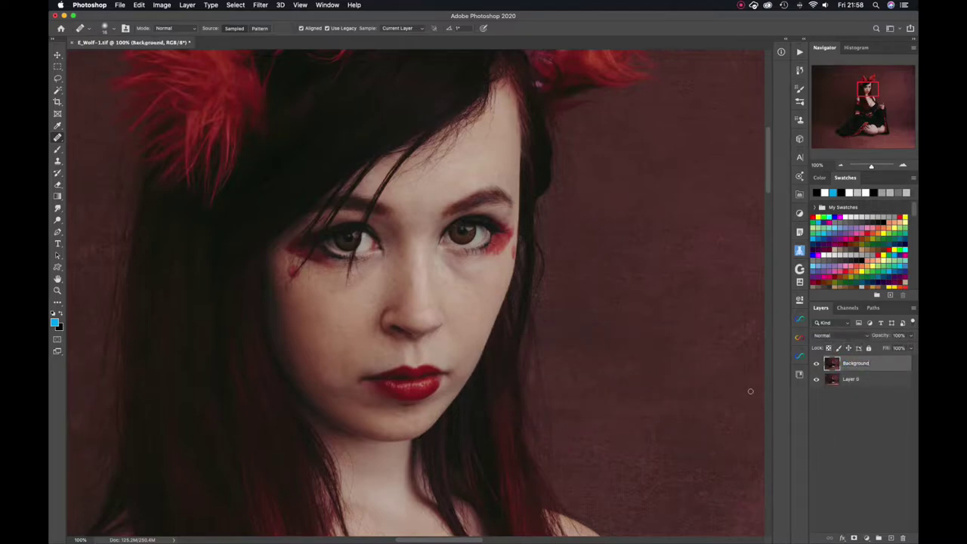
click(866, 538)
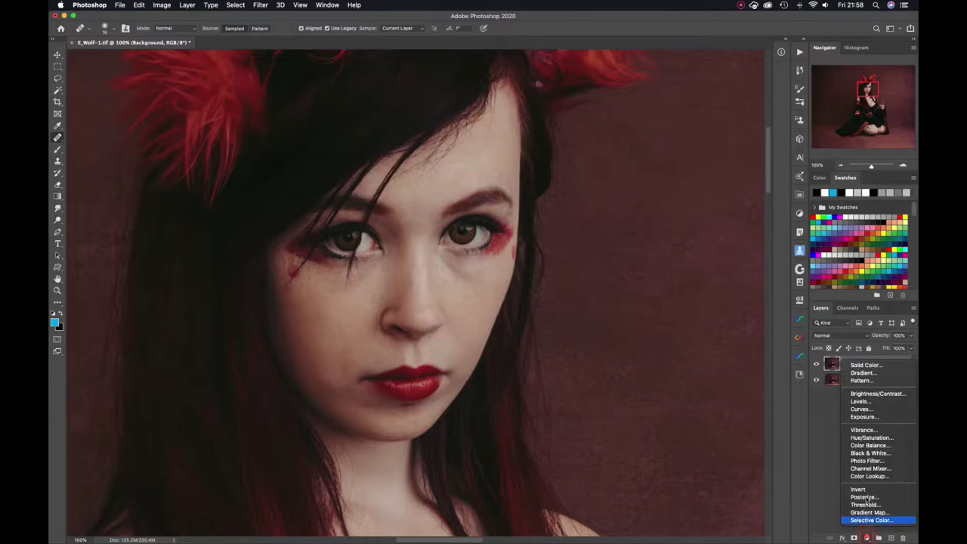
click(874, 453)
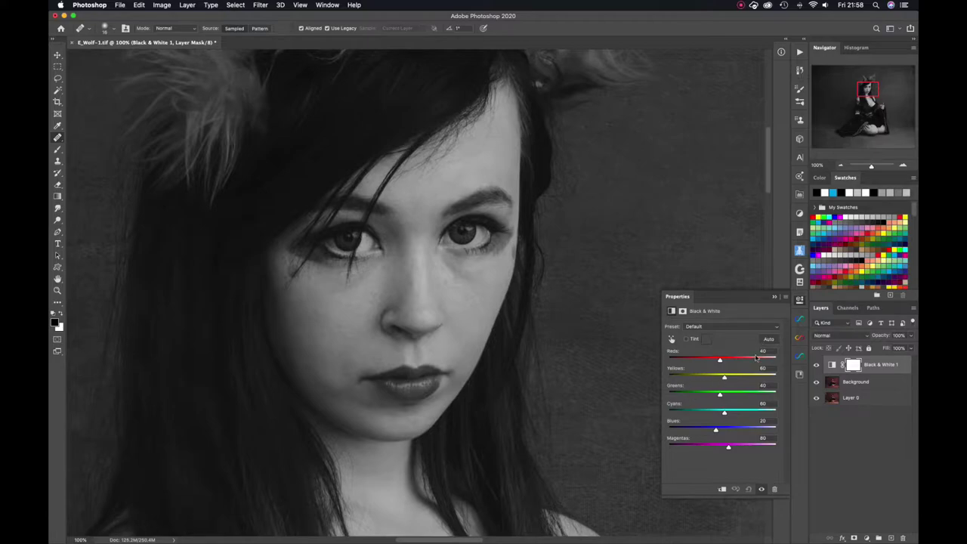
click(883, 367)
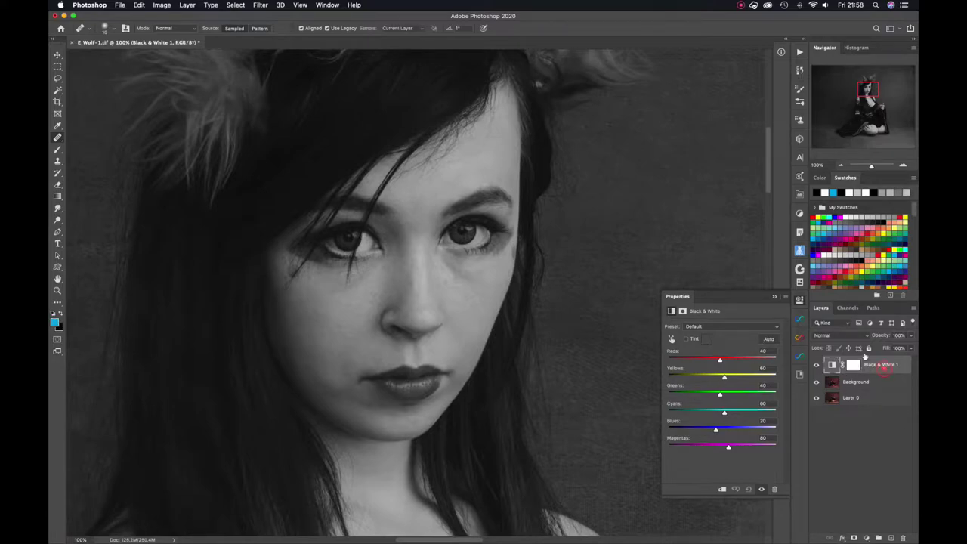
Put the Black & White adjustment layer into a group named helpers
click(799, 300)
key(super+g)
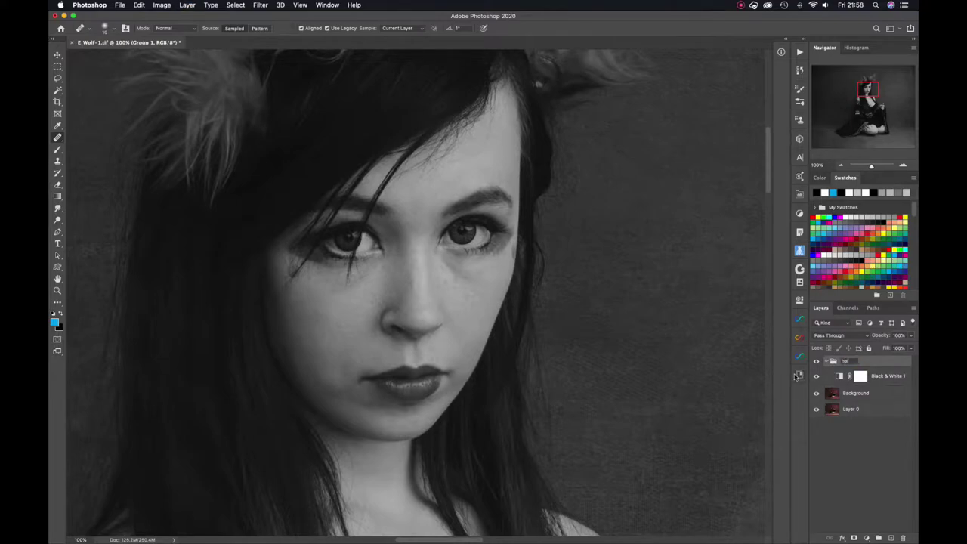
key(Return)
Add a darkening Curves adjustment above the Black & White layer, with a curve point at input 110, output 44
click(885, 375)
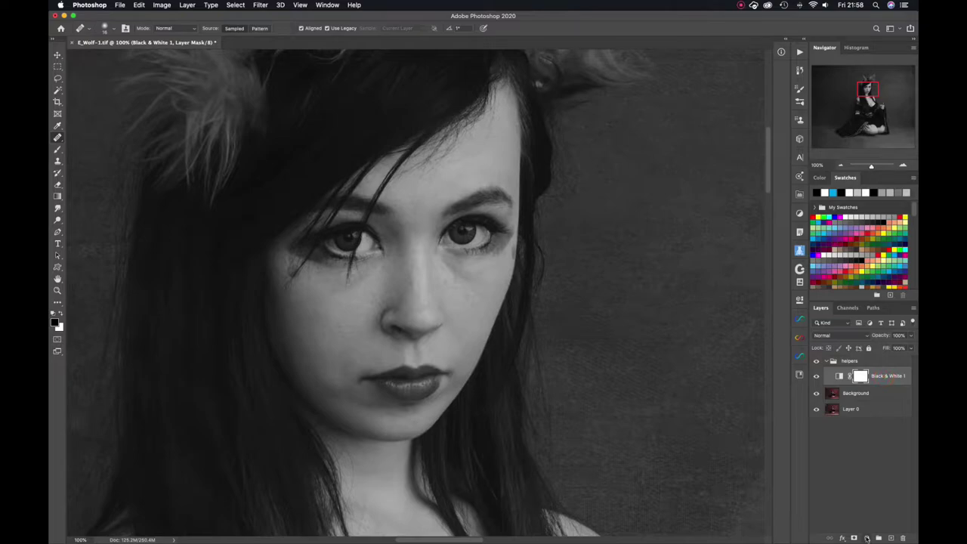
click(866, 538)
key(Escape)
click(866, 537)
click(861, 409)
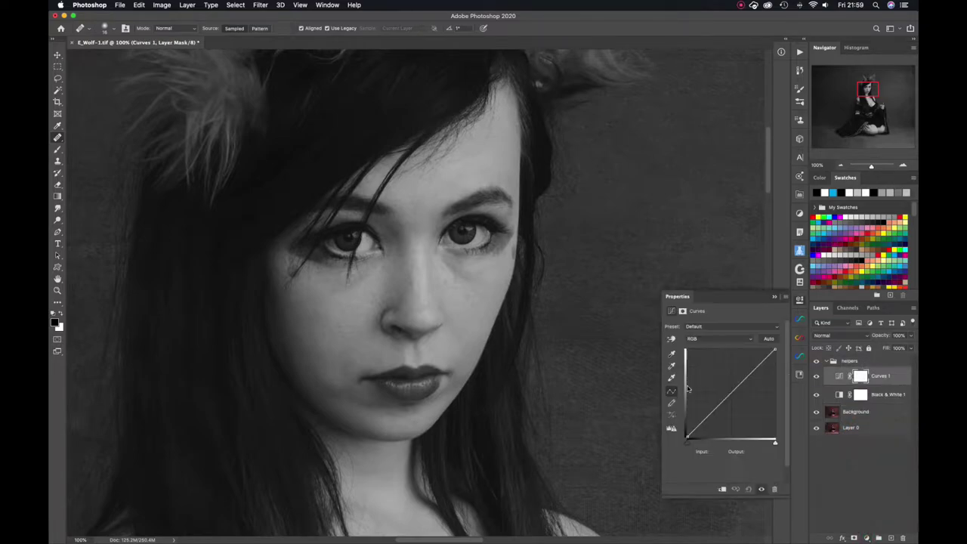
drag(726, 395, 724, 421)
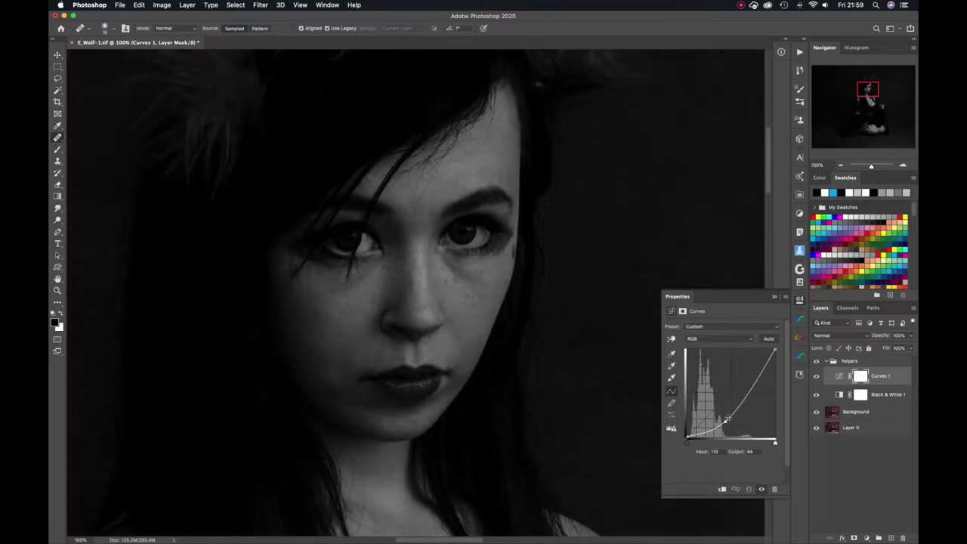
click(800, 303)
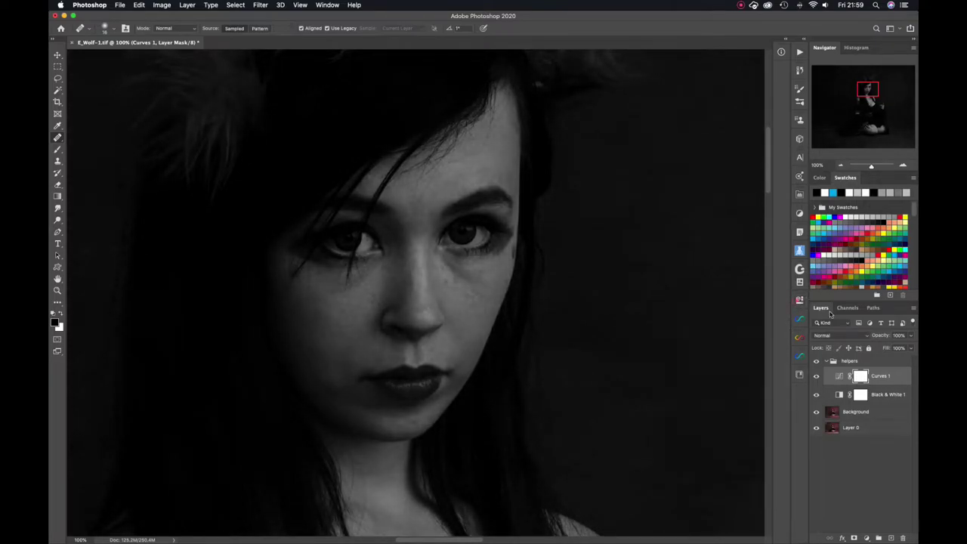
Collapse and hide the helpers group, and run the action that adds the masked Luminosity curves layers H and S above Background
click(826, 361)
click(815, 361)
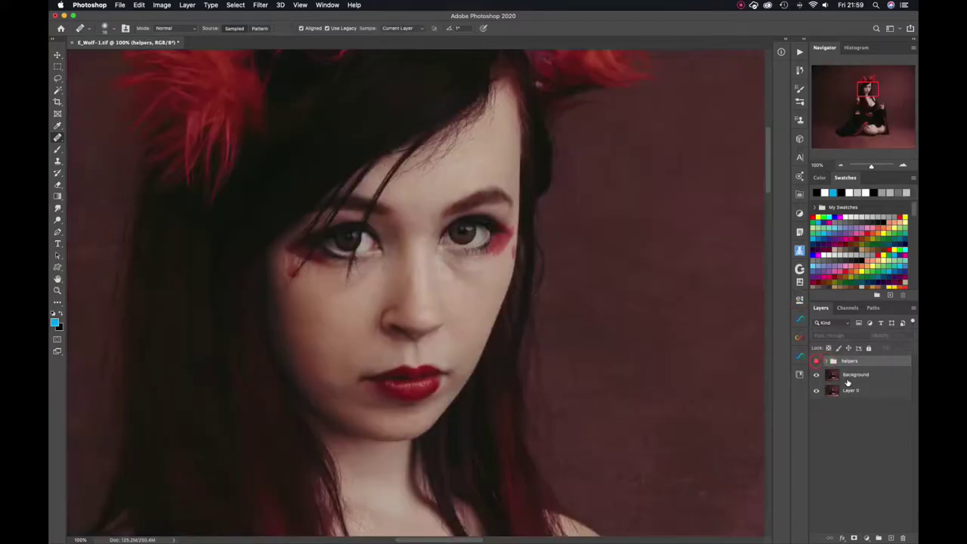
click(855, 376)
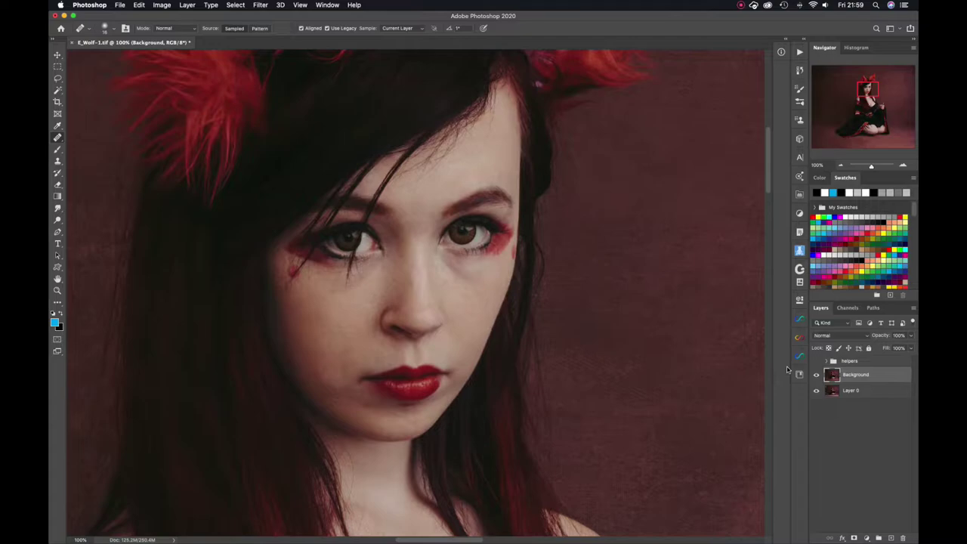
key(F2)
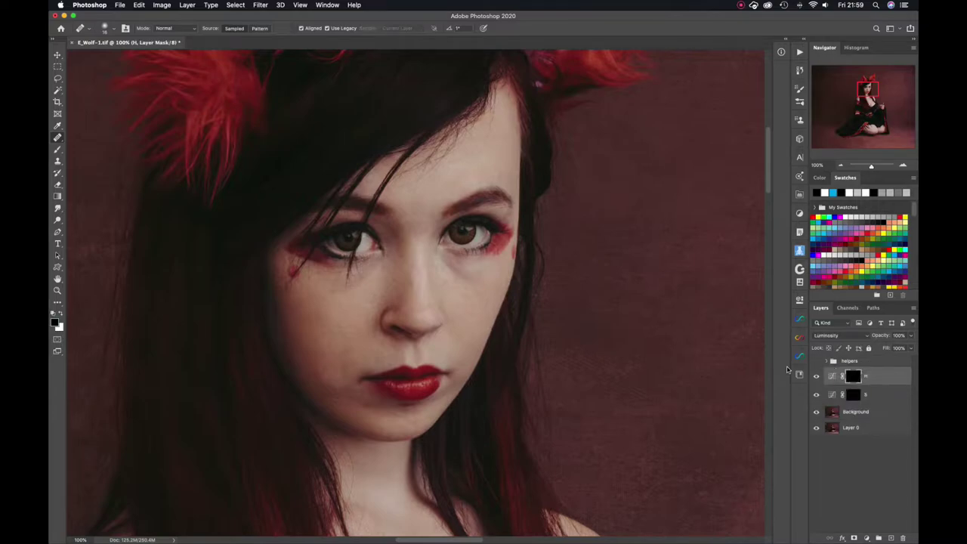
Check the curve of layer S, and rename the Curves layer S to B and the Curves layer H to D
double_click(833, 395)
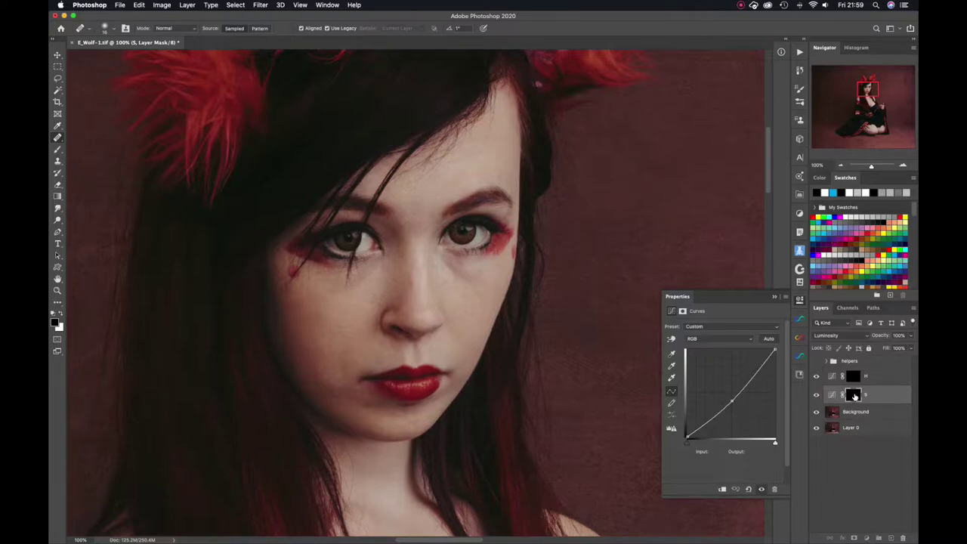
click(855, 394)
click(800, 300)
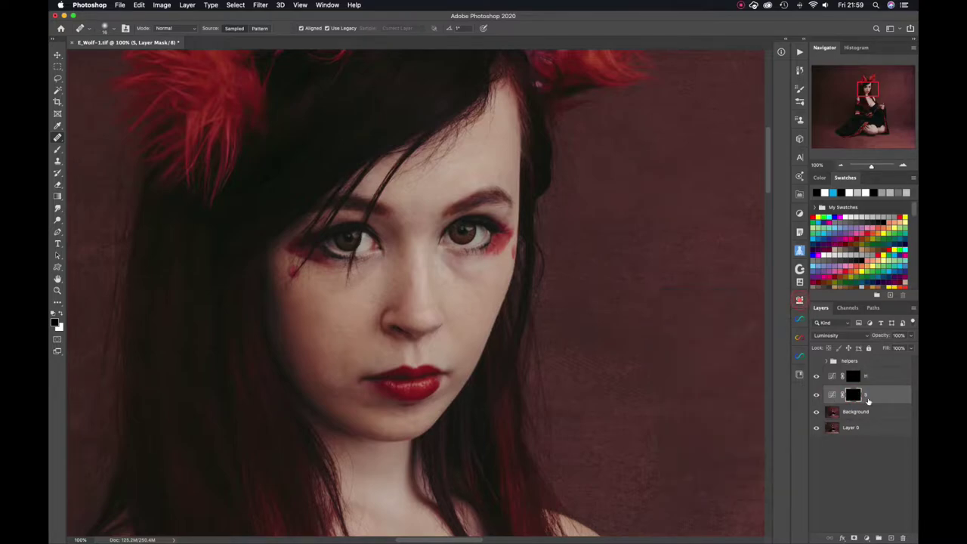
double_click(866, 396)
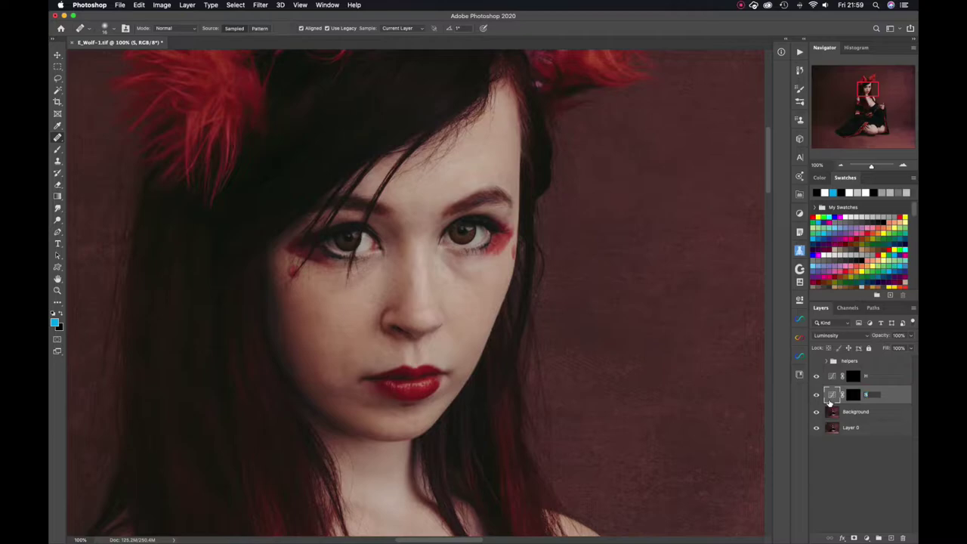
key(Return)
key(alt+])
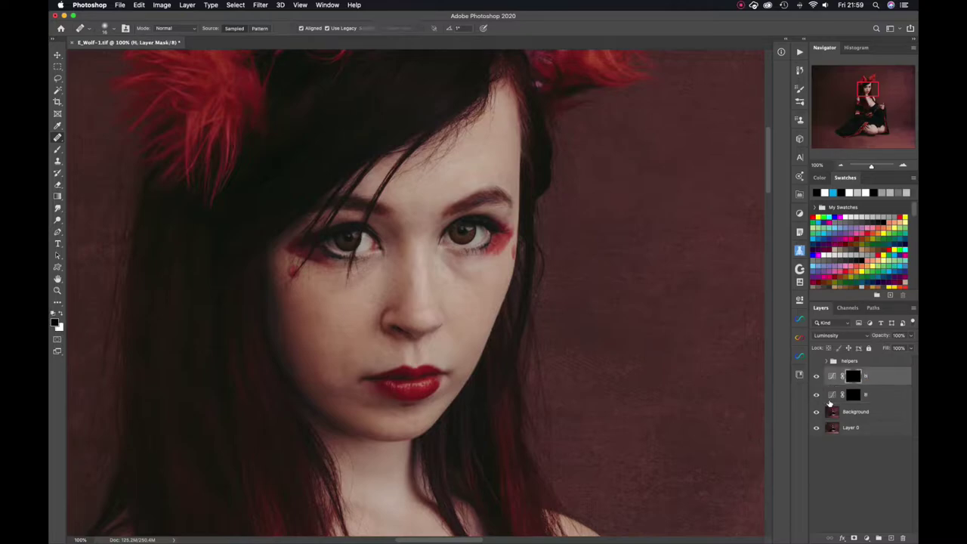
key(shift+Tab)
text(D)
key(Return)
Show the helpers group, target layer B's mask, and set up a soft 13 px brush with 1% flow
click(816, 361)
click(852, 395)
key(b)
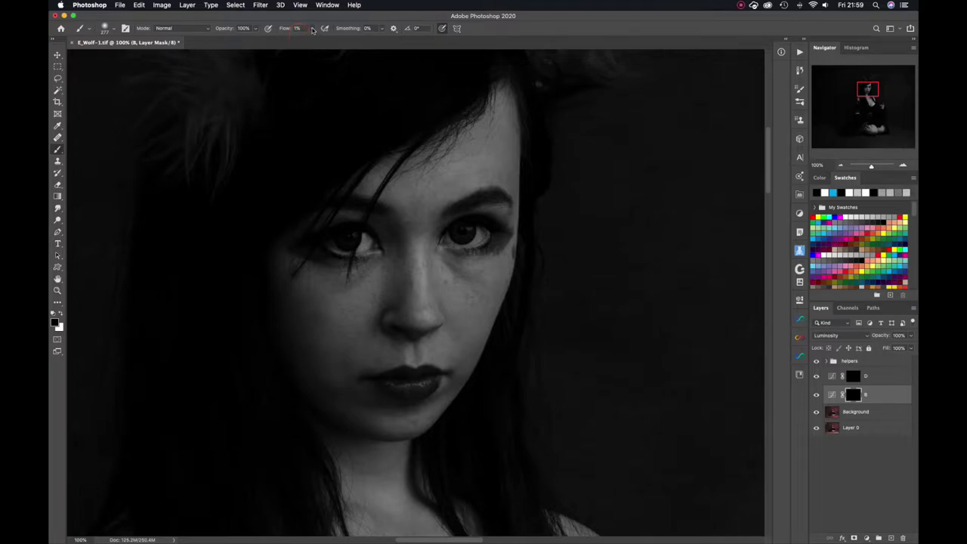
click(312, 28)
click(312, 30)
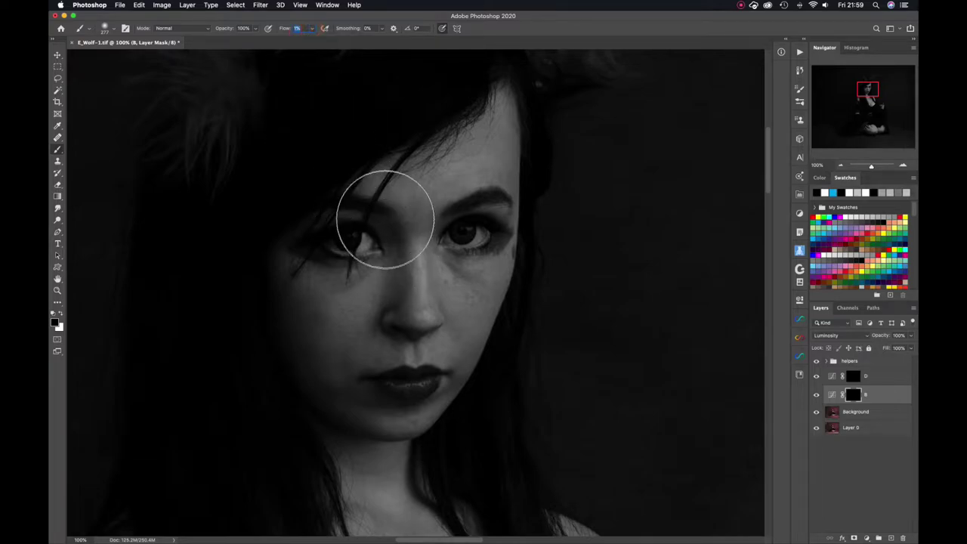
drag(448, 276, 382, 291)
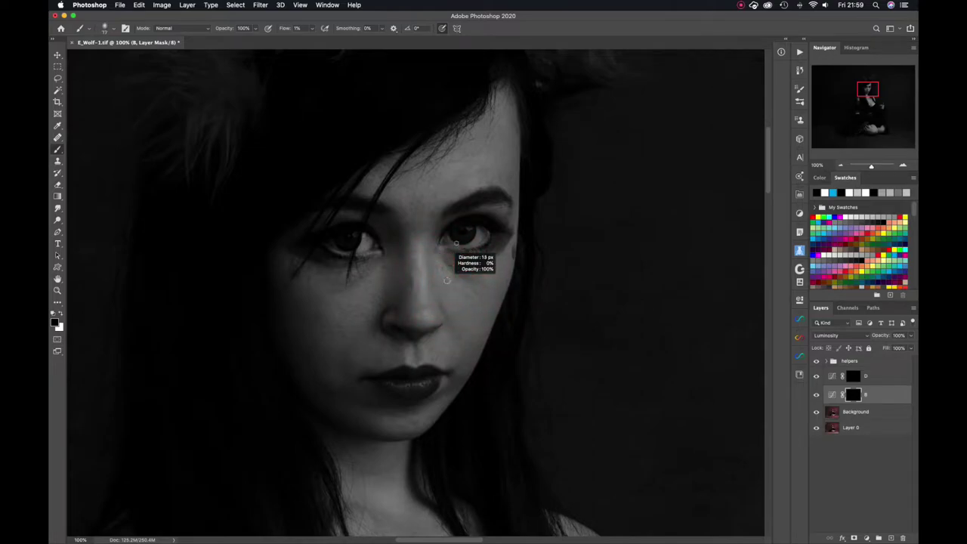
Dodge the dark patches under the eye, on the chin and on the cheek by painting white on layer D's mask
click(841, 165)
click(840, 165)
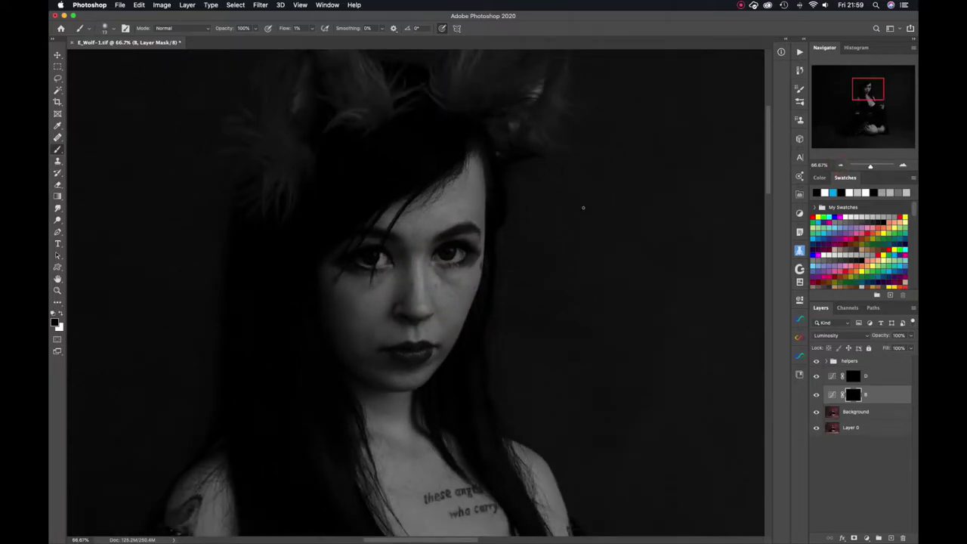
drag(455, 300, 448, 298)
key(x)
click(853, 375)
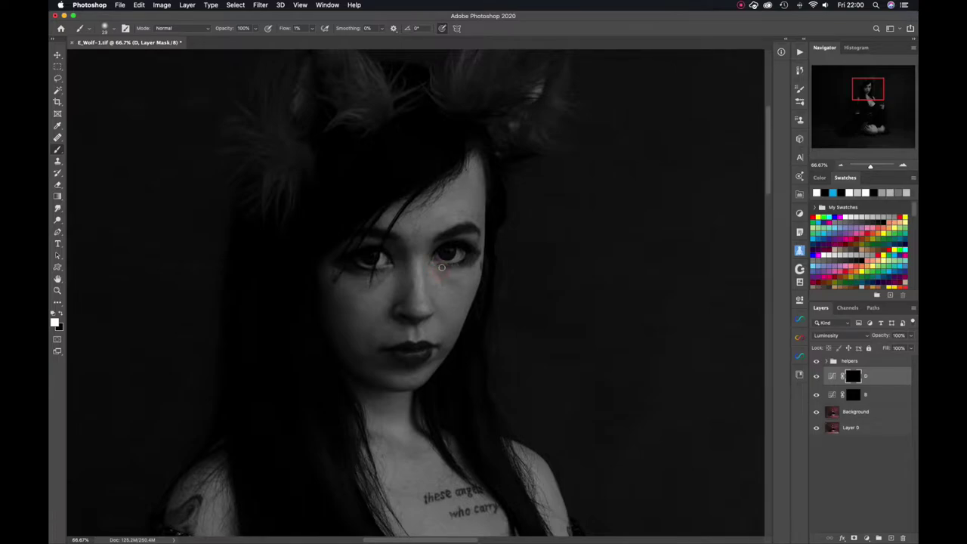
mouse_move(442, 267)
mouse_down()
mouse_move(468, 268)
mouse_move(459, 266)
mouse_up()
ctrl+alt+drag(442, 298, 445, 302)
mouse_move(421, 379)
mouse_down()
mouse_move(397, 371)
mouse_move(392, 382)
mouse_move(402, 377)
mouse_up()
mouse_move(379, 327)
mouse_down()
mouse_move(368, 346)
mouse_move(370, 327)
mouse_move(397, 349)
mouse_up()
Burn the bright spots beside the nose and above the mouth by painting white on layer B's mask
key(alt+bracketleft)
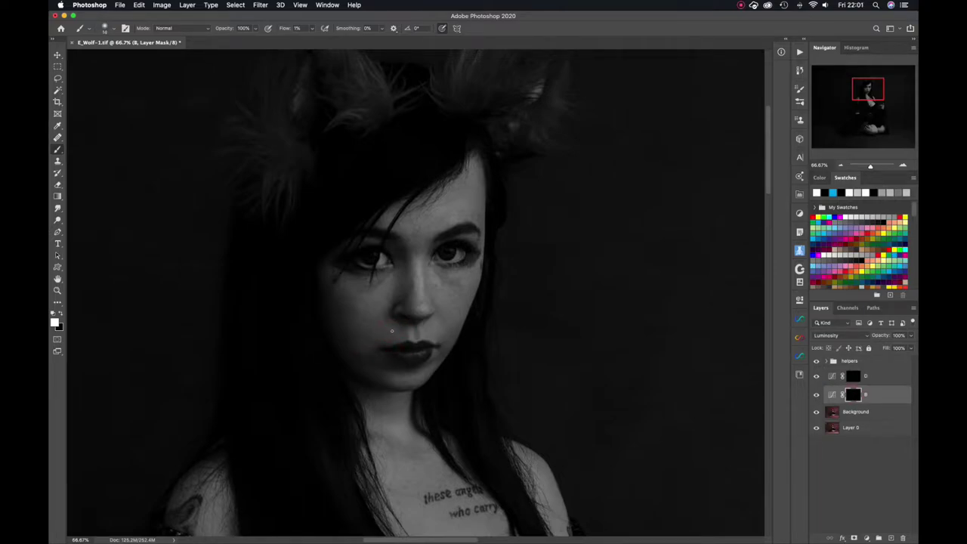
click(392, 327)
click(381, 301)
Dodge the remaining dark spots on the cheek and around the brow on layer D's mask
key(alt+bracketright)
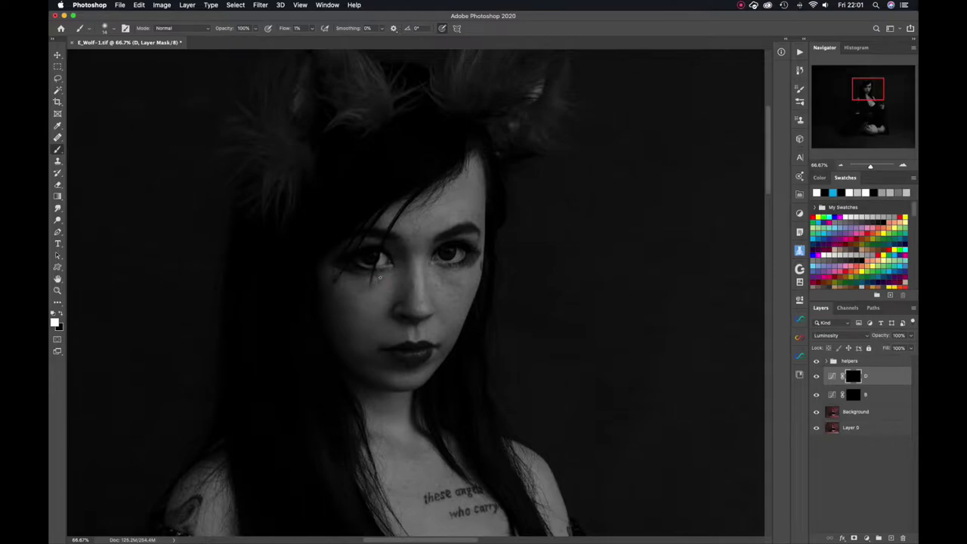
click(351, 309)
ctrl+alt+drag(445, 282, 462, 291)
click(470, 225)
Even out the skin tones on the chest, knee and lower leg on layer D's mask, adapting the brush size to each area
drag(525, 349, 536, 161)
ctrl+alt+drag(512, 407, 518, 407)
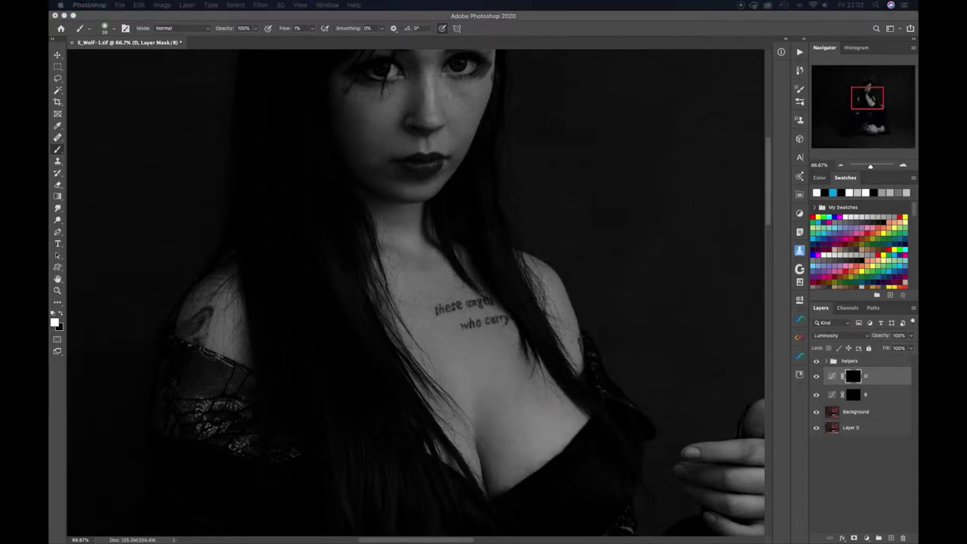
ctrl+alt+drag(492, 340, 500, 340)
drag(576, 376, 567, 129)
drag(503, 484, 511, 152)
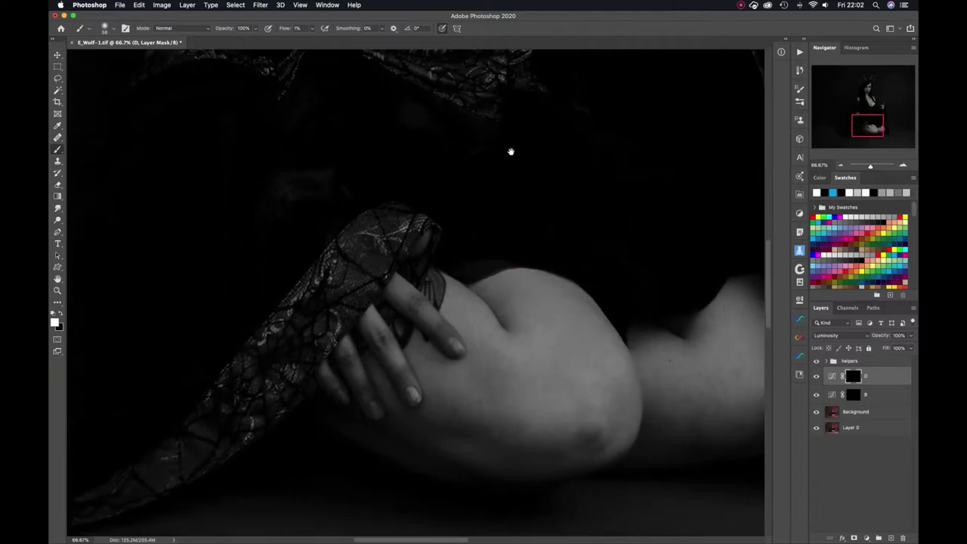
mouse_move(613, 418)
ctrl+alt+mouse_down()
mouse_move(579, 453)
mouse_move(601, 446)
ctrl+alt+mouse_up()
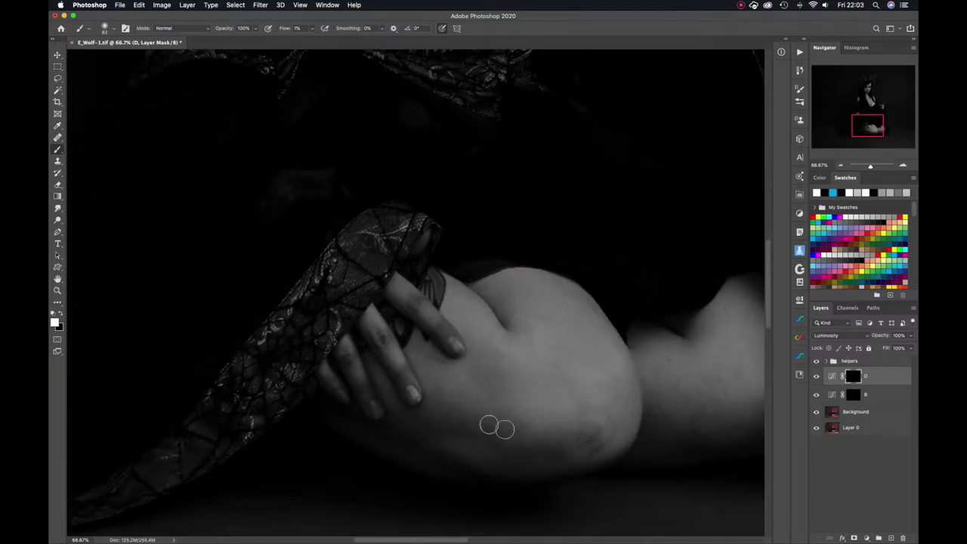
scroll(525, 427, right, 5)
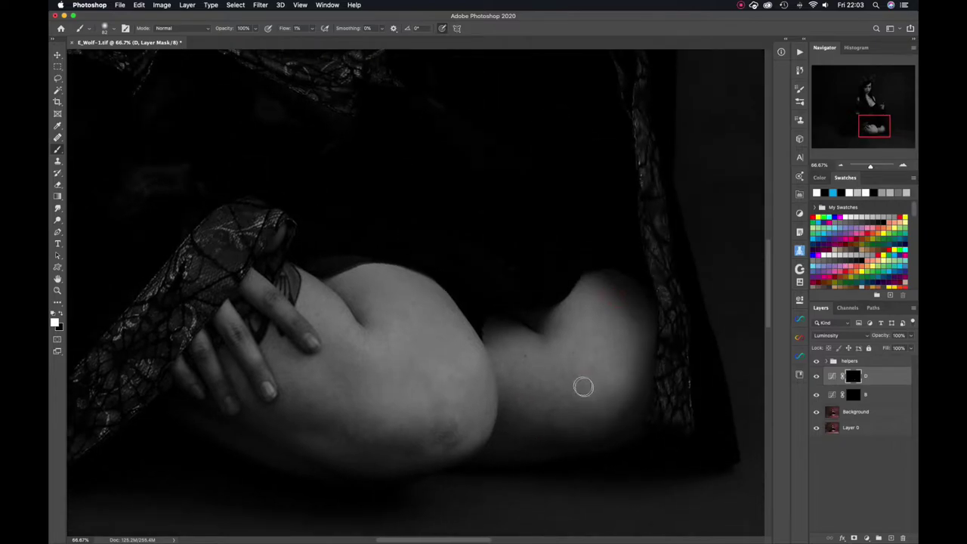
ctrl+alt+drag(587, 395, 576, 378)
scroll(647, 194, up, 10)
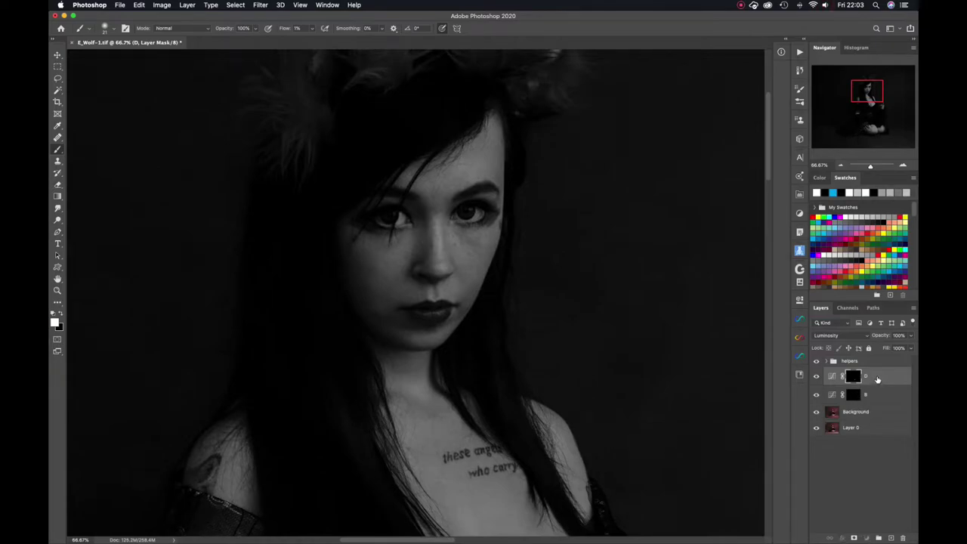
Hide the helpers group and compare the portrait with and without the dodging on layer D
click(832, 375)
click(815, 362)
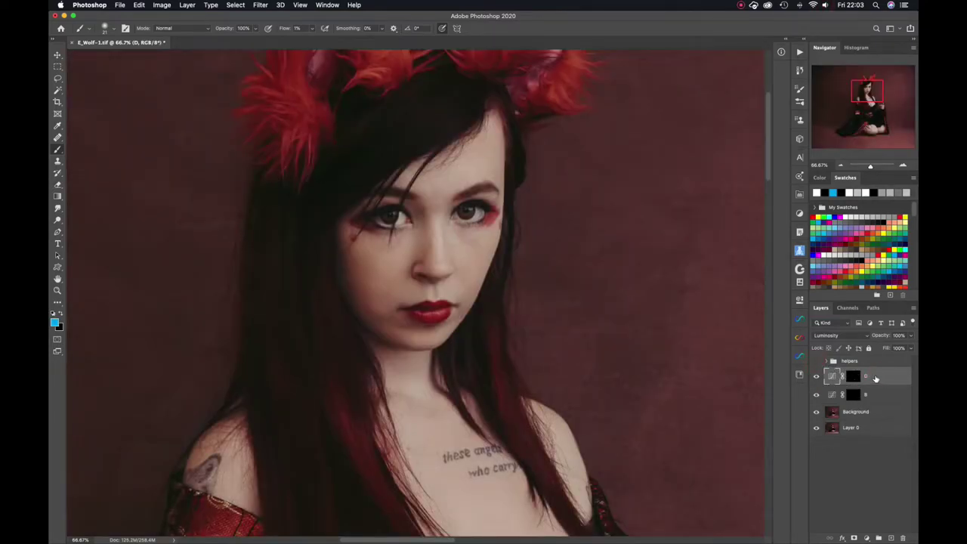
click(874, 395)
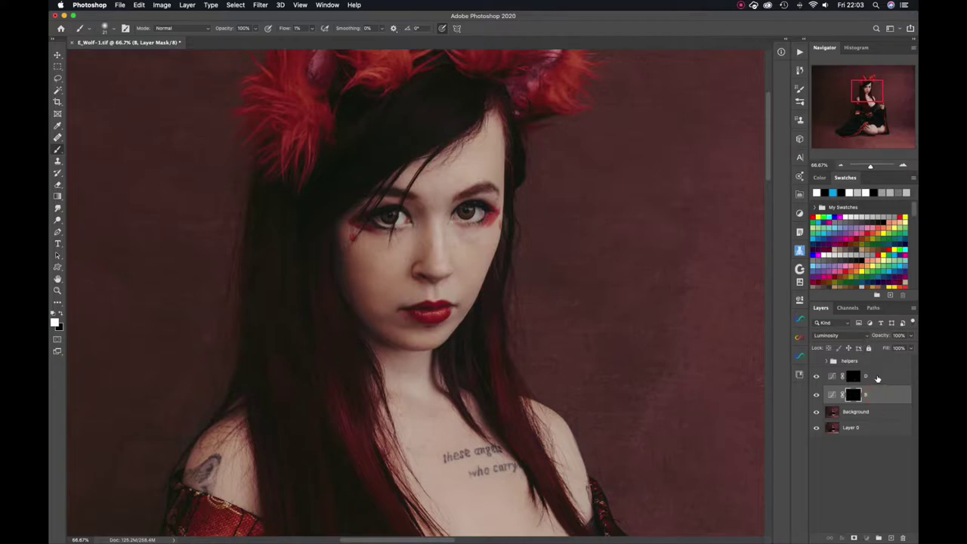
click(876, 377)
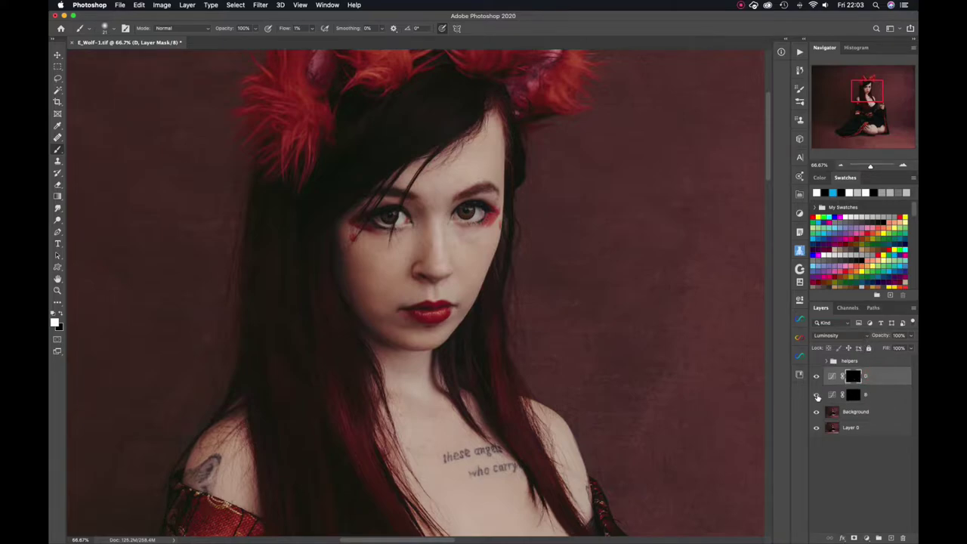
click(816, 376)
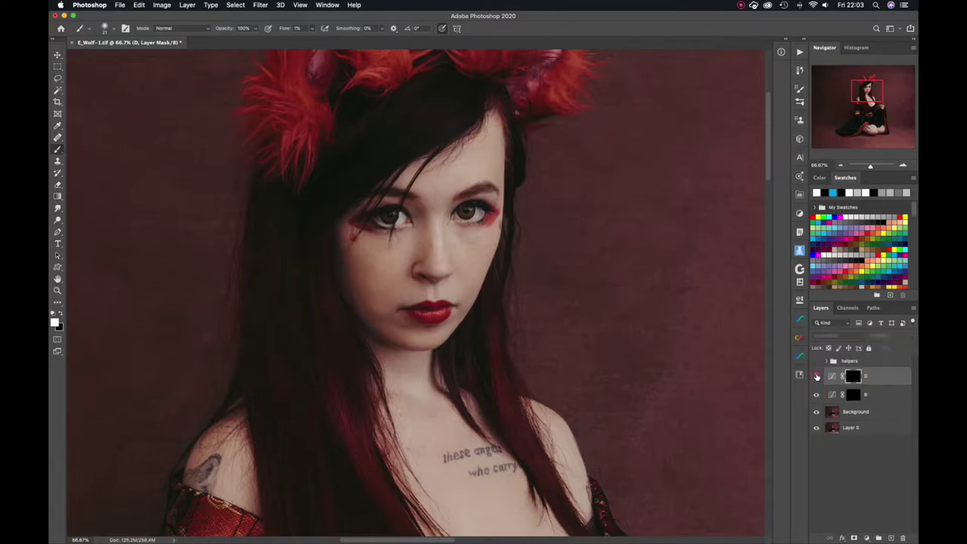
click(816, 376)
Flatten the image and run the Frequency Separation (8 bit) copy action, accepting its default Median radius
key(super+shift+e)
key(v)
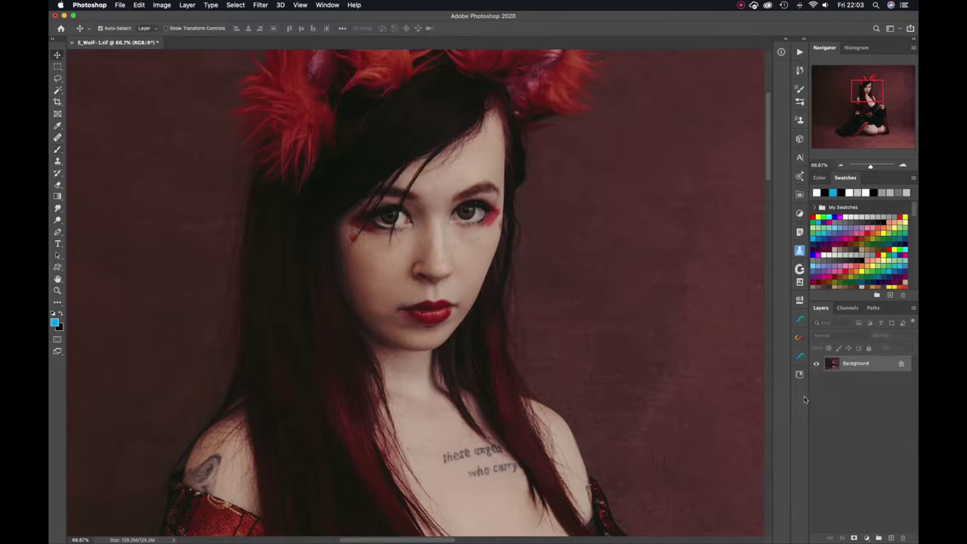
click(800, 52)
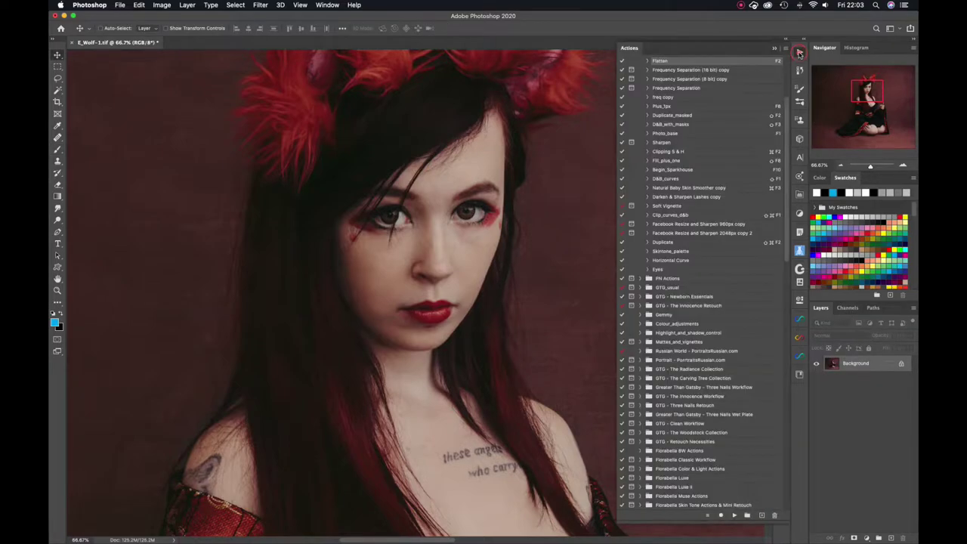
click(733, 515)
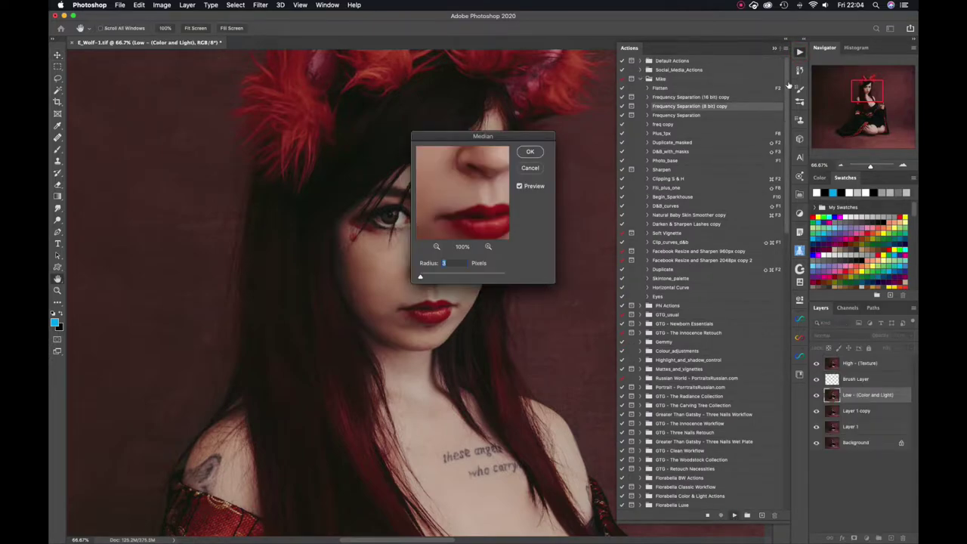
click(799, 53)
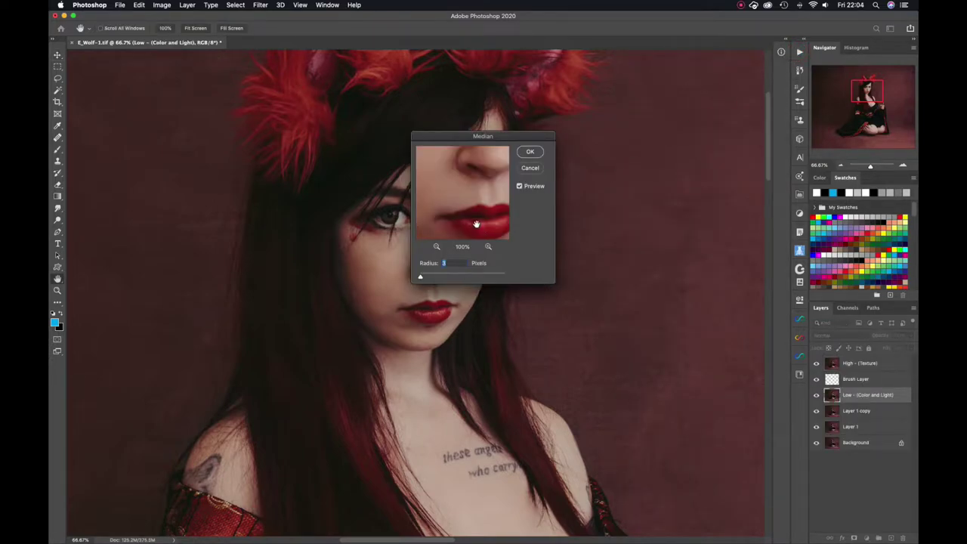
drag(461, 188, 484, 226)
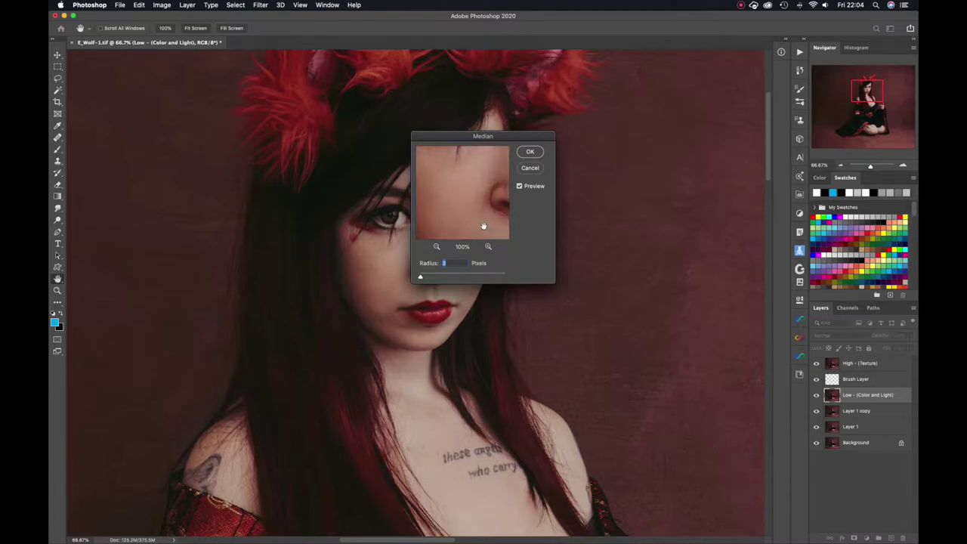
click(529, 151)
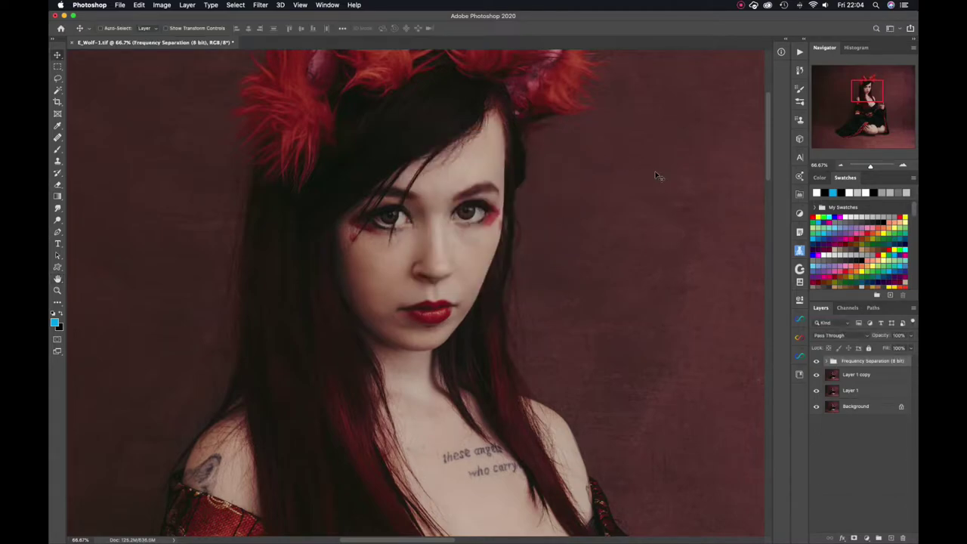
Delete Layer 1 copy and Layer 1, and rename the Brush Layer inside the Frequency Separation group to skin
click(866, 378)
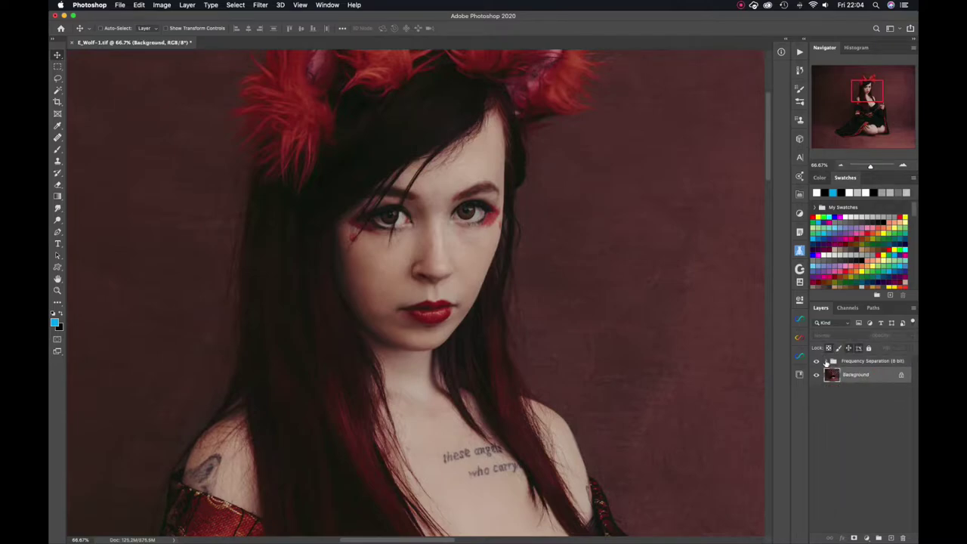
click(827, 361)
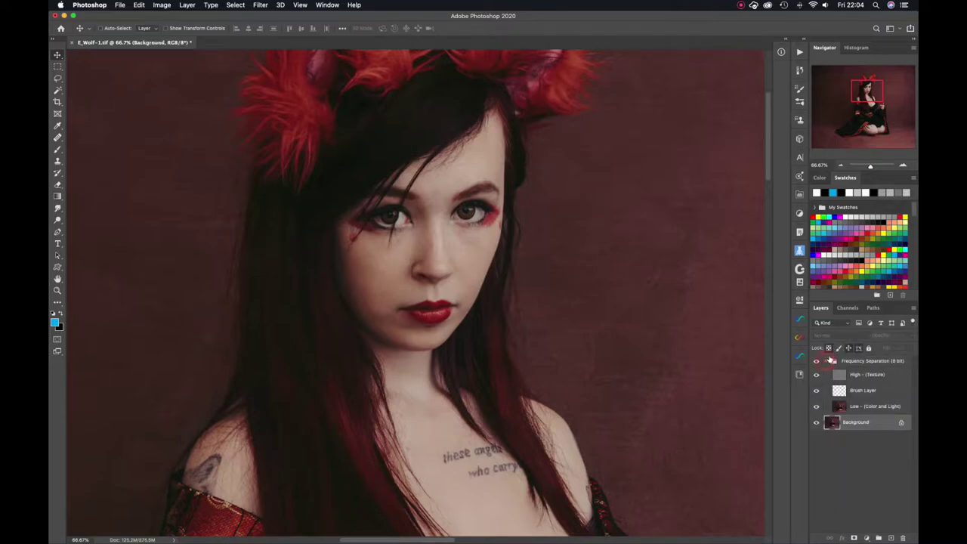
double_click(861, 392)
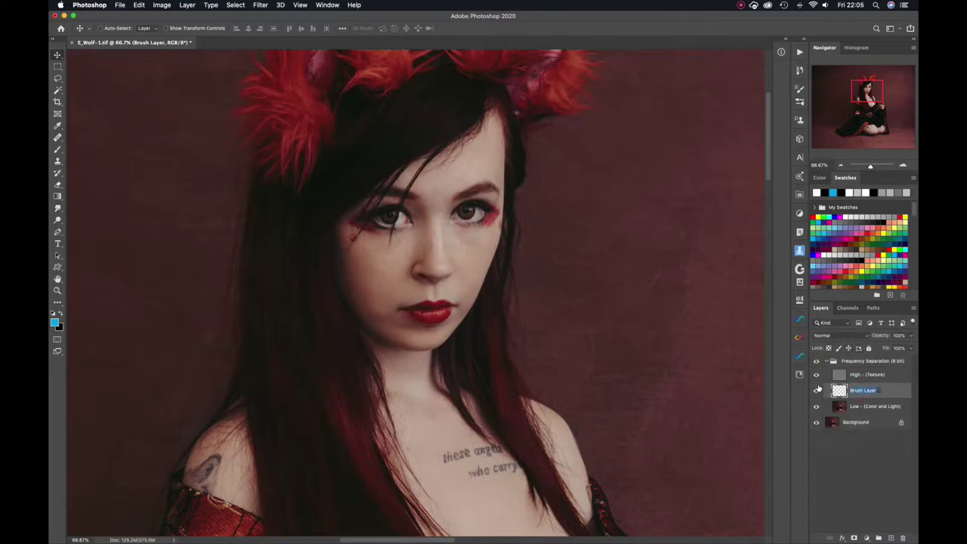
text(skin)
key(Return)
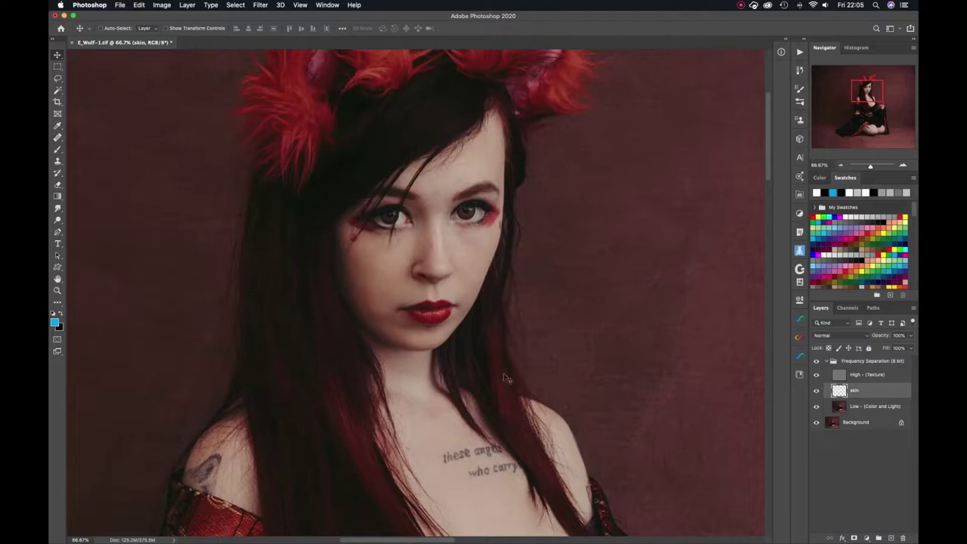
Activate the Eyedropper tool with a sample size of 5 by 5 Average for picking skin tones
key(b)
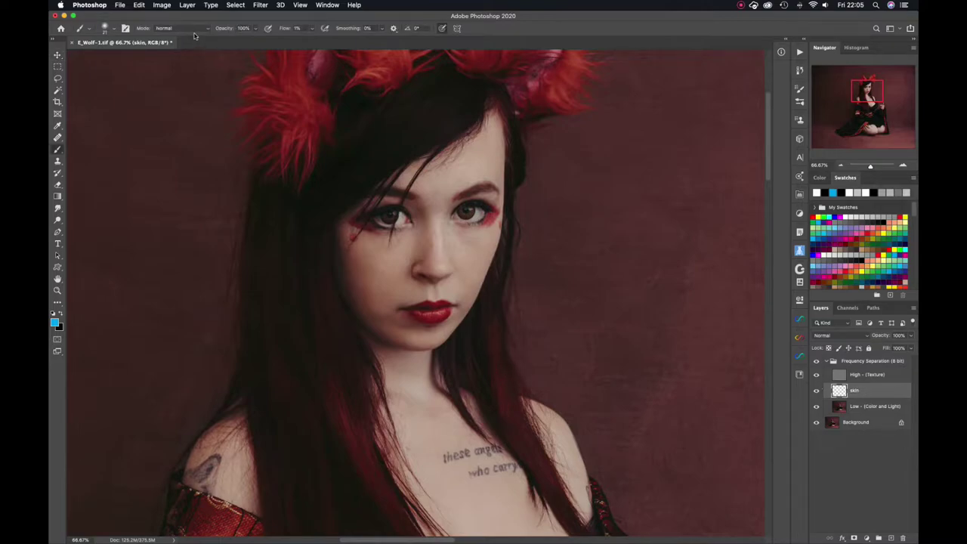
key(i)
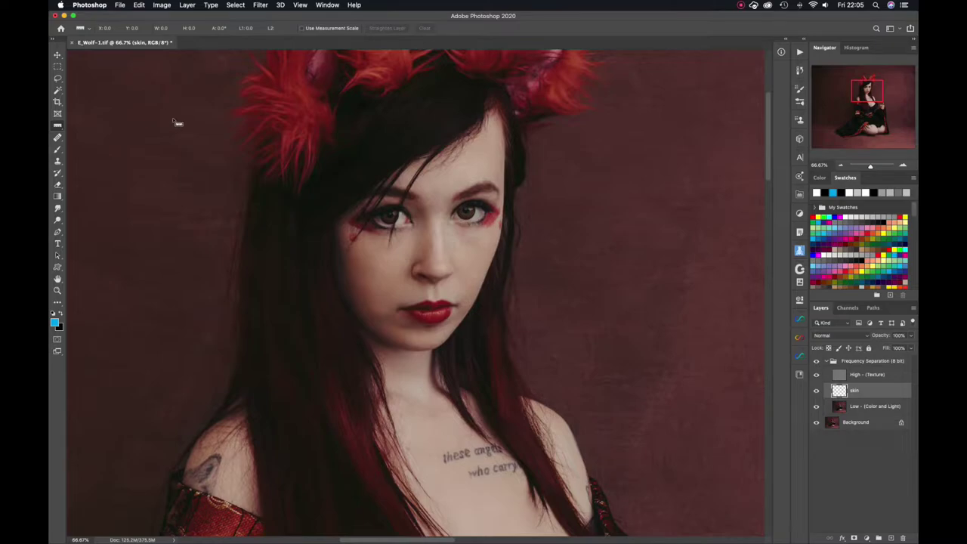
key(shift+i)
key(shift+i)
key(shift+i)
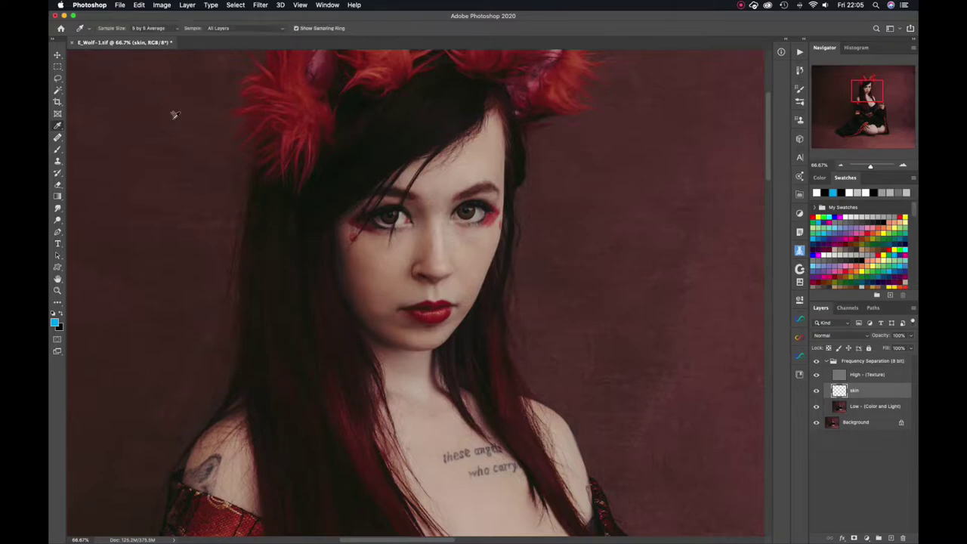
click(167, 29)
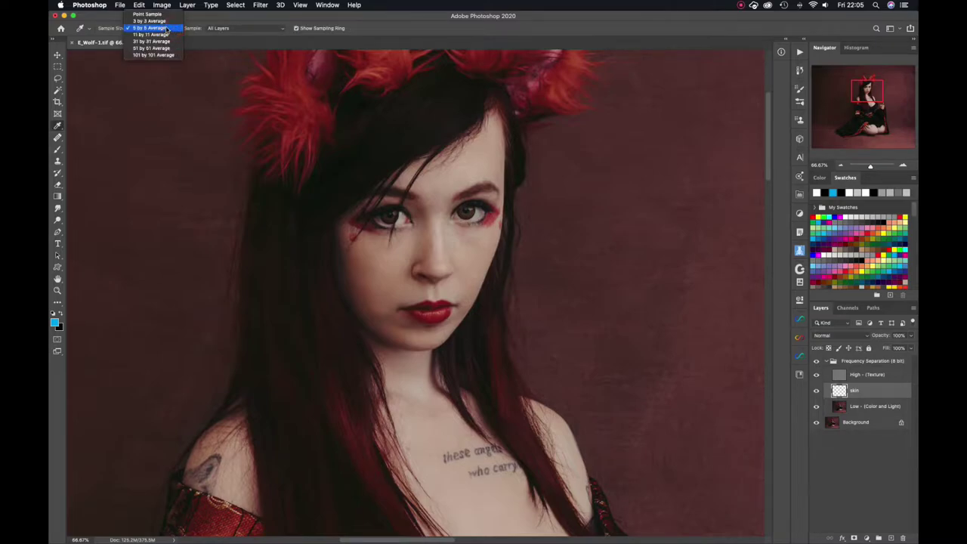
click(166, 28)
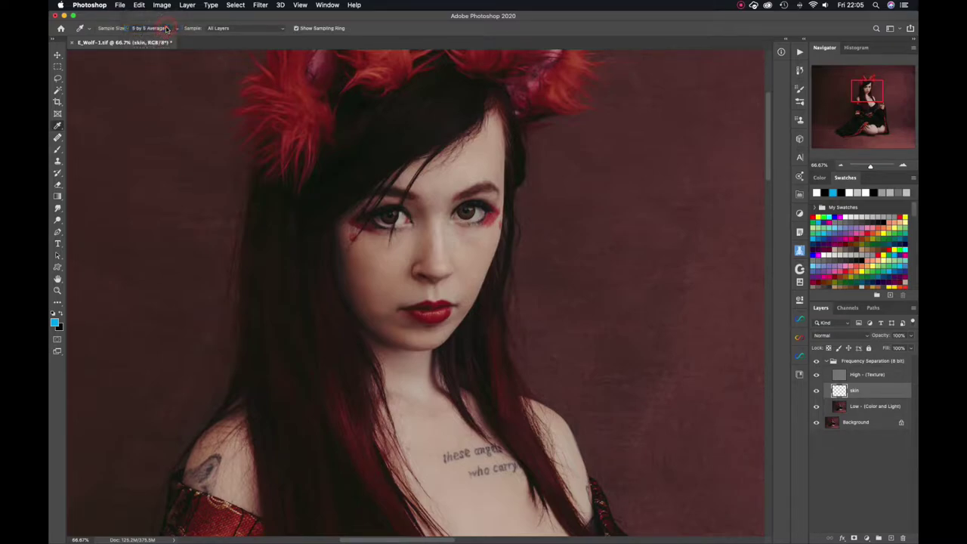
Sample skin tones from the forehead and nose and paint over those areas on the skin layer with the Brush at 2% flow
click(456, 181)
key(b)
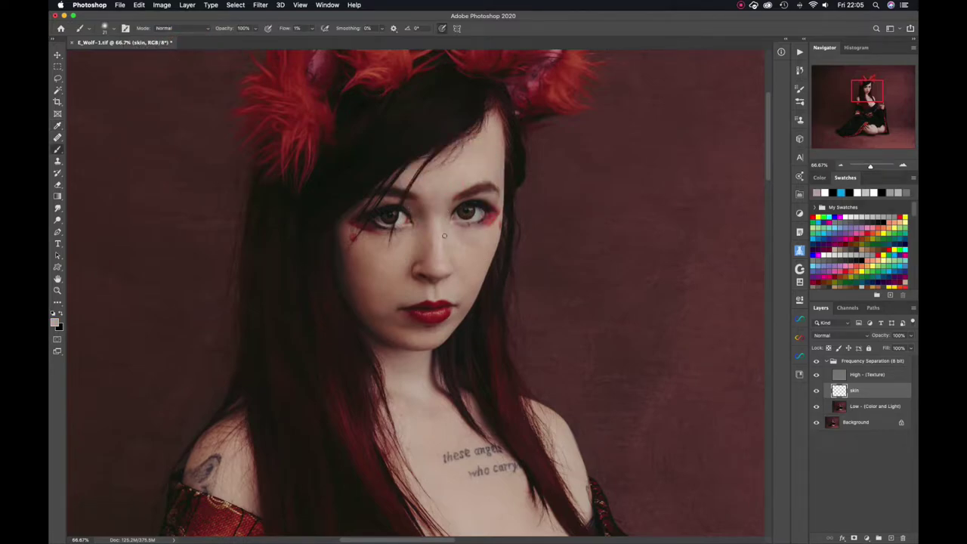
ctrl+alt+drag(453, 248, 442, 229)
ctrl+alt+drag(457, 168, 455, 175)
alt+click(437, 214)
alt+click(438, 226)
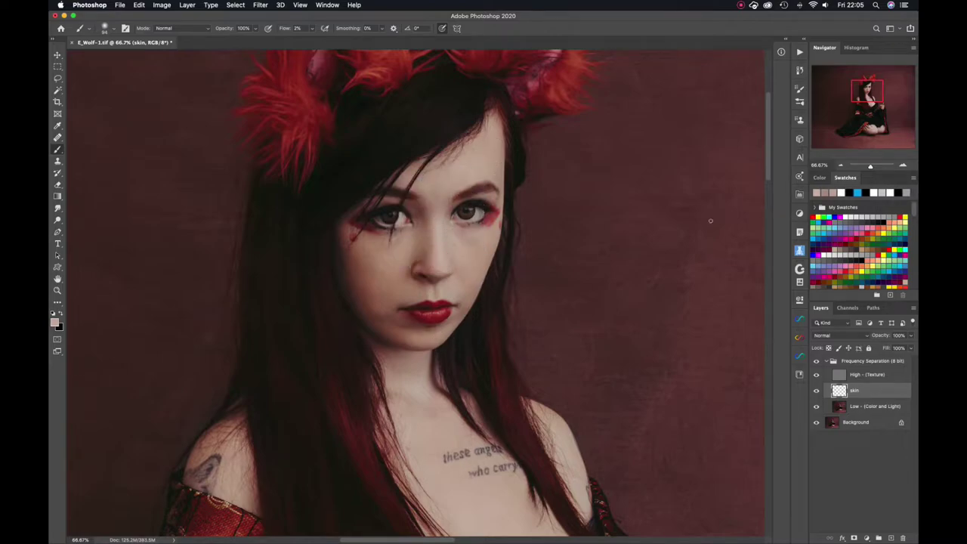
Paint sampled skin tones over the cheeks, under-eye areas and sides of the nose on the skin layer to even them
alt+click(460, 256)
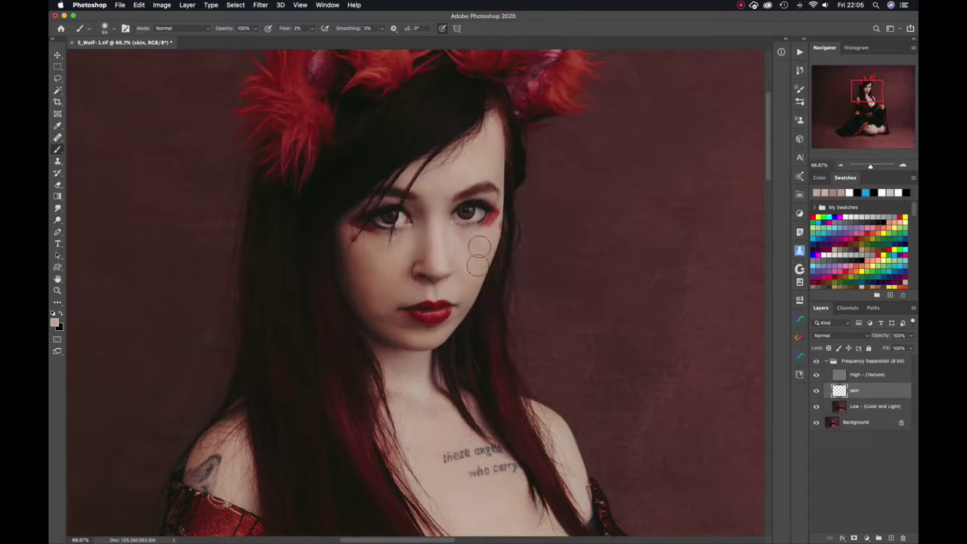
alt+click(469, 240)
drag(554, 290, 546, 291)
alt+click(402, 242)
click(417, 212)
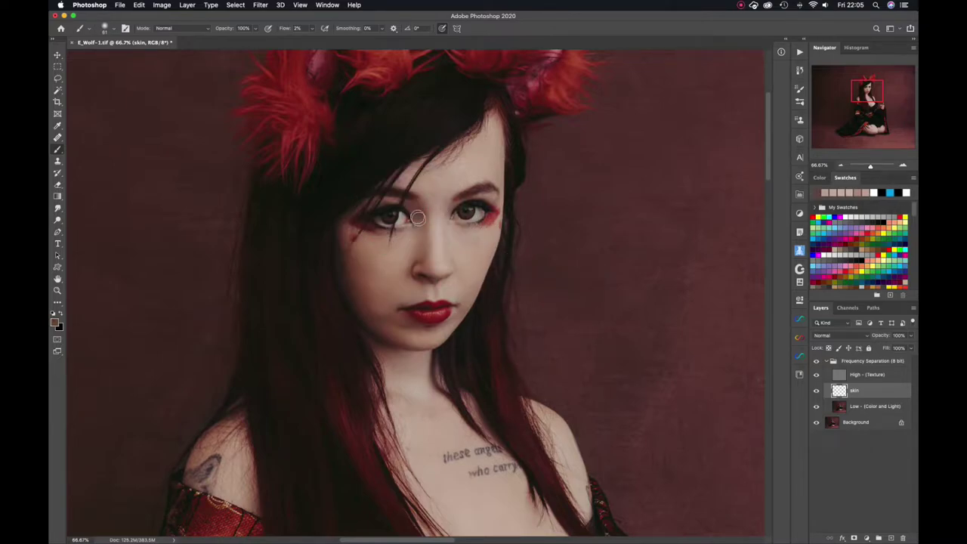
alt+click(428, 236)
mouse_move(415, 264)
mouse_down()
mouse_move(390, 264)
mouse_move(420, 265)
mouse_move(385, 277)
mouse_up()
Blend the lower cheek, the area around the mouth and the chin with locally sampled skin tones
alt+click(421, 264)
alt+click(394, 262)
alt+click(393, 293)
alt+click(408, 301)
alt+click(397, 323)
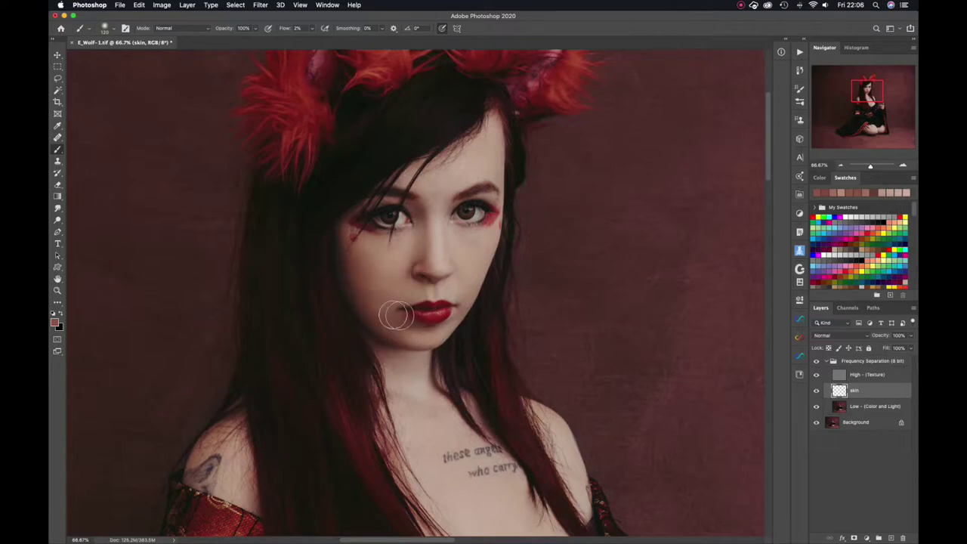
alt+click(446, 290)
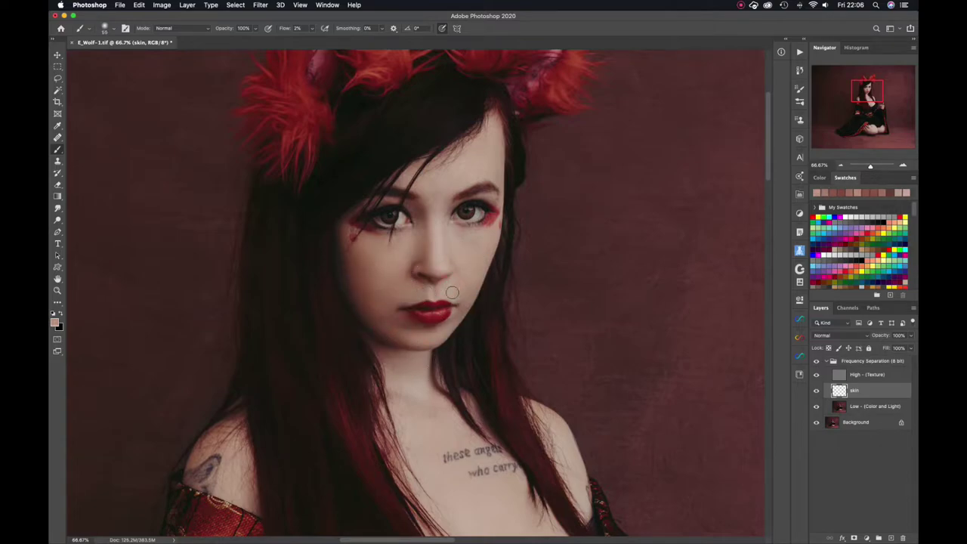
alt+click(437, 336)
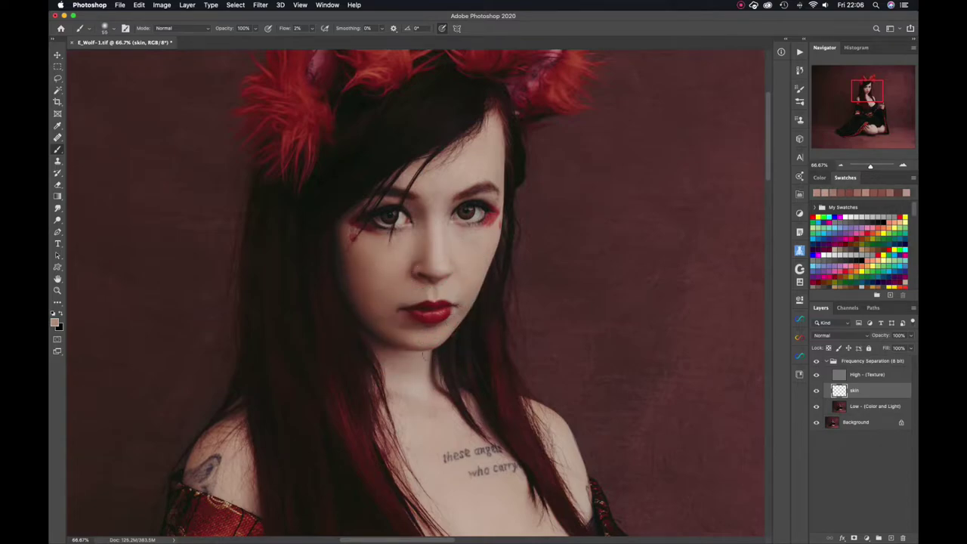
alt+click(404, 326)
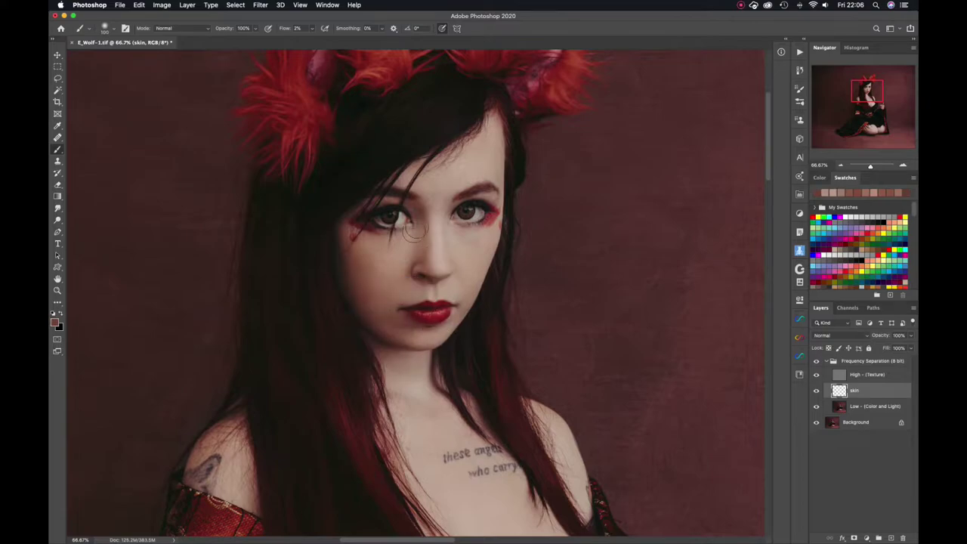
Activate the Healing Brush on the High - (Texture) layer
click(867, 374)
key(j)
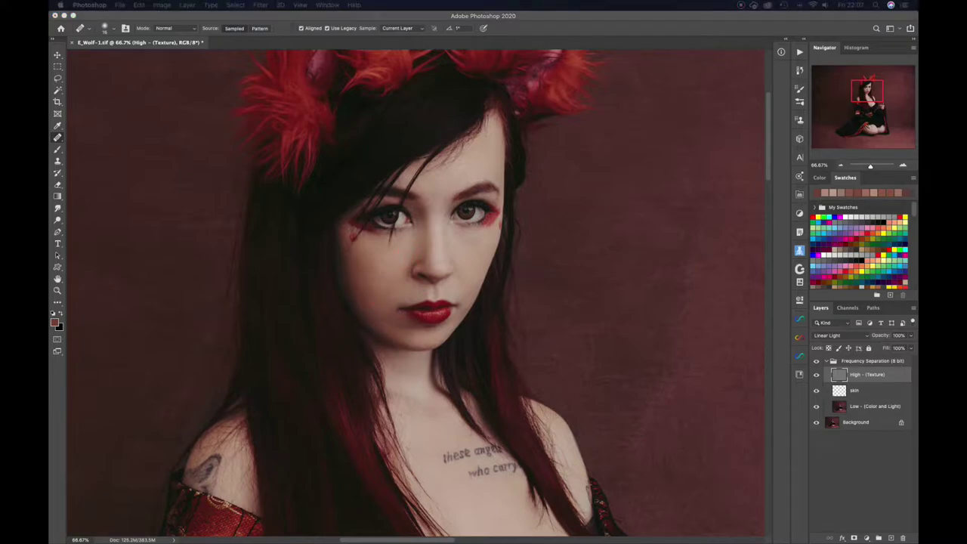
Return to the skin layer and brush a sampled skin tone over the chest beside the cleavage
click(869, 391)
key(b)
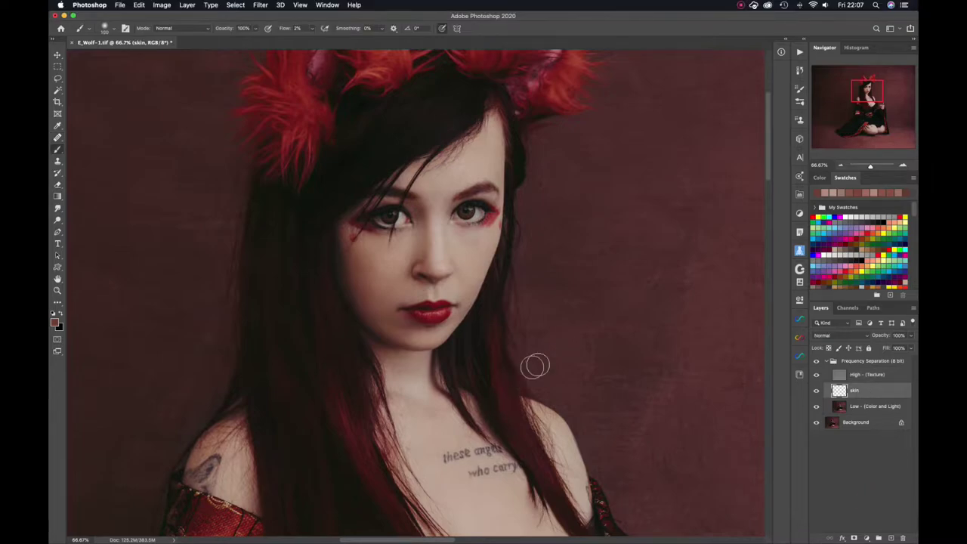
scroll(534, 363, down, 5)
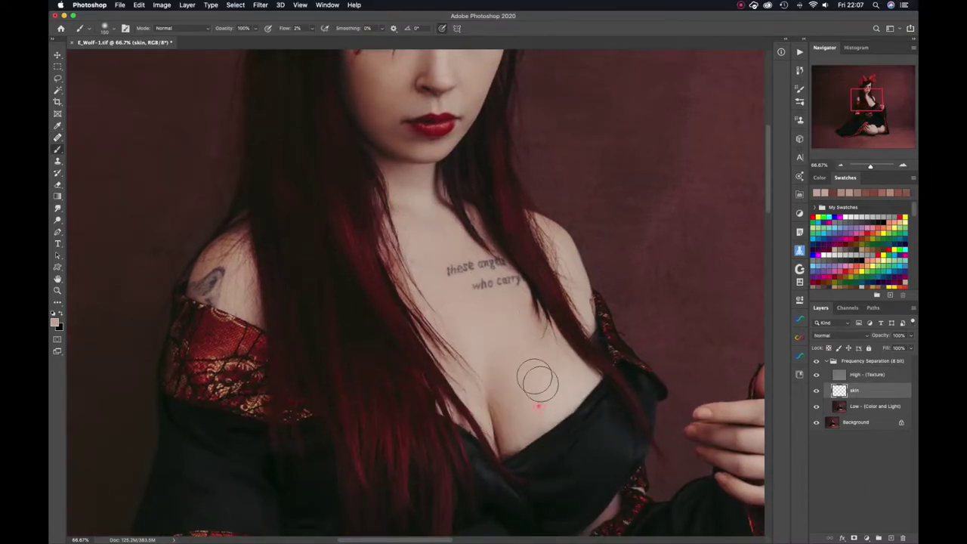
alt+click(505, 427)
ctrl+alt+drag(512, 403, 487, 404)
mouse_move(510, 438)
mouse_down()
mouse_move(509, 413)
mouse_move(529, 393)
mouse_up()
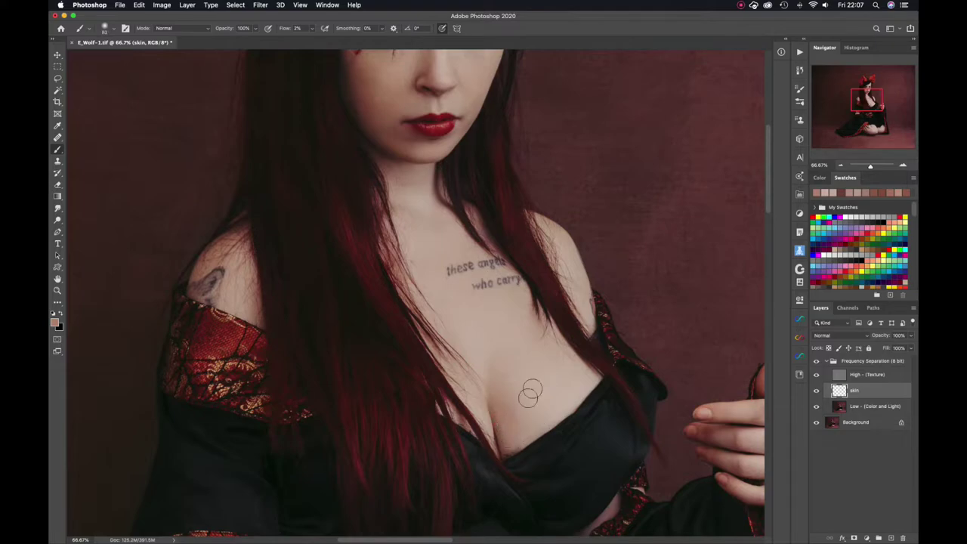
Activate the Clone Stamp on the High - (Texture) layer, and adjust its sample source with the skin layer selected
key(alt+])
key(s)
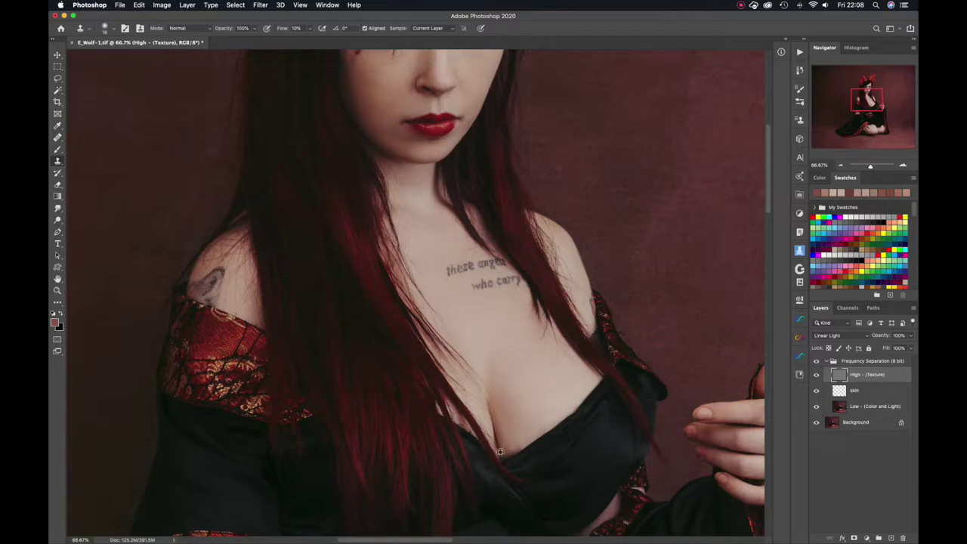
click(863, 394)
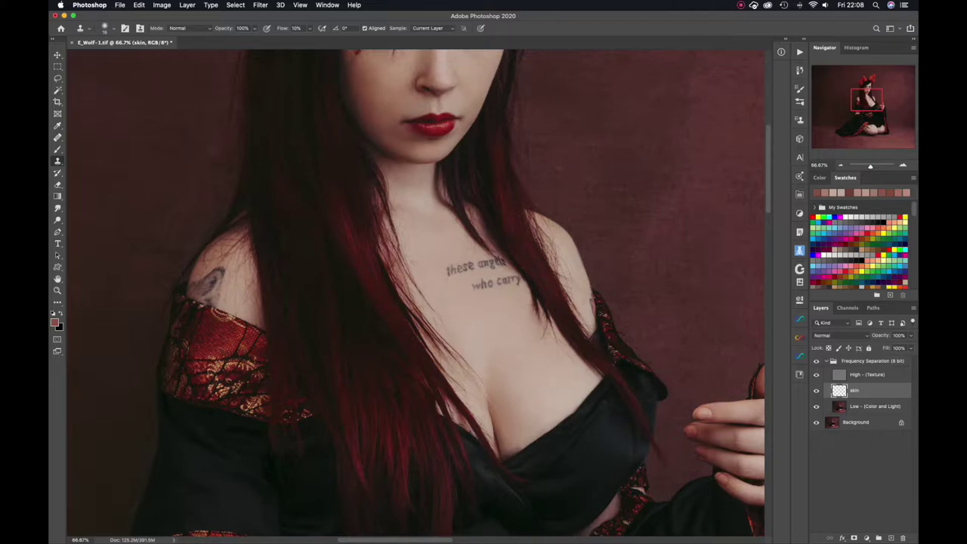
click(432, 28)
click(432, 37)
Sample skin tones with the Brush at the lower end of the cleavage and even out the skin beside the neckline
key(b)
alt+click(494, 448)
alt+click(504, 449)
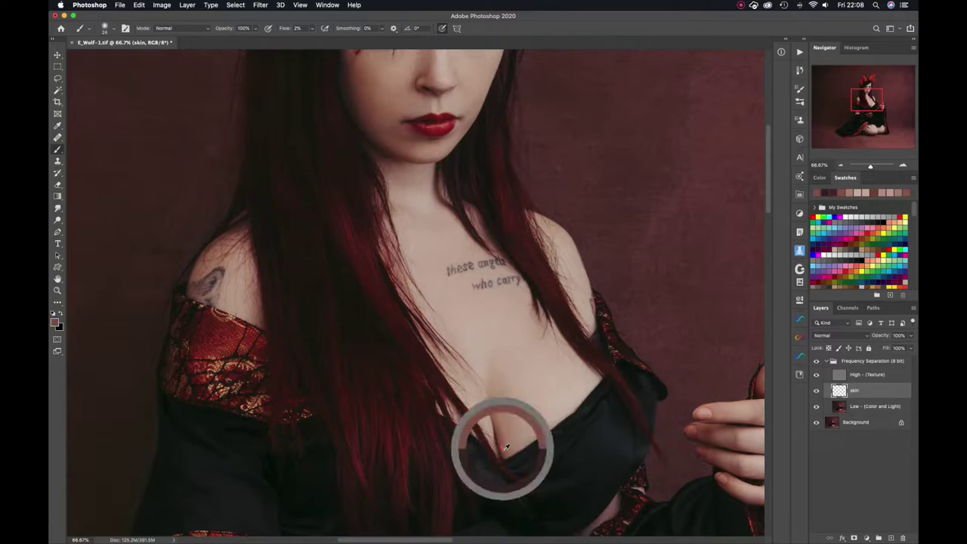
alt+click(501, 444)
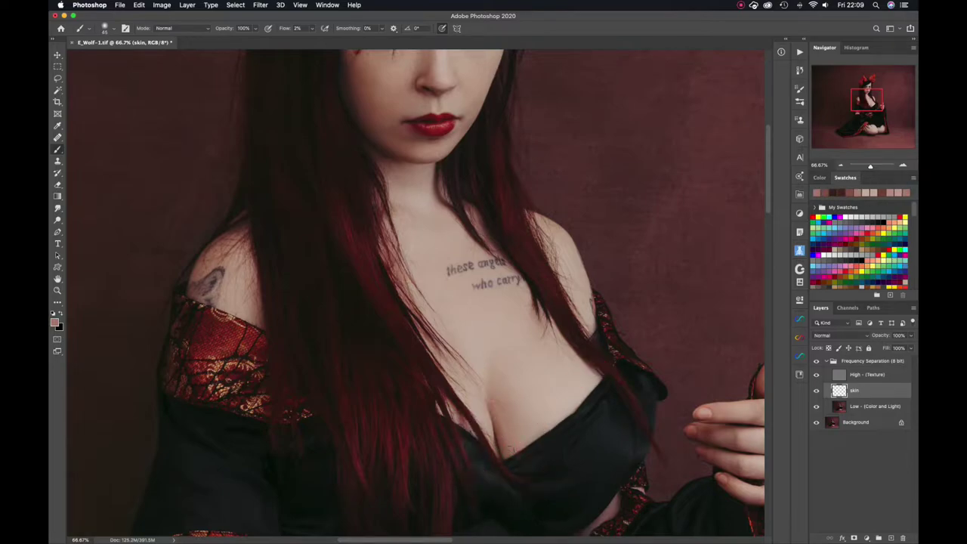
alt+click(498, 447)
Smooth the blotchy tones on the front thigh and knee by painting with locally sampled skin colors
scroll(686, 363, down, 15)
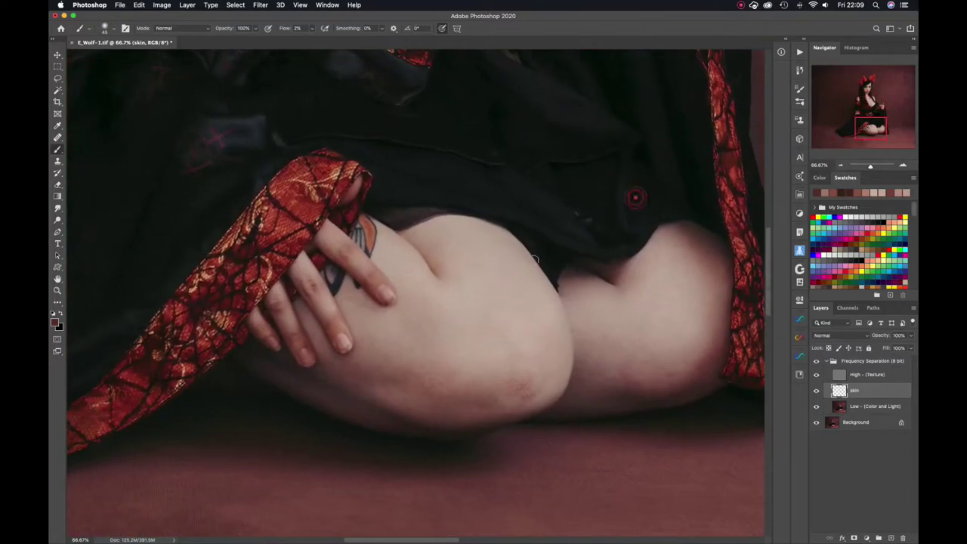
alt+click(492, 269)
mouse_move(473, 280)
mouse_down()
mouse_move(473, 247)
mouse_move(491, 299)
mouse_move(533, 311)
mouse_move(535, 344)
mouse_move(544, 329)
mouse_move(500, 287)
mouse_move(538, 275)
mouse_up()
alt+click(532, 275)
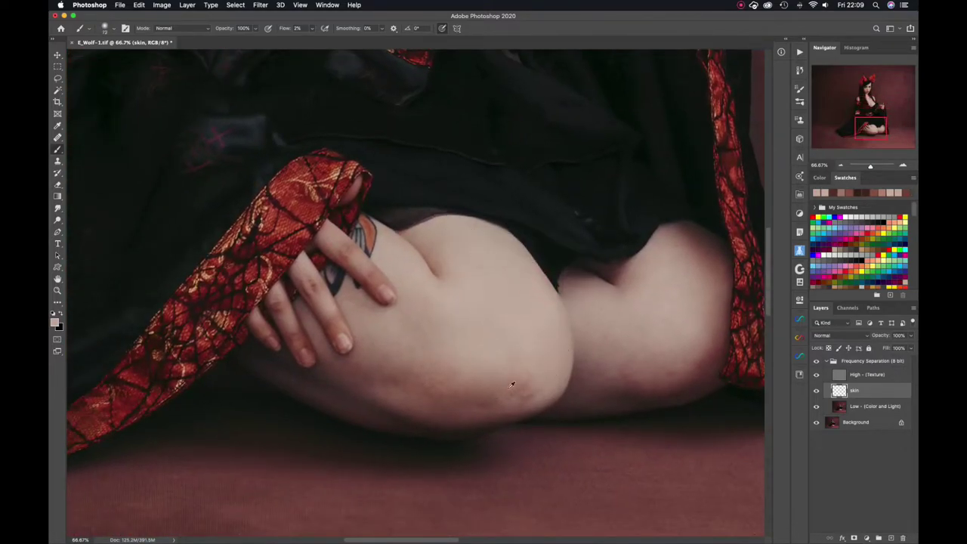
alt+click(458, 407)
mouse_move(458, 407)
mouse_down()
mouse_move(397, 378)
mouse_move(439, 409)
mouse_move(489, 395)
mouse_move(436, 412)
mouse_move(371, 371)
mouse_up()
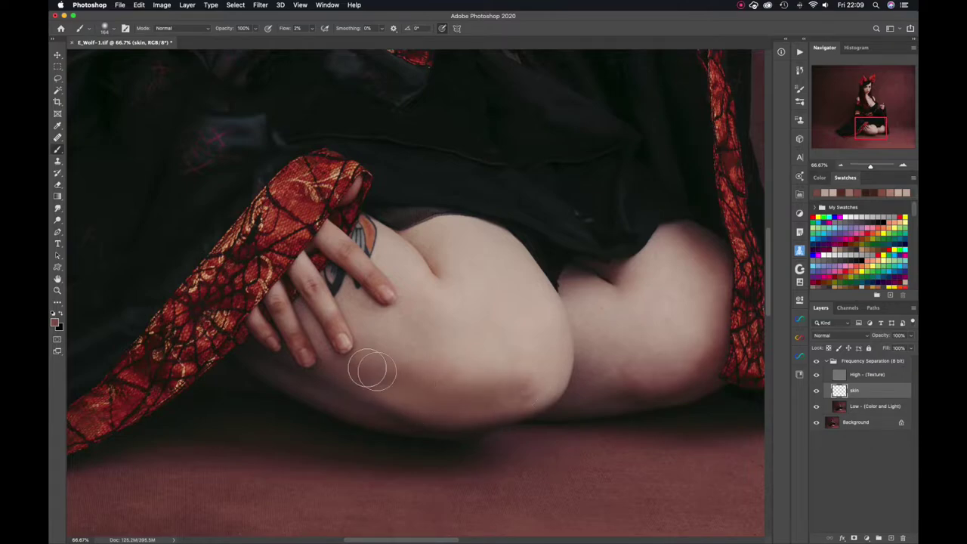
alt+click(549, 380)
drag(529, 386, 474, 398)
Even the skin below the hand and along the shaded underside of the front thigh with sampled tones
alt+click(386, 336)
drag(366, 316, 417, 347)
alt+click(349, 374)
drag(349, 374, 393, 390)
alt+click(343, 390)
drag(330, 401, 408, 415)
Blend the reddish and uneven tones on the rear leg using sampled skin colors
mouse_move(676, 394)
mouse_down()
mouse_move(623, 395)
mouse_move(652, 385)
mouse_up()
alt+click(646, 377)
mouse_move(701, 352)
mouse_down()
mouse_move(593, 367)
mouse_move(697, 343)
mouse_up()
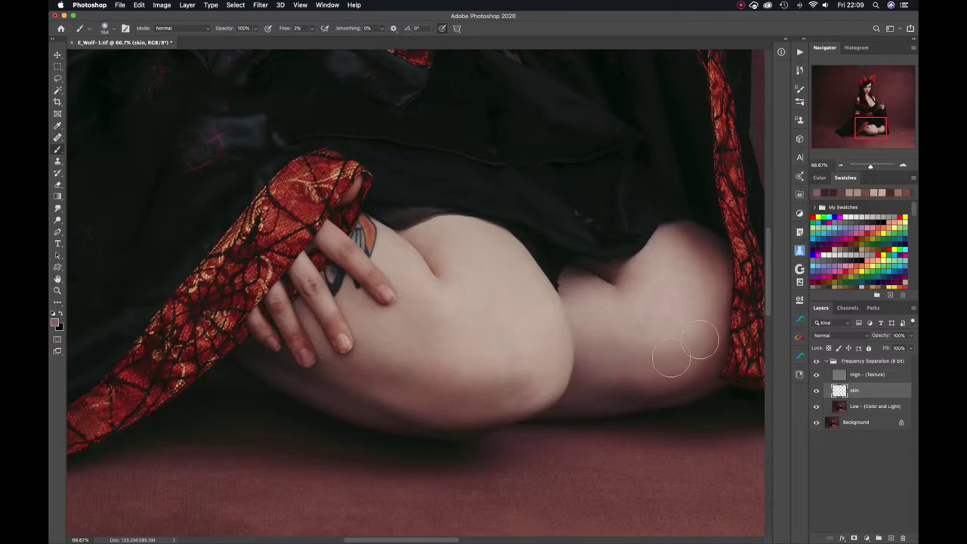
alt+click(641, 305)
mouse_move(641, 305)
mouse_down()
mouse_move(637, 328)
mouse_move(715, 287)
mouse_move(678, 281)
mouse_move(717, 348)
mouse_up()
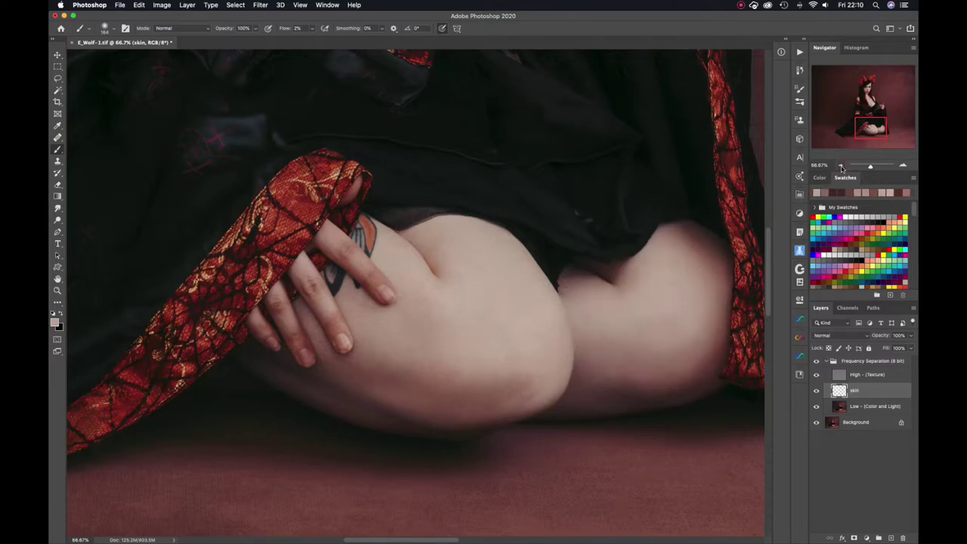
Paint sampled skin tones over the fingers resting on the thigh and over the raised hand
click(841, 165)
click(902, 166)
alt+click(327, 311)
drag(327, 311, 315, 318)
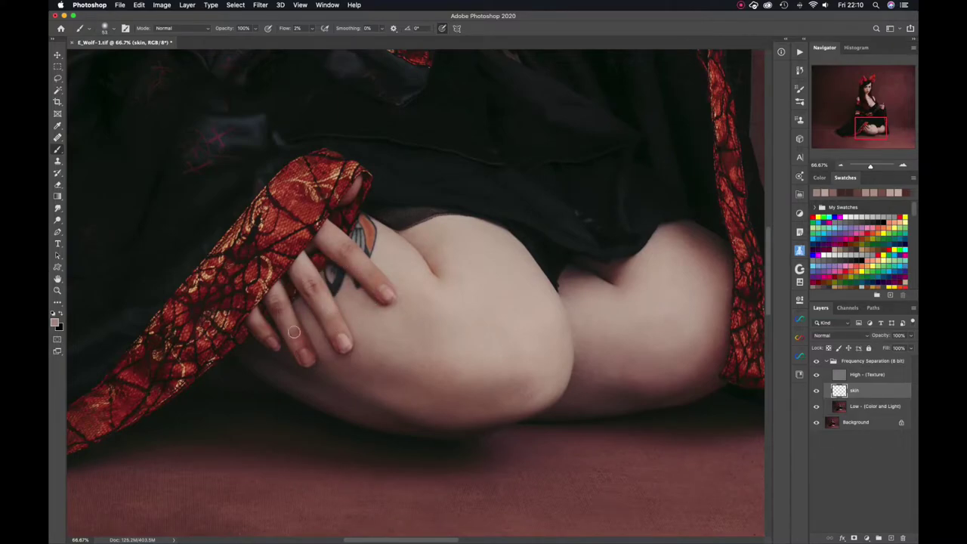
scroll(628, 219, up, 10)
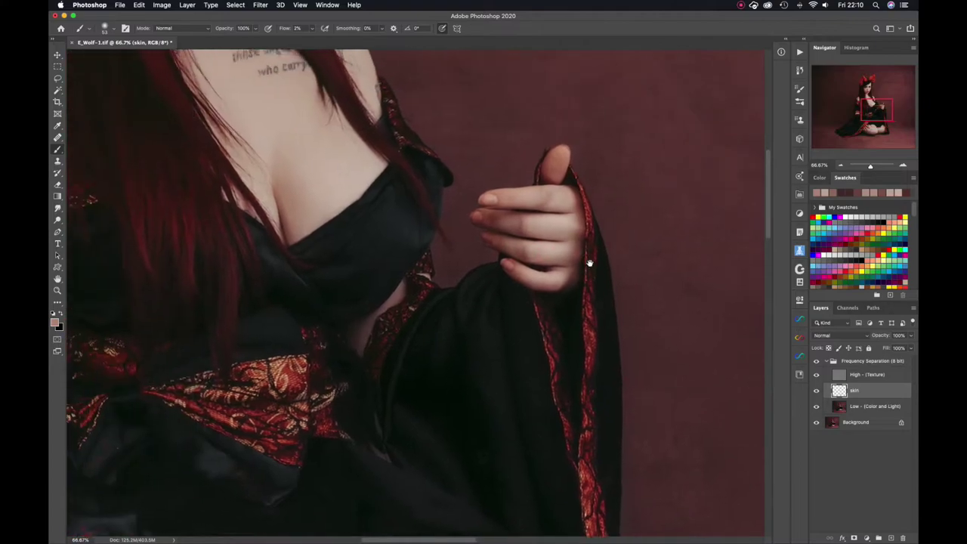
alt+click(531, 251)
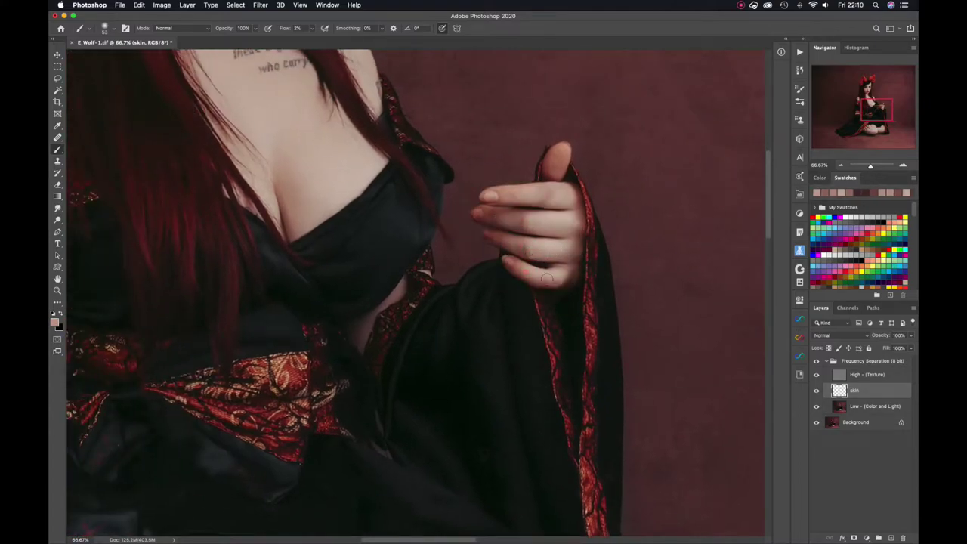
Save the document, and collapse the Frequency Separation (8 bit) group and toggle its visibility to compare the skin work
scroll(547, 279, up, 10)
key(ctrl+s)
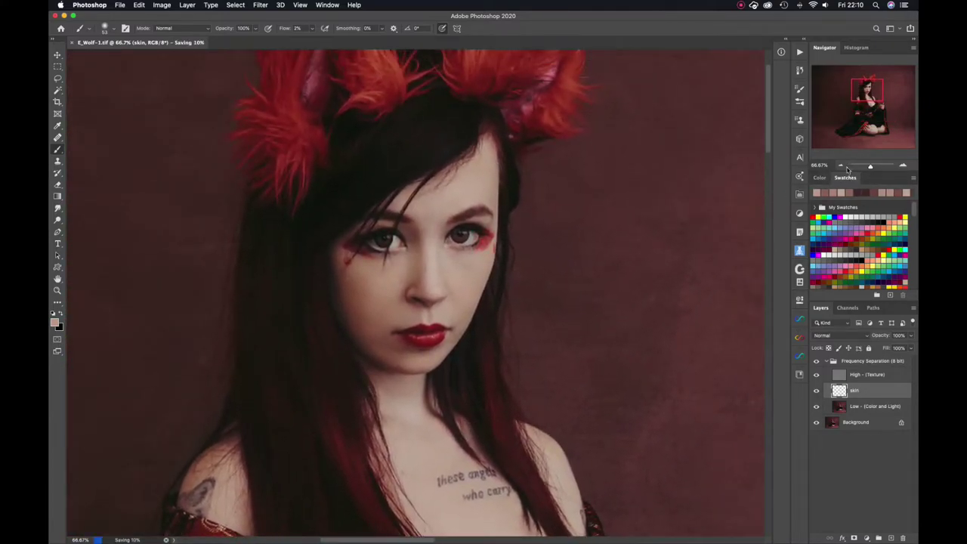
click(839, 166)
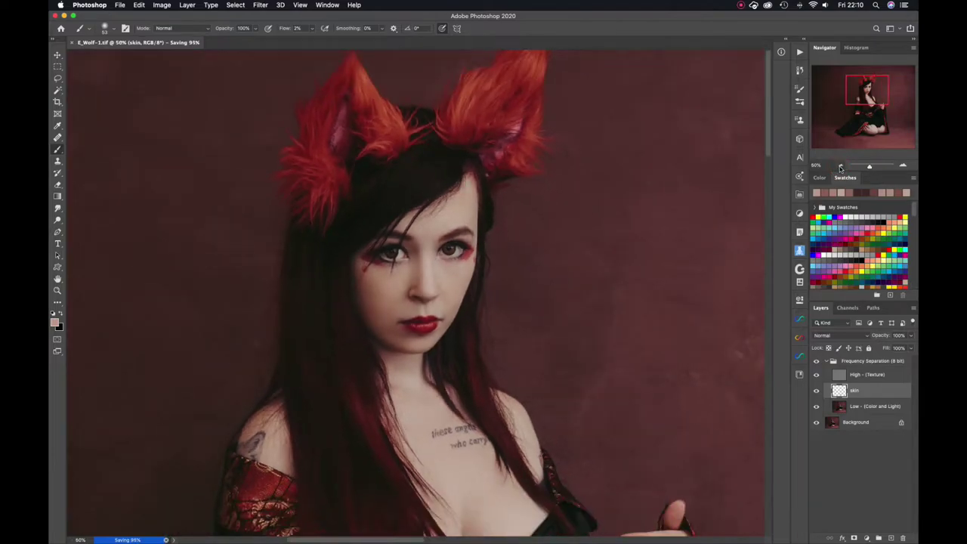
click(839, 165)
drag(641, 319, 632, 243)
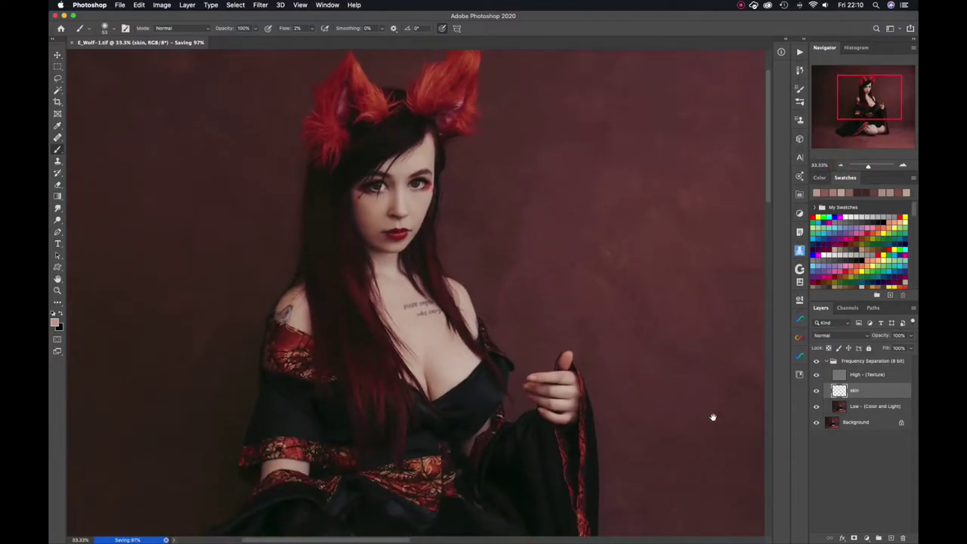
click(831, 363)
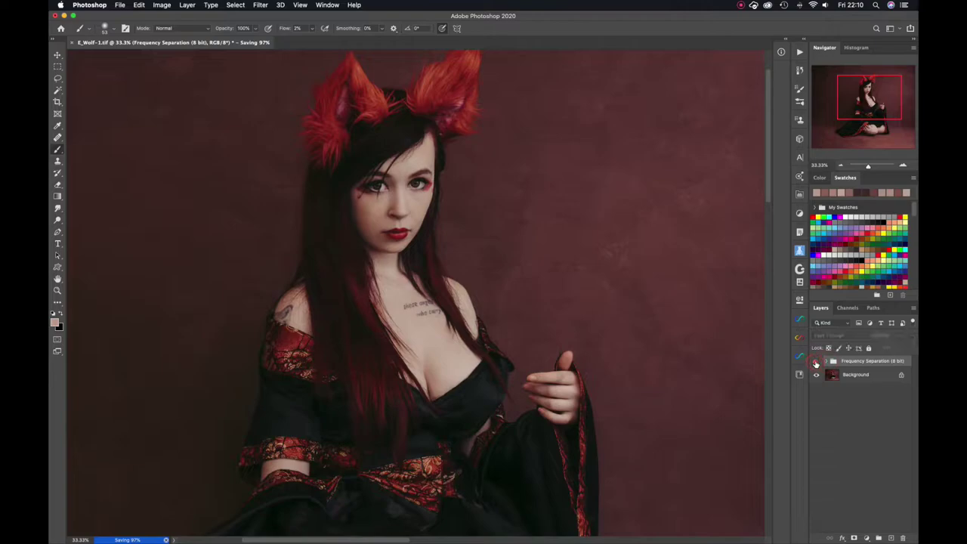
click(816, 363)
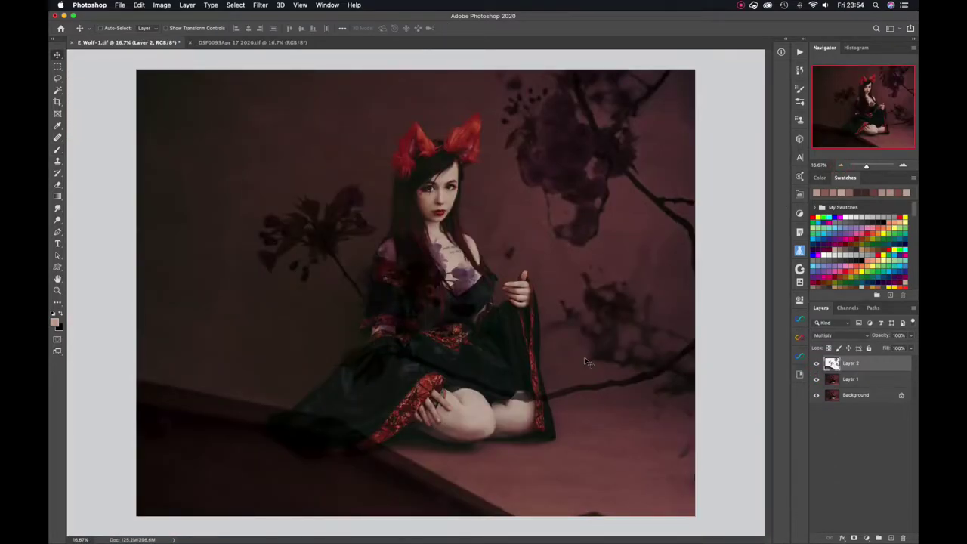
Flip the blossom image on Layer 2 horizontally, then rotate and reposition it over the backdrop beside the model
drag(584, 358, 476, 274)
key(super+t)
right_click(348, 236)
click(404, 395)
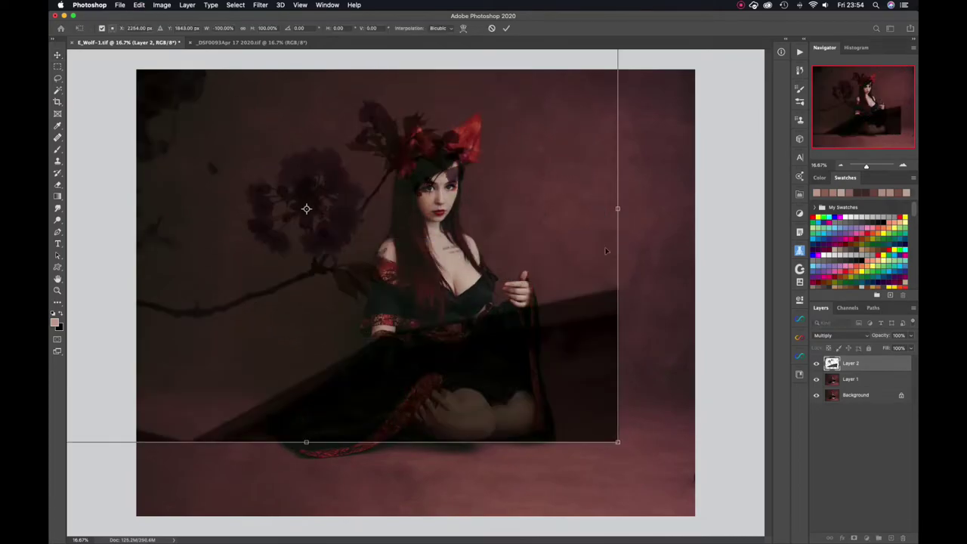
drag(633, 208, 387, 350)
drag(591, 237, 448, 198)
drag(345, 197, 390, 173)
key(Return)
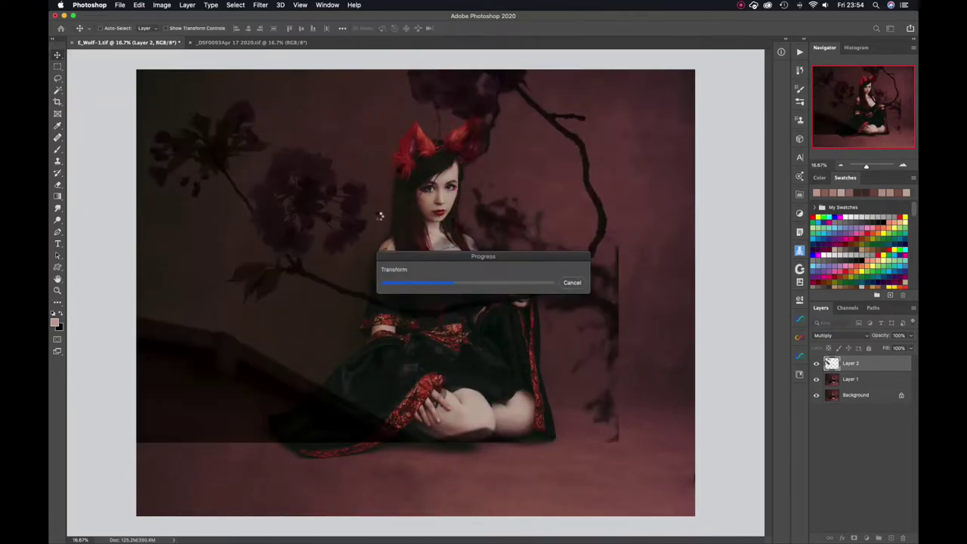
Trim Layer 2 to the blossom branch with the Lasso tool and move the remaining piece lower beside the model
key(l)
mouse_move(358, 287)
mouse_down()
mouse_move(91, 190)
mouse_move(340, 325)
mouse_up()
key(BackSpace)
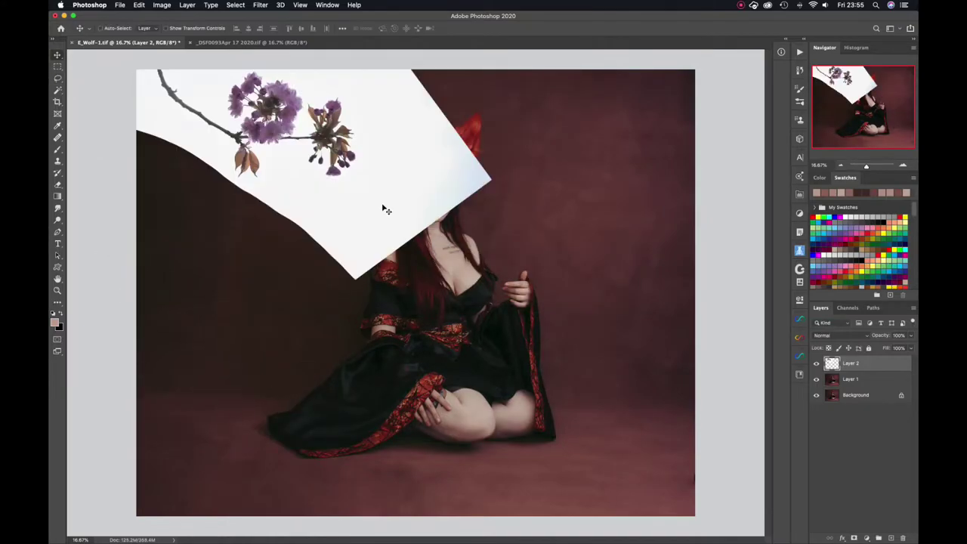
drag(381, 211, 373, 297)
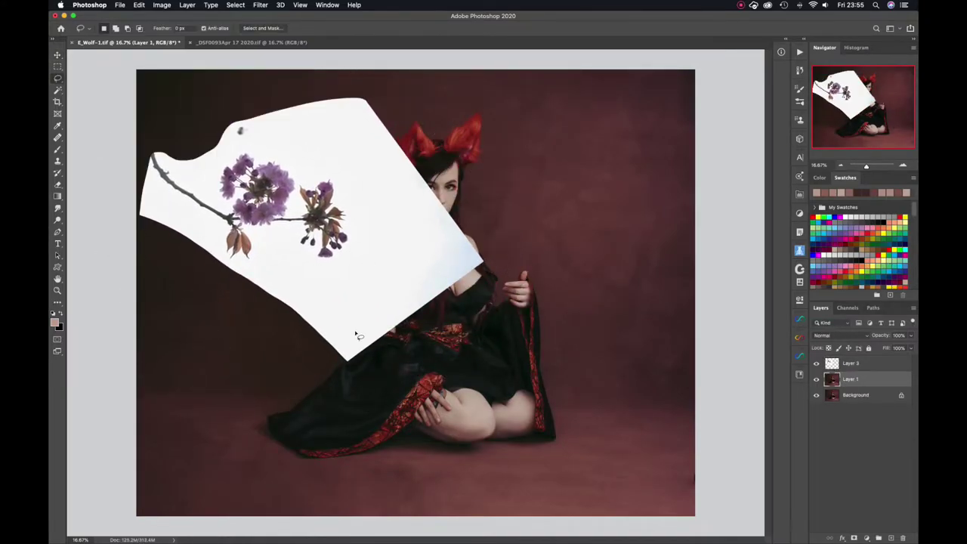
Select the white background around the blossom branch on Layer 3 with Color Range, using localized color clusters and a higher fuzziness
click(235, 5)
click(249, 106)
click(403, 183)
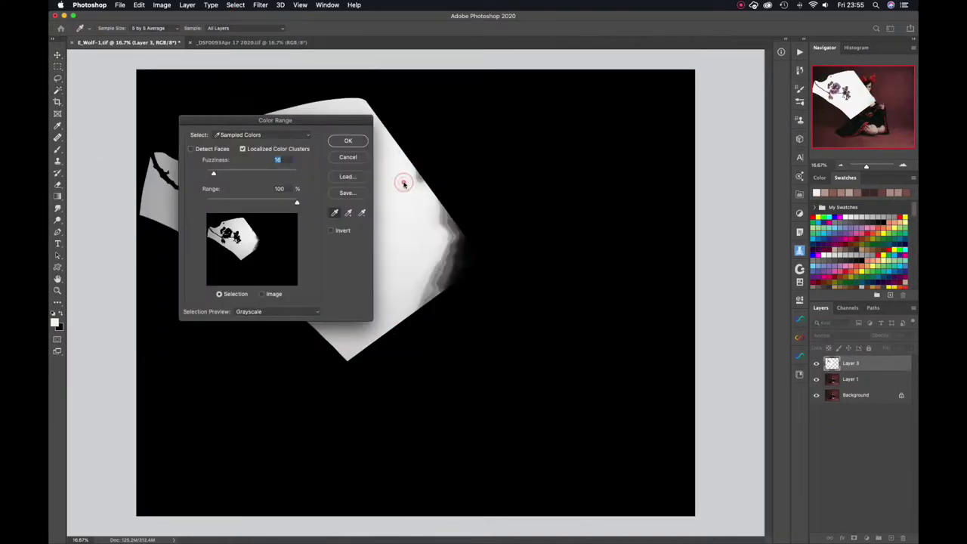
drag(276, 122, 520, 184)
drag(531, 251, 513, 251)
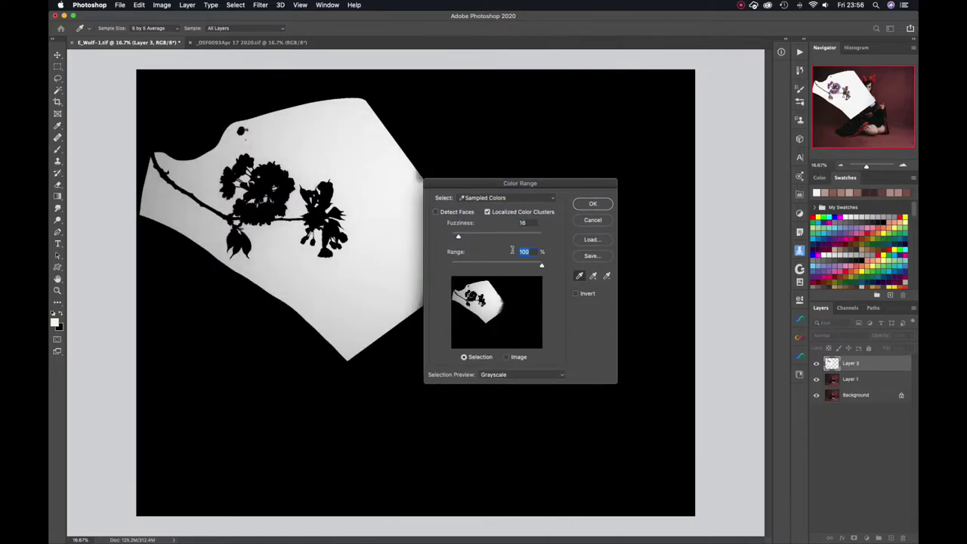
drag(459, 236, 478, 238)
key(Return)
Correct the white-background selection with the Lasso tool and invert it to the blossom branch
key(l)
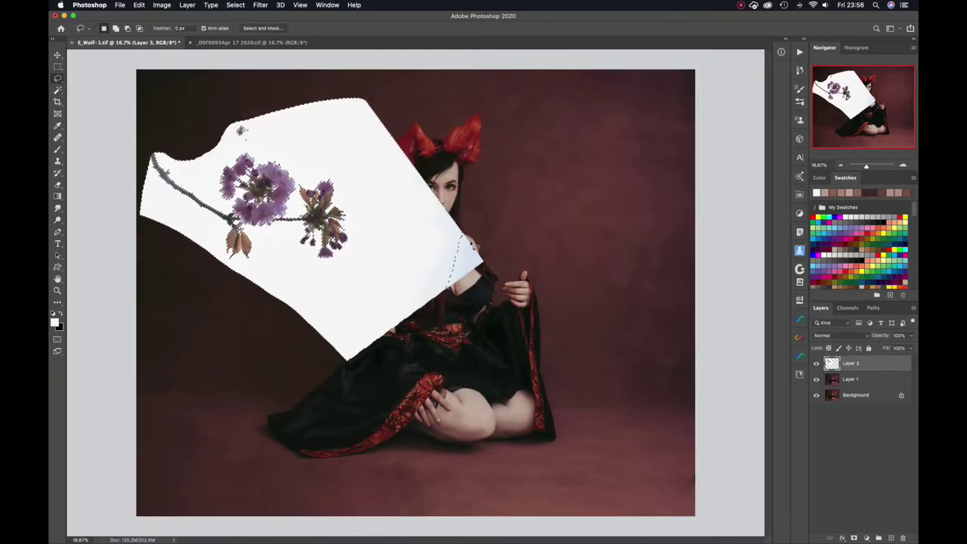
mouse_move(454, 309)
alt+mouse_down()
mouse_move(474, 204)
mouse_move(470, 308)
alt+mouse_up()
mouse_move(372, 344)
alt+mouse_down()
mouse_move(337, 349)
mouse_move(145, 152)
mouse_move(341, 329)
alt+mouse_up()
key(super+shift+i)
Refine the blossom and twig edges in Select and Mask, previewing on black at 95% opacity with Smart Radius enabled
key(super+alt+r)
drag(876, 120, 896, 121)
click(826, 83)
click(830, 161)
click(792, 206)
click(57, 67)
drag(198, 182, 209, 182)
mouse_move(227, 196)
mouse_down()
mouse_move(233, 171)
mouse_move(274, 166)
mouse_move(285, 214)
mouse_move(324, 179)
mouse_up()
mouse_move(345, 238)
mouse_down()
mouse_move(324, 244)
mouse_move(298, 230)
mouse_move(233, 244)
mouse_move(155, 159)
mouse_move(182, 185)
mouse_move(238, 210)
mouse_move(243, 187)
mouse_up()
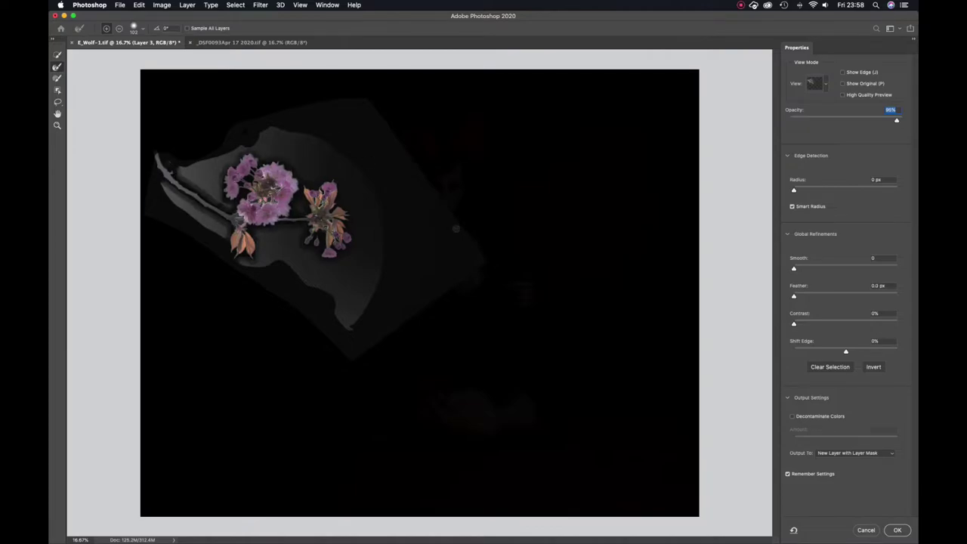
Brush the leftover background out of the selection, and output it with a 4 px edge radius to a new layer with layer mask
click(57, 78)
mouse_move(184, 168)
mouse_down()
mouse_move(218, 201)
mouse_move(219, 170)
mouse_move(240, 151)
mouse_move(350, 162)
mouse_up()
mouse_move(365, 245)
mouse_down()
mouse_move(296, 249)
mouse_move(292, 232)
mouse_move(263, 249)
mouse_move(347, 294)
mouse_move(369, 188)
mouse_up()
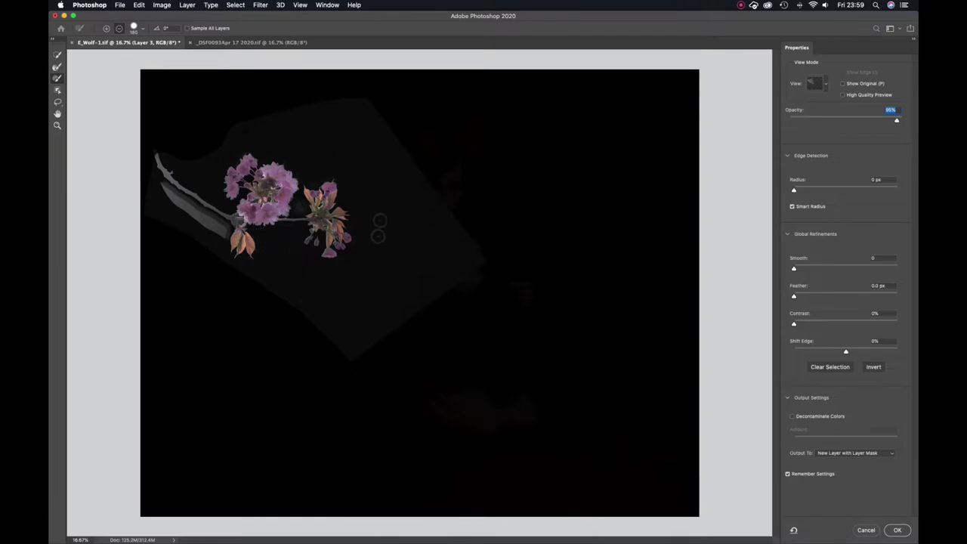
drag(157, 185, 223, 236)
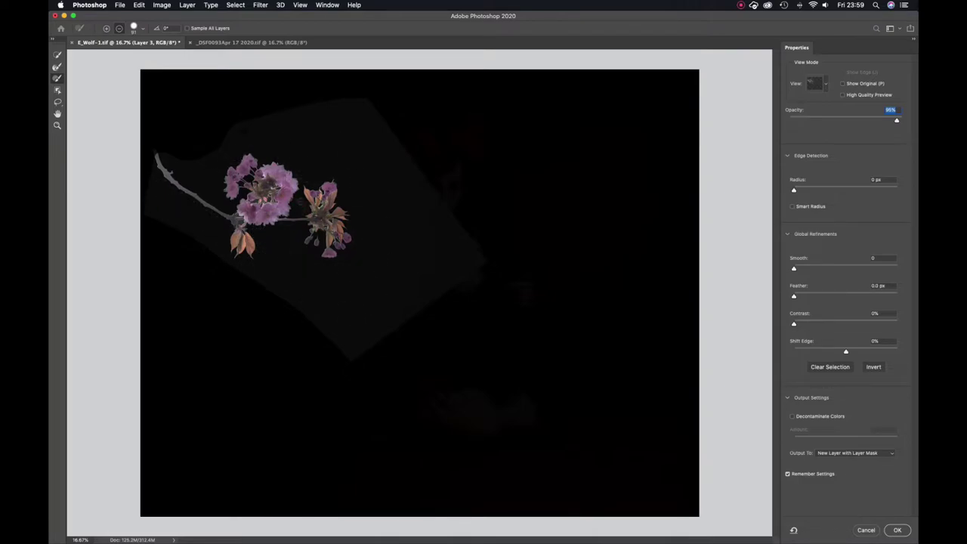
drag(794, 190, 818, 190)
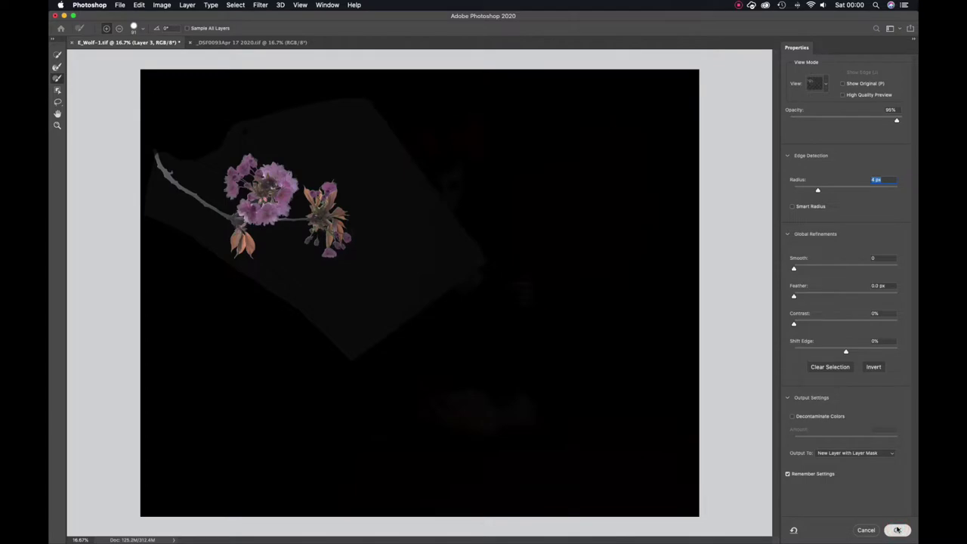
click(898, 530)
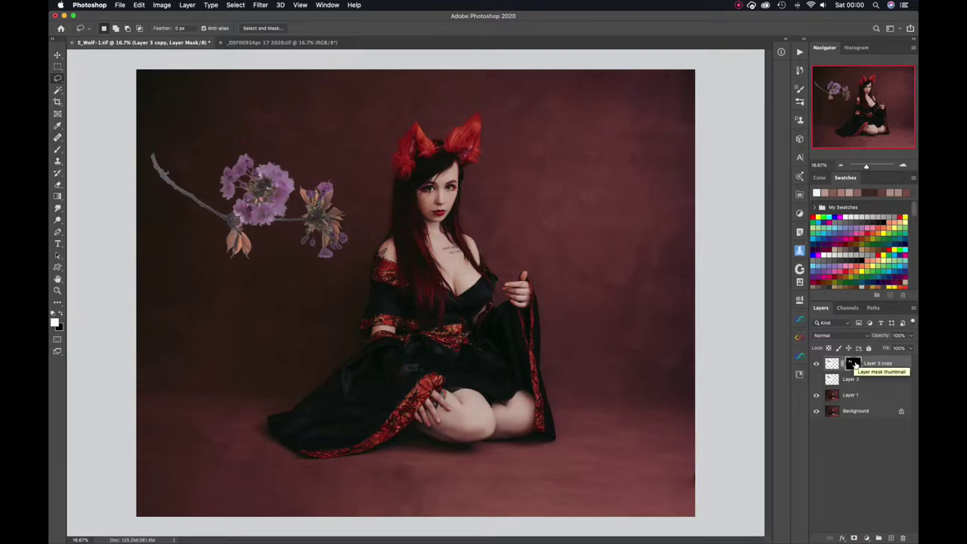
Paint black on the layer mask of Layer 3 copy to clean up remnants around the blossoms and twig
key(b)
key(x)
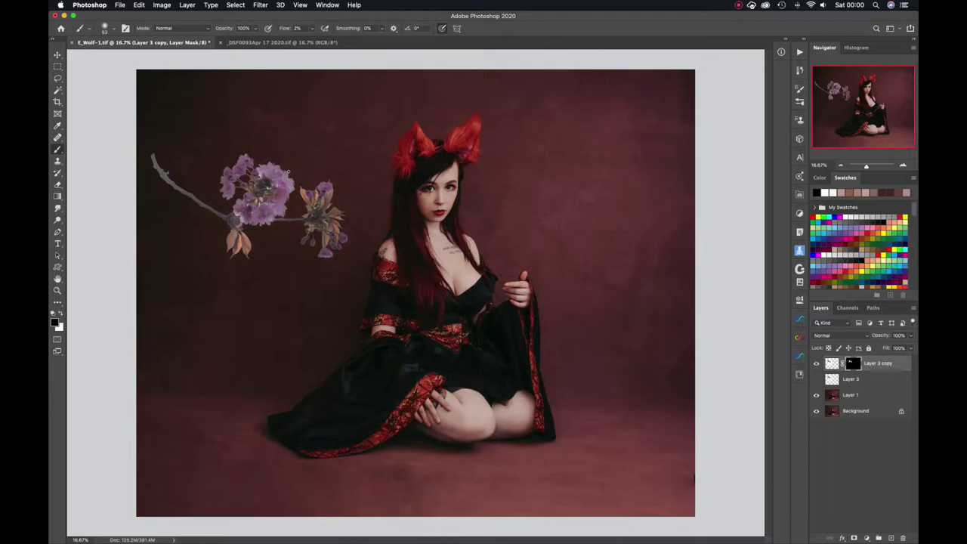
click(316, 173)
click(207, 186)
drag(314, 257, 322, 259)
click(312, 180)
click(158, 181)
Soften the layer mask of Layer 3 copy with a slight Gaussian Blur
click(260, 6)
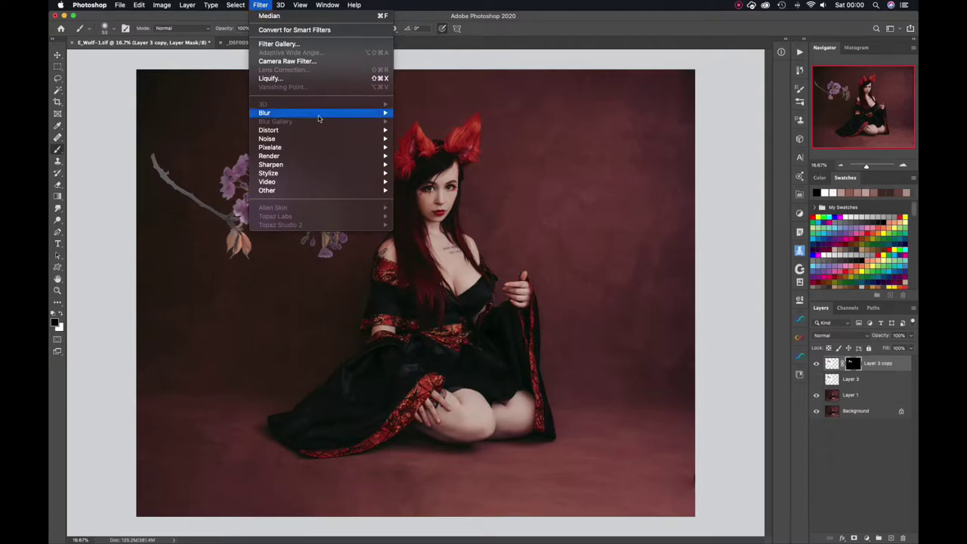
mouse_move(336, 115)
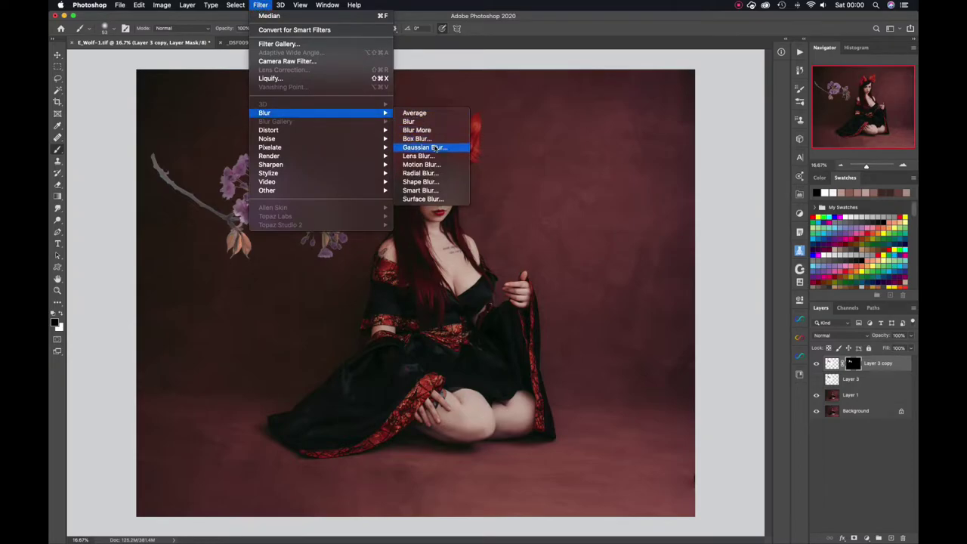
click(435, 148)
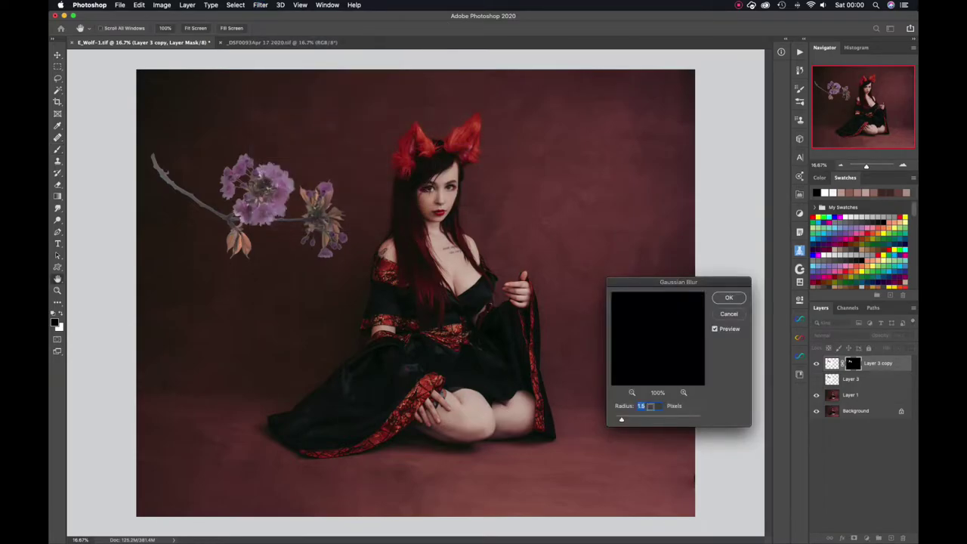
drag(633, 408, 629, 408)
click(724, 297)
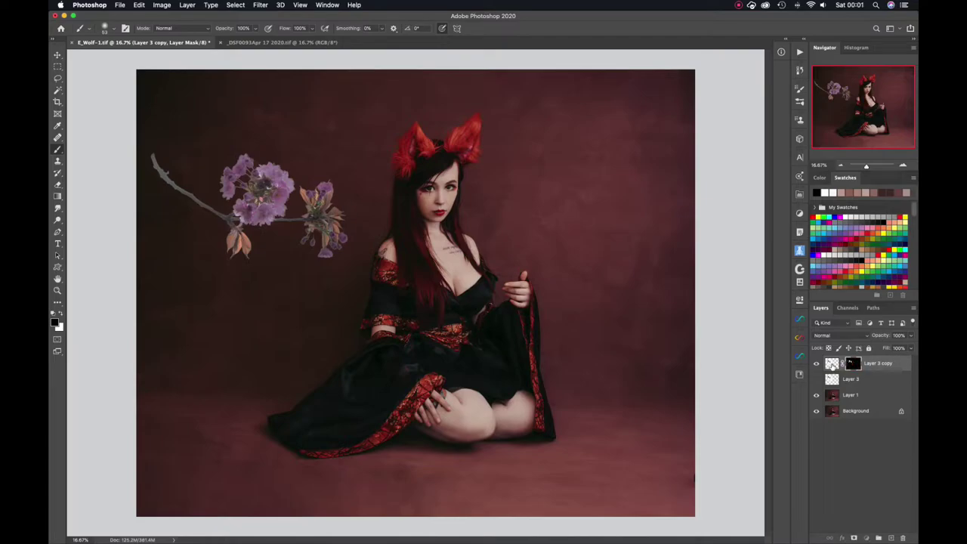
click(832, 364)
click(854, 365)
shift+click(853, 363)
key(super+alt+r)
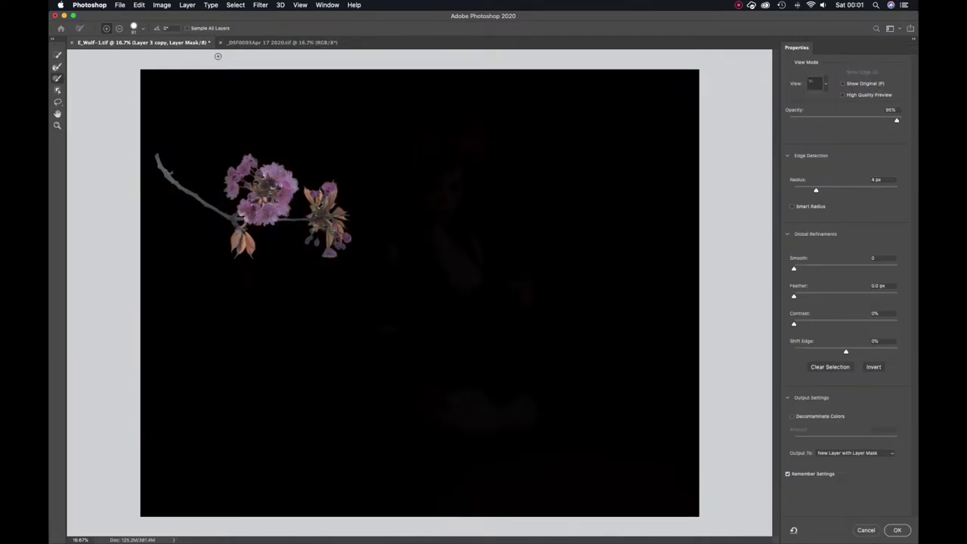
key(Escape)
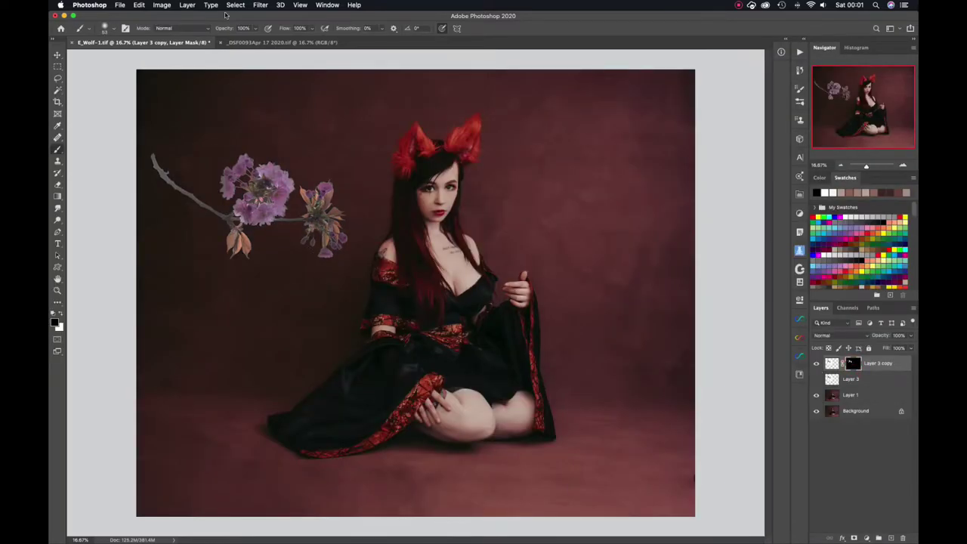
Tighten the blossom cutout by adjusting the input levels of Layer 3 copy's layer mask with Levels
click(162, 5)
mouse_move(175, 30)
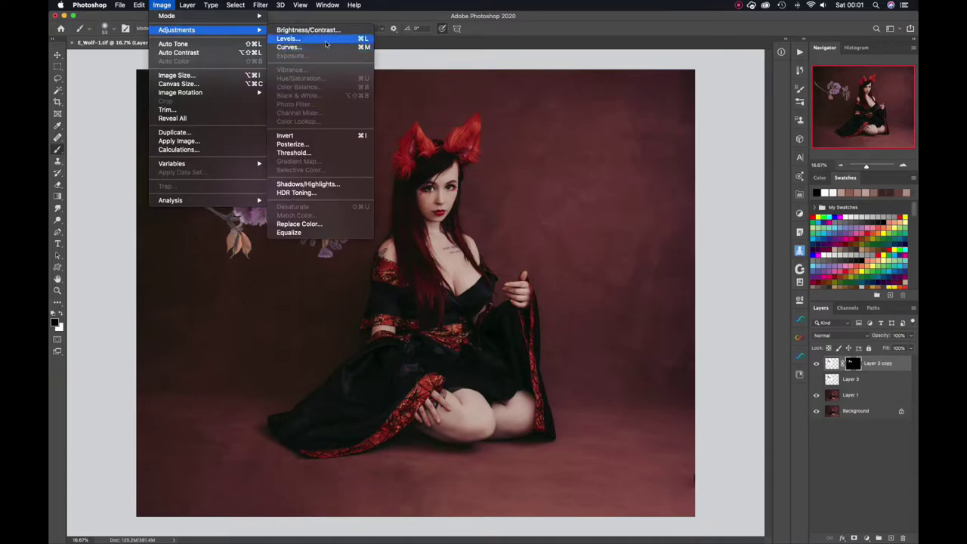
click(328, 42)
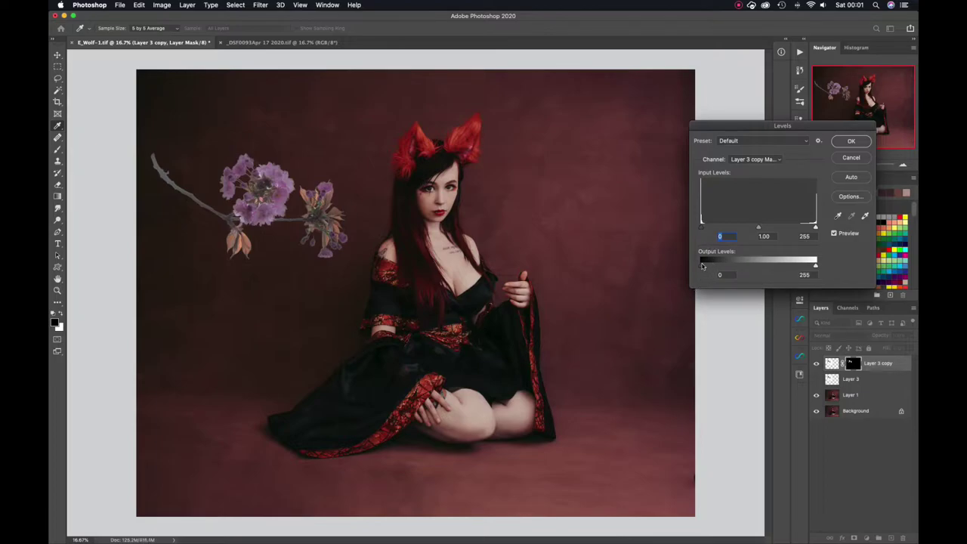
mouse_move(702, 266)
mouse_down()
mouse_move(724, 267)
mouse_move(702, 266)
mouse_up()
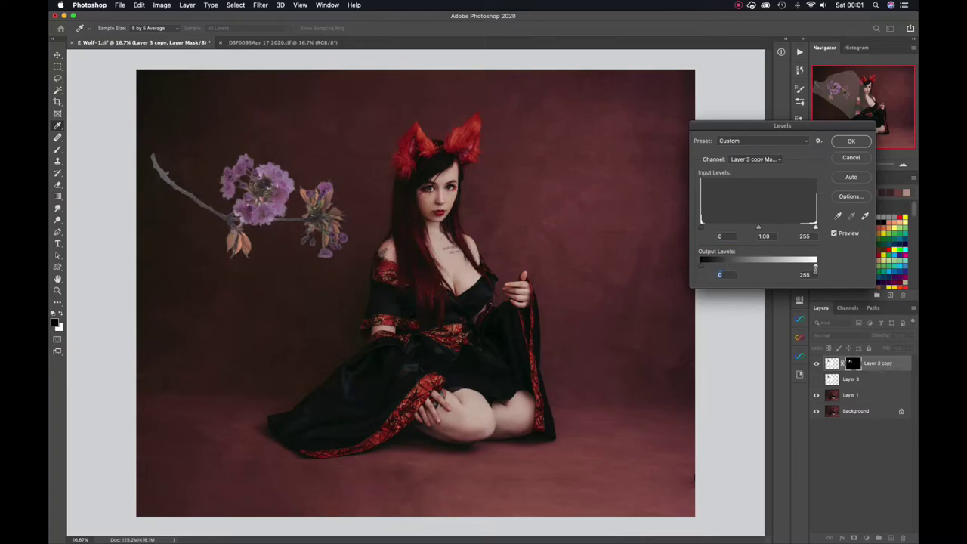
mouse_move(815, 266)
mouse_down()
mouse_move(785, 267)
mouse_move(816, 266)
mouse_up()
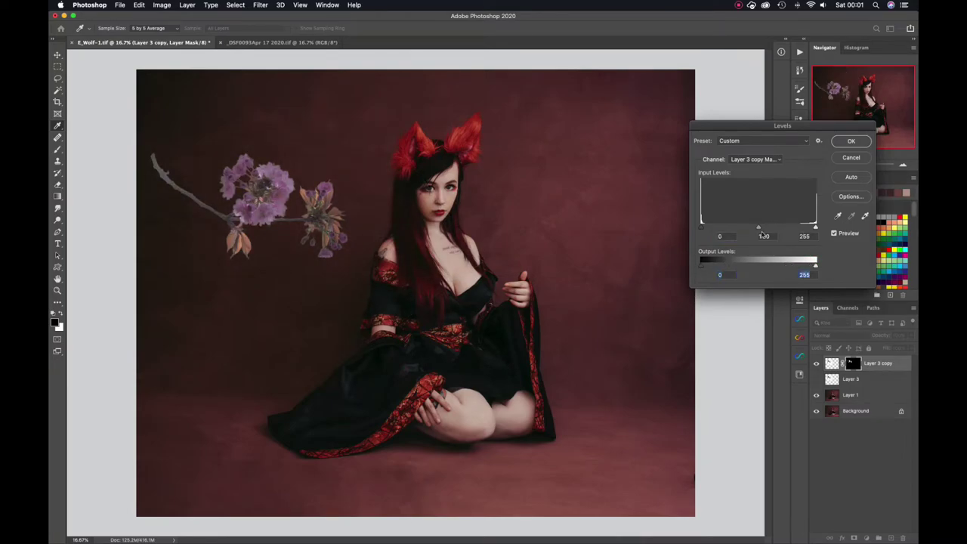
drag(812, 229, 835, 228)
mouse_move(723, 229)
mouse_down()
mouse_move(744, 229)
mouse_move(726, 228)
mouse_up()
click(849, 142)
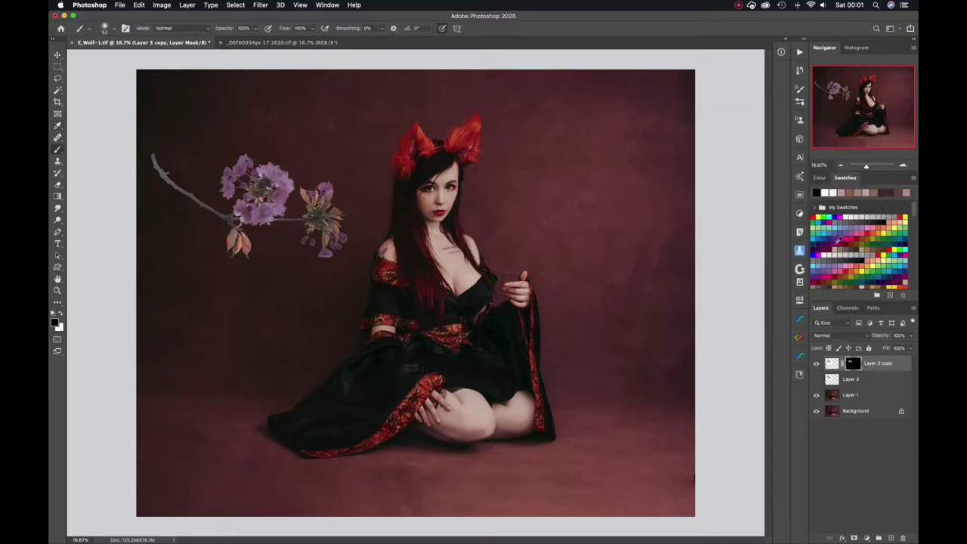
Delete the hidden Layer 3 and apply the layer mask of Layer 3 copy
click(855, 379)
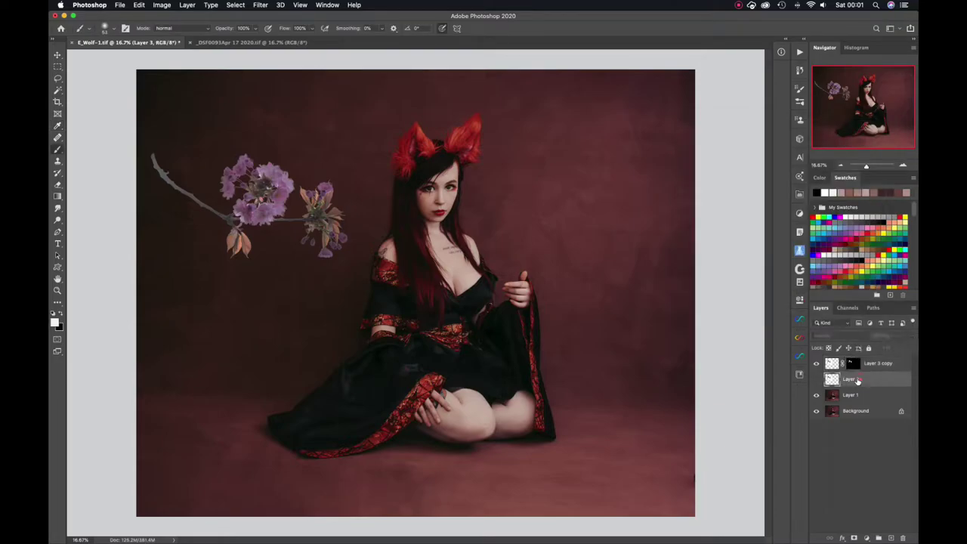
key(Delete)
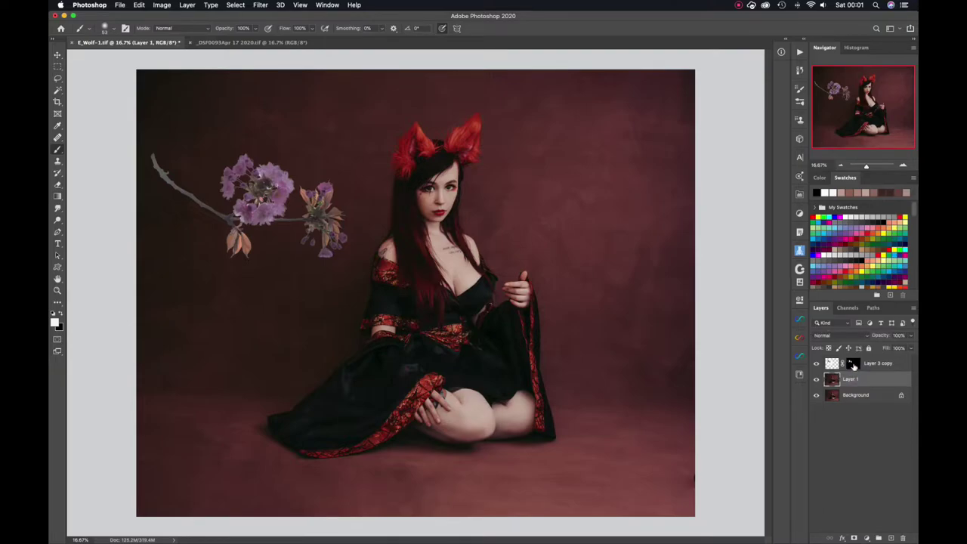
right_click(854, 365)
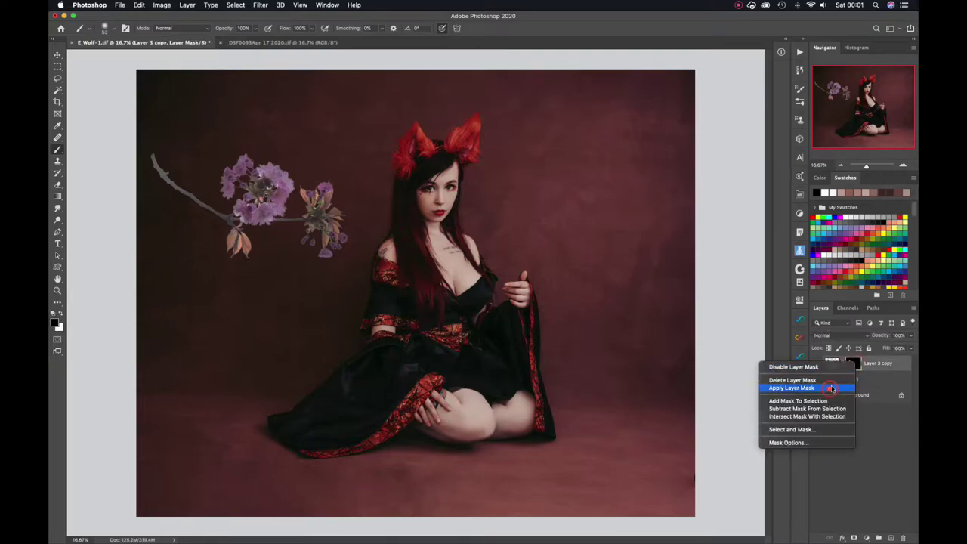
click(831, 388)
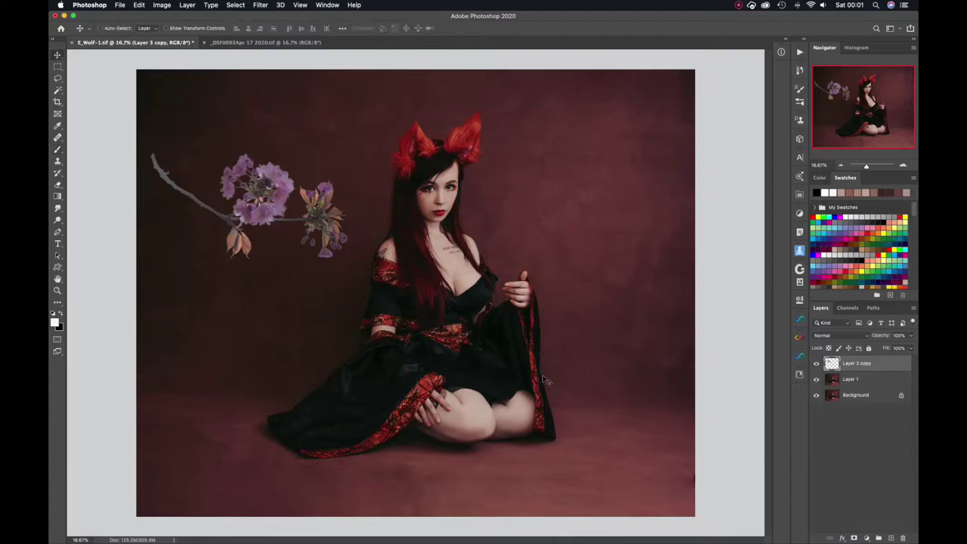
Rotate the blossom branch on Layer 3 copy downward and move it into the upper-left corner of the photo
key(super+t)
drag(350, 137, 366, 221)
drag(298, 268, 257, 177)
drag(308, 128, 297, 108)
drag(251, 166, 254, 154)
key(Return)
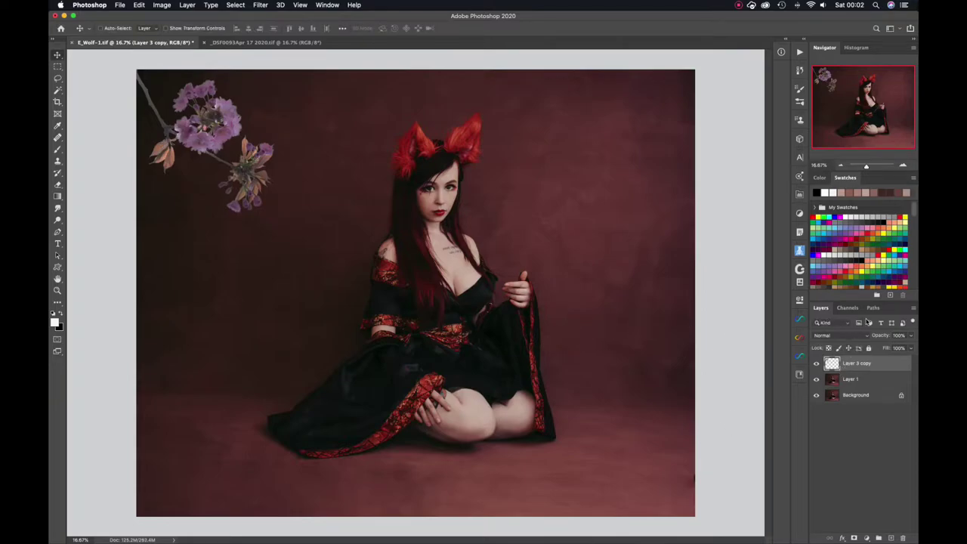
Fade the blossom branch on Layer 3 copy into the backdrop by lowering the layer's opacity
click(837, 335)
click(837, 336)
drag(885, 349, 855, 348)
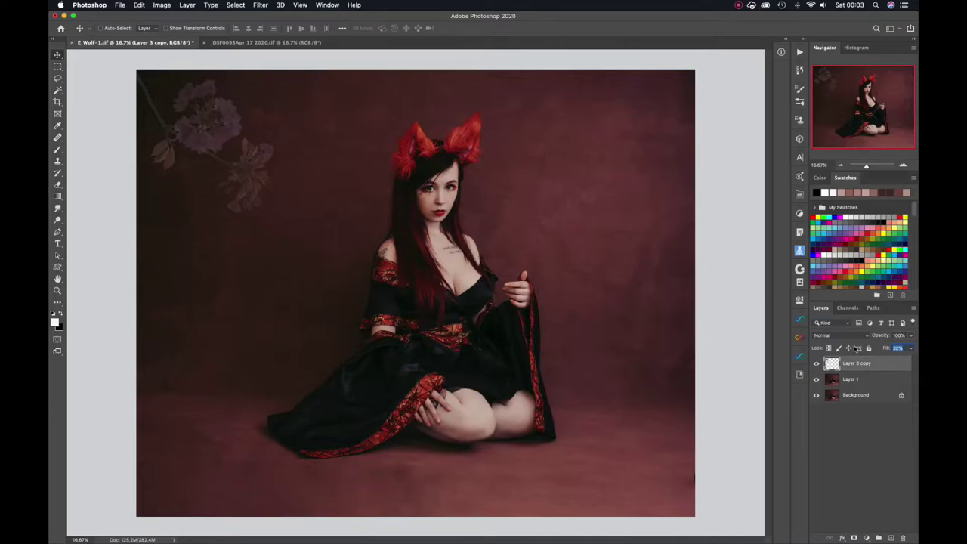
mouse_move(856, 348)
mouse_down()
mouse_move(909, 349)
mouse_move(864, 338)
mouse_up()
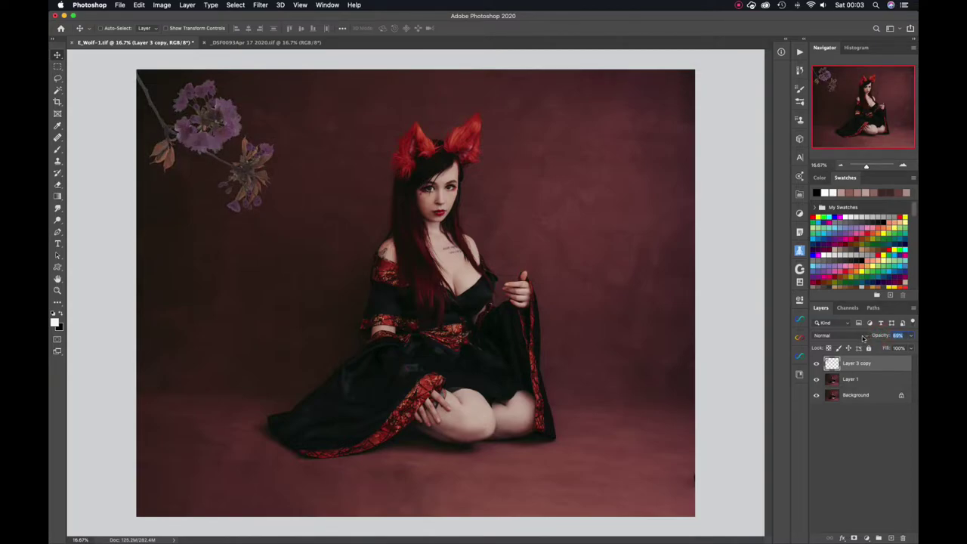
text(35)
key(Return)
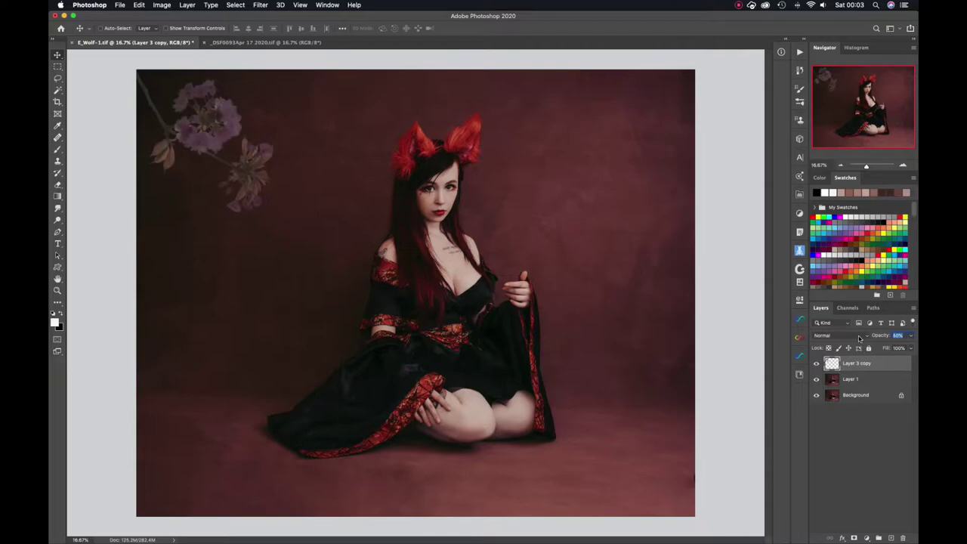
drag(859, 338, 848, 337)
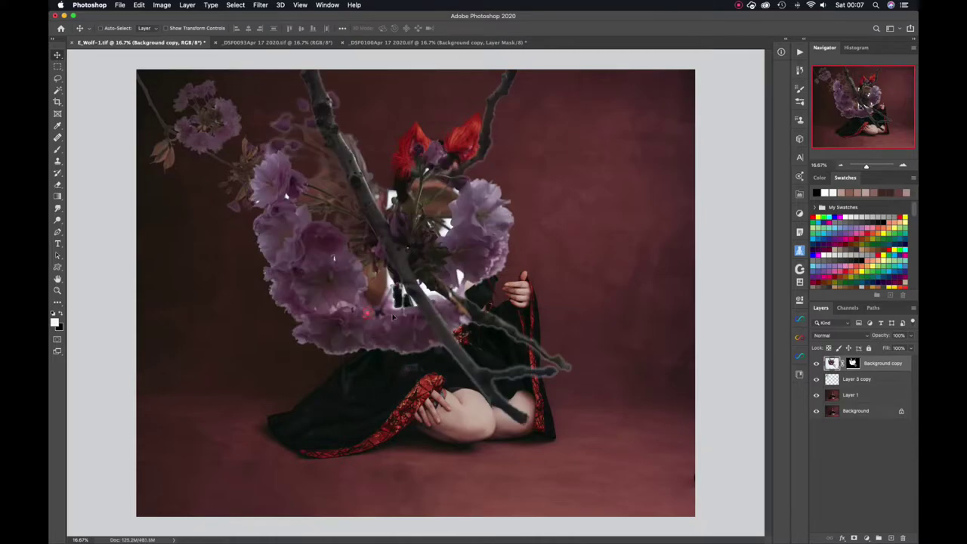
Scale down, rotate and move the Background copy blossom branch into the photo's upper-right corner, and apply its layer mask
drag(363, 308, 632, 239)
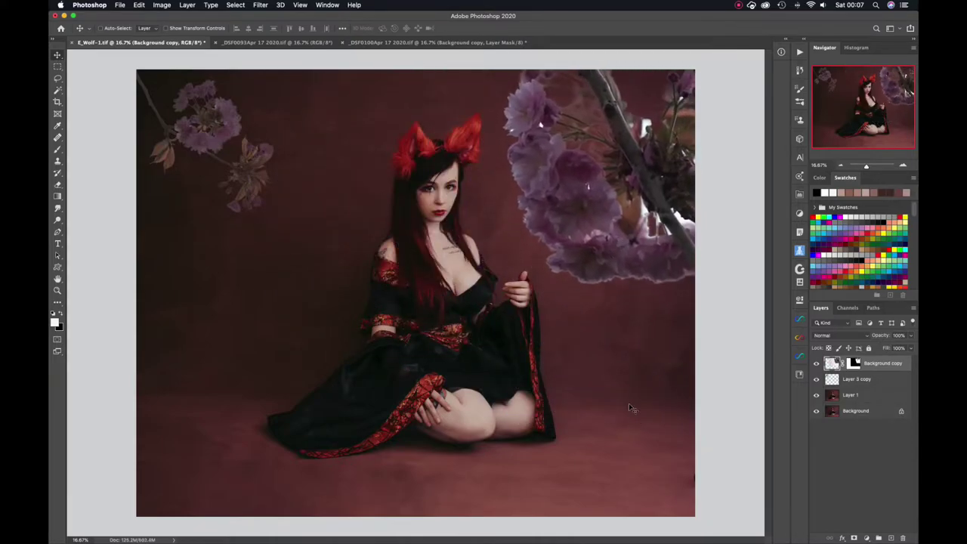
drag(628, 404, 639, 348)
key(super+t)
drag(296, 403, 422, 361)
drag(529, 302, 483, 312)
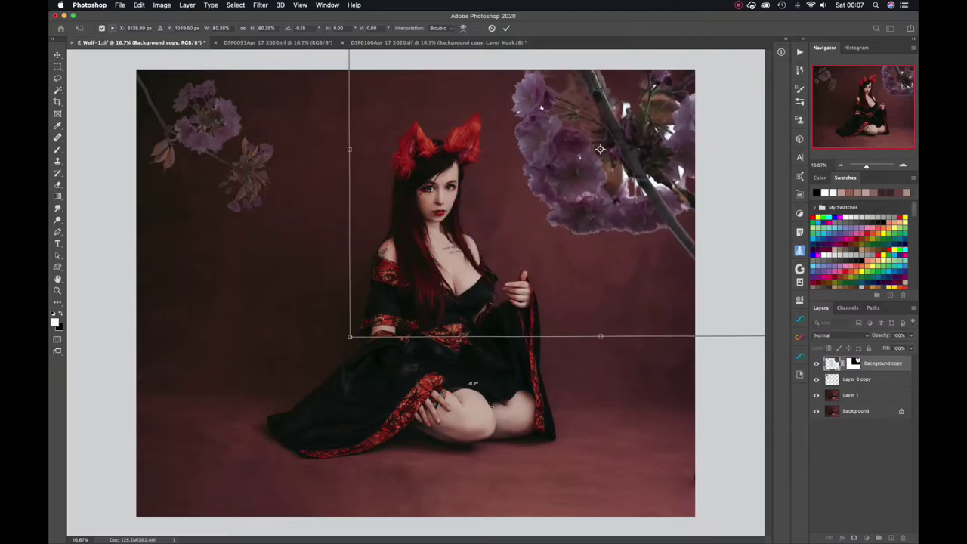
drag(491, 363, 612, 388)
drag(598, 296, 626, 300)
key(Return)
right_click(853, 363)
click(792, 388)
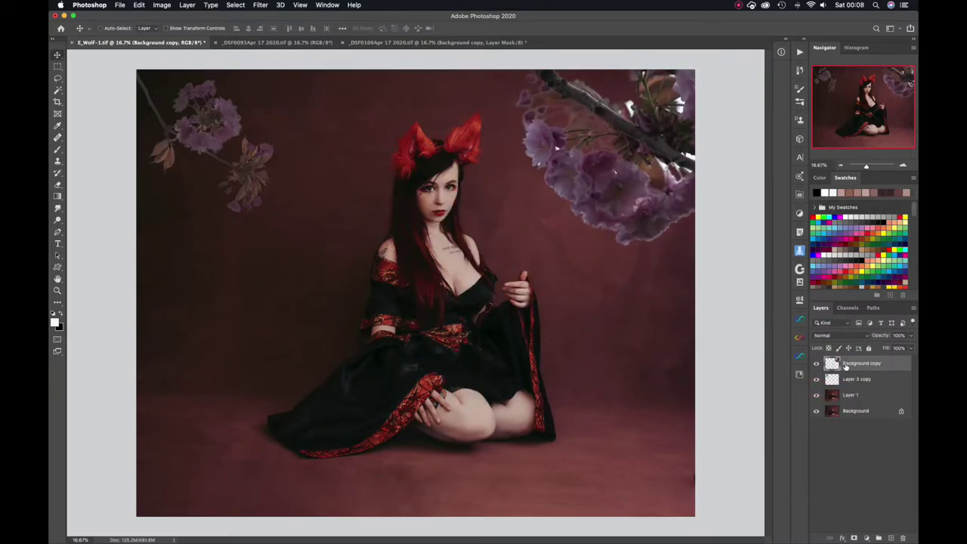
Select the white remnants on Background copy with Color Range and hide them with a new layer mask
click(235, 4)
click(249, 88)
drag(464, 237, 473, 241)
key(Return)
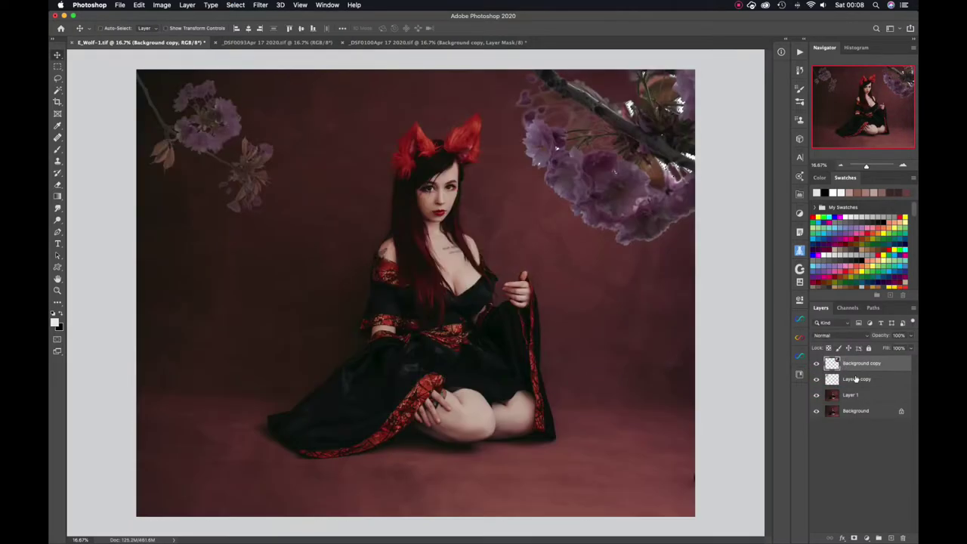
alt+click(855, 537)
Paint on the layer mask of Background copy to remove fringes and leftover background around the upper-right blossoms and branch
key(b)
mouse_move(532, 84)
mouse_down()
mouse_move(549, 110)
mouse_move(531, 118)
mouse_up()
mouse_move(531, 117)
ctrl+alt+mouse_down()
mouse_move(566, 75)
mouse_move(632, 112)
mouse_move(640, 73)
mouse_move(658, 112)
mouse_move(646, 78)
mouse_move(653, 105)
mouse_move(671, 89)
mouse_move(666, 101)
mouse_move(667, 85)
mouse_move(657, 82)
mouse_move(679, 106)
ctrl+alt+mouse_up()
mouse_move(678, 148)
mouse_down()
mouse_move(660, 173)
mouse_move(678, 178)
mouse_move(662, 160)
mouse_move(692, 173)
mouse_move(653, 181)
mouse_move(686, 178)
mouse_up()
key(x)
key(x)
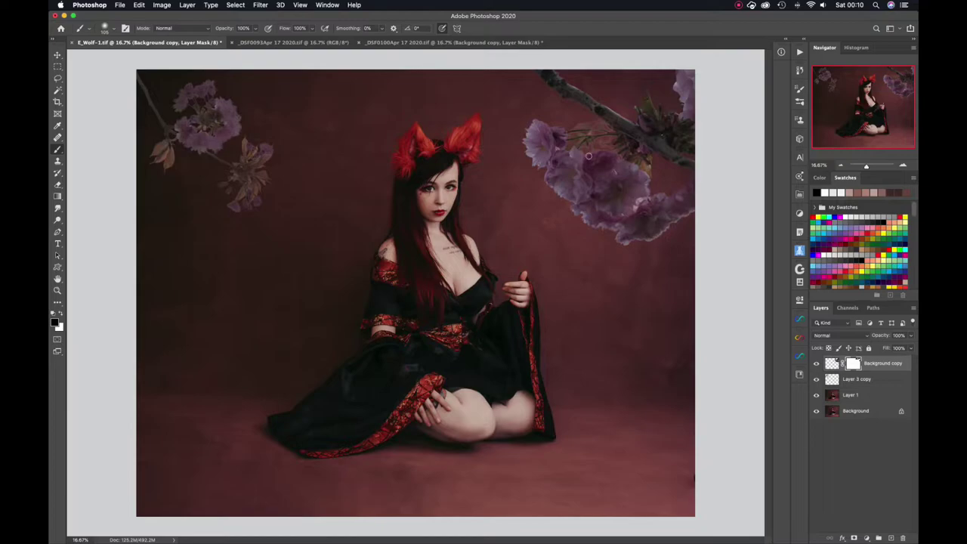
drag(592, 126, 579, 120)
drag(672, 159, 650, 154)
Try to apply the layer mask of Background copy, undo it and return to the mask
right_click(856, 362)
click(817, 389)
key(super+z)
right_click(856, 362)
click(840, 368)
click(852, 365)
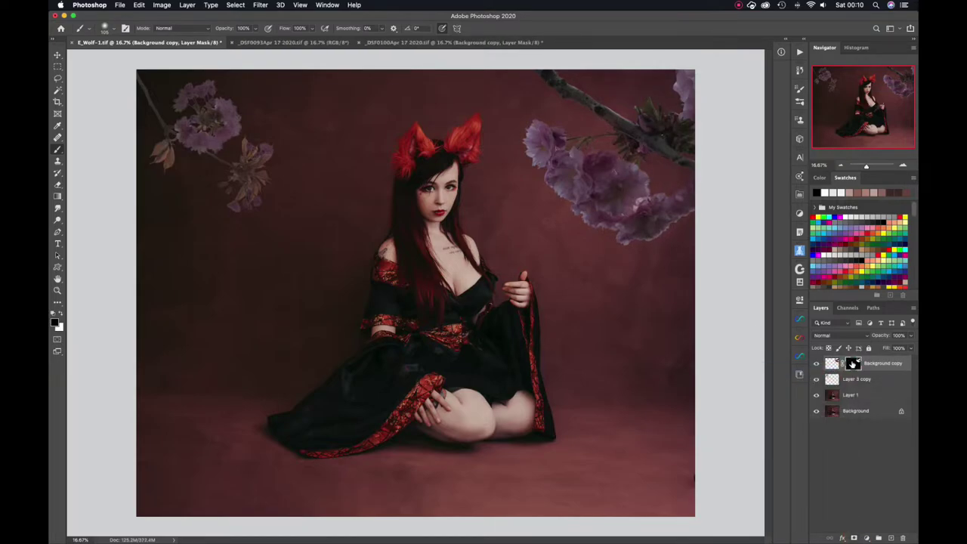
Refine the layer mask of Background copy with Levels, using midtones 1.17, input white 152 and a slightly lowered output white
click(260, 6)
mouse_move(265, 114)
click(433, 146)
click(165, 5)
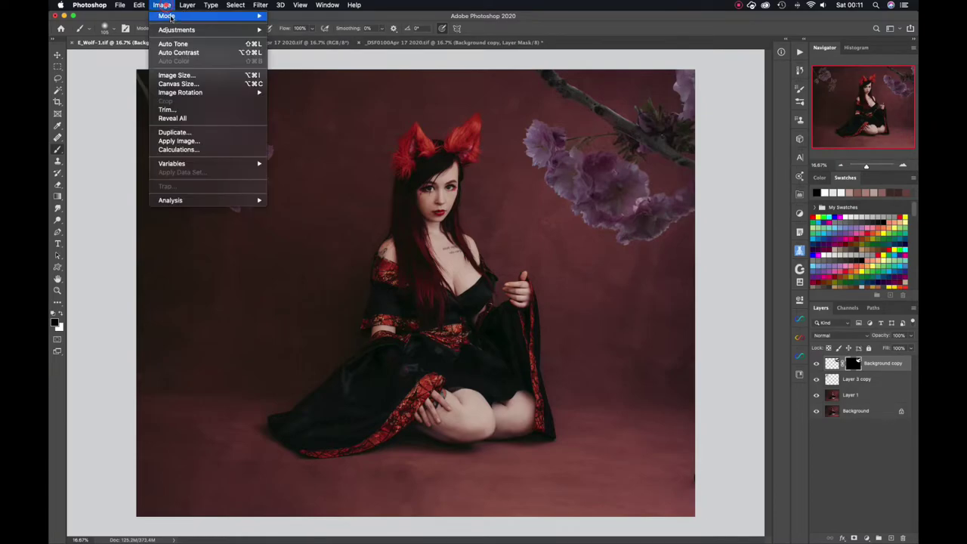
mouse_move(216, 32)
click(325, 39)
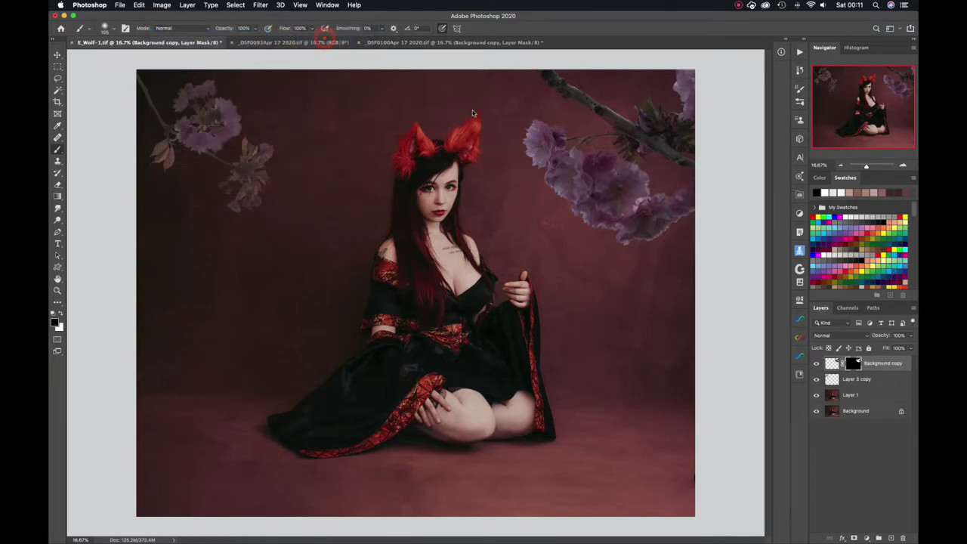
mouse_move(816, 228)
mouse_down()
mouse_move(780, 230)
mouse_move(830, 230)
mouse_move(774, 232)
mouse_move(818, 229)
mouse_up()
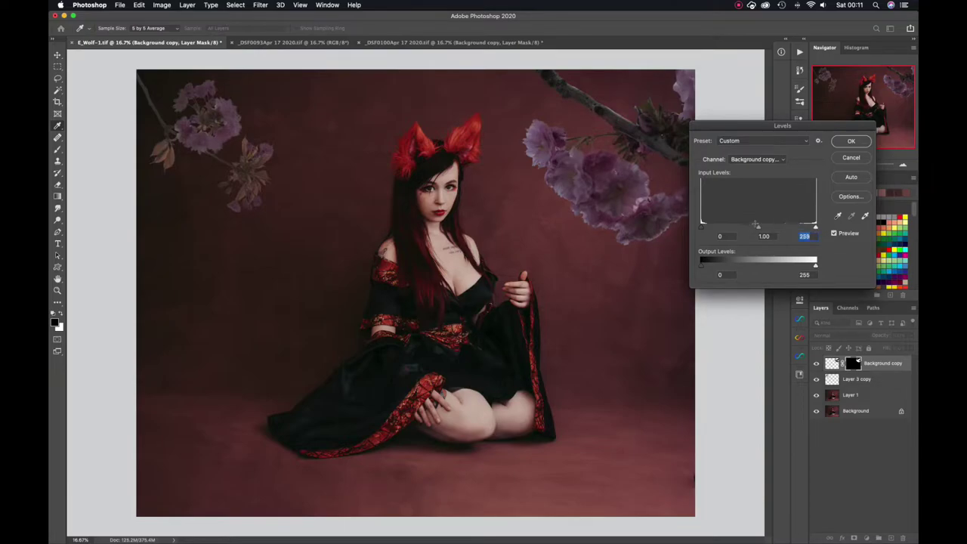
mouse_move(703, 229)
mouse_down()
mouse_move(747, 231)
mouse_move(698, 230)
mouse_up()
drag(701, 266, 681, 259)
mouse_move(815, 266)
mouse_down()
mouse_move(784, 266)
mouse_move(817, 265)
mouse_up()
drag(815, 228, 731, 228)
mouse_move(815, 266)
mouse_down()
mouse_move(787, 266)
mouse_move(802, 266)
mouse_up()
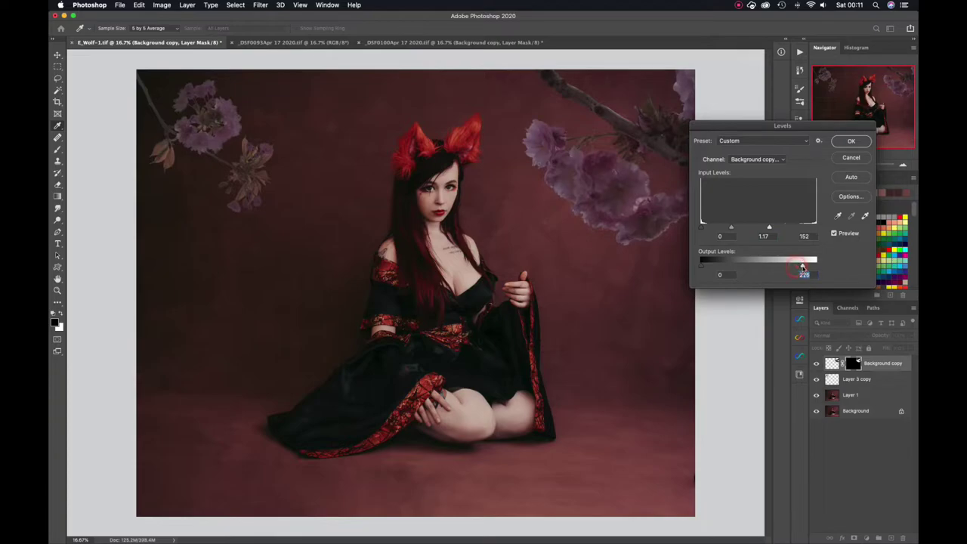
click(849, 142)
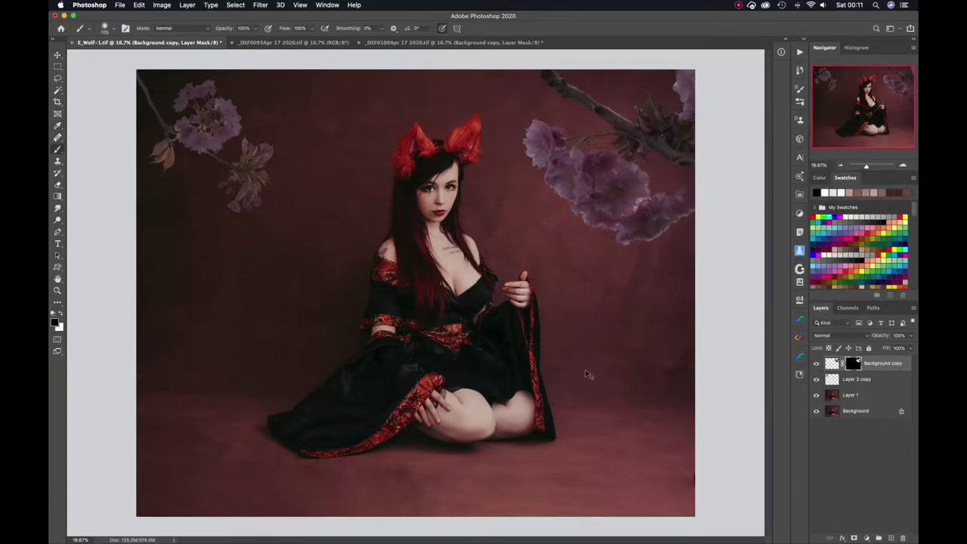
Move the Layer 3 copy blossom branch inward from the photo's upper-left corner, closer to the model
key(v)
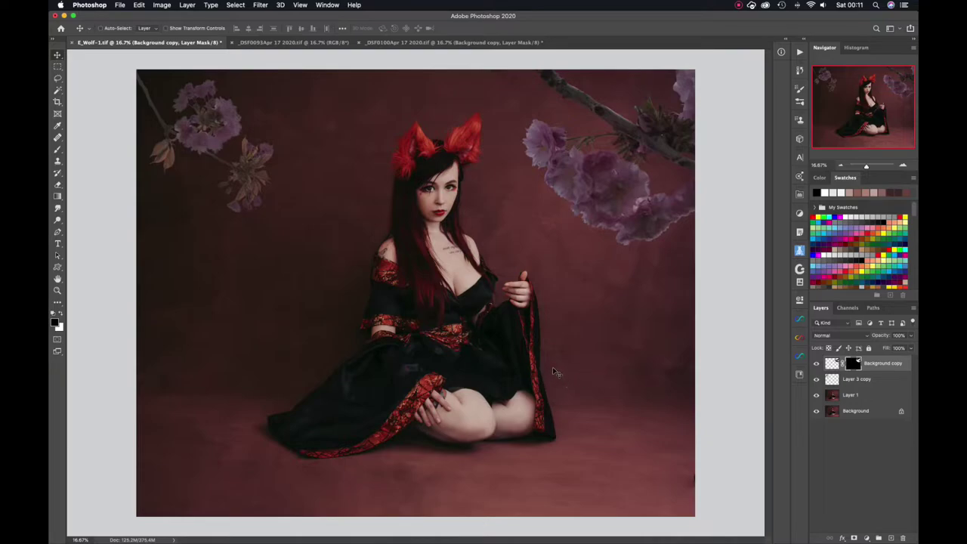
click(861, 382)
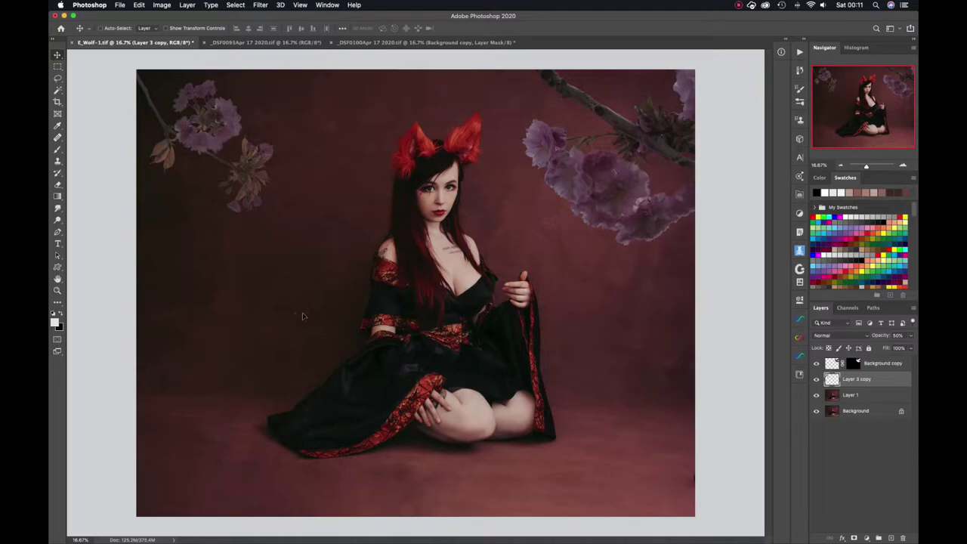
drag(302, 316, 374, 337)
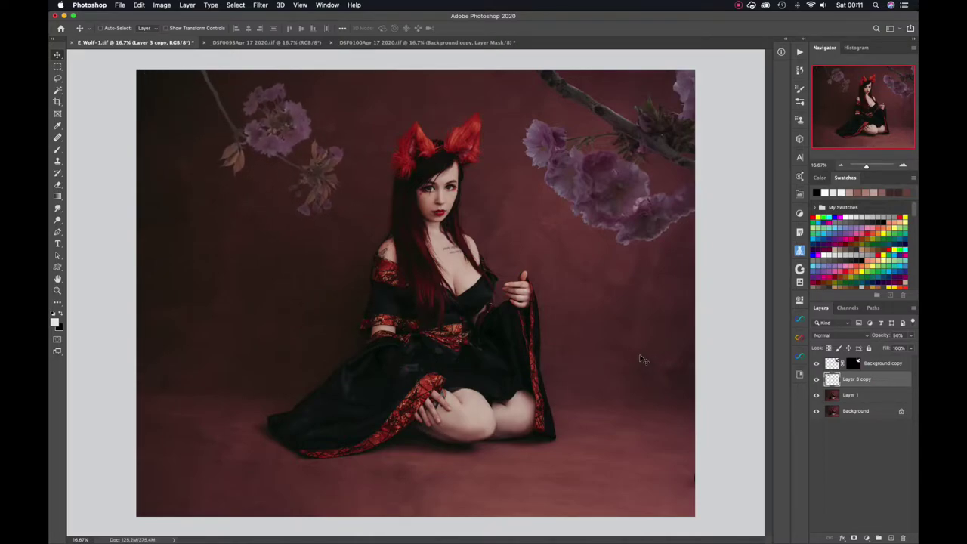
Group the Background copy and Layer 3 copy blossom layers and name the group cherry_blossoms
click(883, 364)
key(super+g)
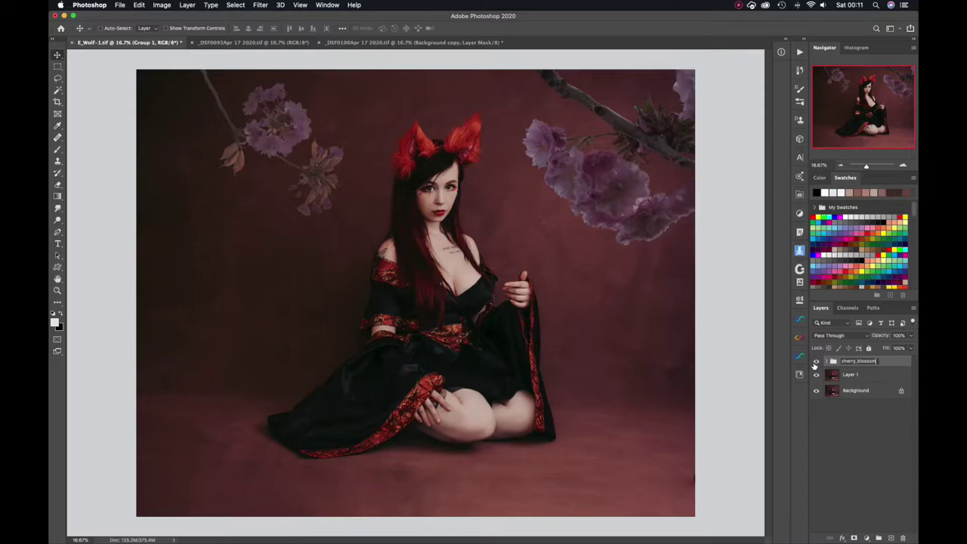
key(Return)
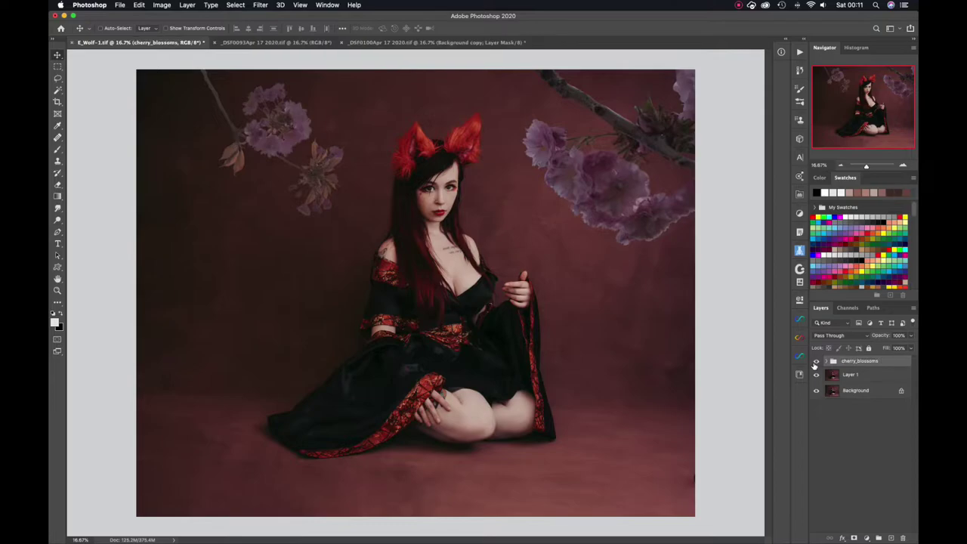
Duplicate the cherry_blossoms group and merge the duplicate into a single layer above the original group
key(super+j)
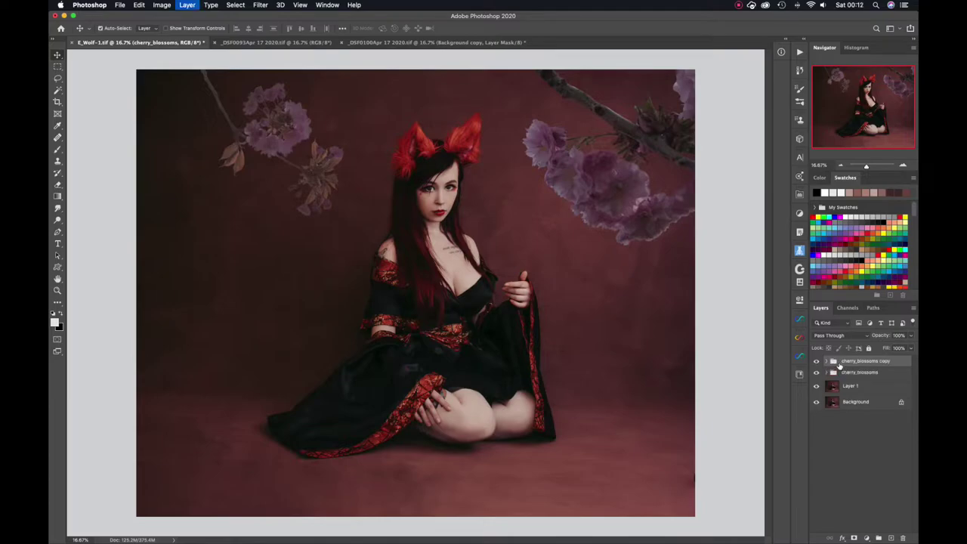
click(816, 360)
click(826, 371)
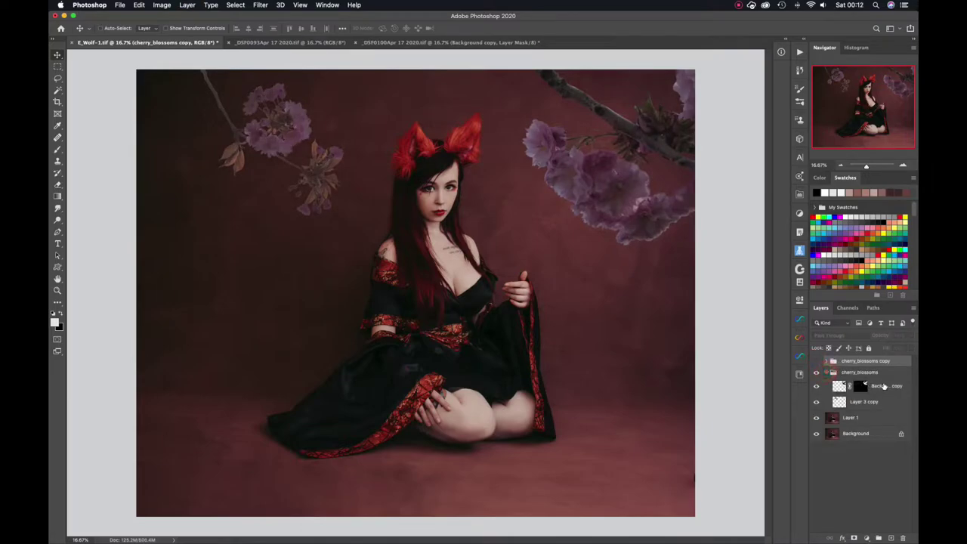
click(883, 387)
shift+click(877, 402)
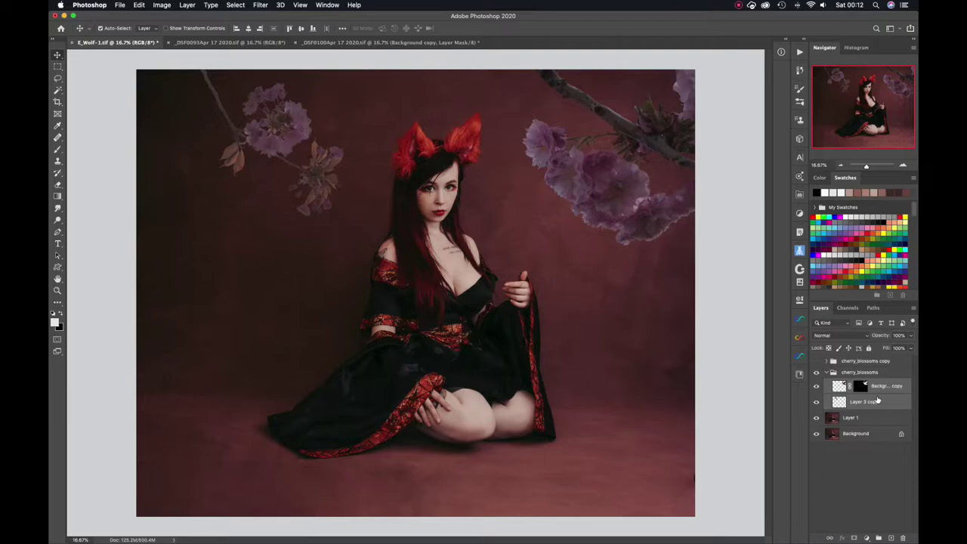
click(899, 361)
key(super+e)
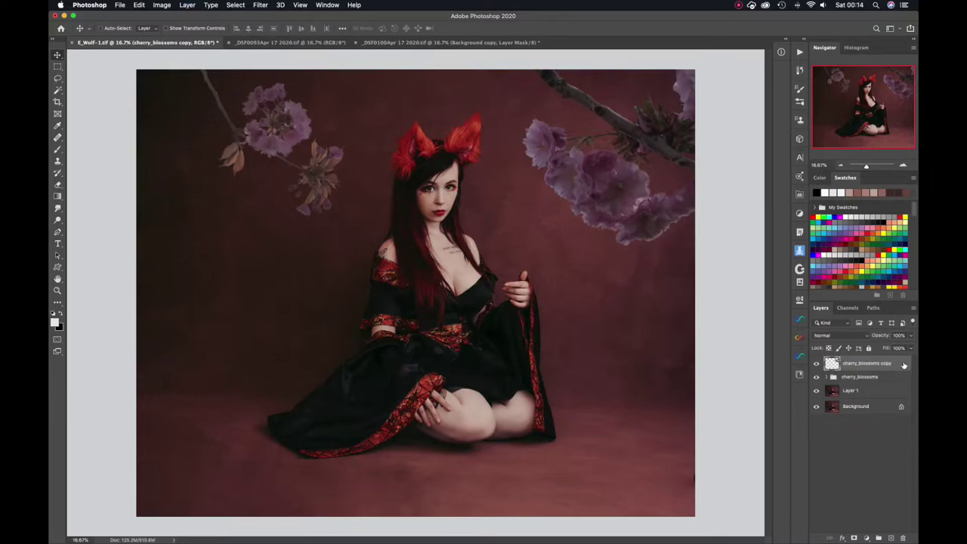
Split the Blend If highlights of This Layer to about 83 / 148 on cherry_blossoms copy, and compare with the layer hidden
double_click(899, 364)
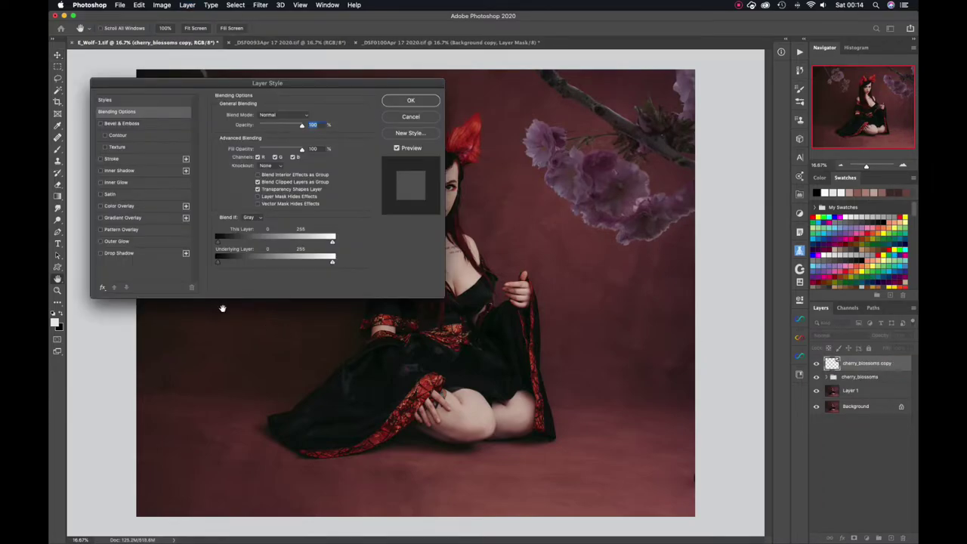
drag(332, 242, 291, 244)
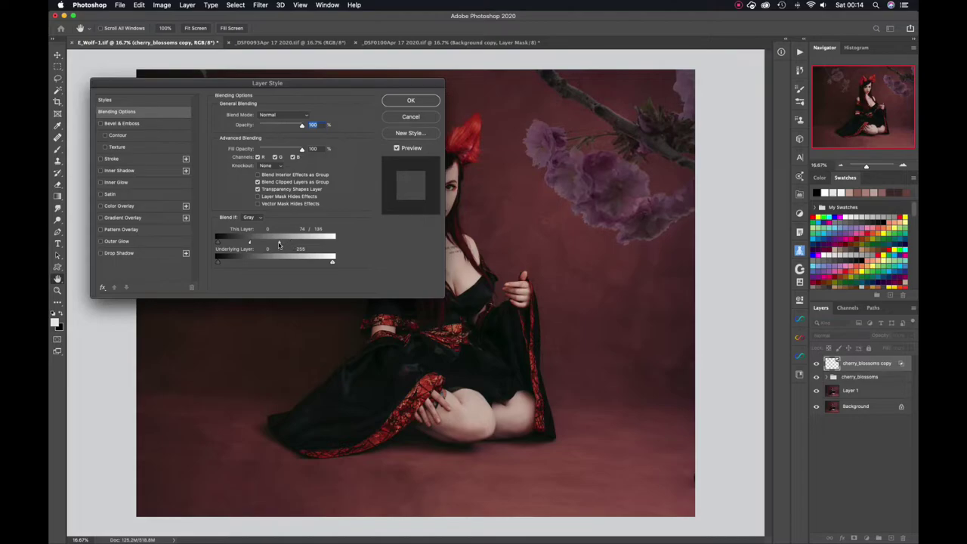
drag(353, 81, 376, 249)
drag(301, 407, 281, 406)
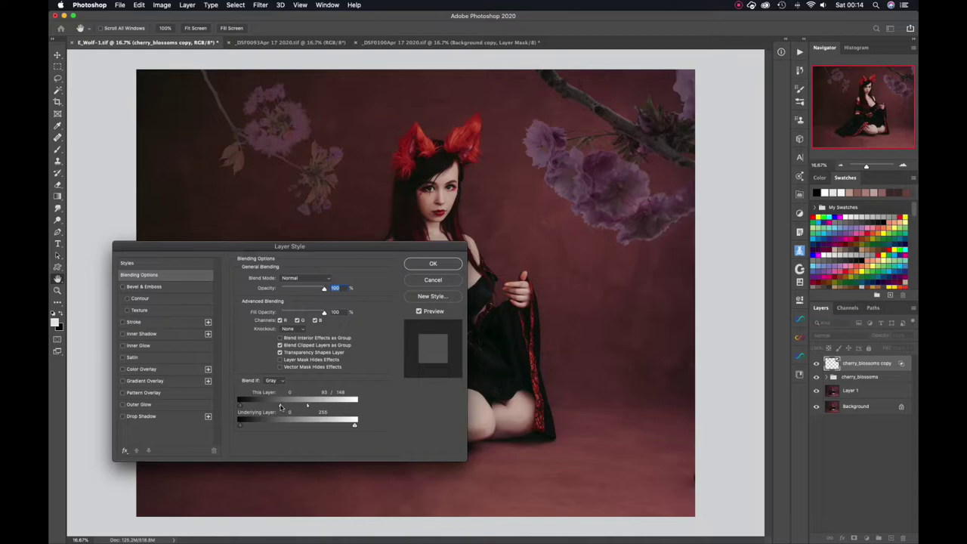
drag(311, 408, 310, 408)
click(416, 267)
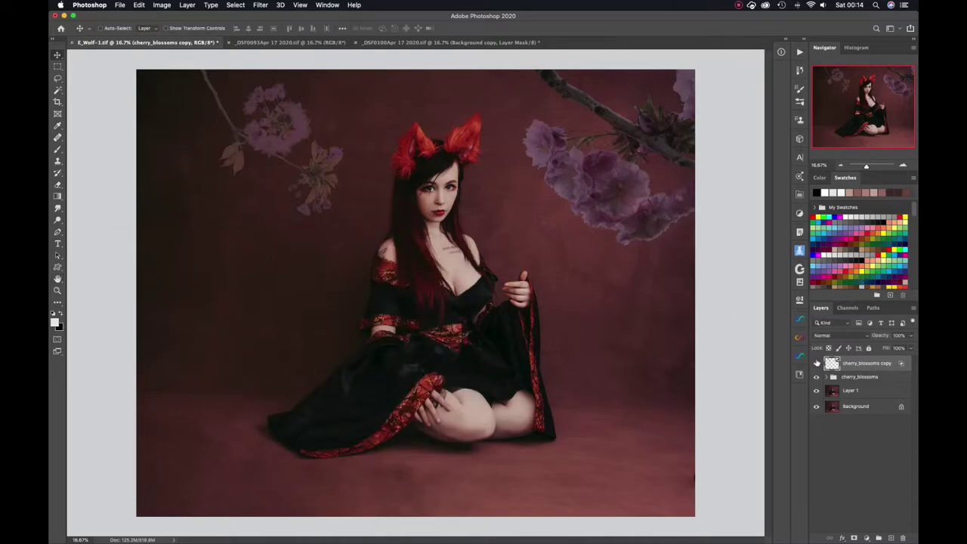
click(815, 365)
click(816, 365)
click(815, 366)
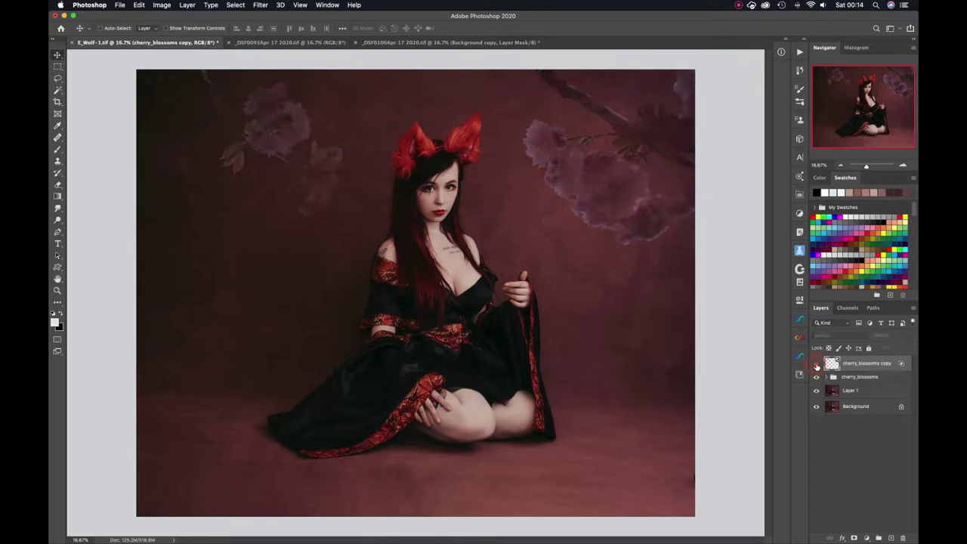
click(816, 366)
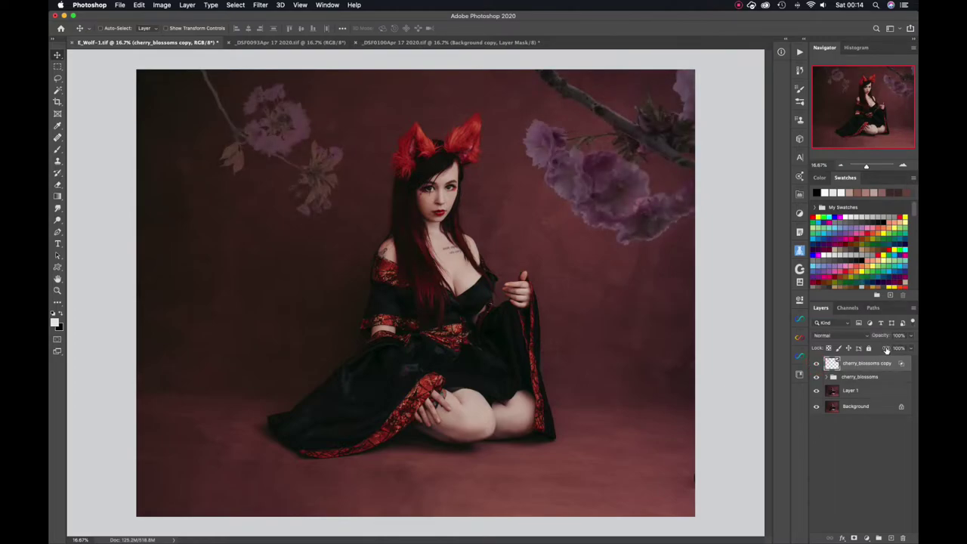
Reduce the fill of cherry_blossoms copy to 48% and set its blend mode to Luminosity
key(Down)
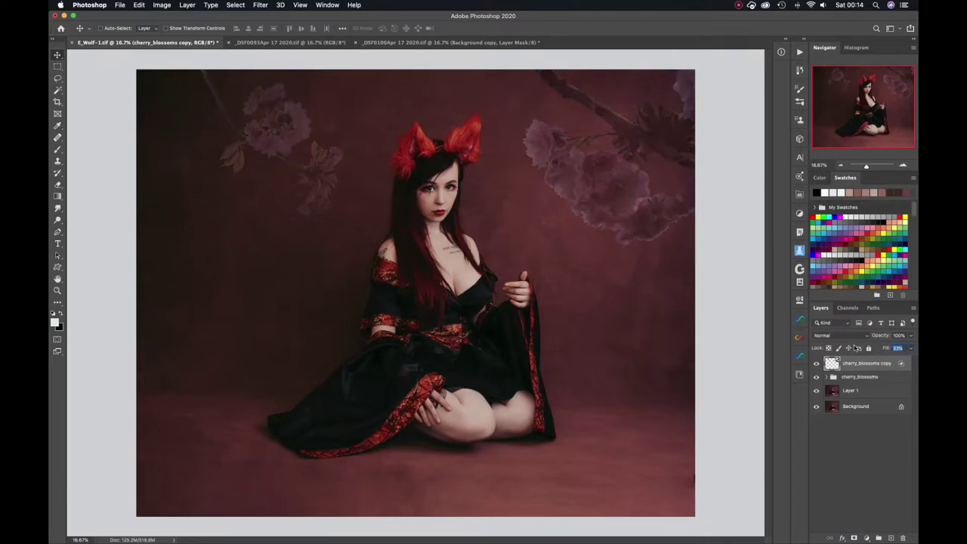
click(835, 334)
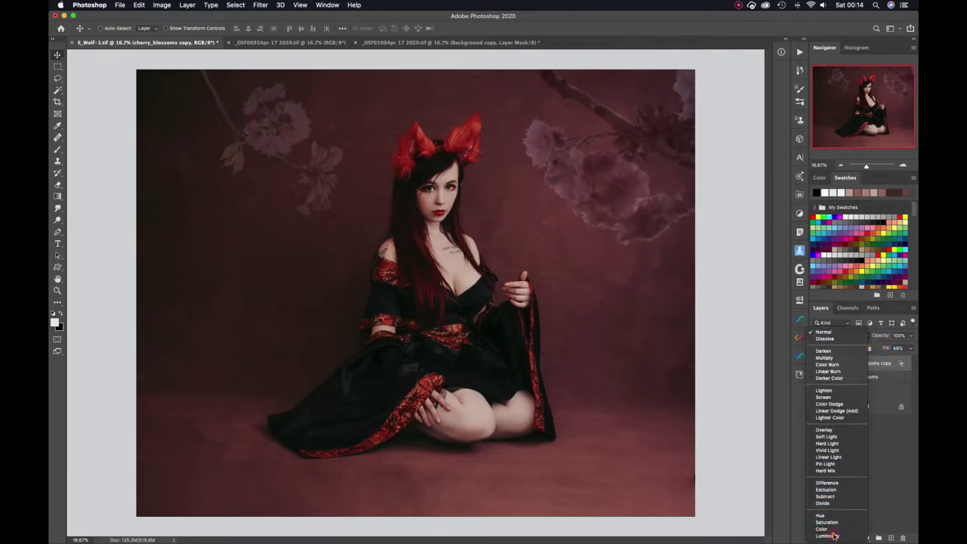
click(835, 536)
click(817, 365)
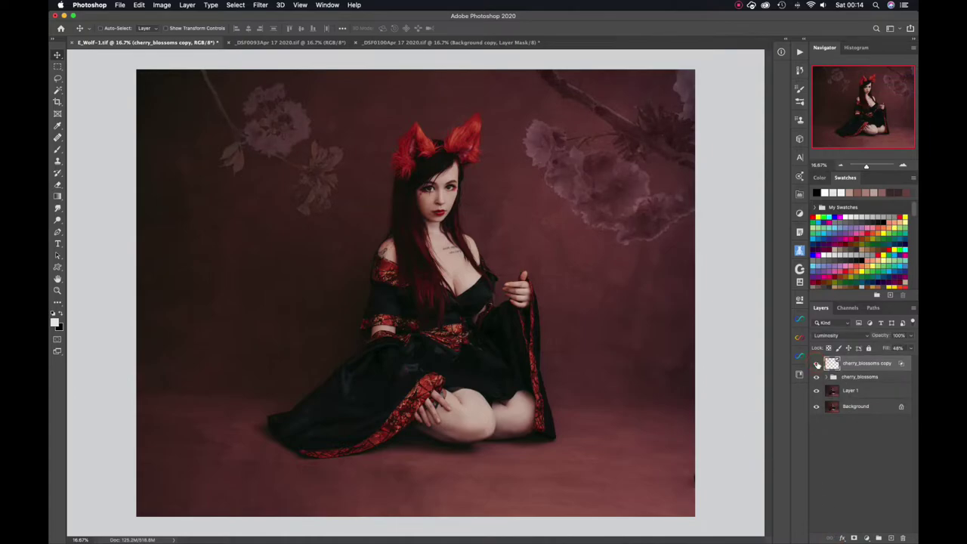
click(817, 364)
click(817, 364)
Fine-tune the fill of cherry_blossoms copy while comparing the blossoms with the copy and the group switched off and on
click(816, 377)
click(816, 377)
mouse_move(884, 349)
mouse_down()
mouse_move(901, 347)
mouse_move(889, 350)
mouse_up()
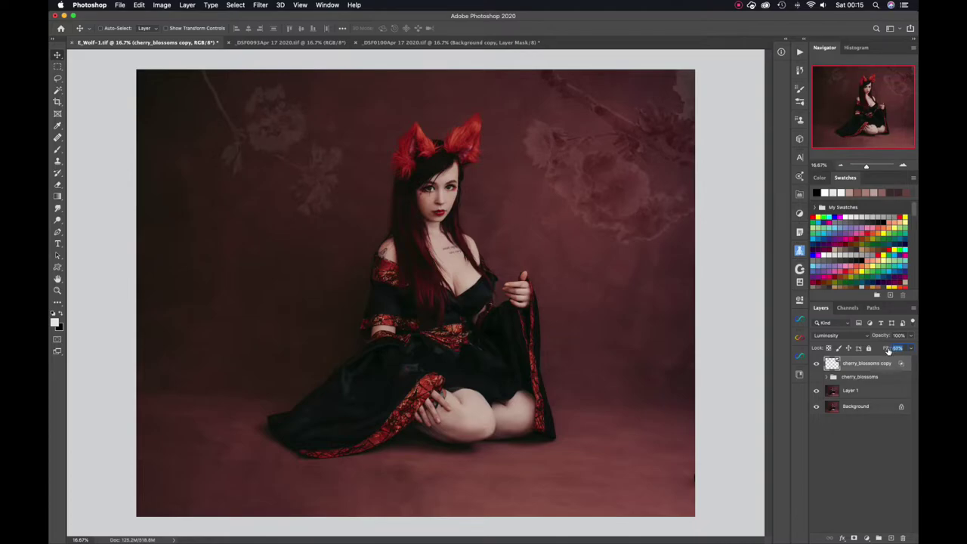
click(816, 377)
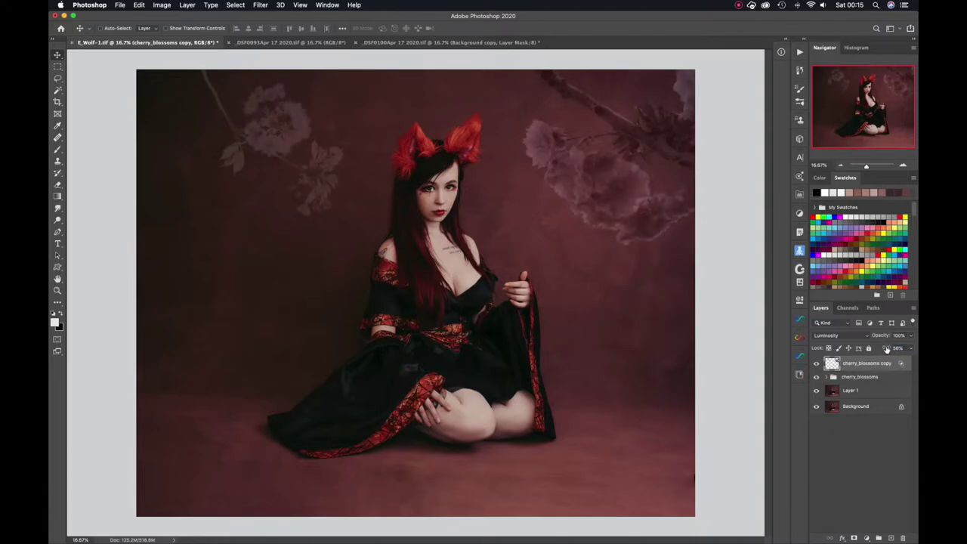
drag(887, 350, 871, 348)
click(815, 364)
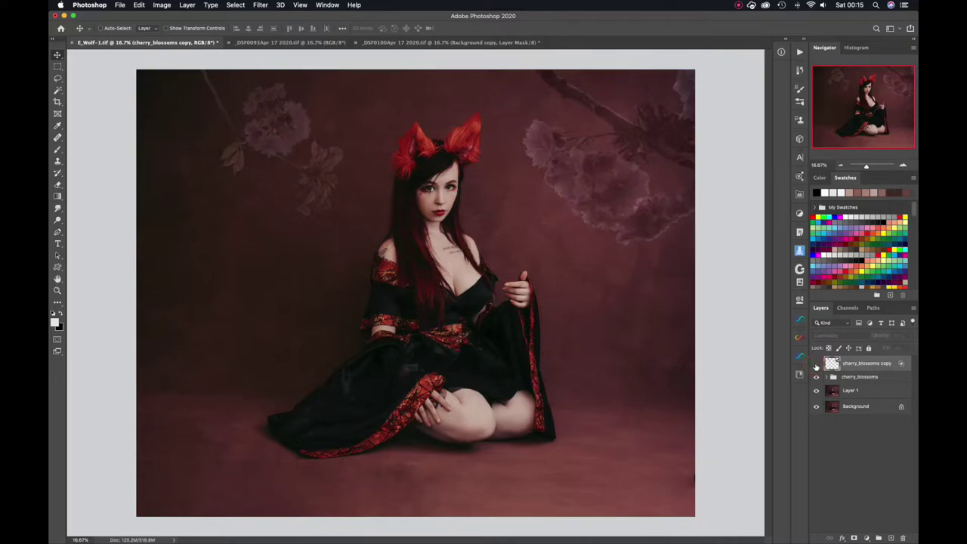
click(816, 364)
click(816, 377)
click(815, 378)
Add a layer mask to the cherry_blossoms group and fade the upper-left blossoms with black-to-transparent radial gradients
click(859, 377)
click(854, 537)
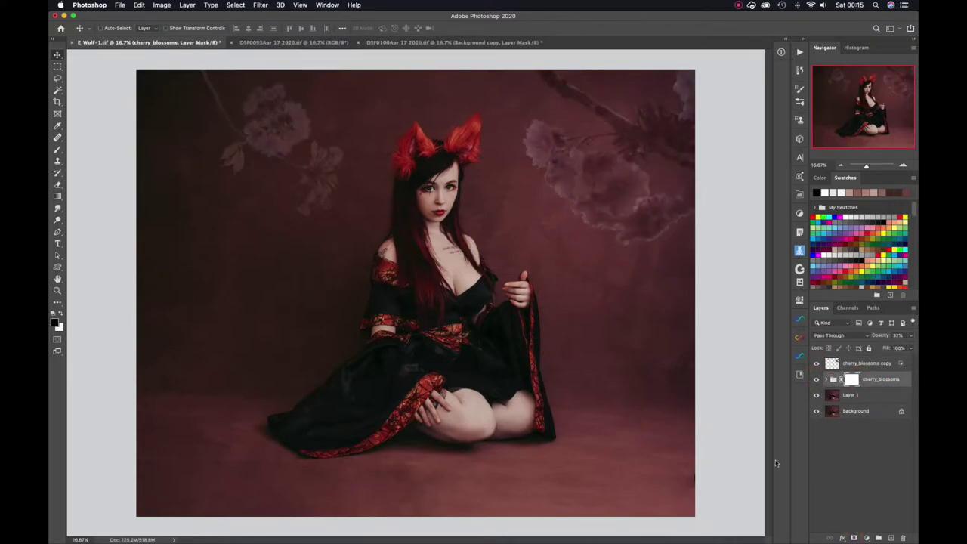
key(g)
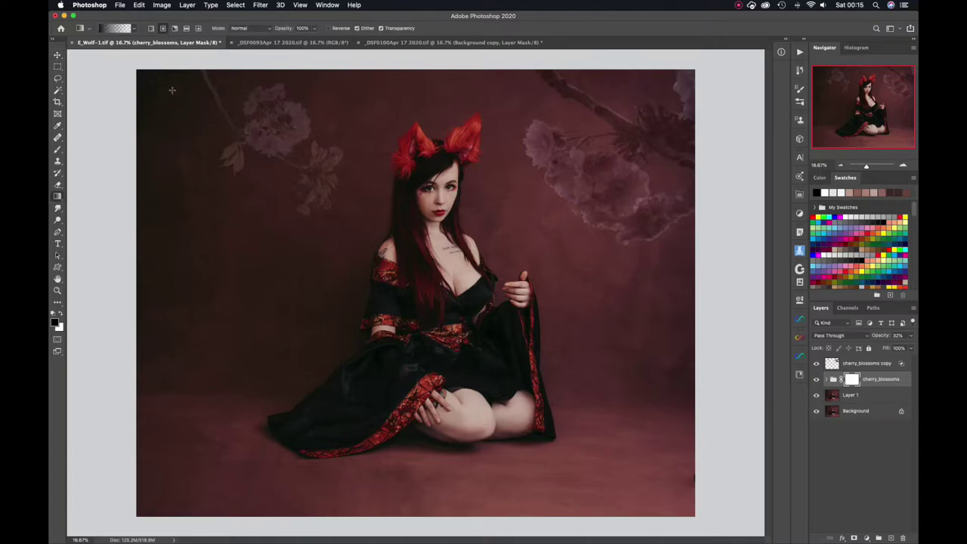
click(162, 28)
drag(243, 100, 393, 375)
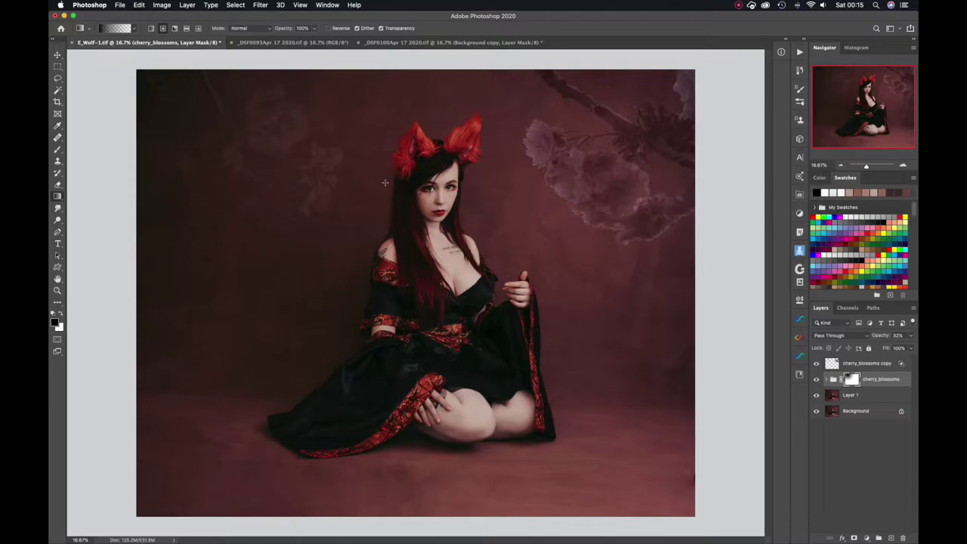
drag(385, 182, 255, 204)
Lower the density of the cherry_blossoms group's layer mask to partly restore the faded upper-left blossoms
click(800, 300)
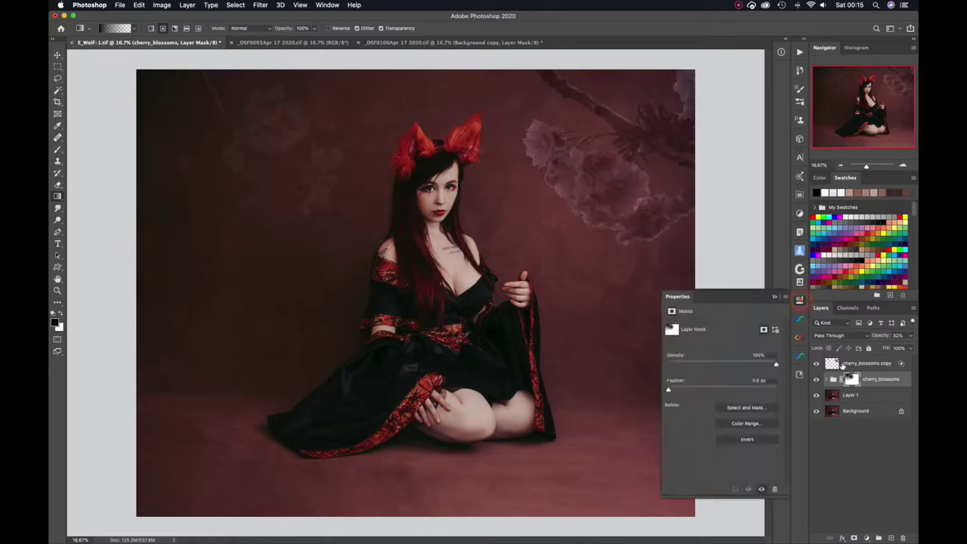
drag(776, 366, 746, 366)
click(799, 301)
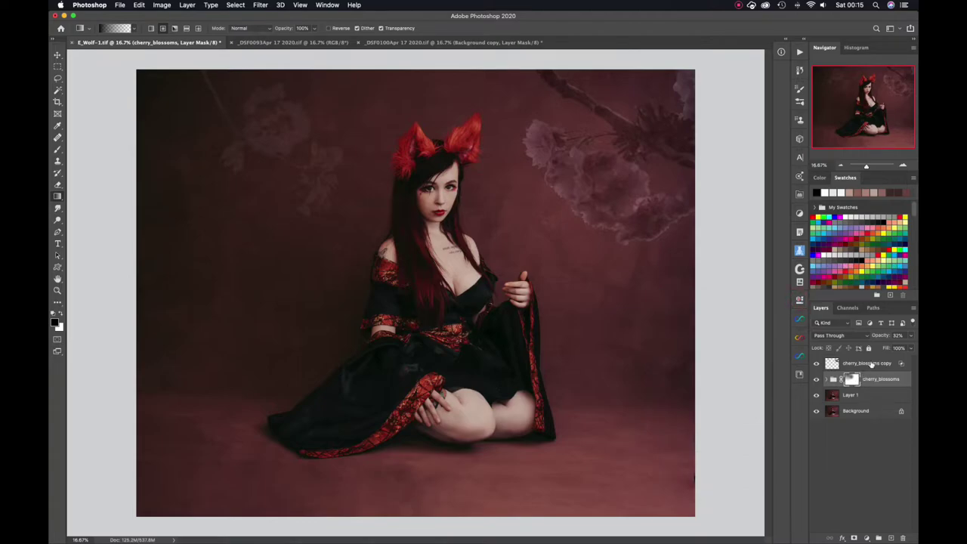
Group the cherry_blossoms copy layer with the cherry_blossoms group and name the new group Cherry_blossom
click(870, 366)
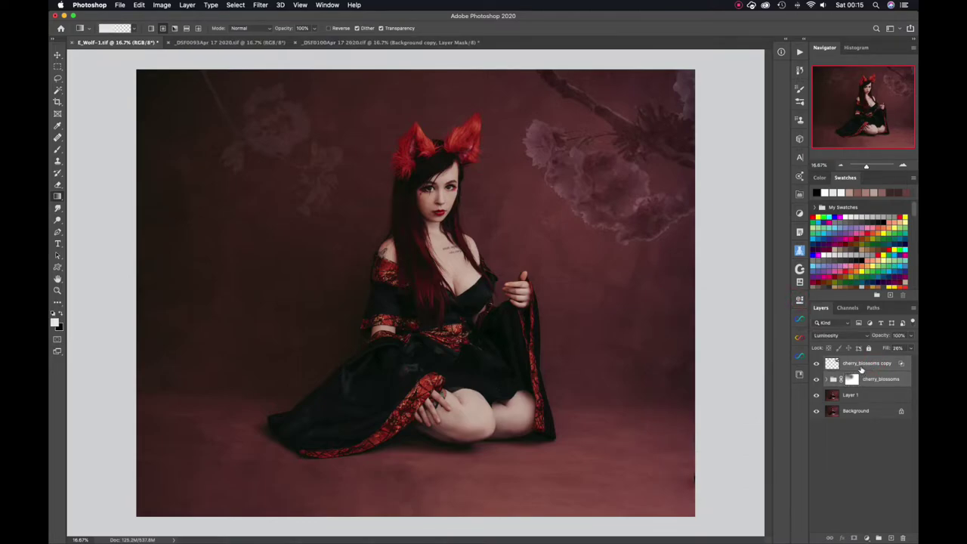
key(super+g)
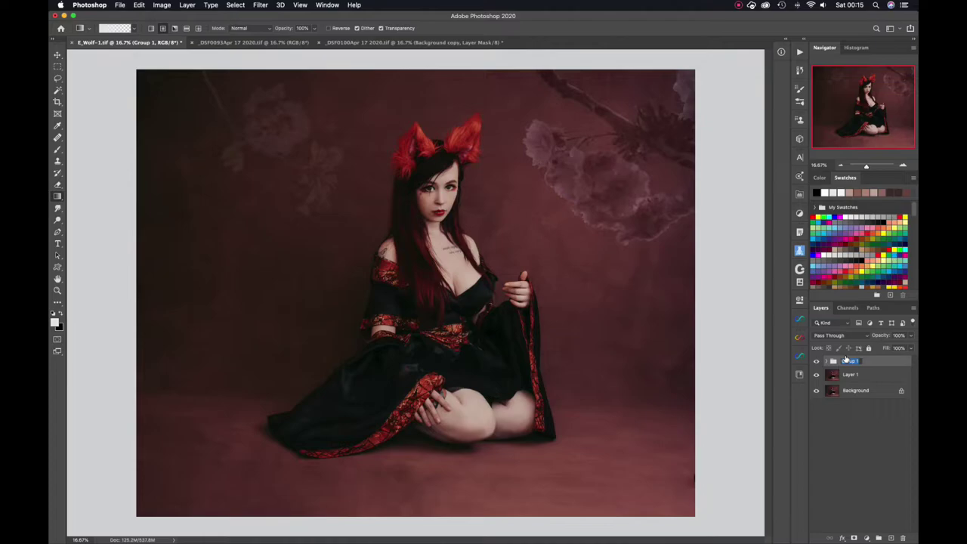
text(Cherry_blossom)
key(Return)
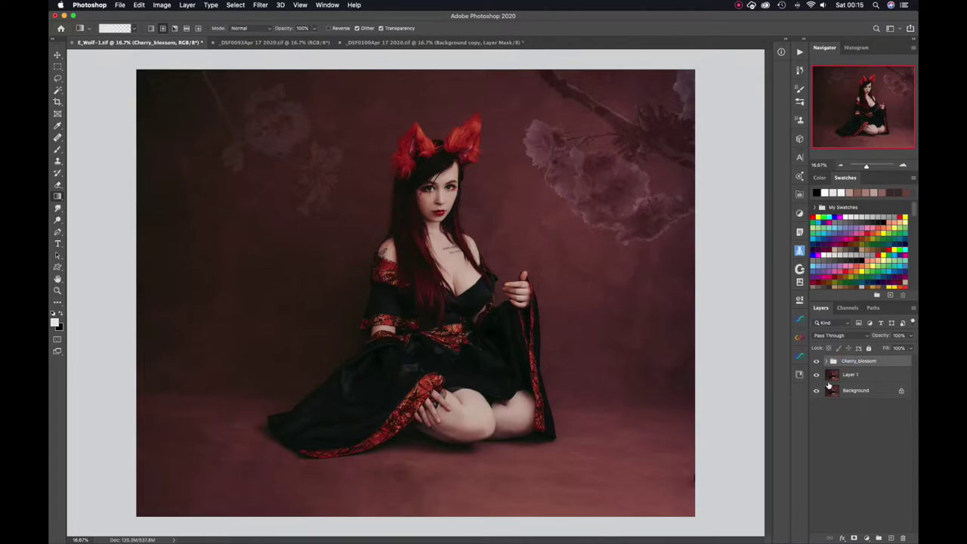
Merge the nested cherry_blossoms group and the cherry_blossoms copy layer into a single layer inside the Cherry_blossom group
click(827, 361)
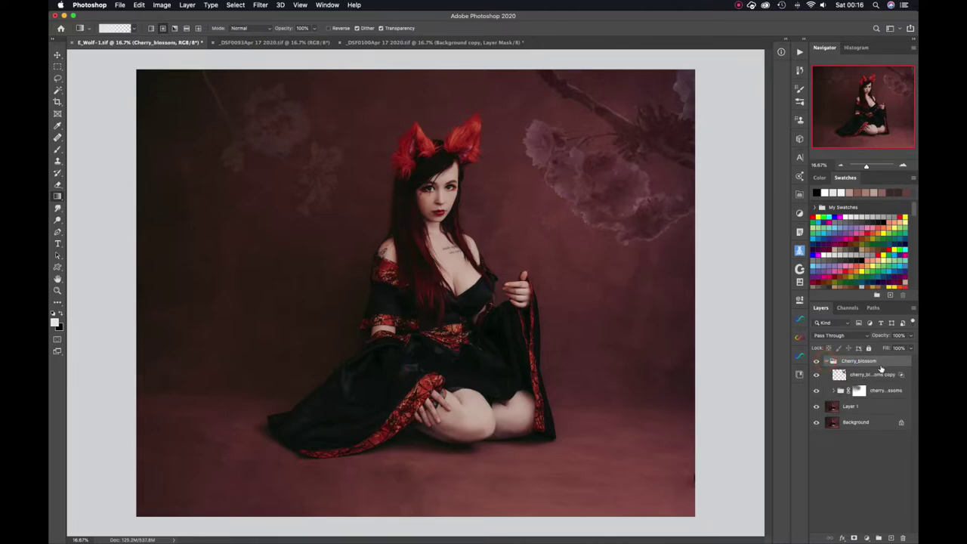
click(878, 374)
click(841, 390)
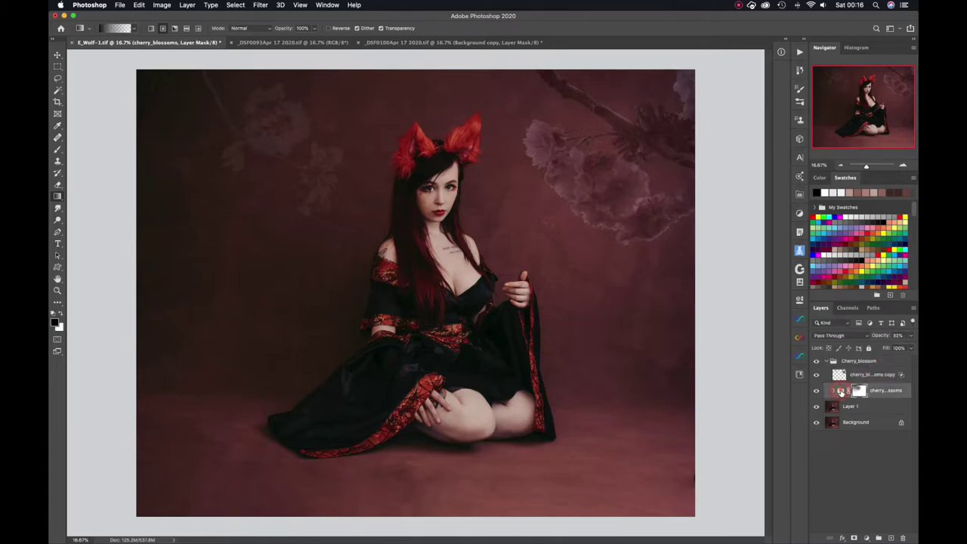
click(840, 390)
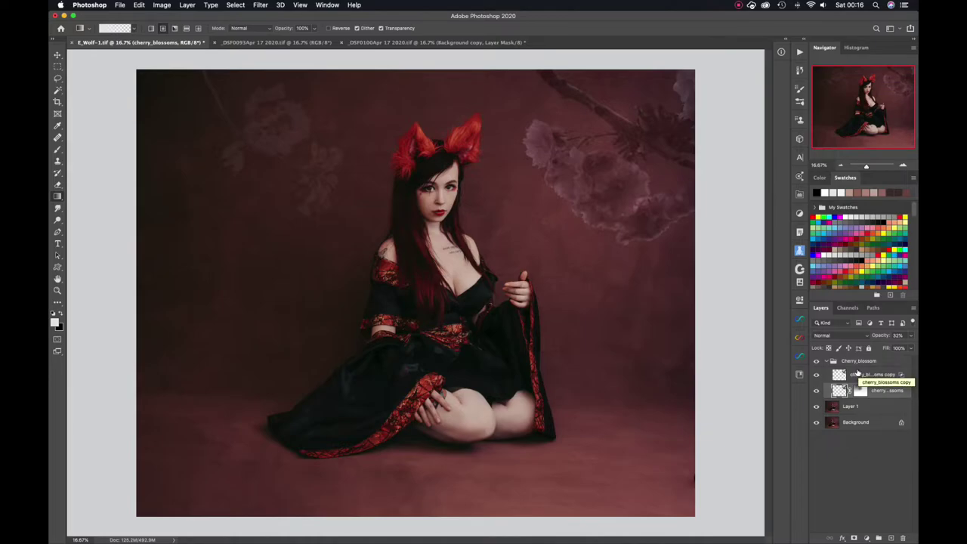
click(861, 375)
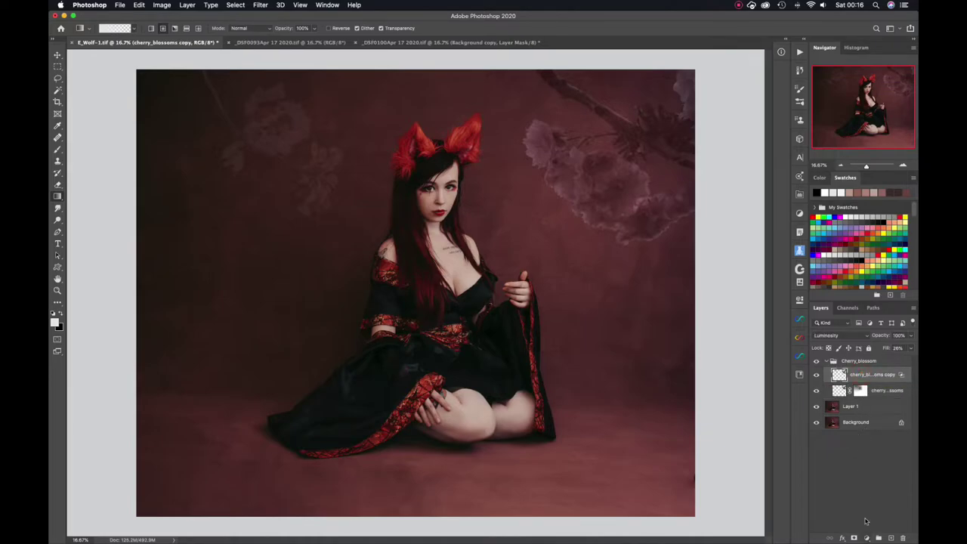
click(883, 390)
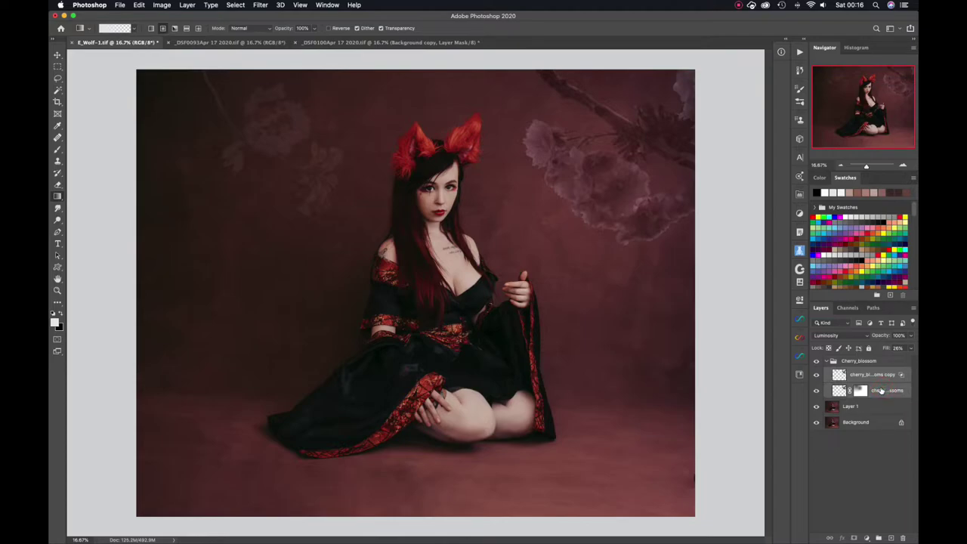
key(Delete)
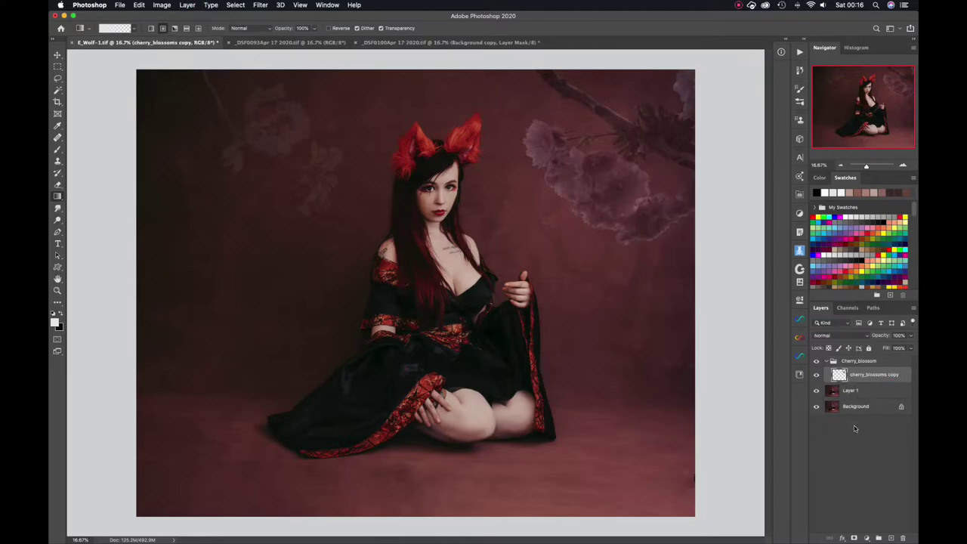
Add a Hue/Saturation adjustment above the merged blossom layer and clip it to that layer
click(866, 538)
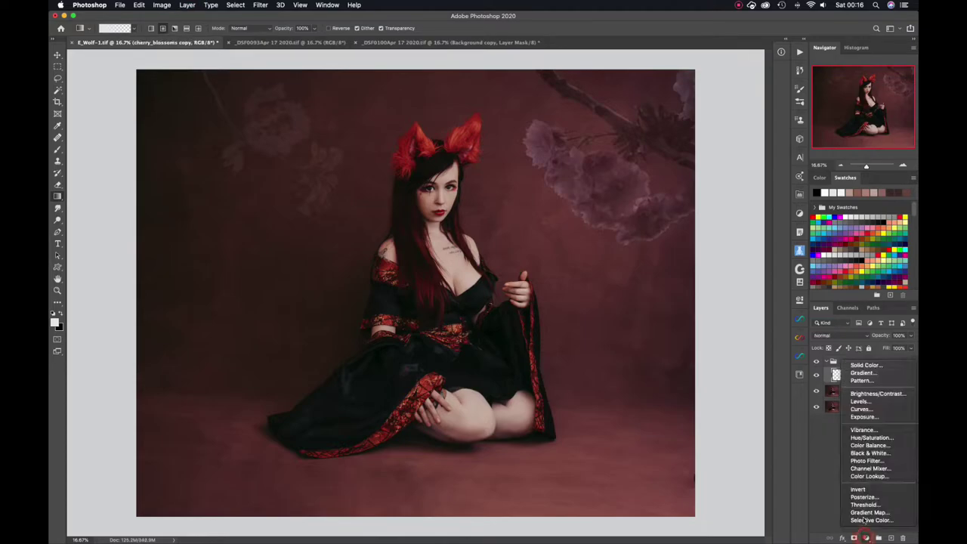
click(867, 438)
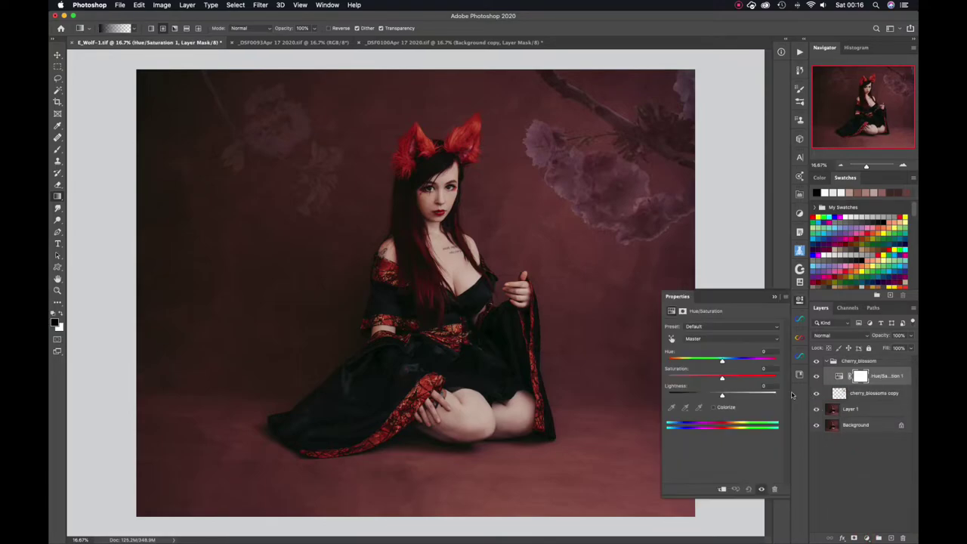
click(722, 490)
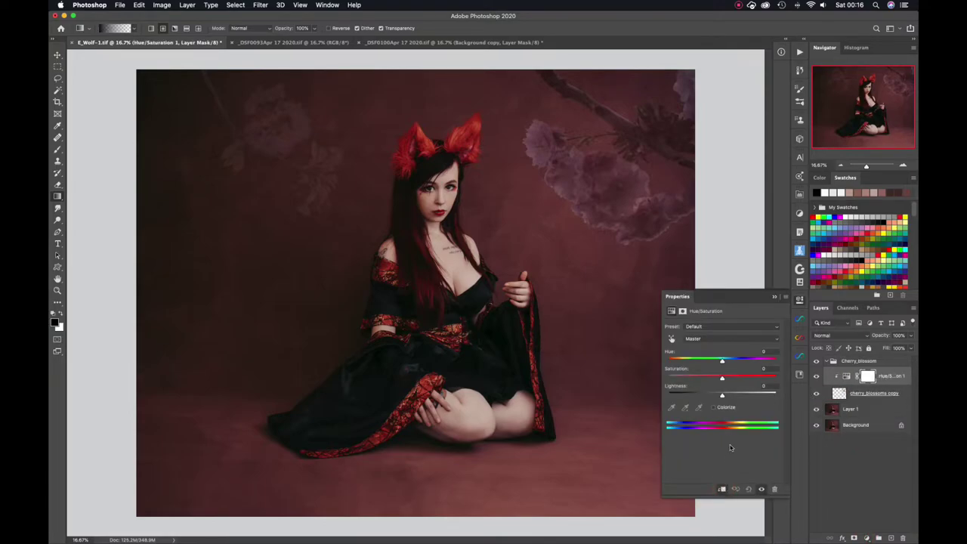
Colorize the blossoms purple with hue about 309, saturation 29 and lightness -7, and lower the adjustment layer's opacity
drag(722, 378, 716, 398)
click(713, 407)
drag(752, 363, 760, 365)
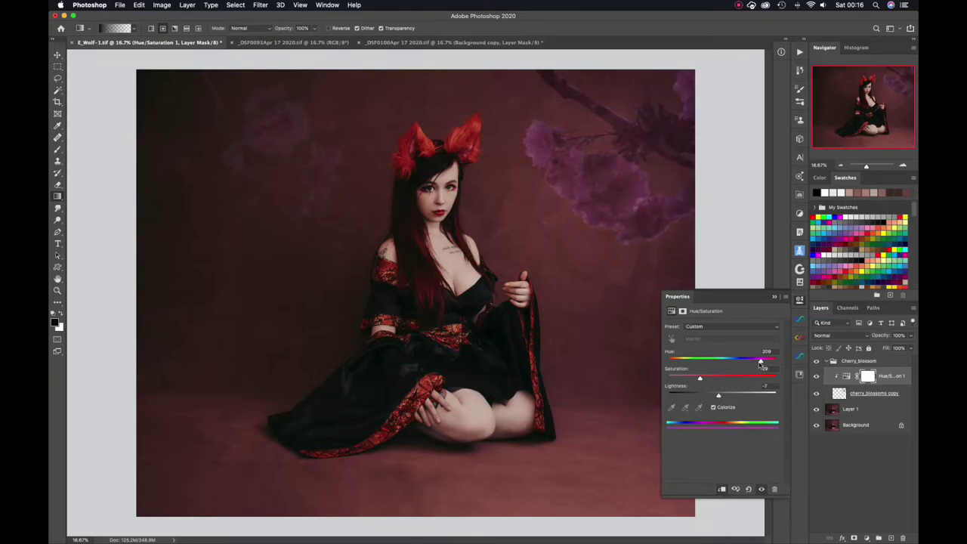
click(774, 296)
mouse_move(882, 337)
mouse_down()
mouse_move(844, 337)
mouse_move(867, 337)
mouse_up()
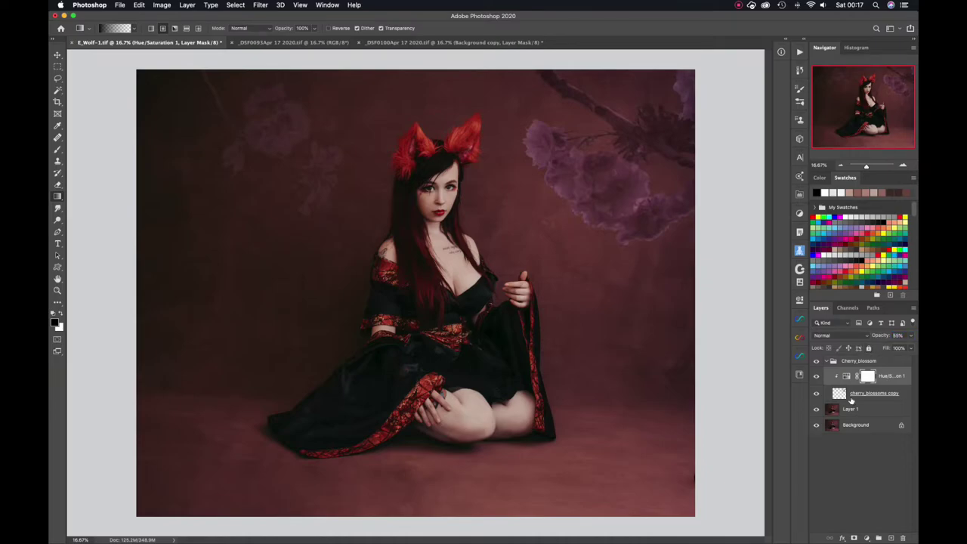
Mask the Cherry_blossom group with a black radial gradient from the image's upper-right corner and reduce the mask density to about 71%
click(826, 361)
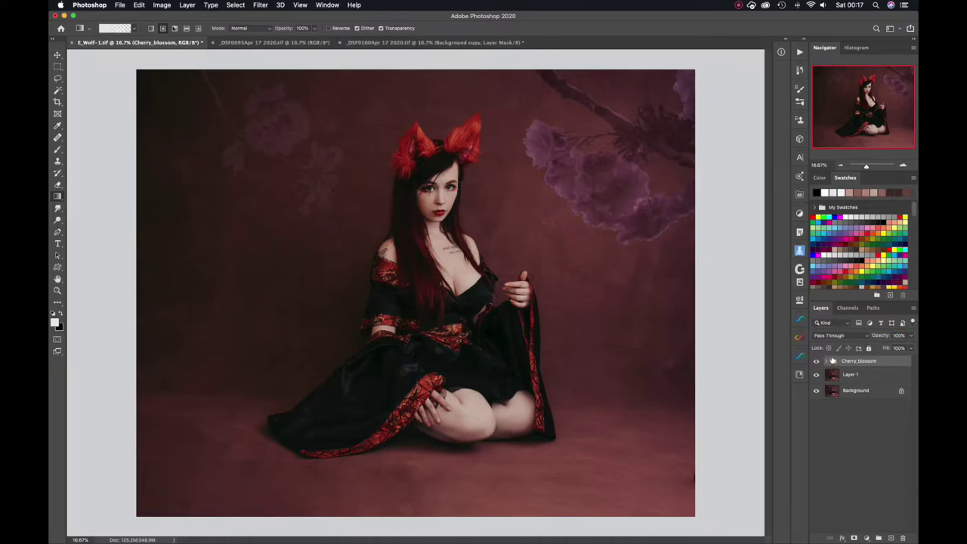
click(854, 538)
drag(689, 111, 322, 408)
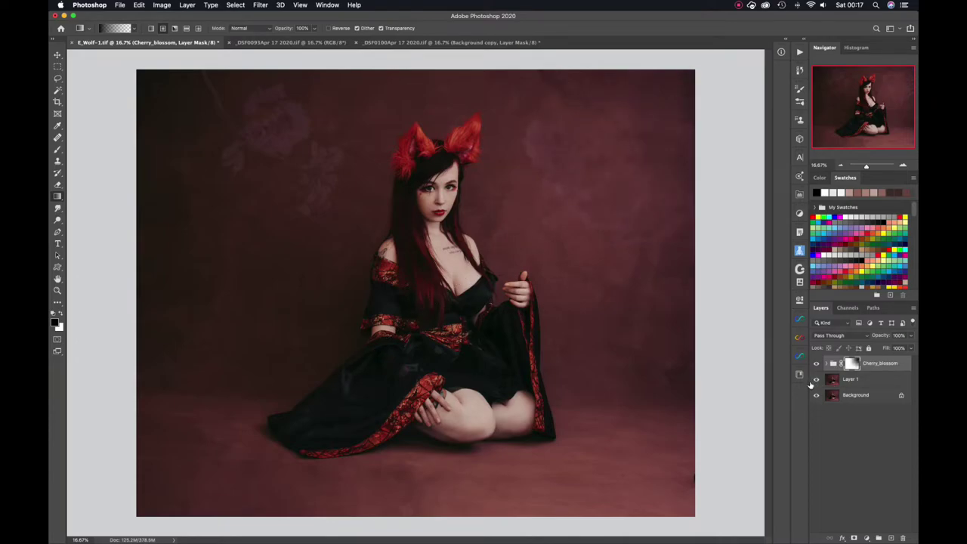
click(800, 299)
drag(776, 367, 743, 365)
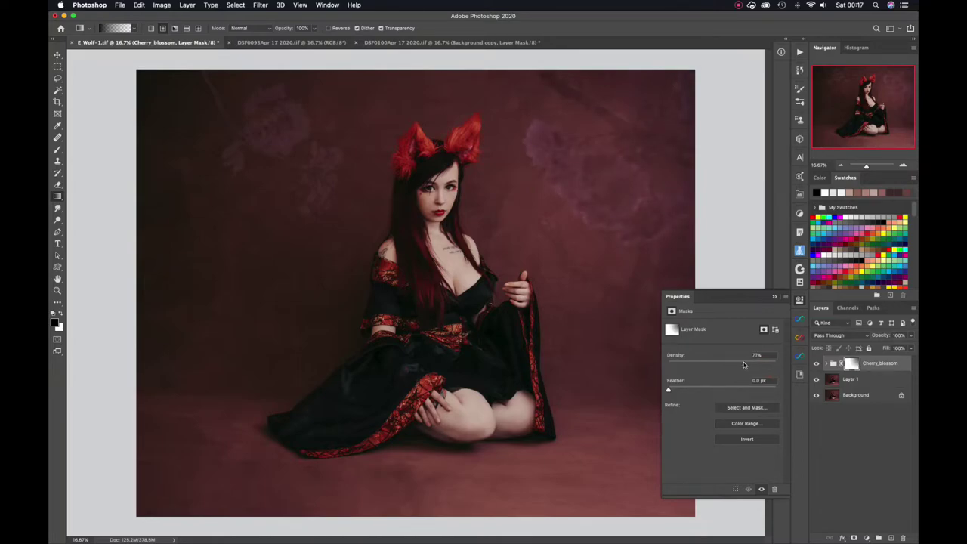
click(800, 300)
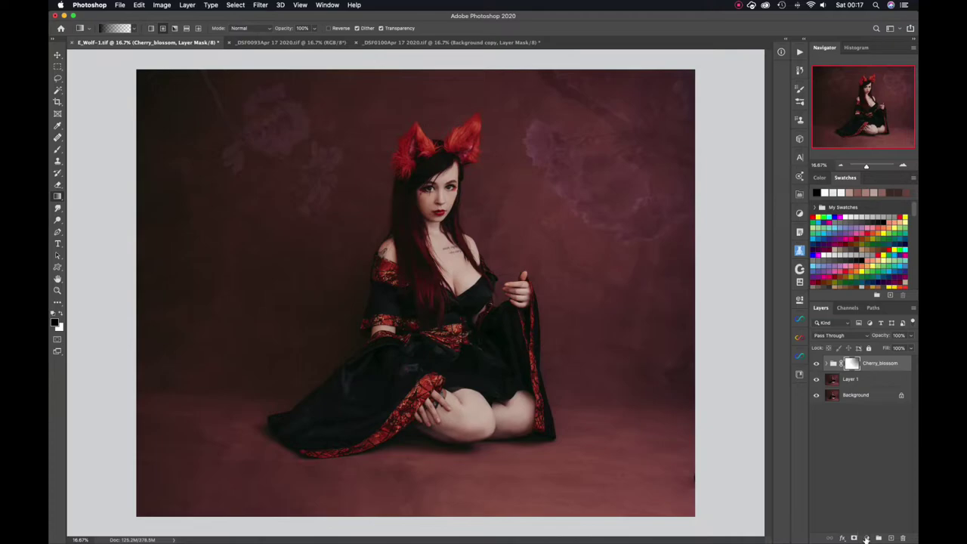
Add a Curves adjustment in Luminosity mode above the Cherry_blossom group and pull the curve down to darken the image
click(866, 537)
click(864, 409)
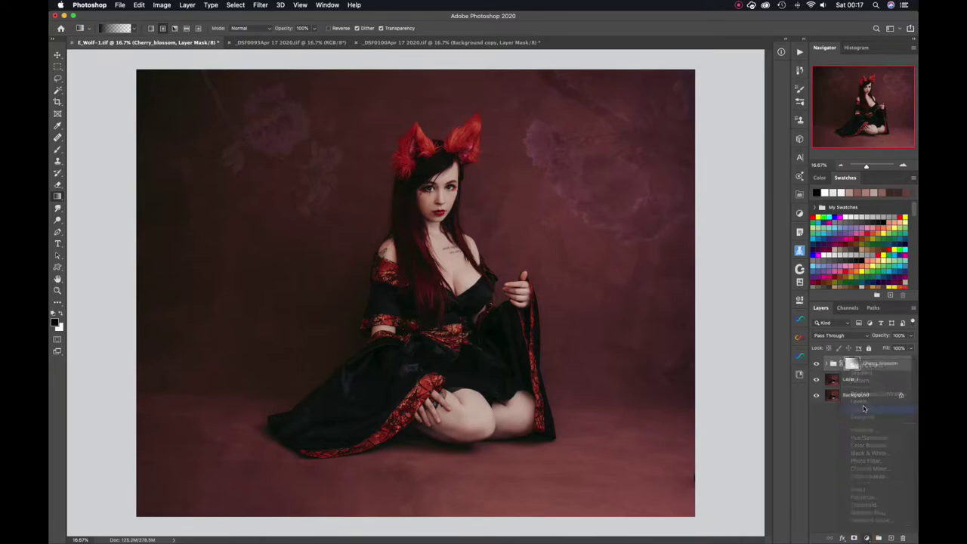
click(861, 334)
click(825, 531)
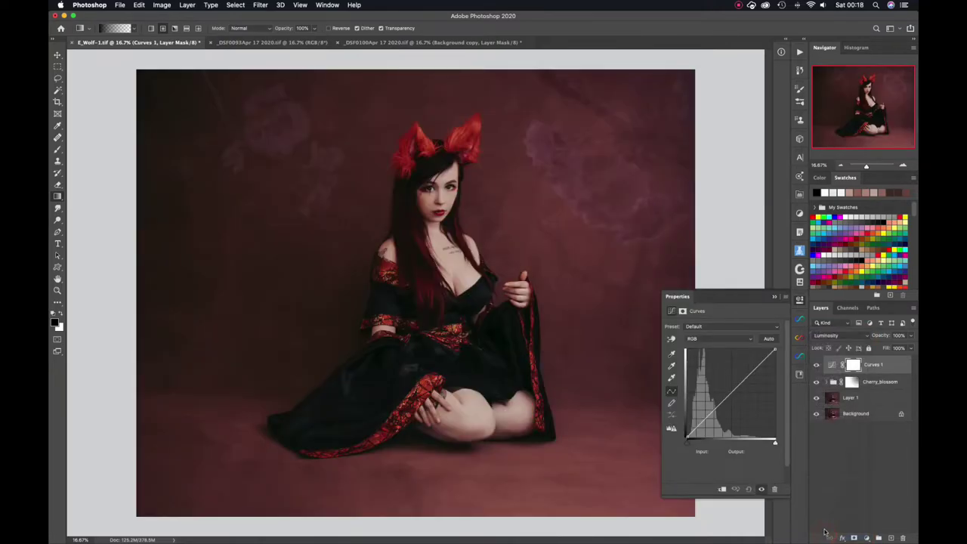
drag(730, 395, 710, 422)
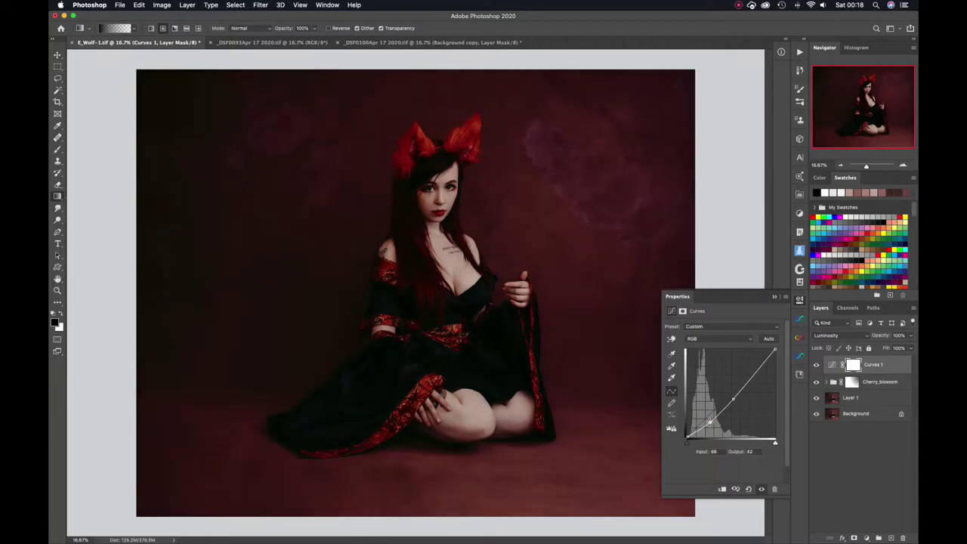
click(799, 298)
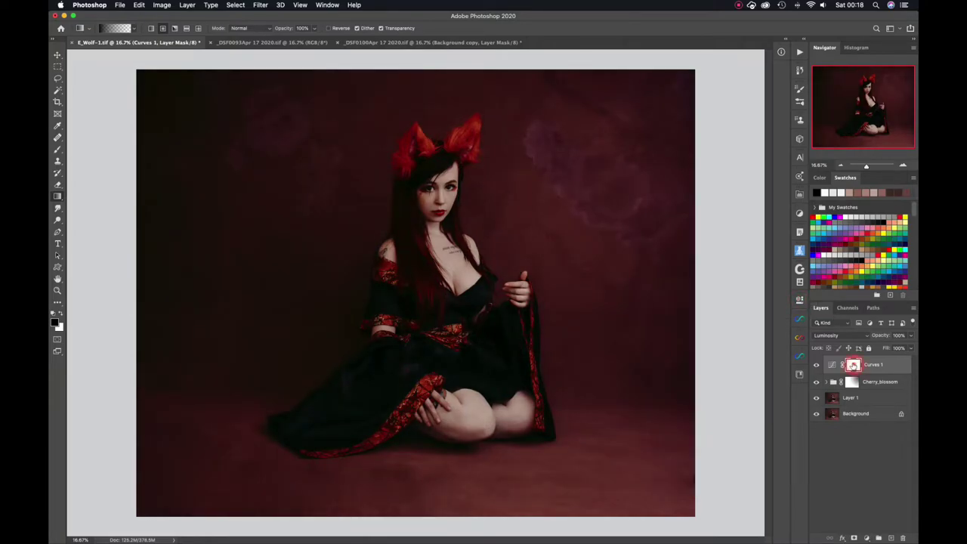
Invert the Curves 1 mask to black and apply white radial gradients from the photo's upper-left corner and left edge
key(super+i)
key(x)
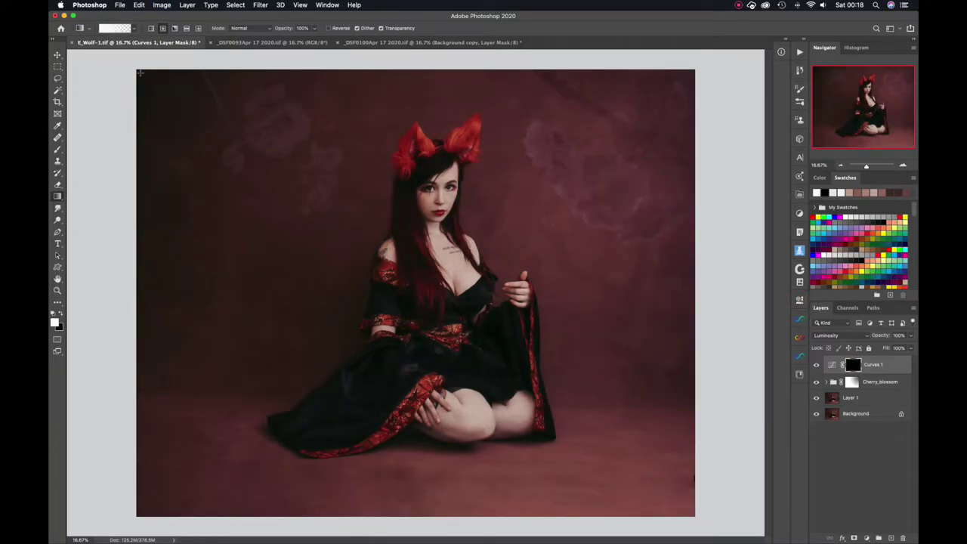
drag(138, 72, 355, 258)
drag(116, 356, 298, 345)
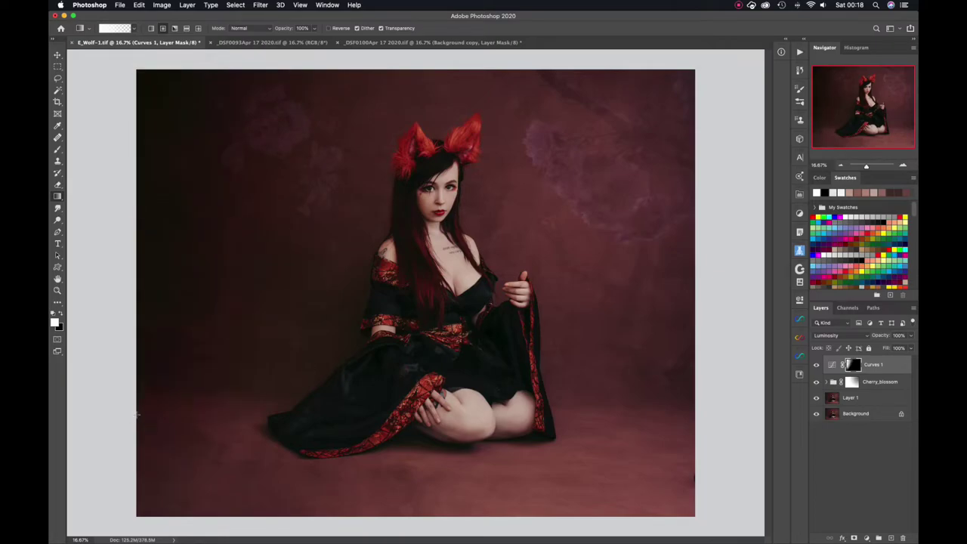
Extend the Curves 1 mask with white radial gradients along the photo's right and top edges and a reflected gradient across its lower part
drag(706, 67, 605, 163)
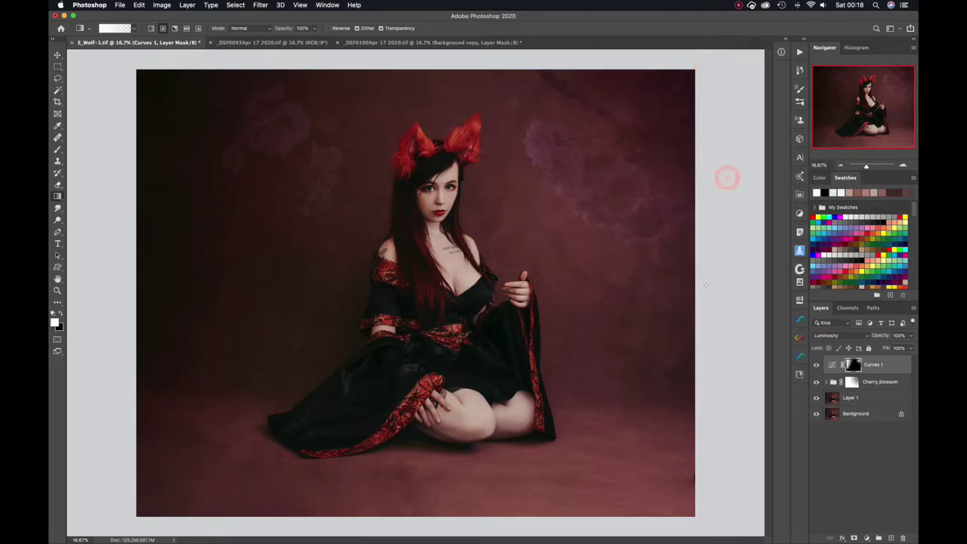
drag(728, 179, 627, 276)
drag(715, 375, 623, 281)
drag(526, 52, 501, 133)
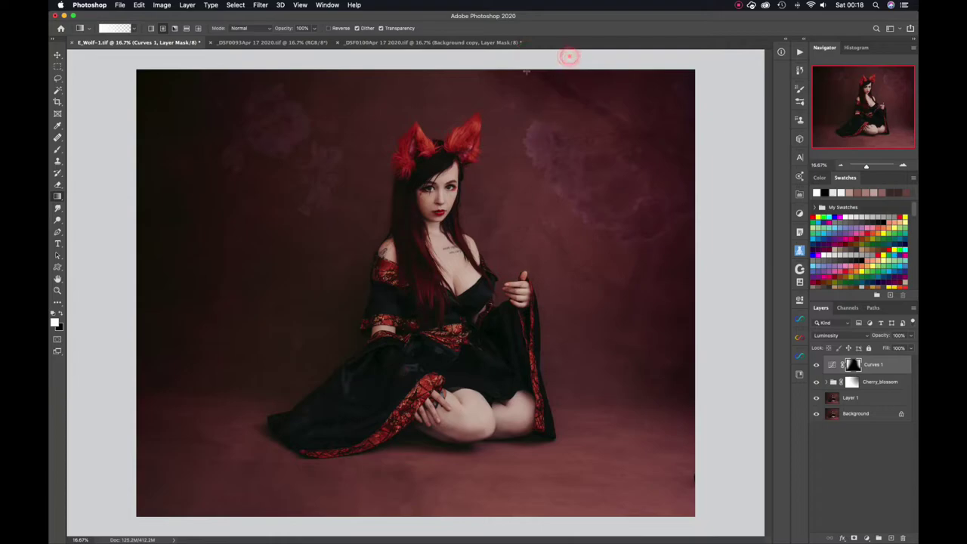
drag(569, 58, 494, 167)
click(187, 28)
drag(440, 388, 437, 314)
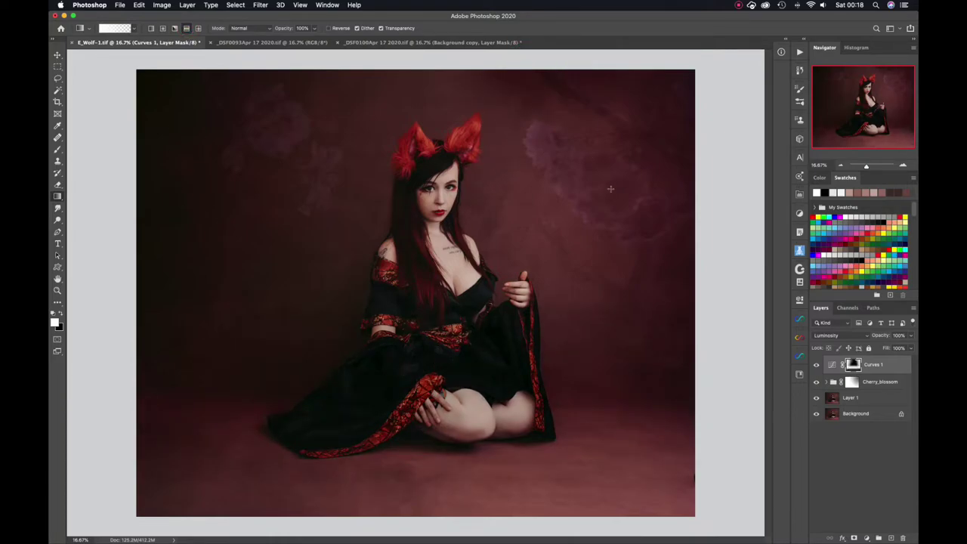
Paint black with the Brush tool on the Curves 1 mask over the woman's dress to remove the darkening there
key(b)
key(x)
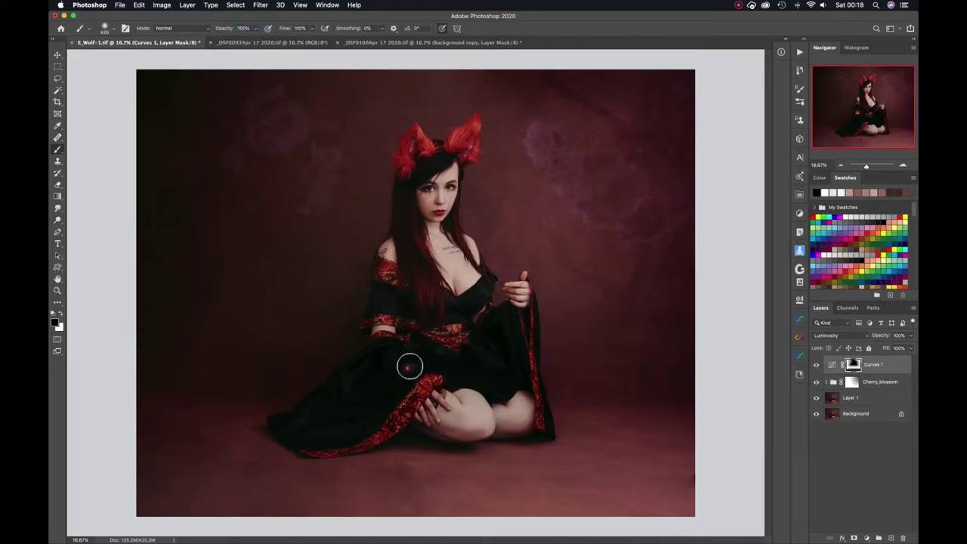
mouse_move(408, 367)
mouse_down()
mouse_move(425, 346)
mouse_move(387, 352)
mouse_move(330, 402)
mouse_move(370, 380)
mouse_move(451, 379)
mouse_move(500, 393)
mouse_move(526, 365)
mouse_move(531, 393)
mouse_move(513, 321)
mouse_move(478, 391)
mouse_move(431, 382)
mouse_move(375, 349)
mouse_move(323, 411)
mouse_move(286, 428)
mouse_move(322, 435)
mouse_move(365, 399)
mouse_move(414, 387)
mouse_move(434, 392)
mouse_move(466, 429)
mouse_move(522, 417)
mouse_move(484, 349)
mouse_up()
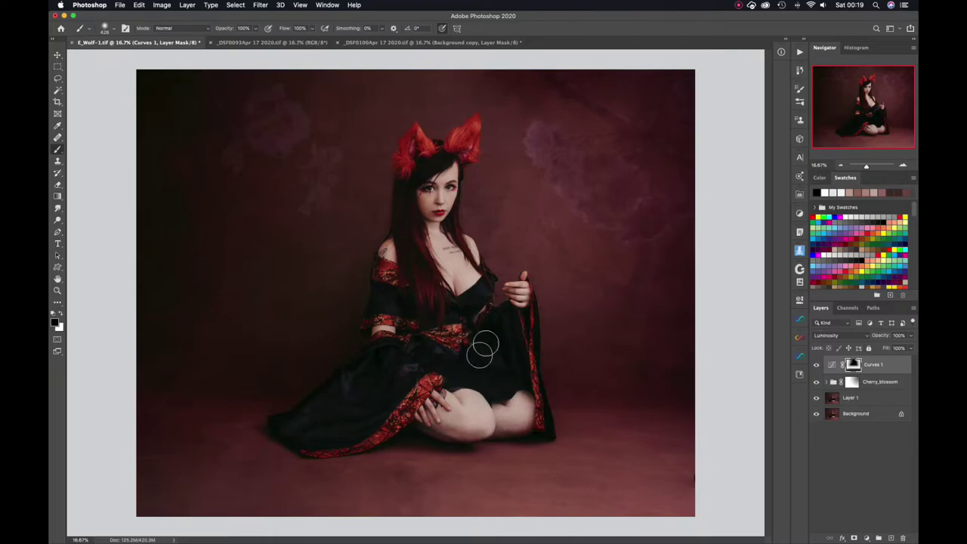
Toggle the Curves 1 layer's visibility to compare the image with and without the darkened edges
click(815, 365)
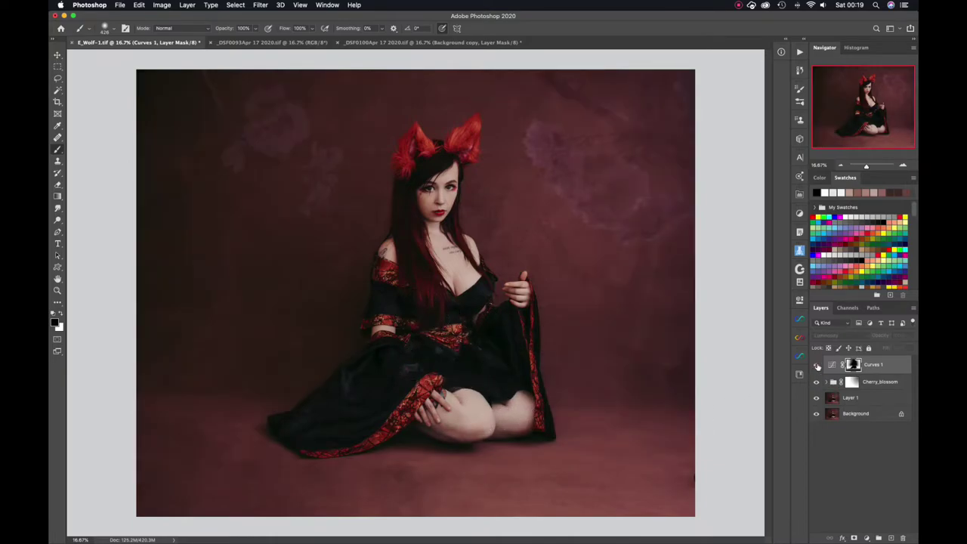
click(816, 365)
click(816, 365)
click(816, 365)
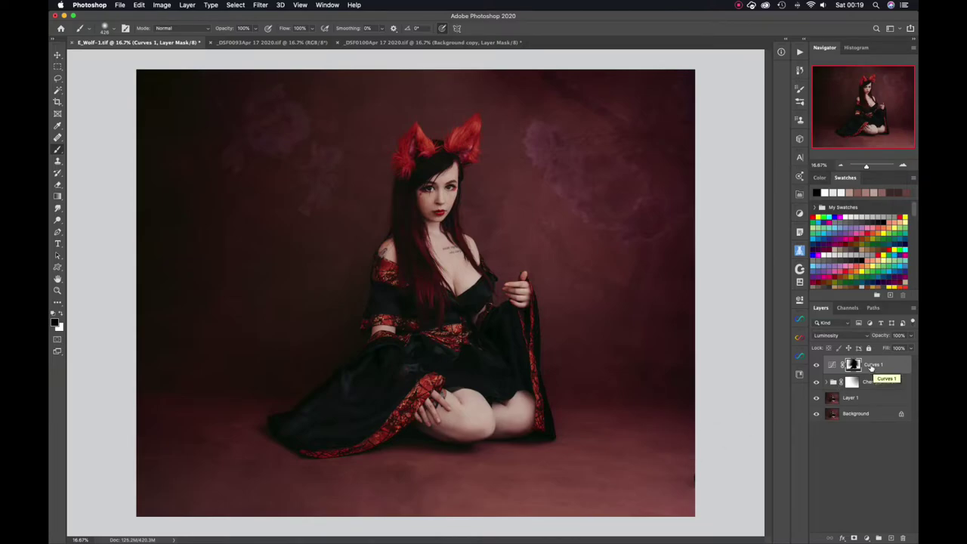
key(v)
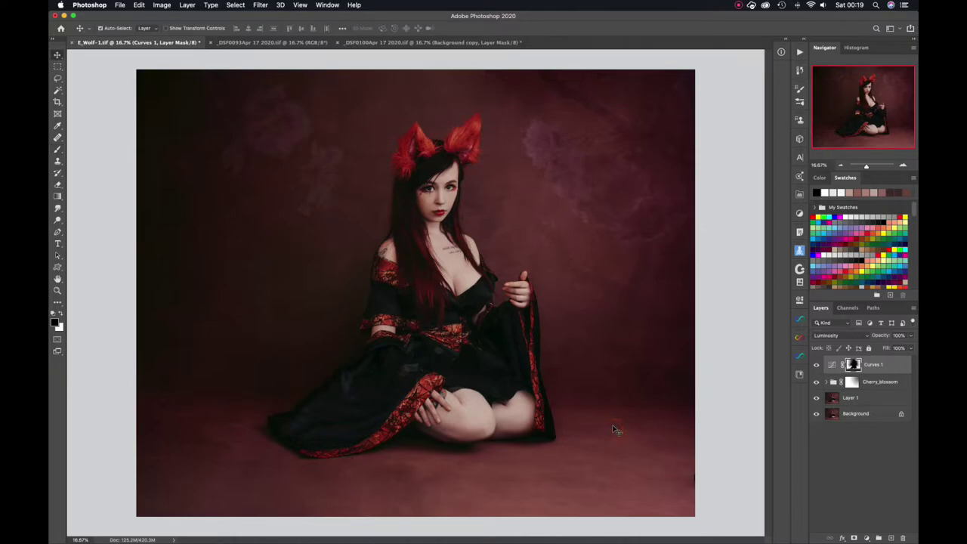
click(816, 365)
click(816, 365)
Add a second Curves adjustment that brightens the image and invert its mask to black
click(867, 538)
click(858, 414)
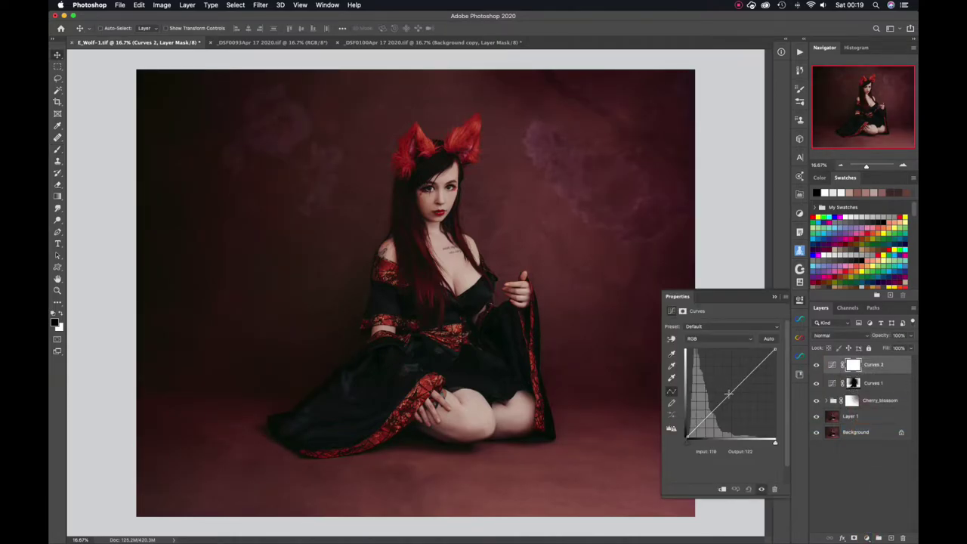
drag(728, 393, 745, 360)
click(800, 300)
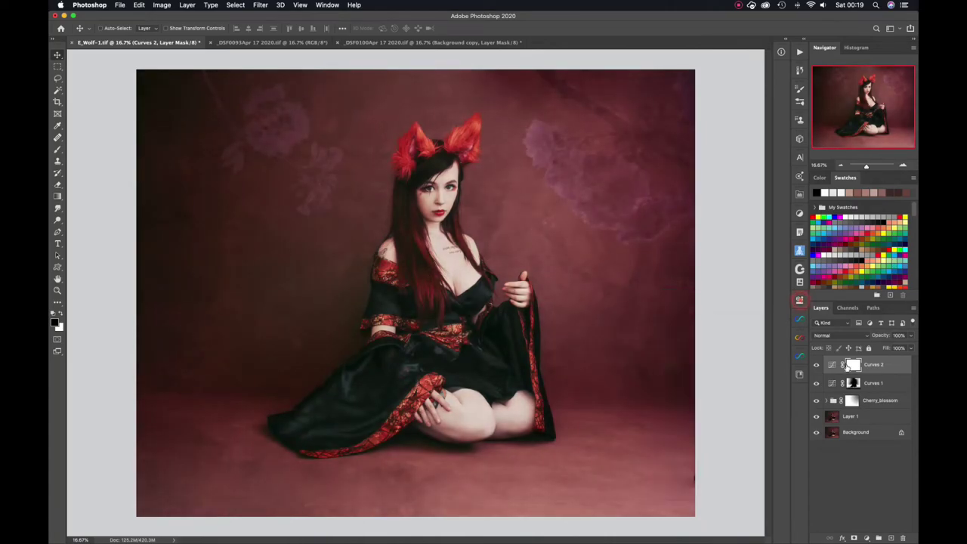
key(super+i)
Select the woman with Select Subject, feather the selection by 4 pixels, and invert it to cover the backdrop with its outline hidden
key(w)
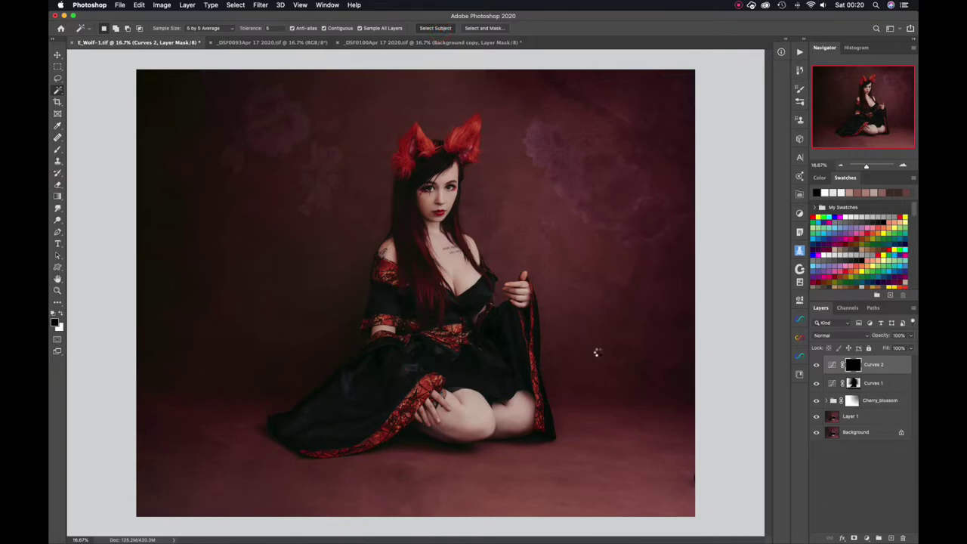
key(shift+F6)
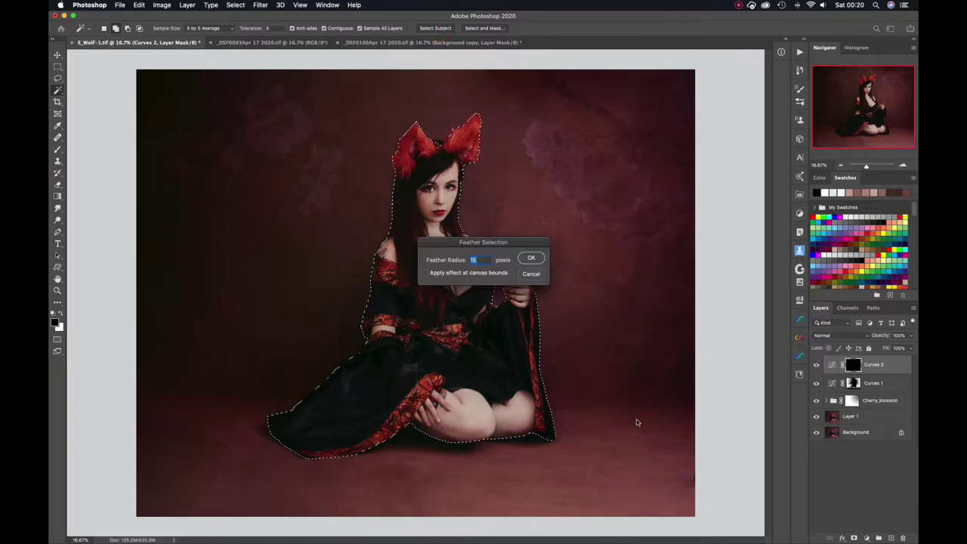
text(4)
key(Return)
key(super+shift+i)
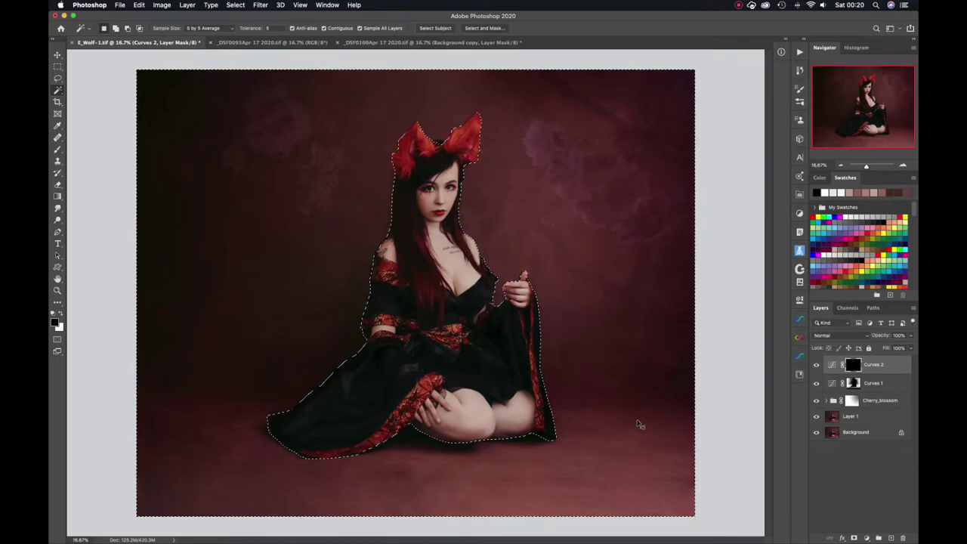
key(super+h)
Draw a white radial gradient on the Curves 2 mask from the woman's upper chest outward to brighten the backdrop behind her
key(g)
key(x)
drag(445, 241, 540, 152)
key(super+z)
click(163, 28)
drag(435, 233, 544, 147)
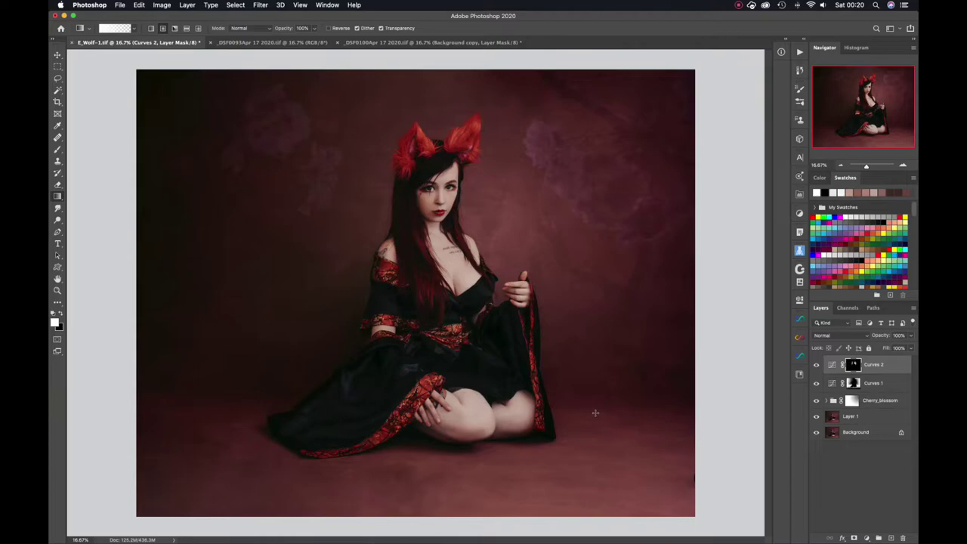
Try extra white radial gradients on the Curves 2 mask above the ears and from the hair toward the dress
drag(442, 148, 452, 88)
key(super+z)
drag(405, 217, 344, 355)
key(super+z)
Create the dodge and burn Curves layers D and B in Luminosity mode with black masks and group them as D&B
key(F2)
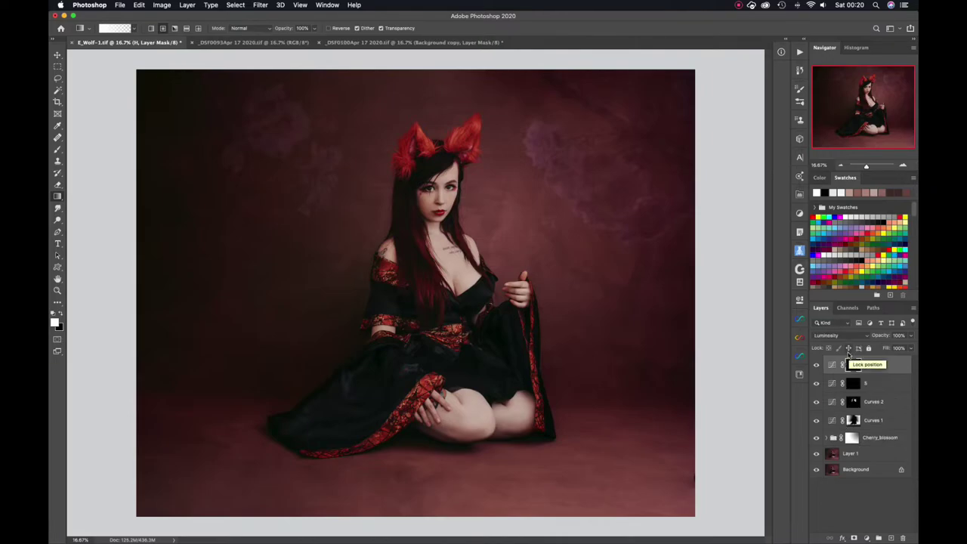
shift+click(882, 383)
key(super+g)
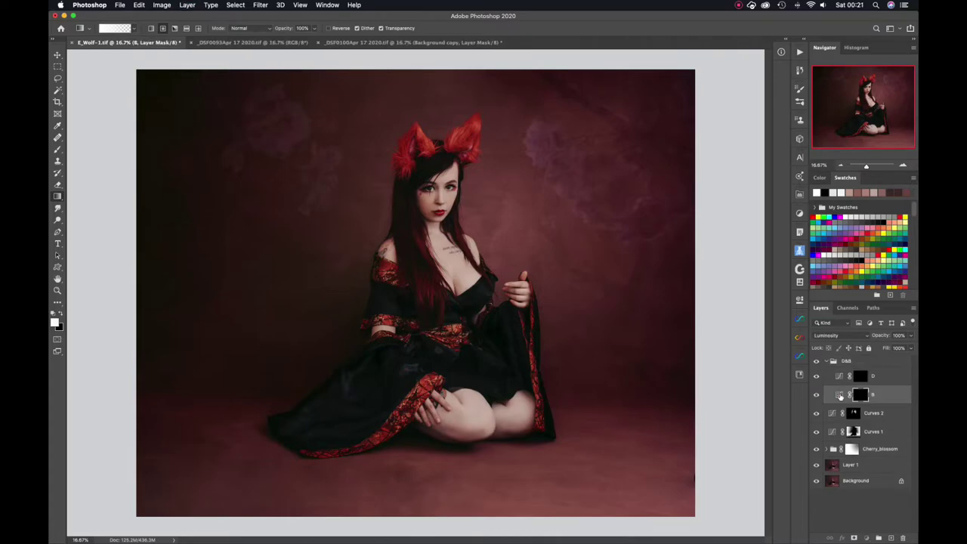
Paint white with the Brush tool at 10% flow on the B layer's mask over the woman's outfit
double_click(840, 395)
click(860, 395)
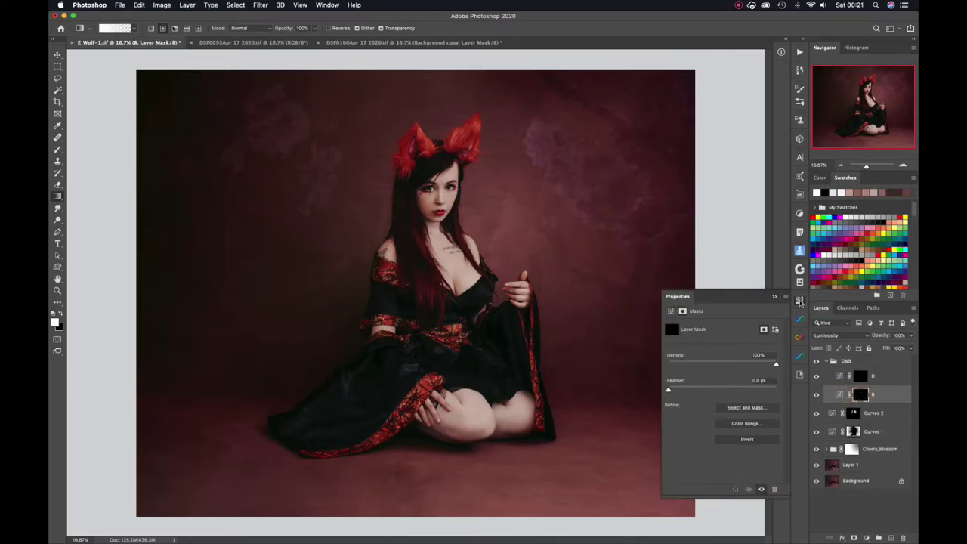
click(799, 300)
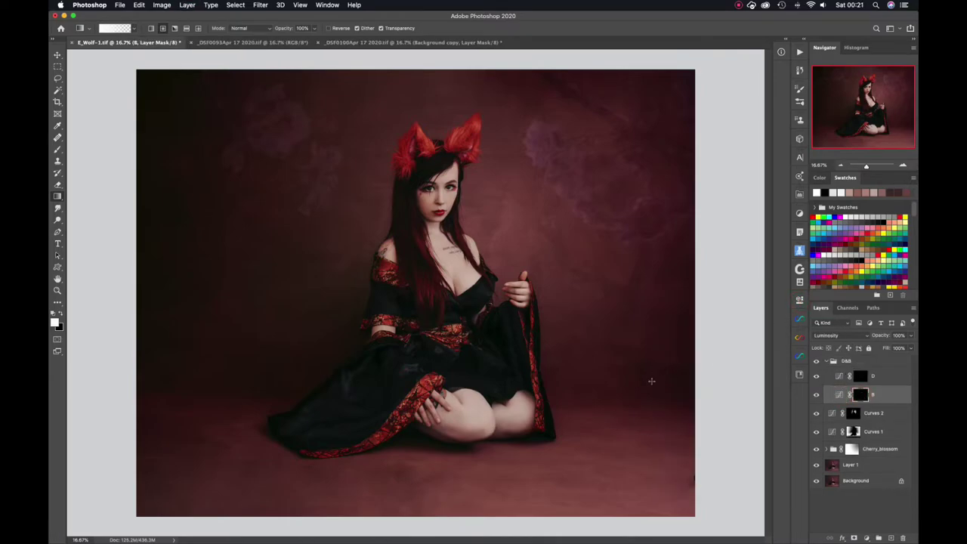
key(b)
drag(646, 382, 637, 392)
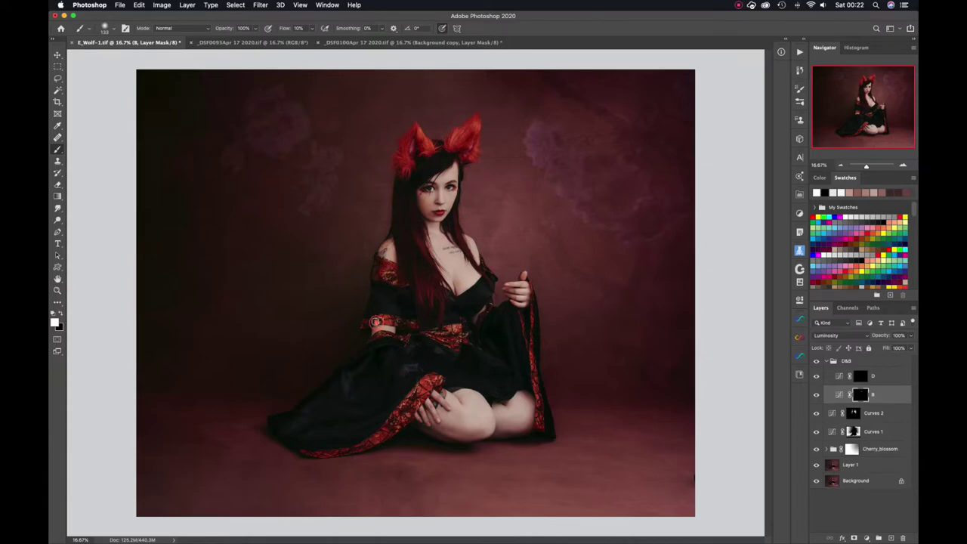
Paint white at 10% flow on the D layer's mask along the folds of the dress, bodice and sleeves to dodge them
click(860, 375)
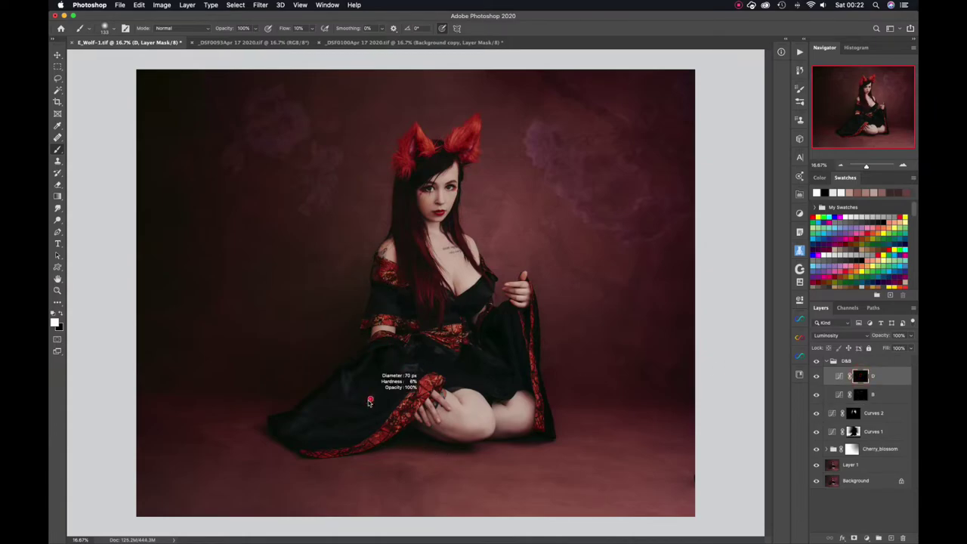
drag(351, 385, 345, 385)
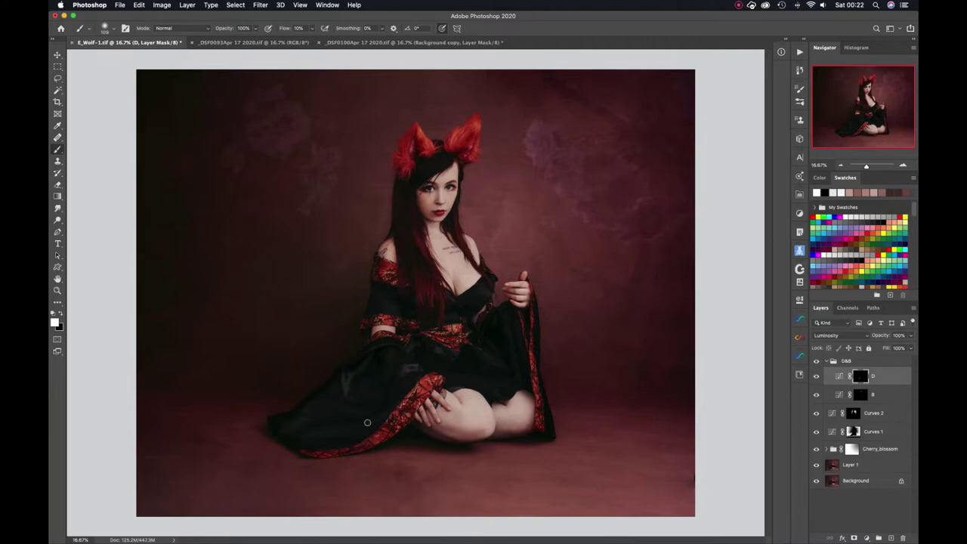
click(300, 417)
click(290, 424)
click(393, 396)
click(479, 359)
click(436, 349)
click(451, 316)
click(426, 323)
click(451, 302)
click(474, 298)
click(490, 279)
click(390, 306)
click(384, 268)
drag(390, 266, 396, 282)
ctrl+alt+drag(535, 323, 531, 312)
Duplicate the D layer and make the copy's mask active with white as the painting color
click(874, 378)
key(super+j)
key(x)
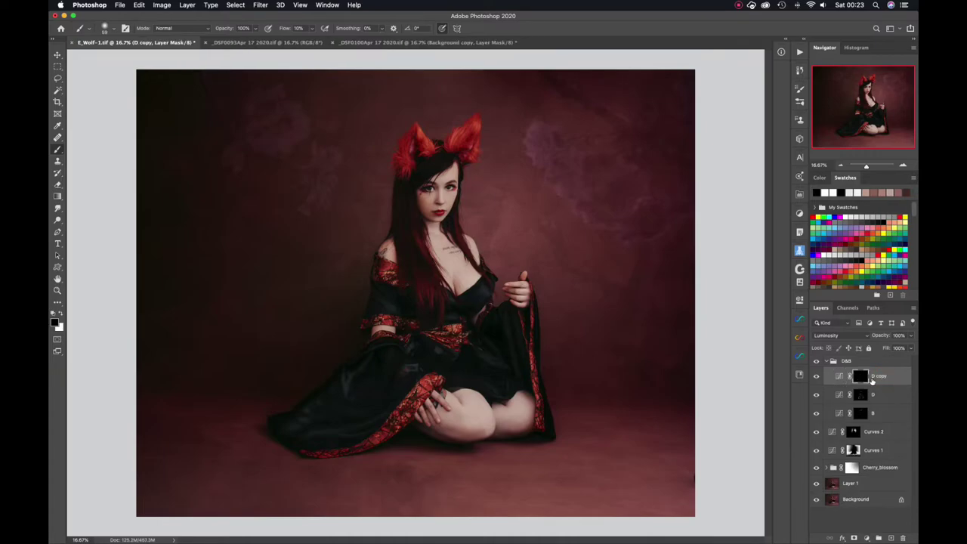
click(876, 378)
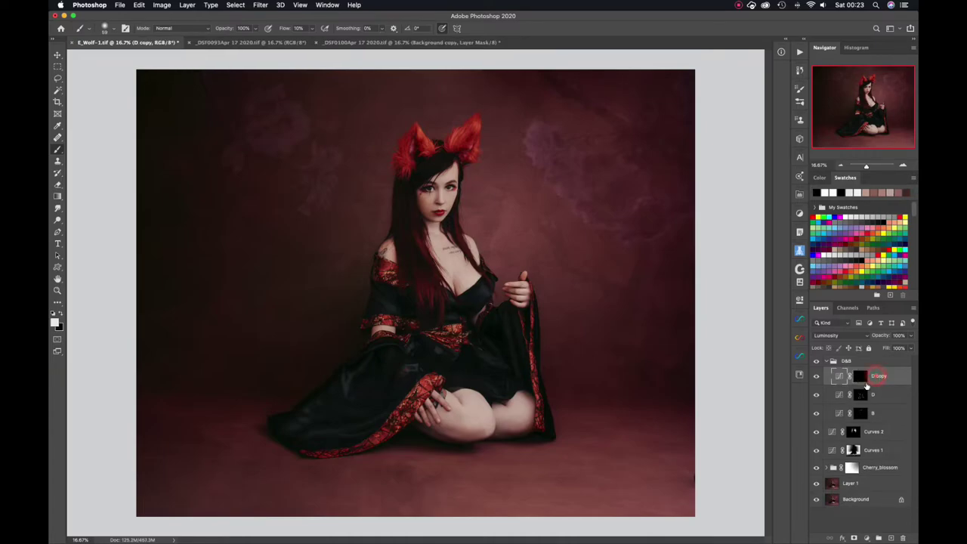
click(861, 376)
key(x)
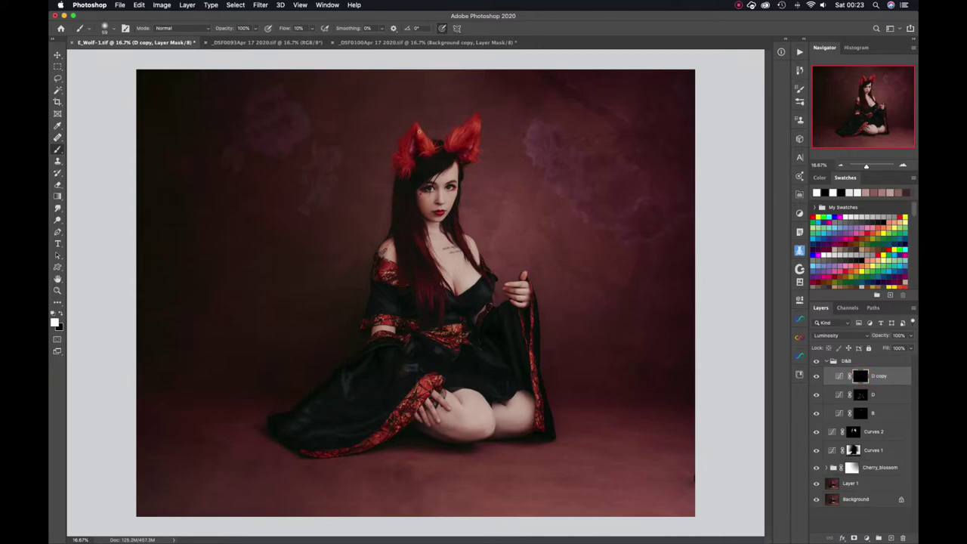
Paint white on the D copy layer's mask over the fur of the red ears to lift its highlights
click(903, 165)
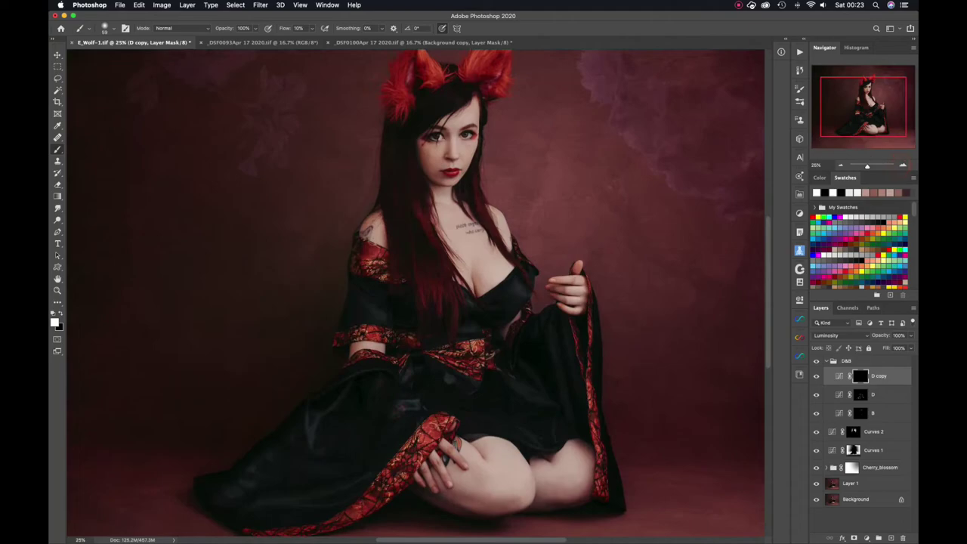
scroll(436, 98, up, 3)
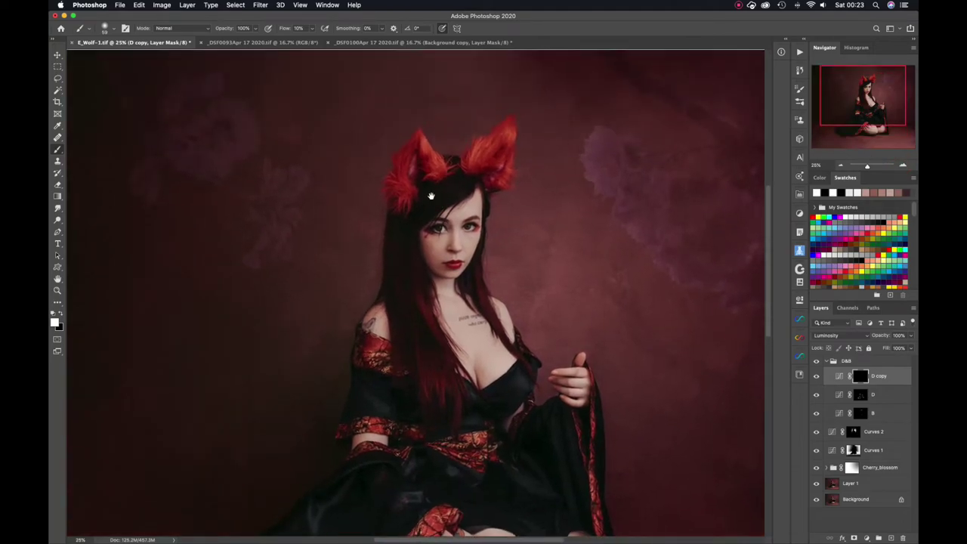
drag(407, 187, 397, 183)
key(super+z)
mouse_move(407, 162)
mouse_down()
mouse_move(404, 170)
mouse_move(408, 151)
mouse_up()
drag(643, 354, 621, 324)
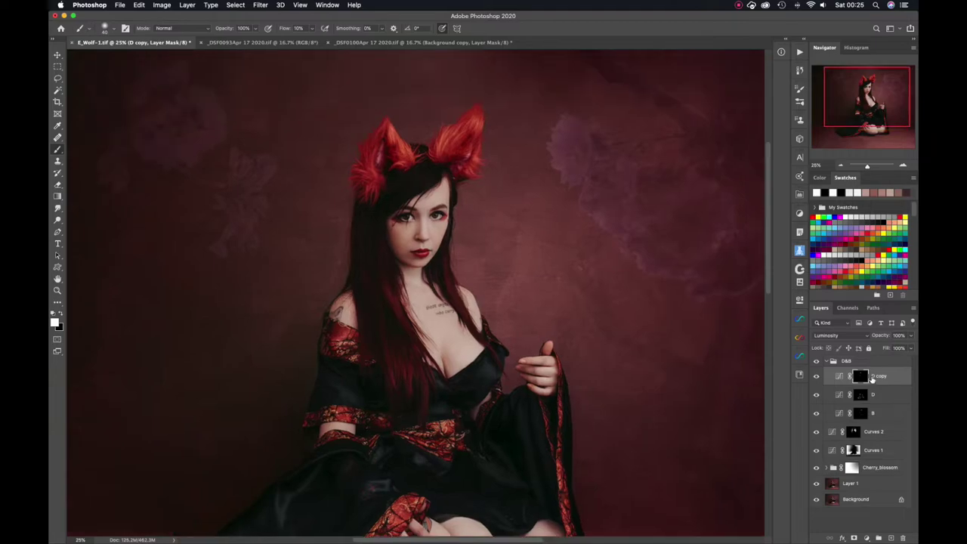
Duplicate the D copy layer, disable the duplicate's mask, and raise its curve to Input 93, Output 165
key(ctrl+j)
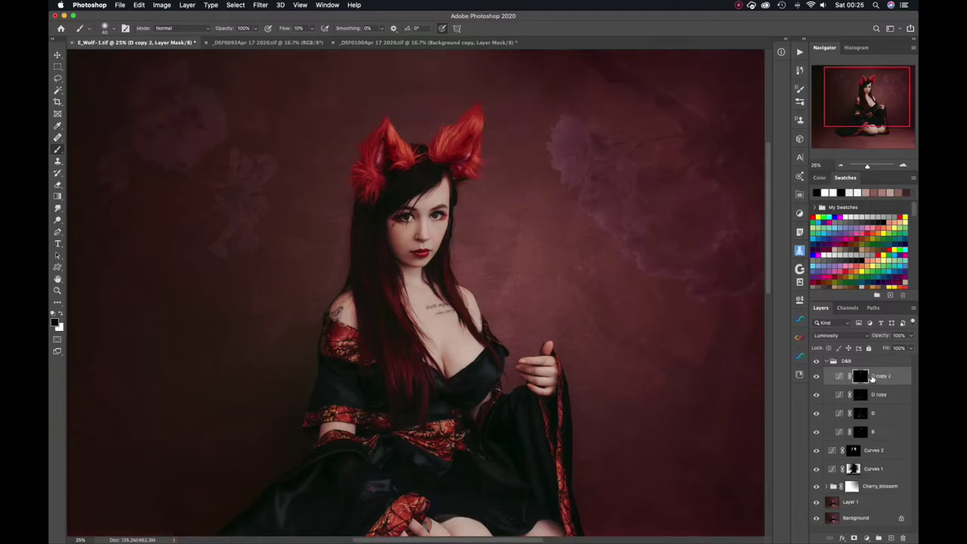
right_click(862, 378)
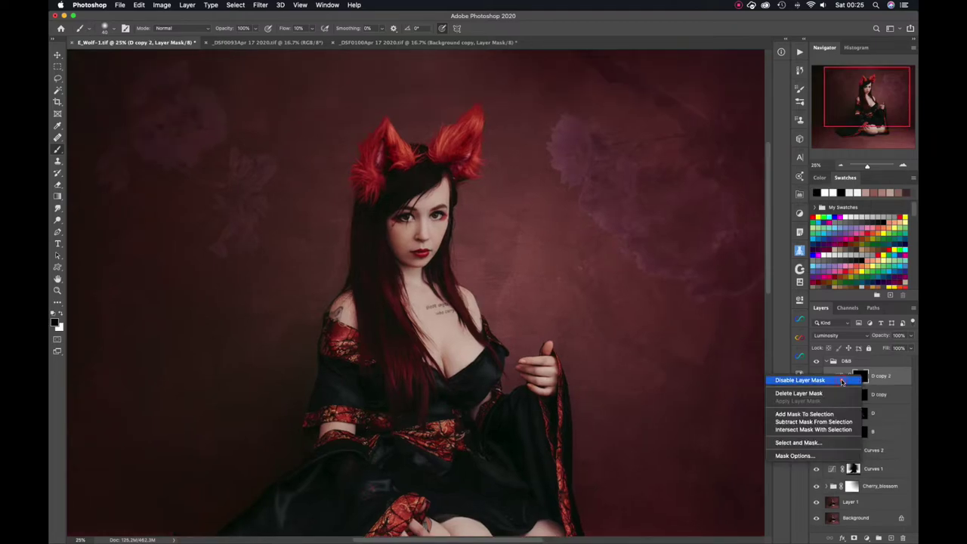
click(841, 381)
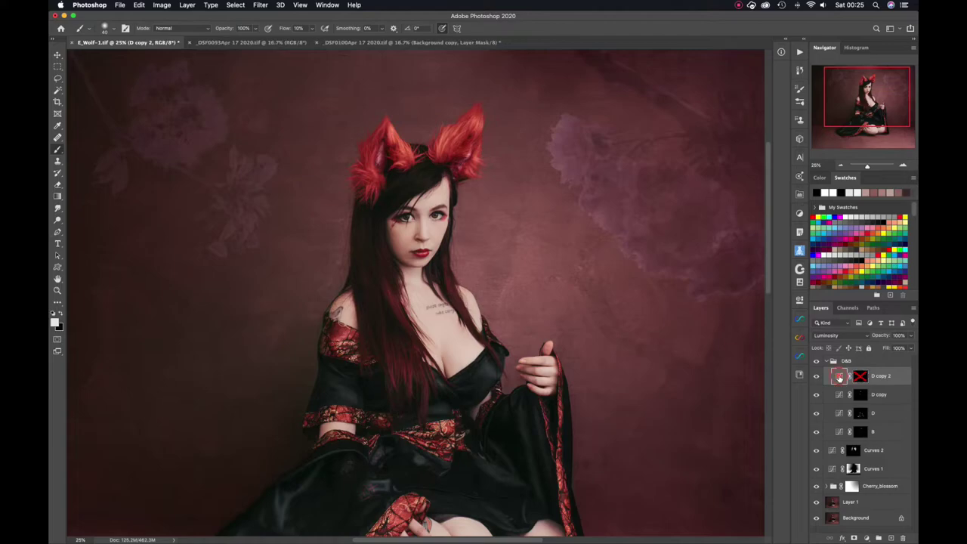
double_click(839, 377)
drag(726, 389, 720, 377)
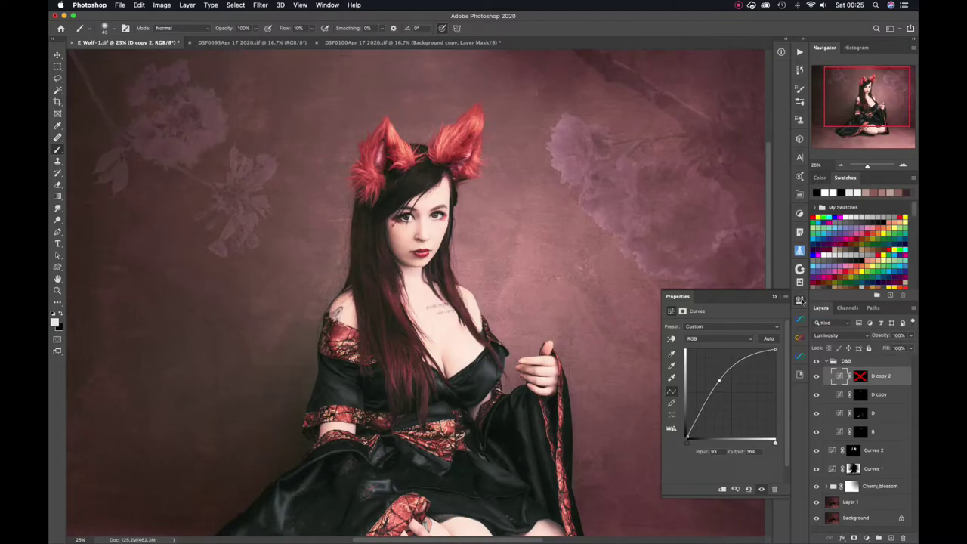
click(800, 301)
Re-enable the D copy 2 layer's mask and turn it completely black
click(861, 377)
key(super+i)
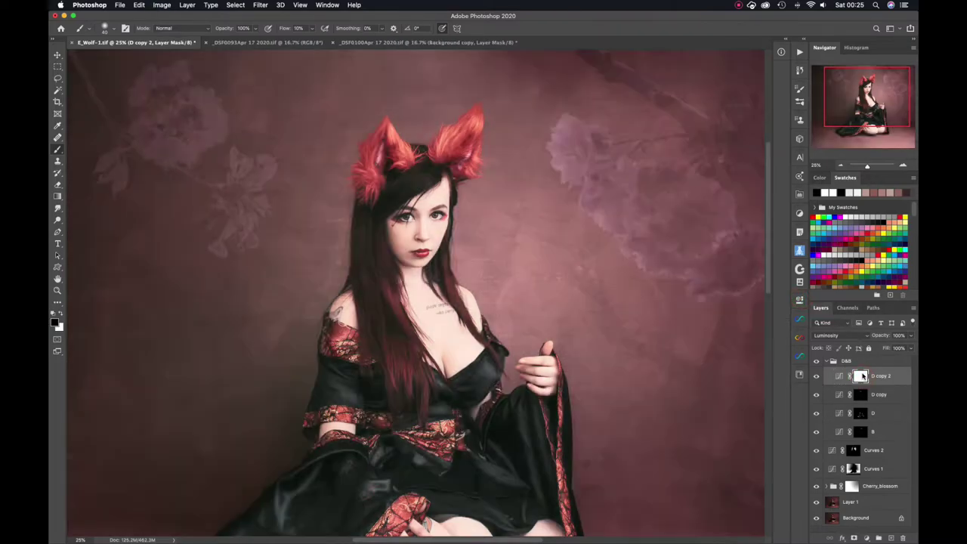
key(ctrl+i)
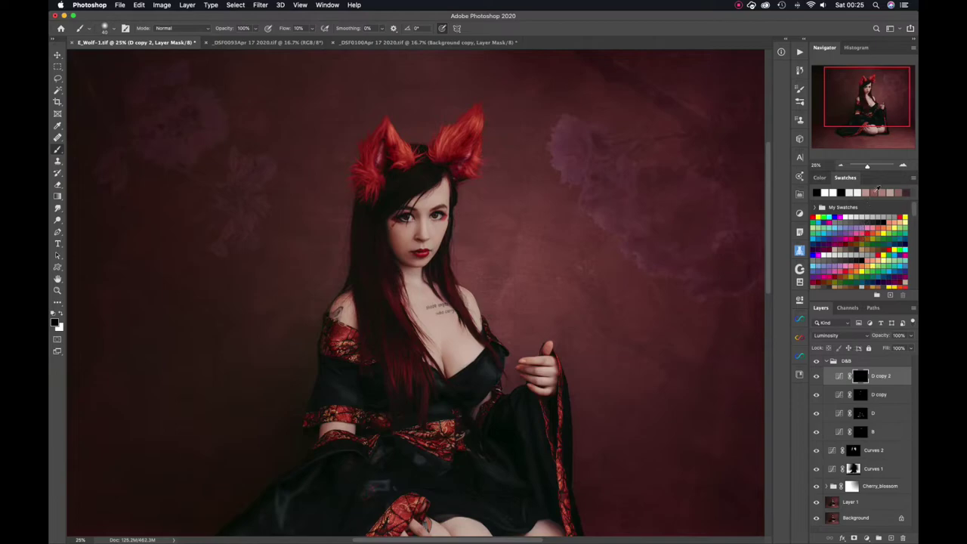
Paint white on the D copy 2 mask over both irises to brighten the eyes, and compare with the layer hidden
click(903, 164)
click(903, 165)
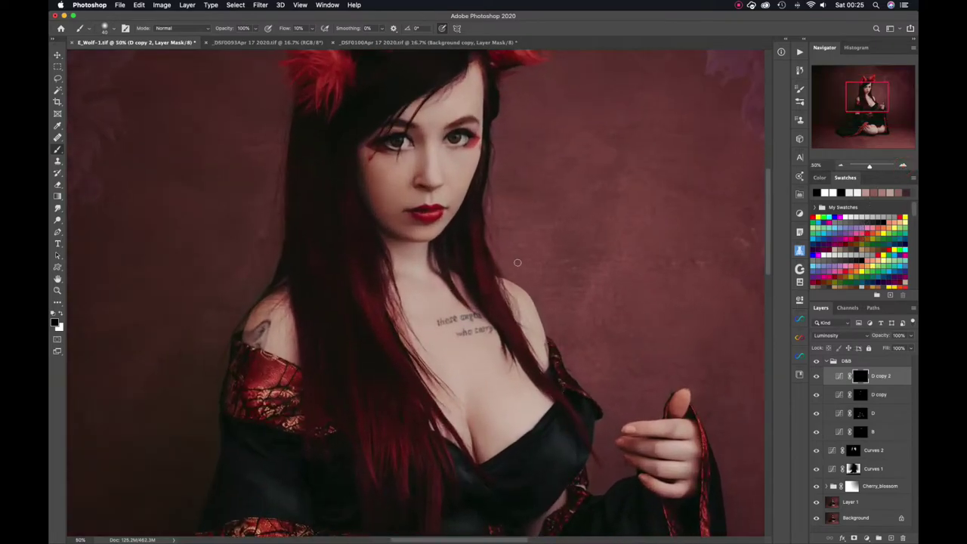
drag(498, 217, 550, 284)
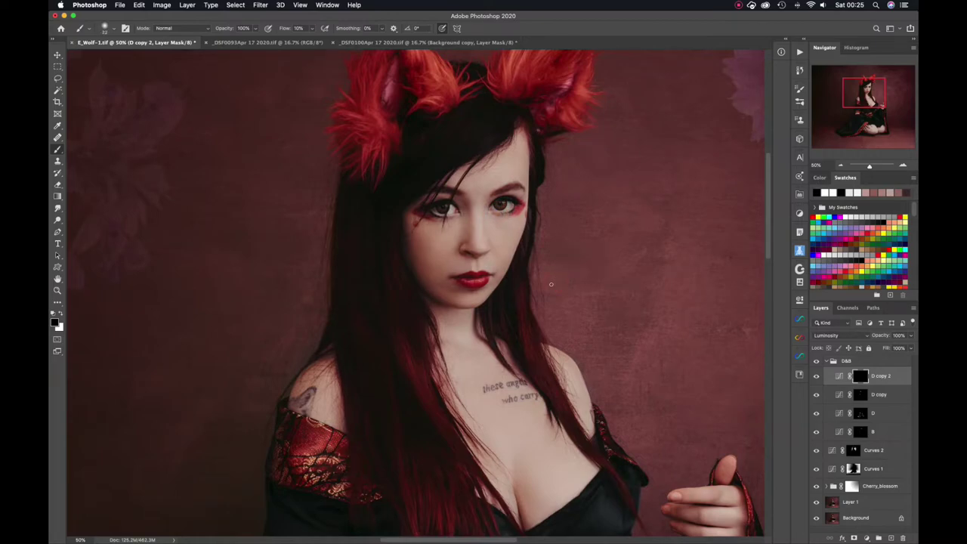
key(x)
drag(496, 202, 495, 204)
drag(441, 208, 443, 210)
click(815, 376)
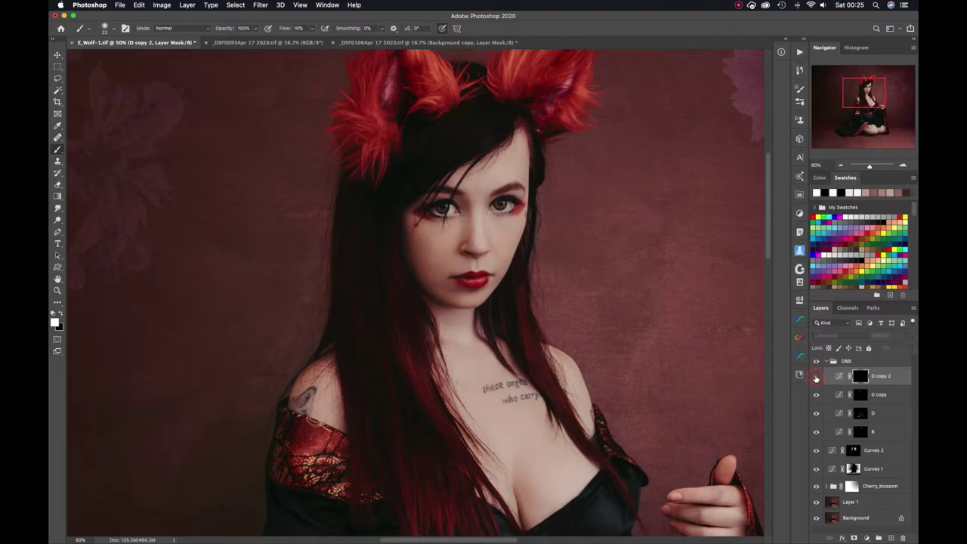
click(816, 377)
Add a Hue/Saturation adjustment above the D copy 2 layer and raise Saturation to +41
click(866, 537)
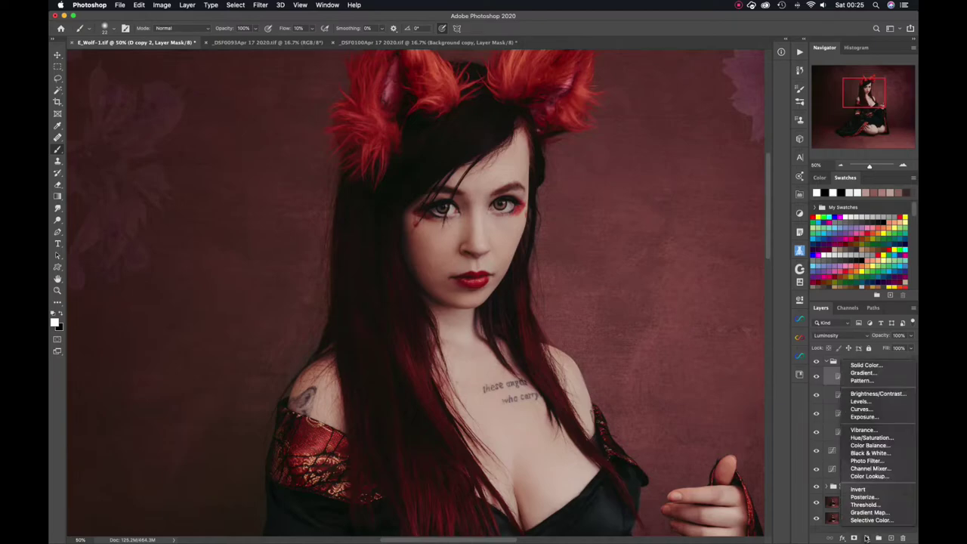
click(874, 438)
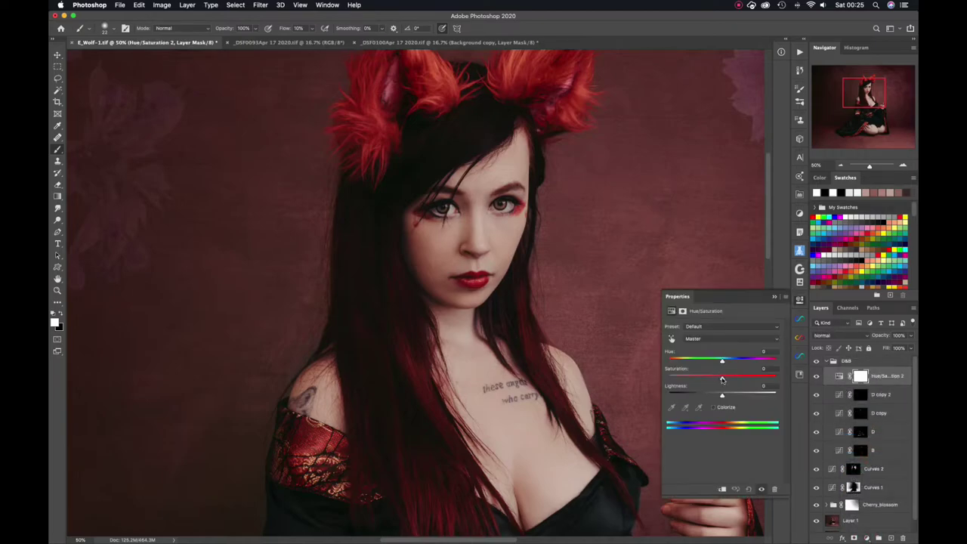
drag(722, 380, 746, 380)
Invert the Hue/Saturation layer's mask to black and leave the layer unclipped from D copy 2
alt+click(844, 385)
click(868, 377)
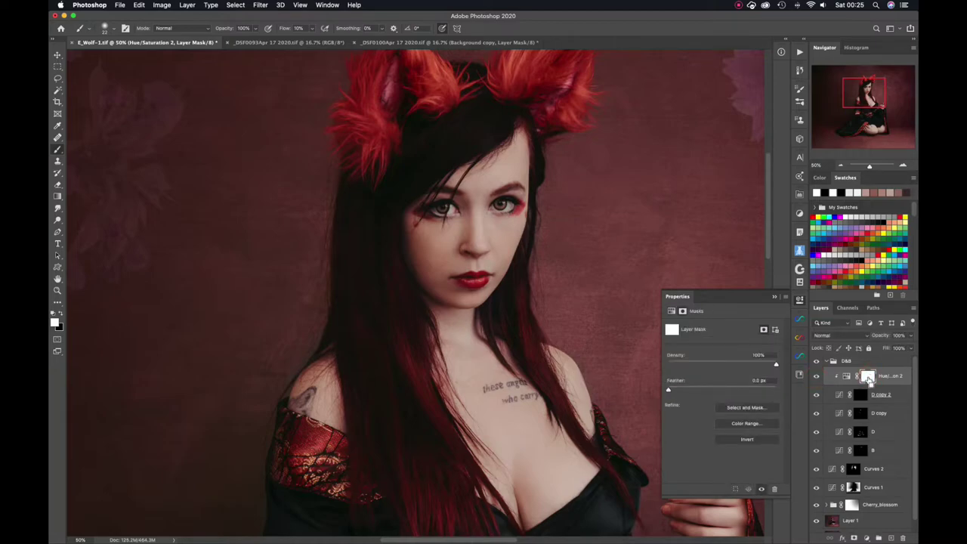
key(super+i)
mouse_move(858, 383)
mouse_down()
mouse_move(862, 398)
mouse_move(868, 378)
mouse_up()
click(839, 379)
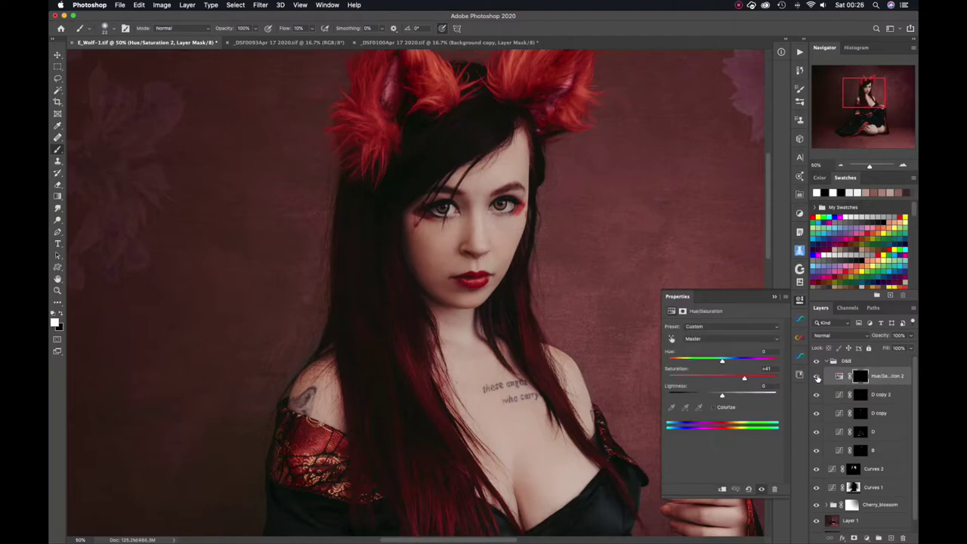
Paint white on the Hue/Saturation mask over both irises to intensify the eye color
click(817, 378)
click(818, 377)
click(861, 376)
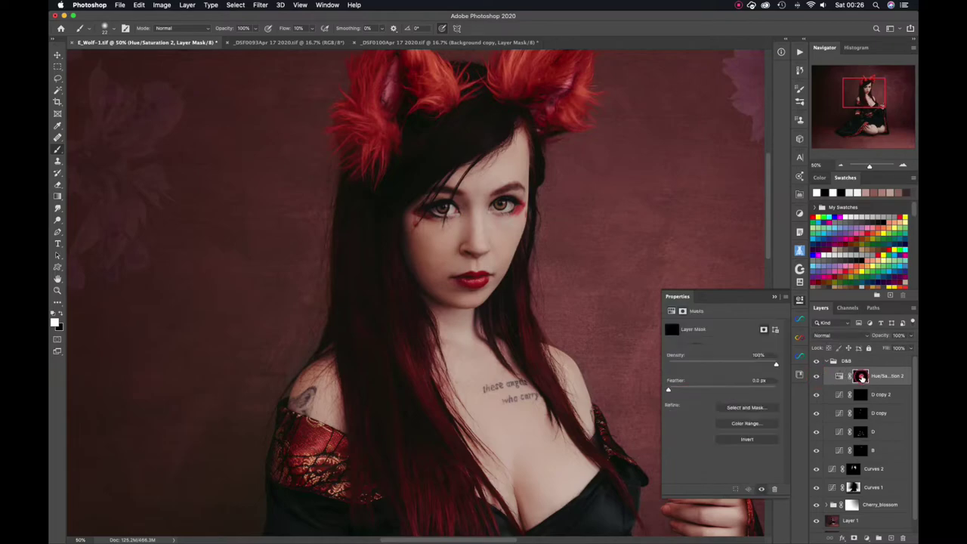
drag(497, 203, 500, 202)
drag(438, 207, 437, 206)
click(442, 210)
Compare the eyes by toggling the eye adjustment layers' visibility and temporarily disabling the Hue/Saturation mask
click(816, 394)
click(816, 376)
click(816, 376)
right_click(860, 377)
click(857, 380)
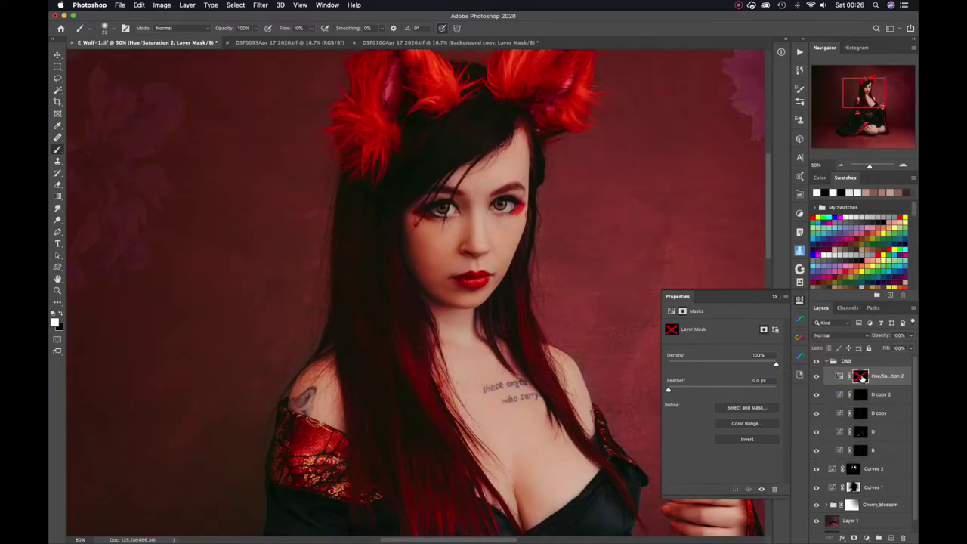
shift+click(861, 377)
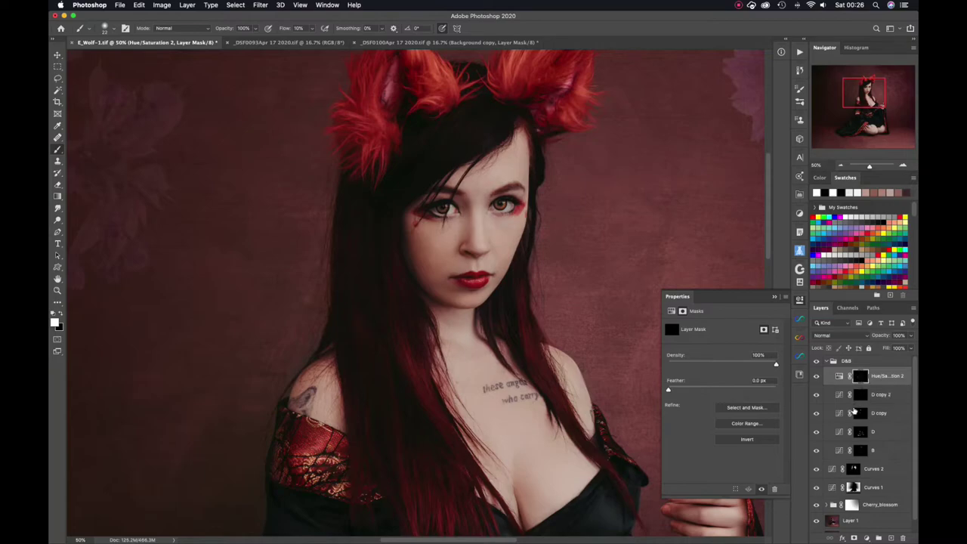
Add another Hue/Saturation adjustment at the top of the D&B group, set Saturation to +14, and invert its mask to black
click(868, 537)
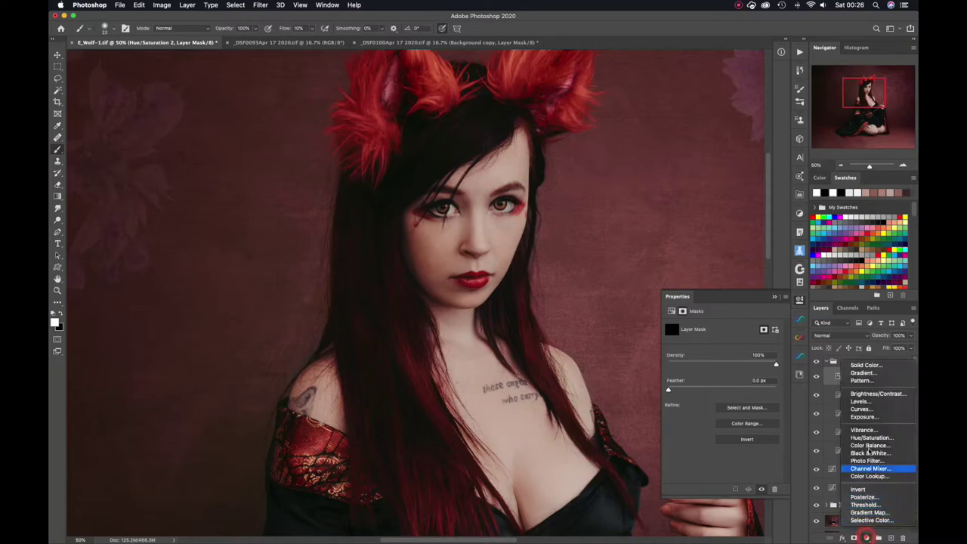
click(873, 438)
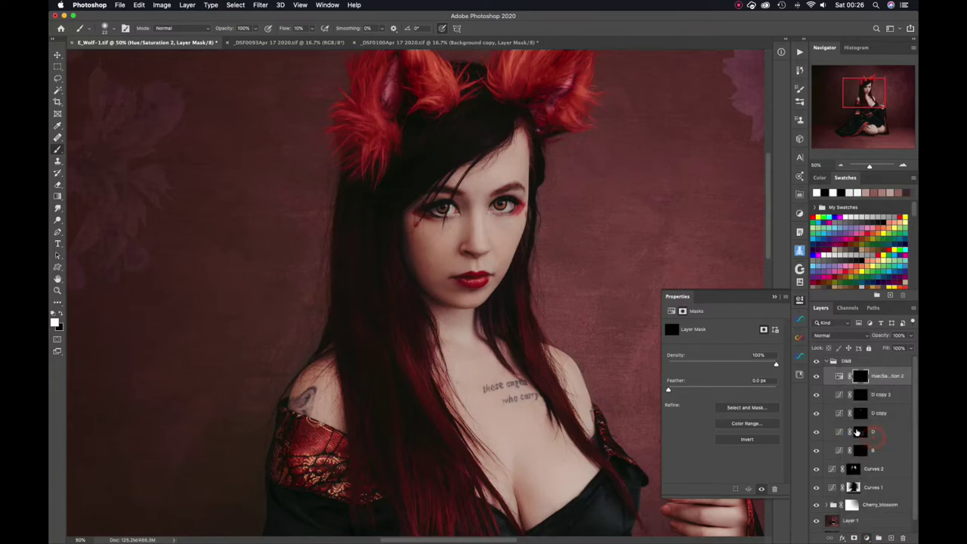
drag(722, 379, 730, 380)
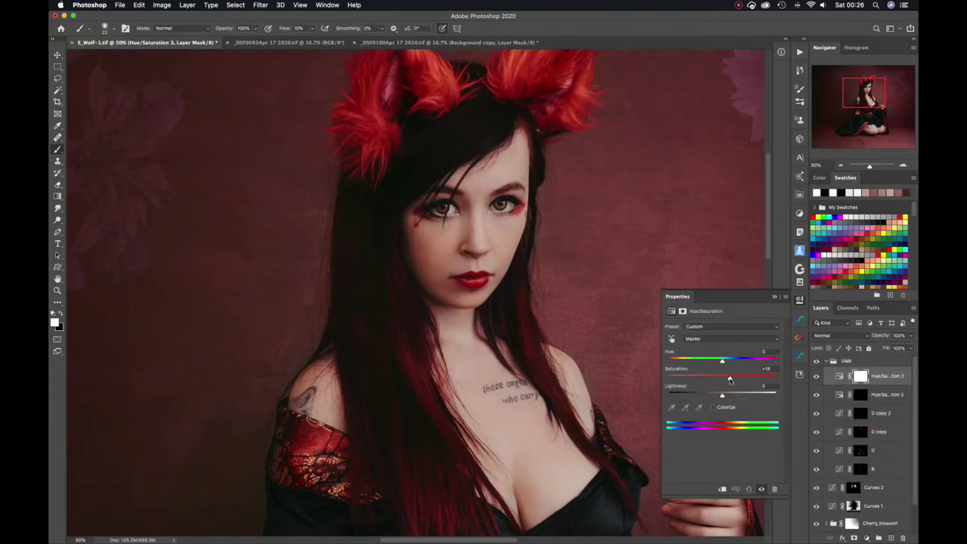
click(860, 375)
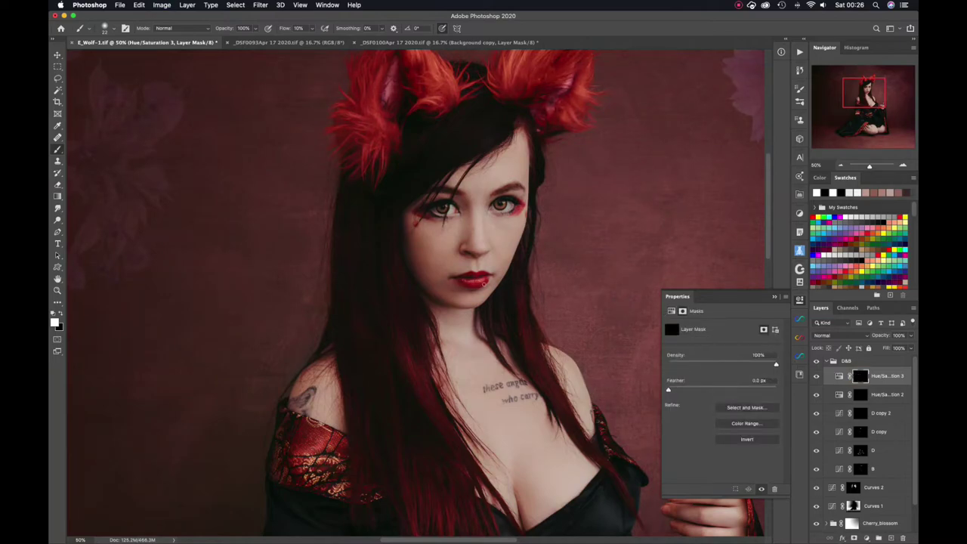
Paint white on the Hue/Saturation 3 mask over the lips, the red eye makeup and the fur ears
drag(464, 281, 470, 281)
drag(417, 213, 412, 224)
drag(539, 188, 500, 292)
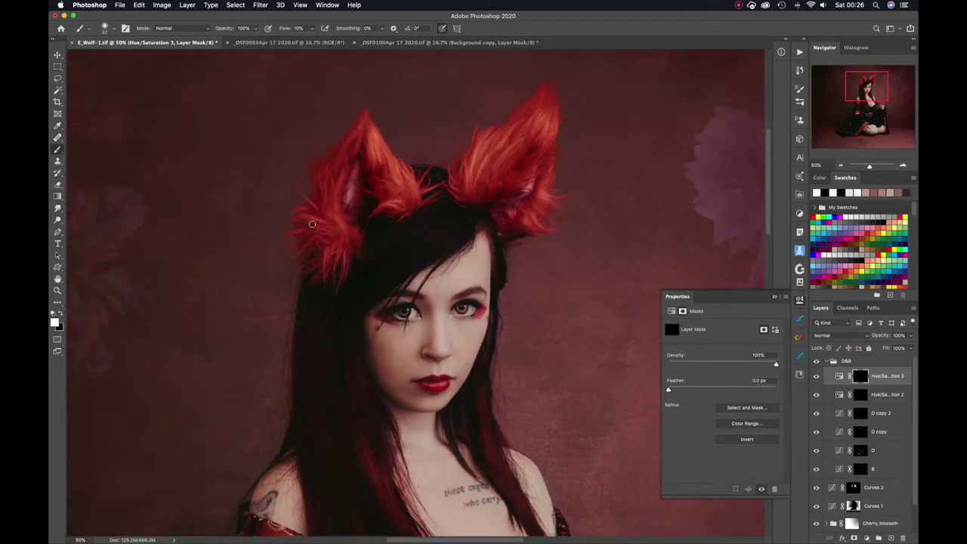
drag(314, 225, 304, 235)
key(super+z)
ctrl+alt+drag(342, 218, 355, 217)
Paint white on the Hue/Saturation 3 mask over the red shoulder, waist and hanging sleeve trim of the dress
drag(554, 384, 564, 201)
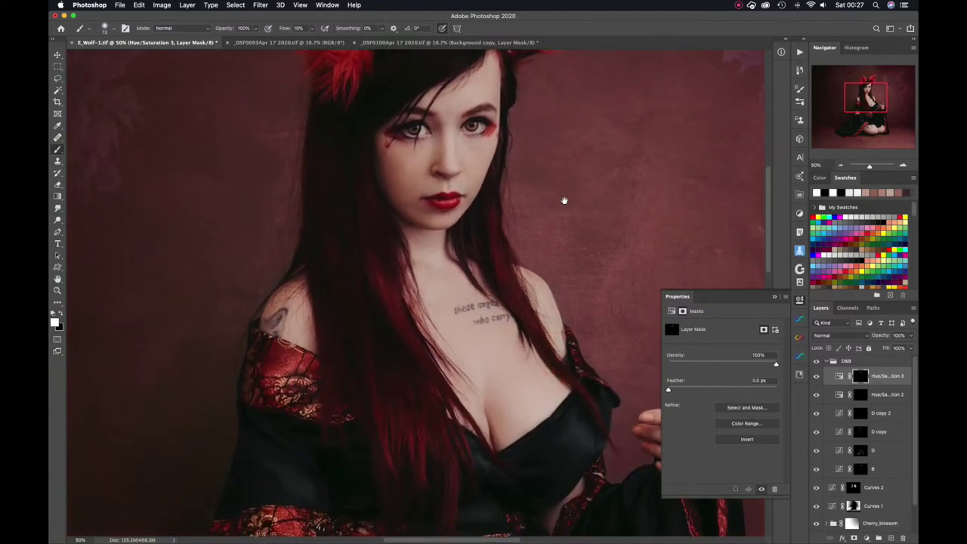
mouse_move(262, 370)
mouse_down()
mouse_move(255, 394)
mouse_move(295, 354)
mouse_move(307, 400)
mouse_move(322, 417)
mouse_move(337, 411)
mouse_move(313, 389)
mouse_up()
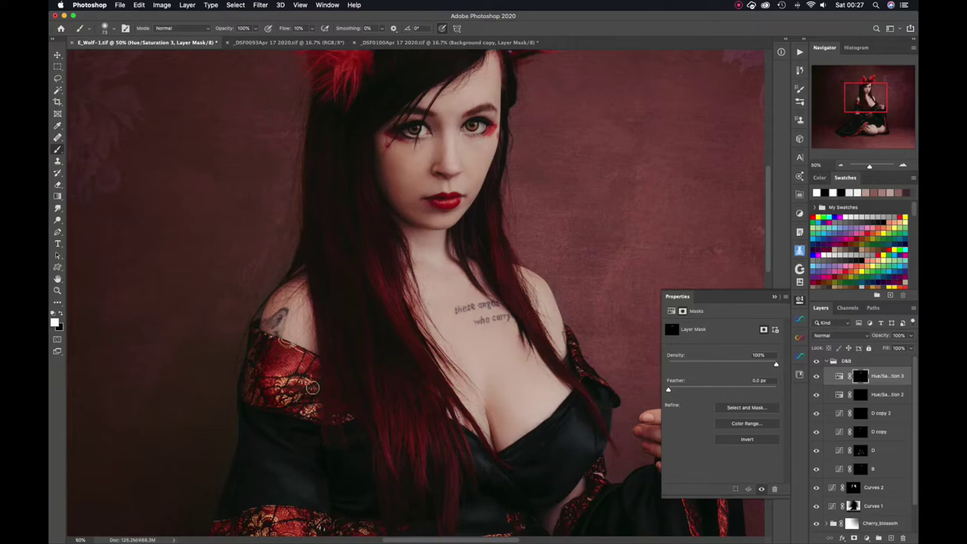
drag(561, 372, 457, 208)
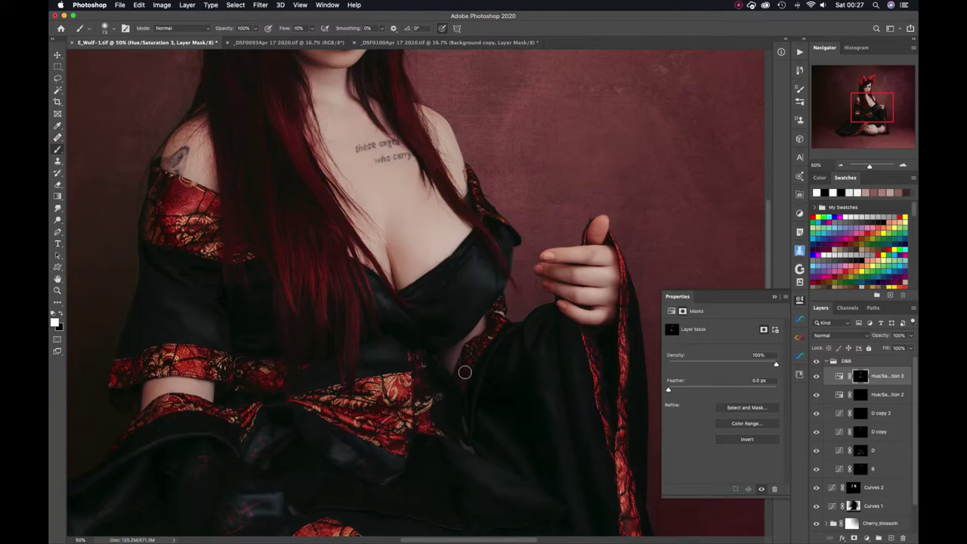
click(466, 376)
scroll(478, 409, down, 5)
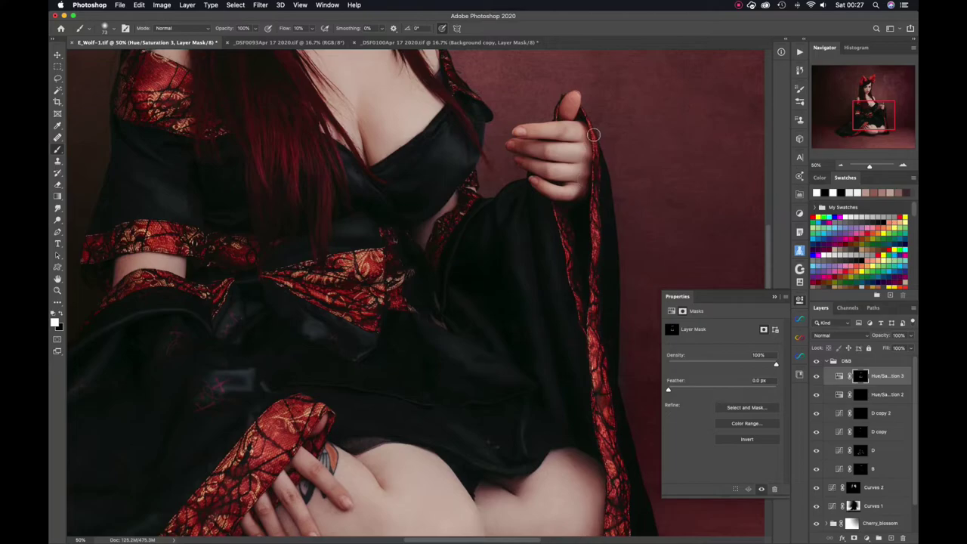
mouse_move(596, 188)
mouse_down()
mouse_move(593, 320)
mouse_move(615, 488)
mouse_move(605, 359)
mouse_move(558, 212)
mouse_move(591, 345)
mouse_up()
drag(551, 418, 532, 258)
mouse_move(596, 311)
mouse_down()
mouse_move(592, 253)
mouse_move(602, 319)
mouse_move(609, 310)
mouse_move(600, 393)
mouse_up()
Paint white on the Hue/Saturation 3 mask along the red patterned hem of the dress
drag(198, 380, 522, 337)
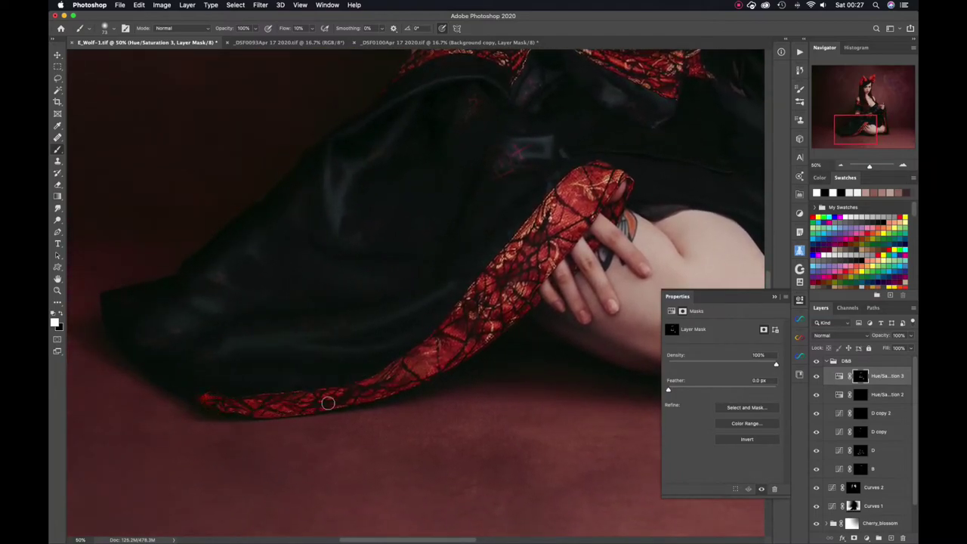
drag(364, 391, 475, 331)
mouse_move(620, 209)
mouse_down()
mouse_move(607, 208)
mouse_move(613, 220)
mouse_move(456, 375)
mouse_move(581, 250)
mouse_move(576, 388)
mouse_up()
key(space)
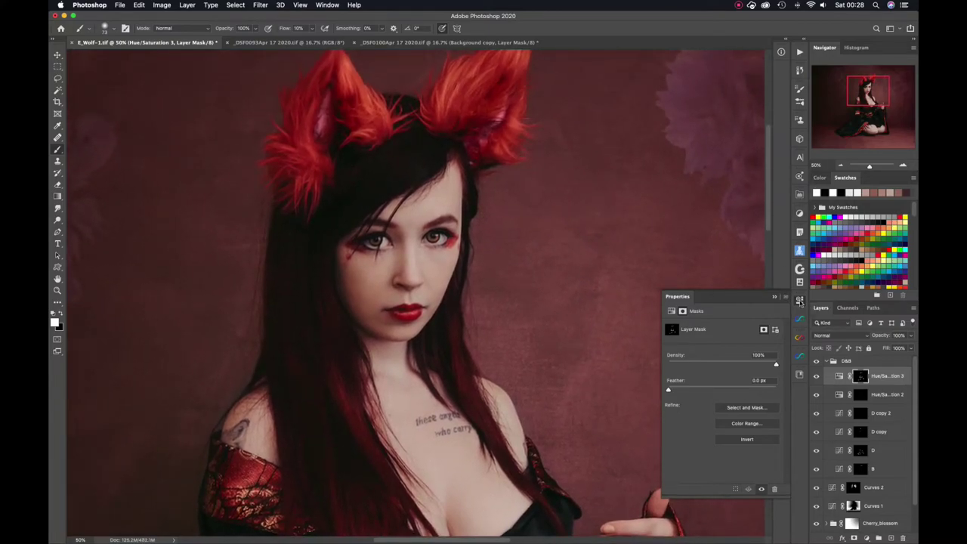
click(800, 300)
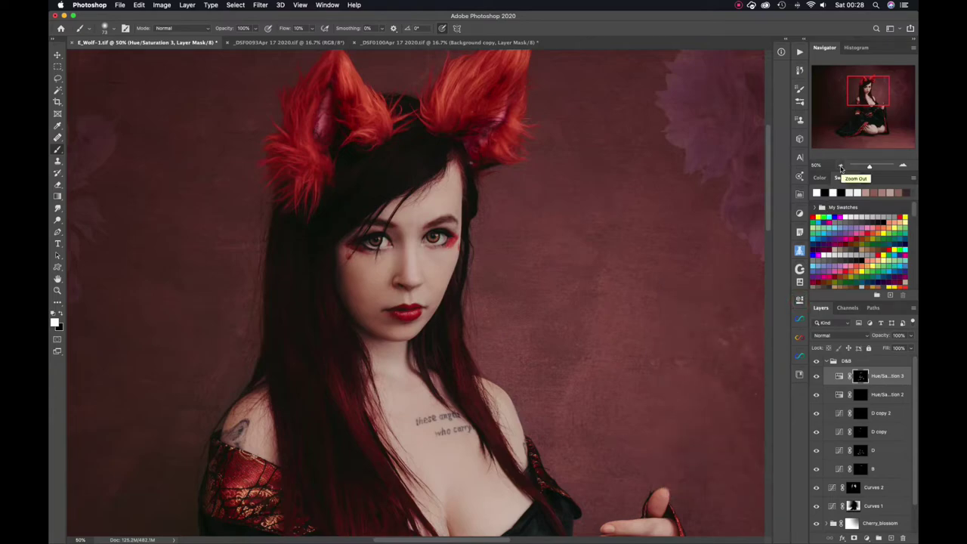
Check the D copy layer's effect, then paint white on its mask with a smaller brush to dodge highlights in the hair
click(860, 432)
click(815, 432)
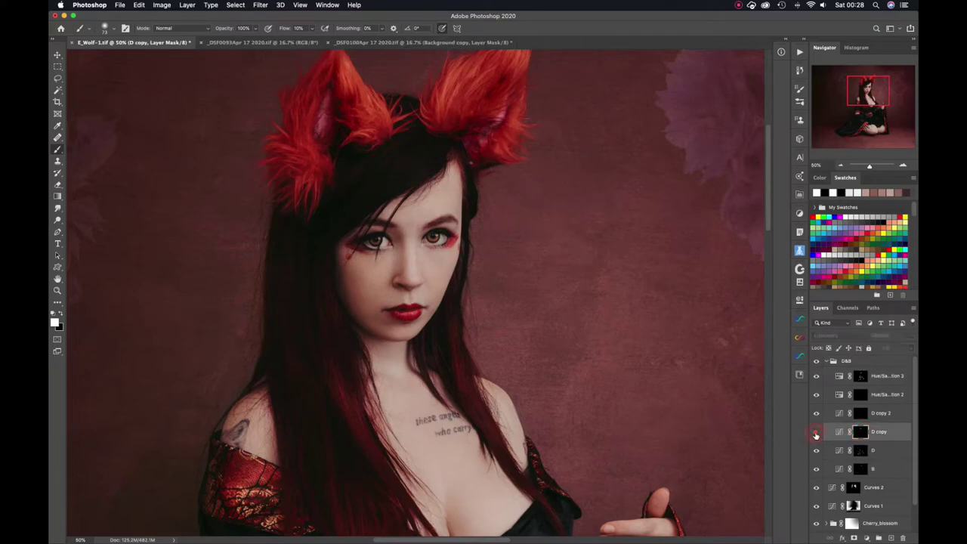
click(816, 432)
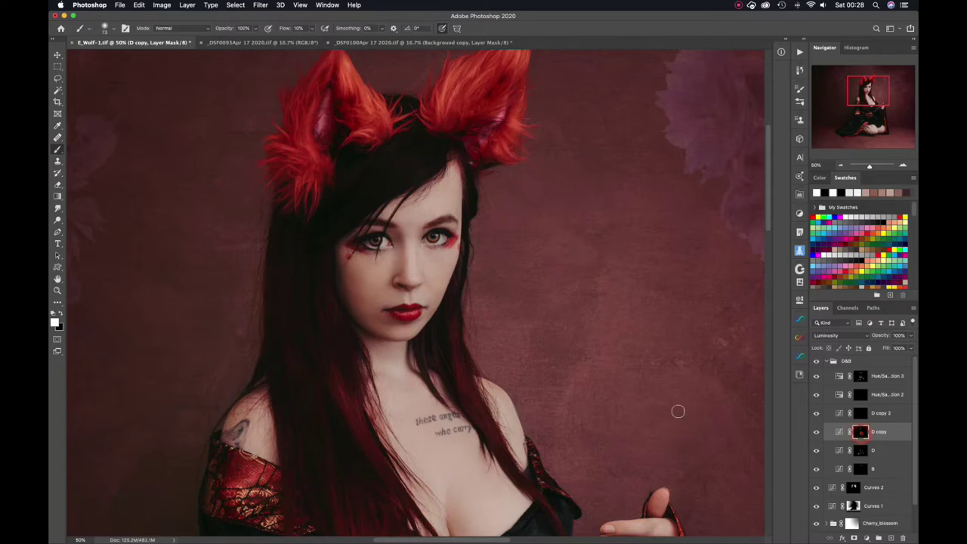
drag(486, 330, 468, 332)
click(329, 338)
click(370, 184)
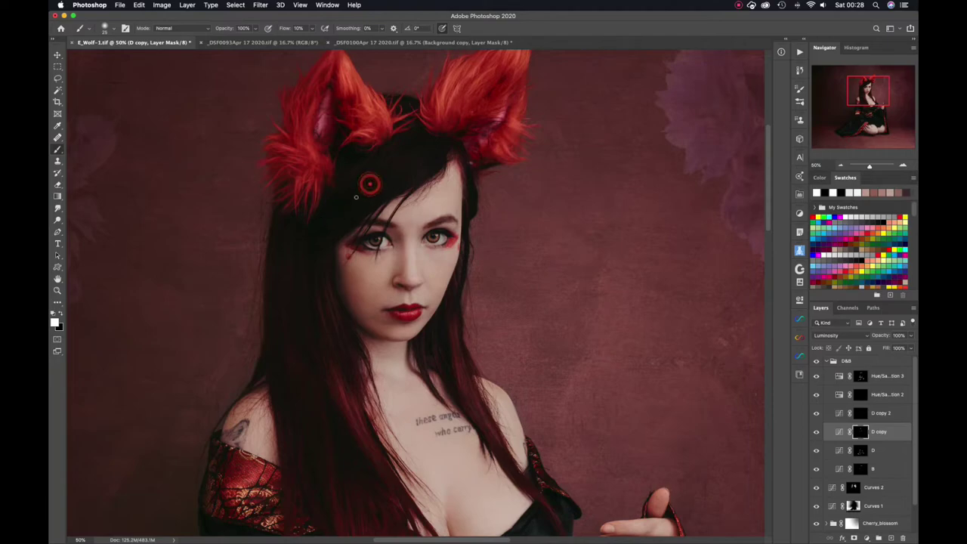
click(322, 227)
click(386, 181)
click(413, 165)
click(423, 171)
click(344, 184)
click(417, 135)
click(465, 197)
click(438, 369)
drag(552, 352, 567, 182)
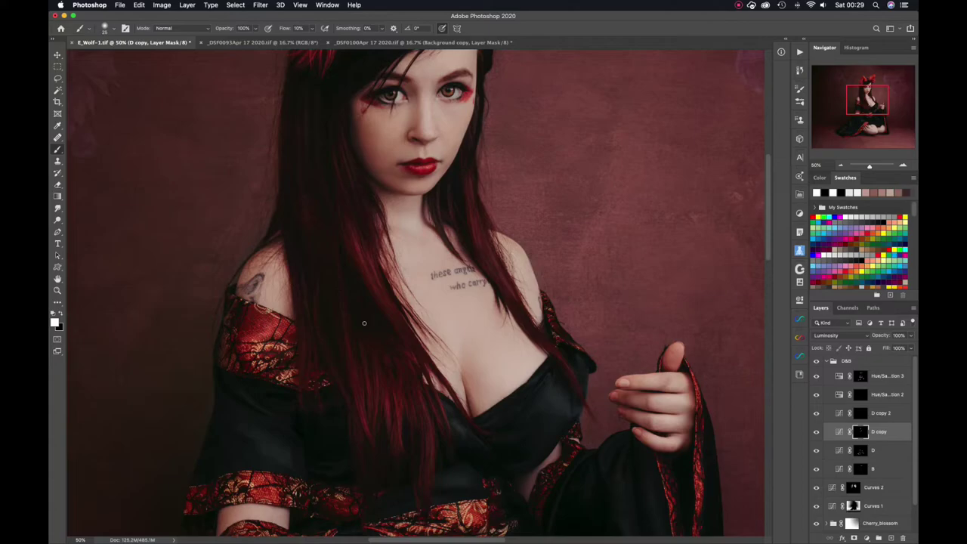
Paint white on the Hue/Saturation 3 mask with a larger brush over the long hair to enrich its red color
click(828, 379)
drag(450, 327, 460, 327)
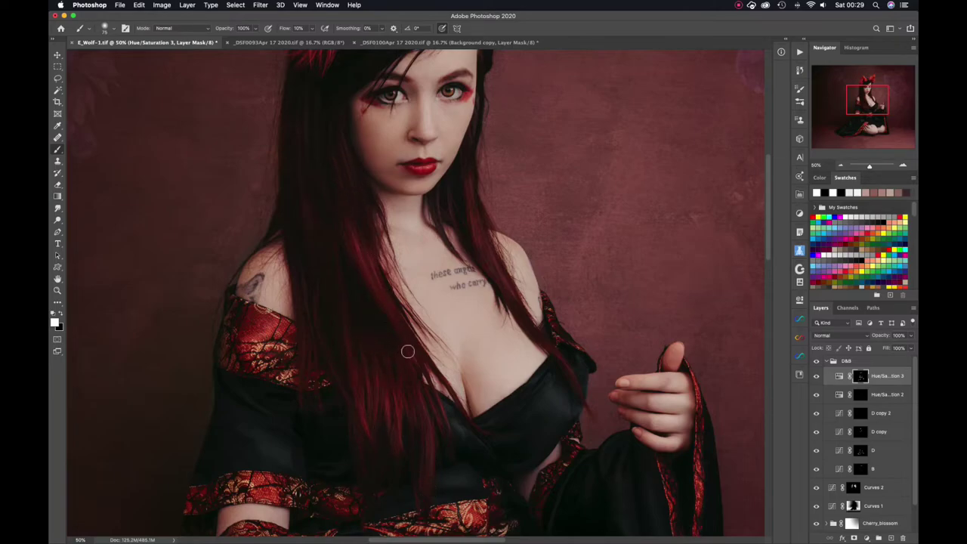
mouse_move(316, 383)
mouse_down()
mouse_move(305, 340)
mouse_move(301, 138)
mouse_up()
drag(341, 210, 336, 114)
drag(547, 344, 563, 368)
drag(504, 216, 501, 352)
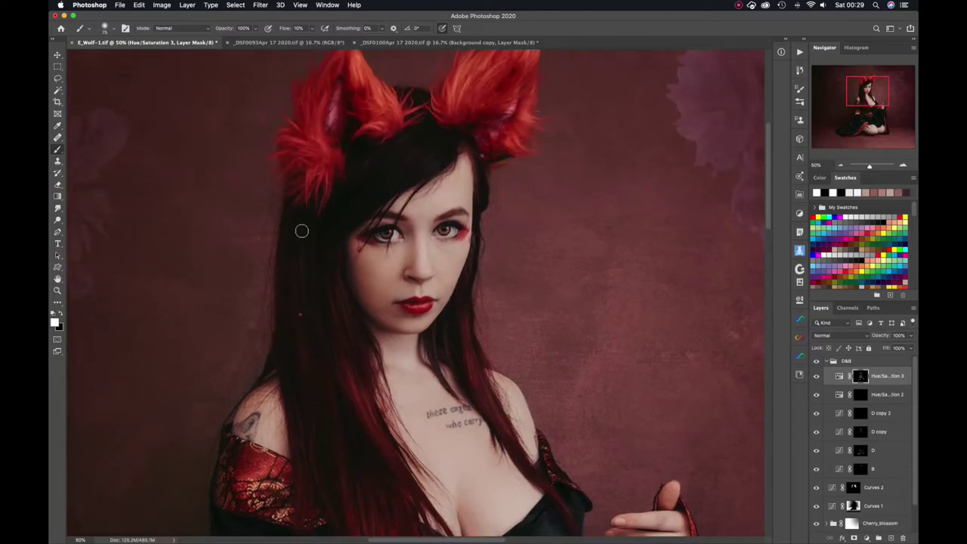
Collapse the D&B group and create a new layer named specular above it
click(826, 361)
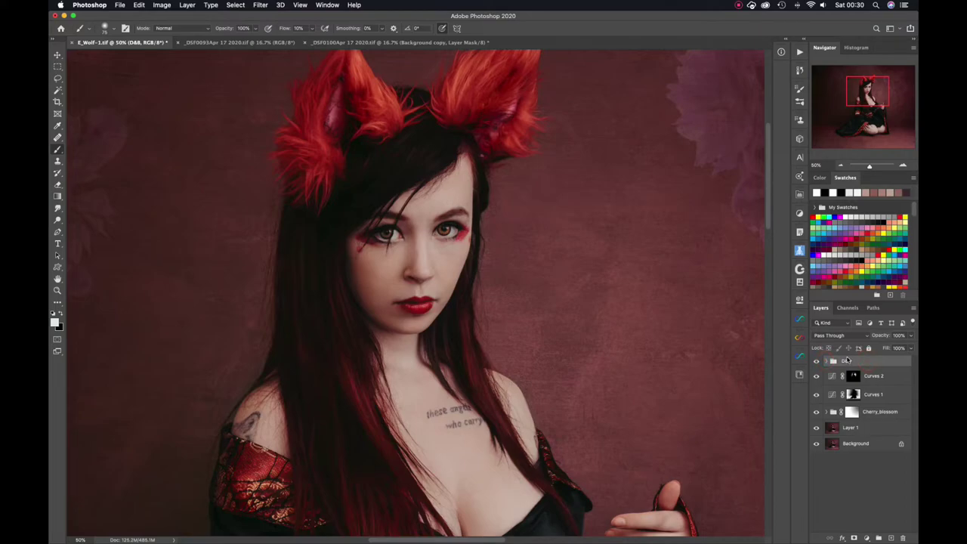
key(super+shift+n)
text(w)
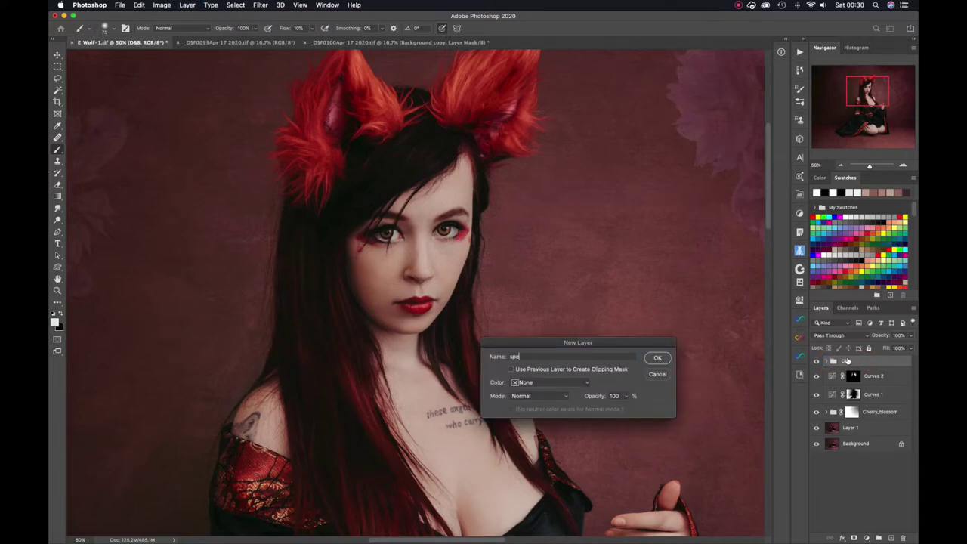
key(Return)
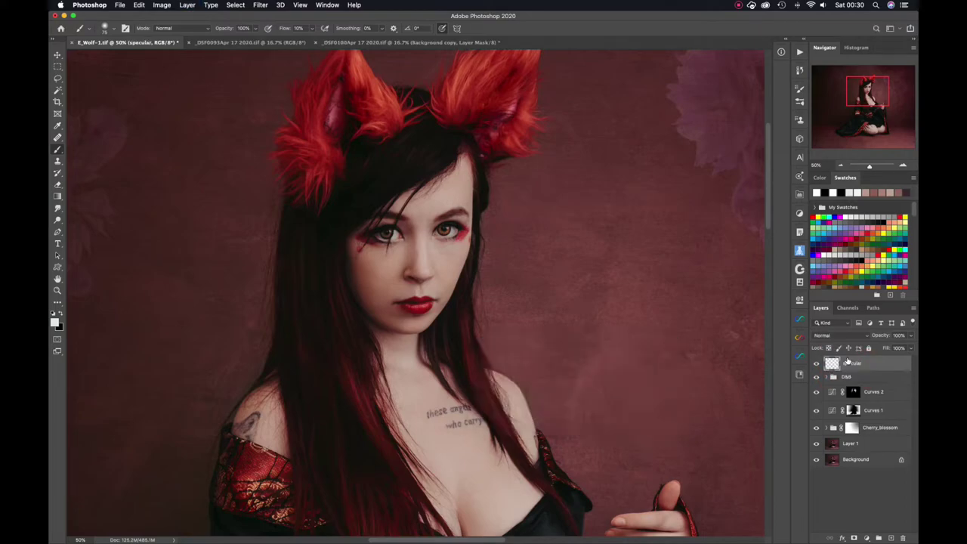
Make white the foreground color, reduce the brush size, and set the specular layer's blend mode to Screen
key(d)
key(x)
drag(476, 344, 467, 341)
double_click(885, 365)
key(Escape)
click(867, 337)
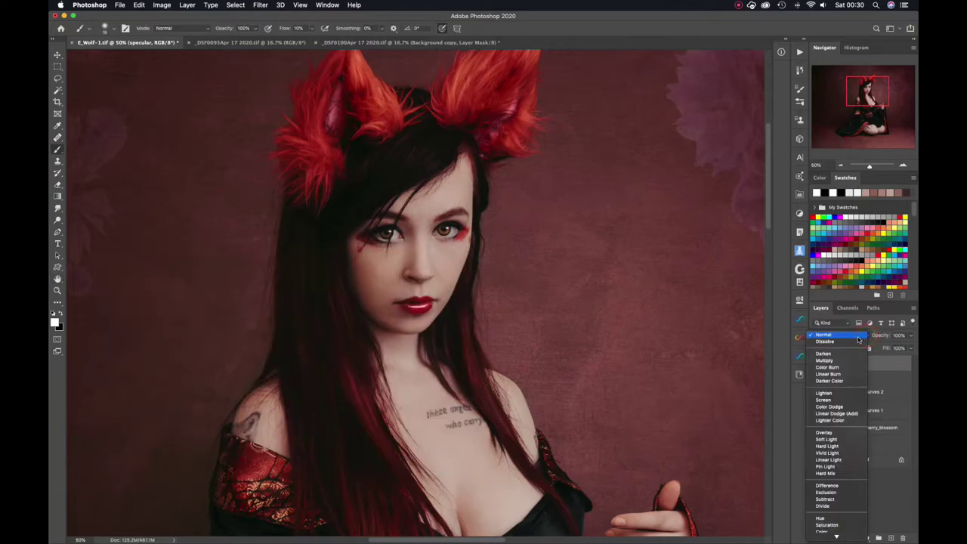
click(830, 401)
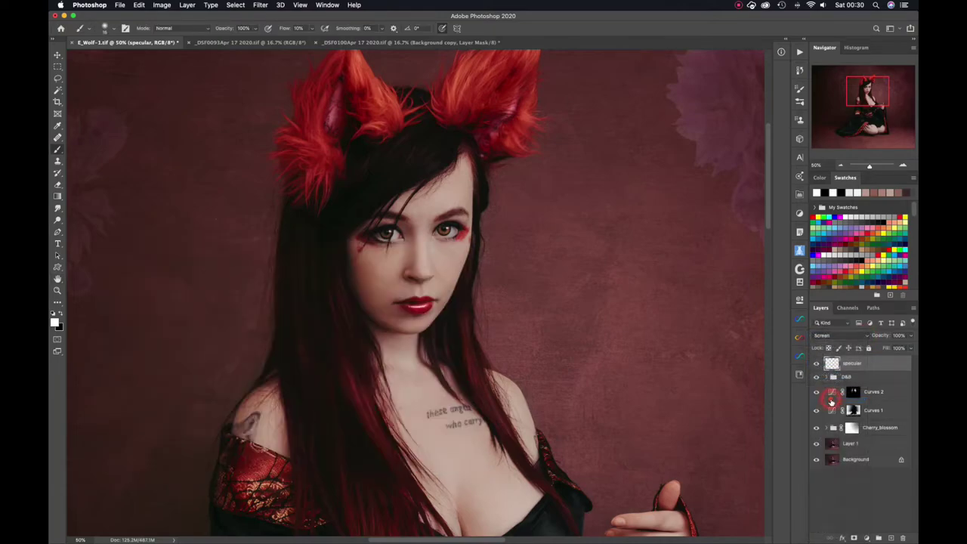
Split the specular layer's Blend If underlying-layer shadow slider to 43 / 142 and apply the blending options
double_click(880, 364)
drag(393, 249, 794, 163)
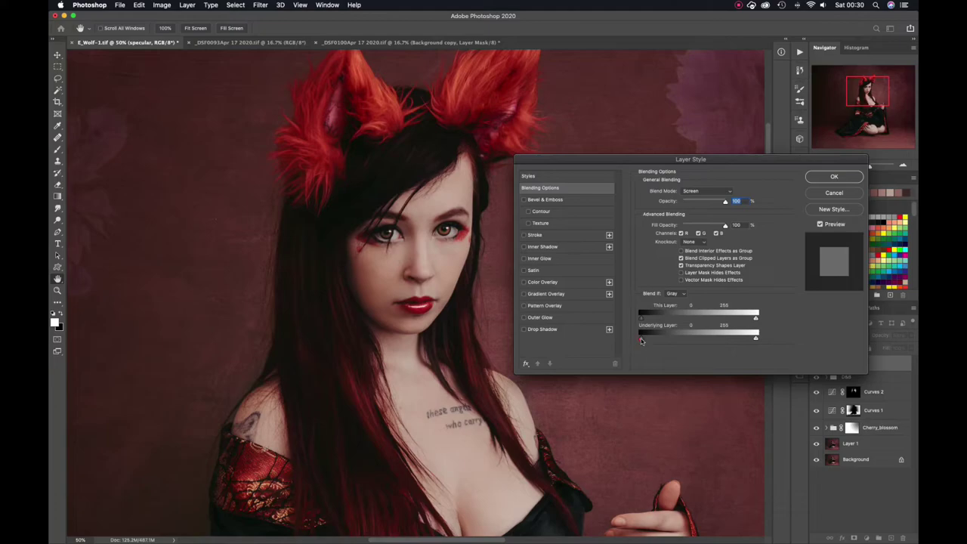
mouse_move(640, 339)
mouse_down()
mouse_move(704, 340)
mouse_move(660, 343)
mouse_up()
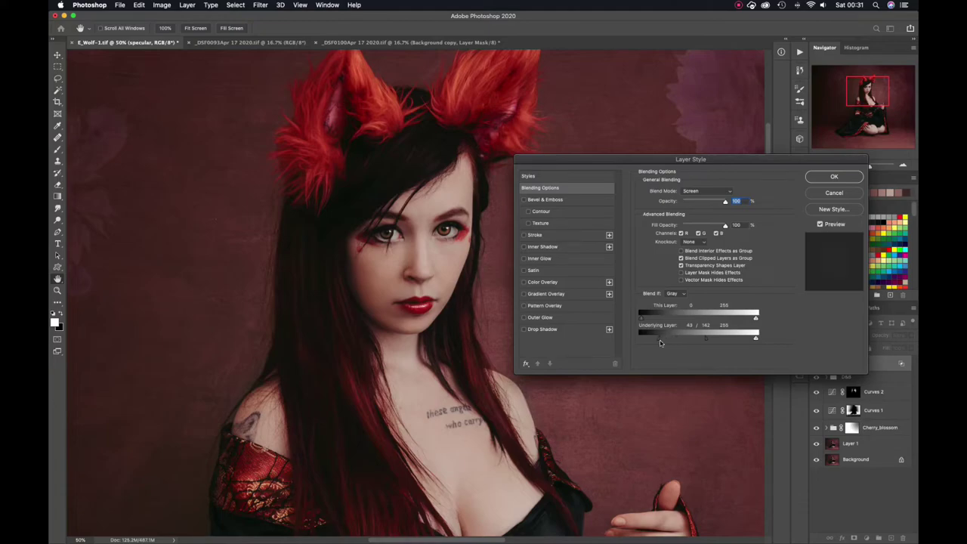
click(827, 179)
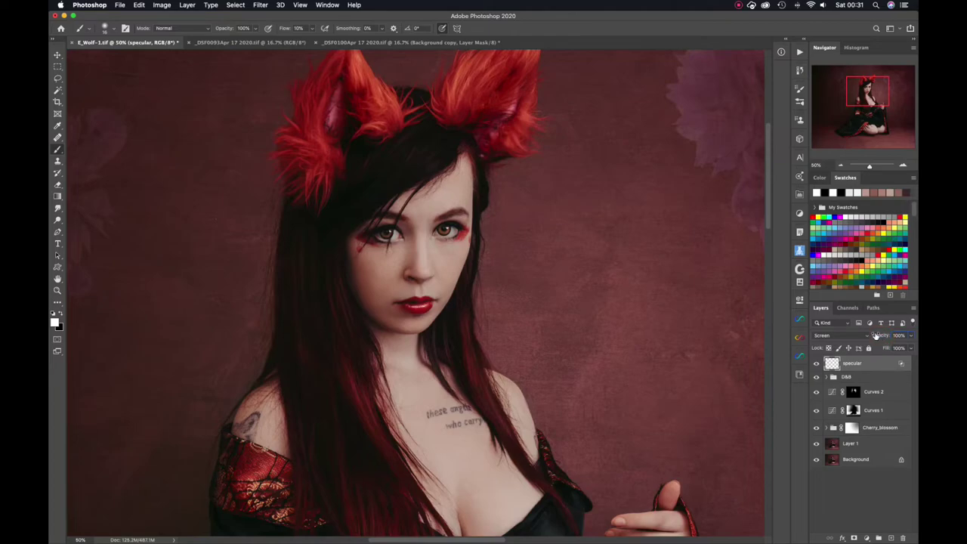
Set the specular layer's opacity to 97%
drag(884, 338, 870, 337)
drag(873, 336, 884, 340)
key(v)
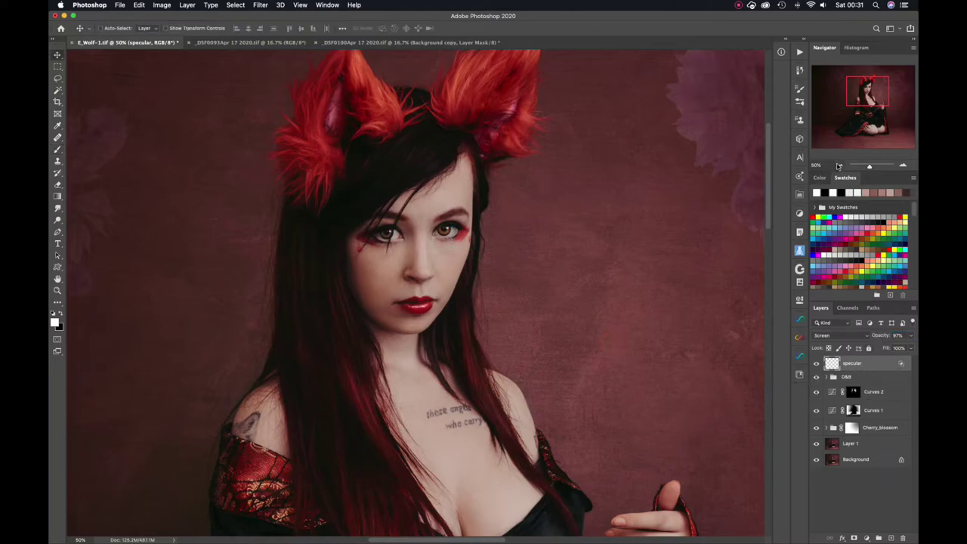
click(839, 165)
click(839, 165)
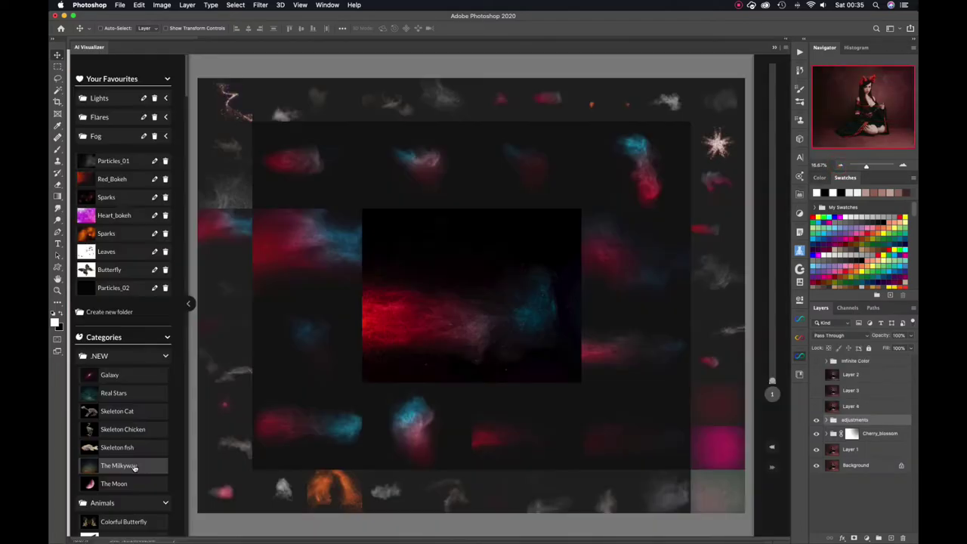
Show The Milkyway textures in AI Visualizer and add the central starry sky image to the portrait document
click(134, 466)
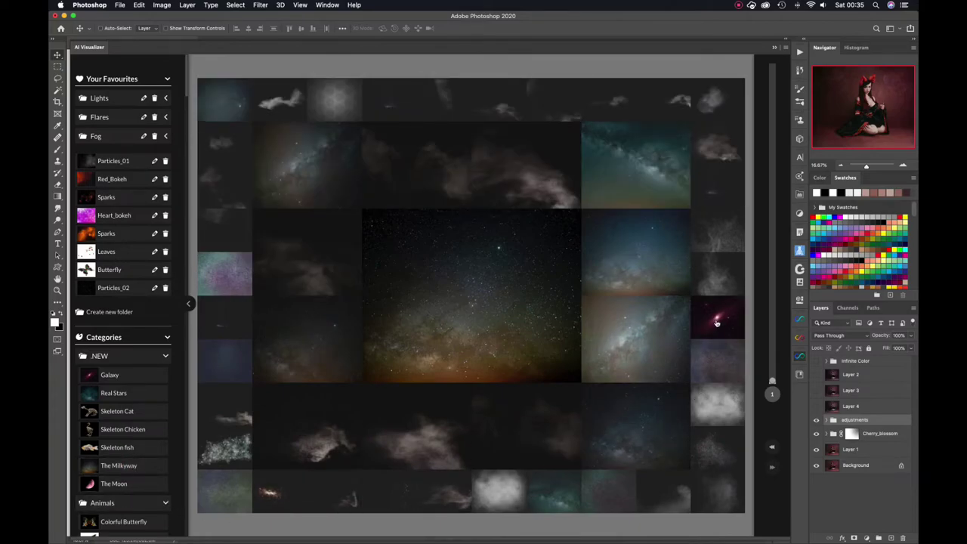
mouse_move(471, 325)
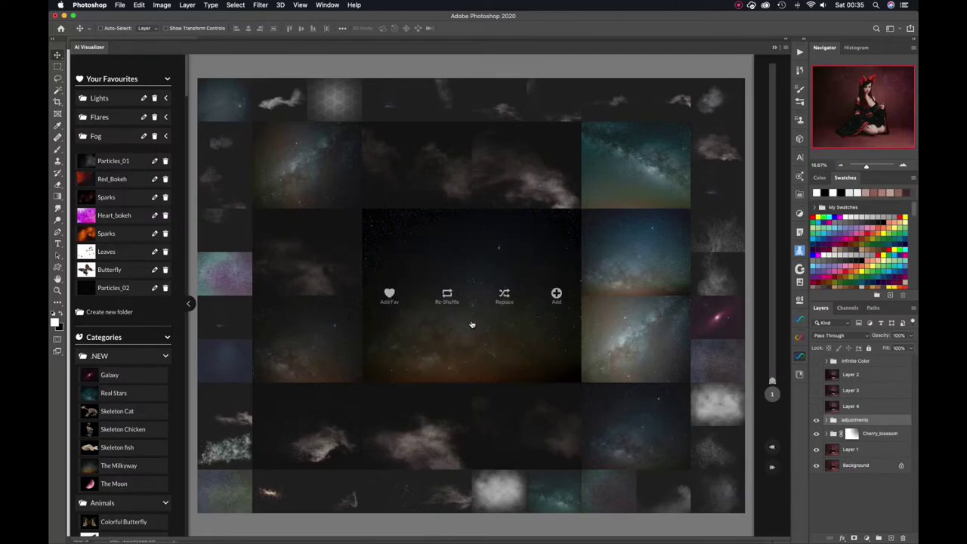
click(556, 294)
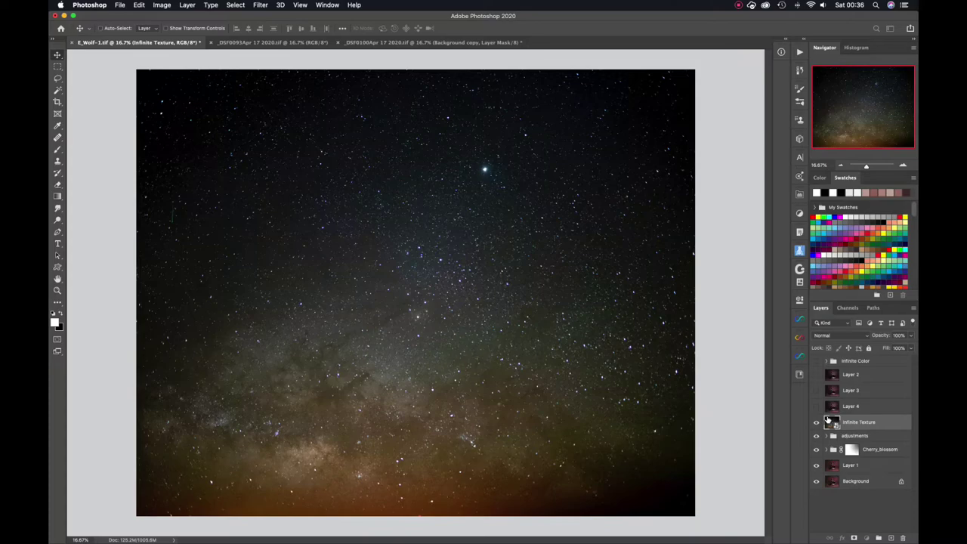
Cycle the Infinite Texture layer's blend mode through Multiply, Darker Color and Screen to Color Dodge
key(shift+plus)
key(shift+plus)
key(shift+plus)
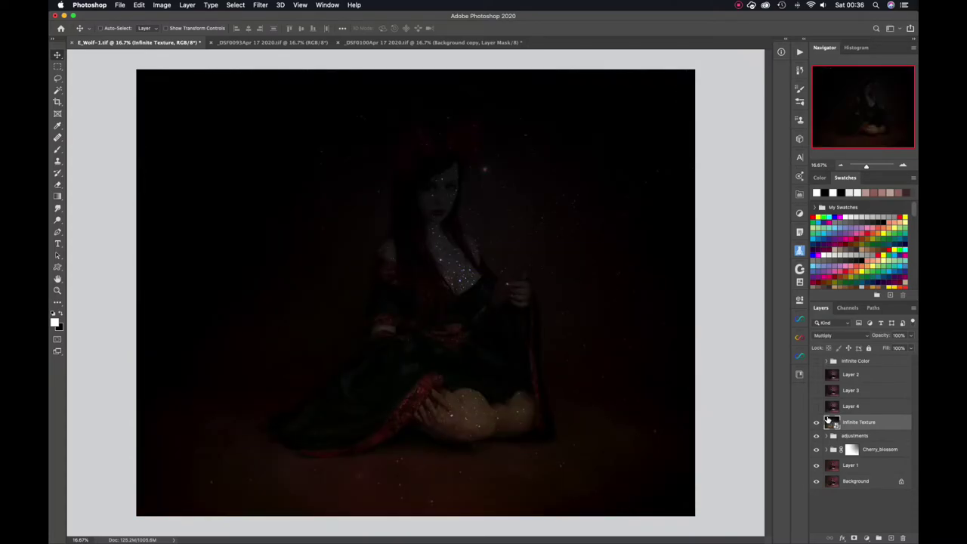
key(shift+plus)
key(shift+plus)
key(shift+plus)
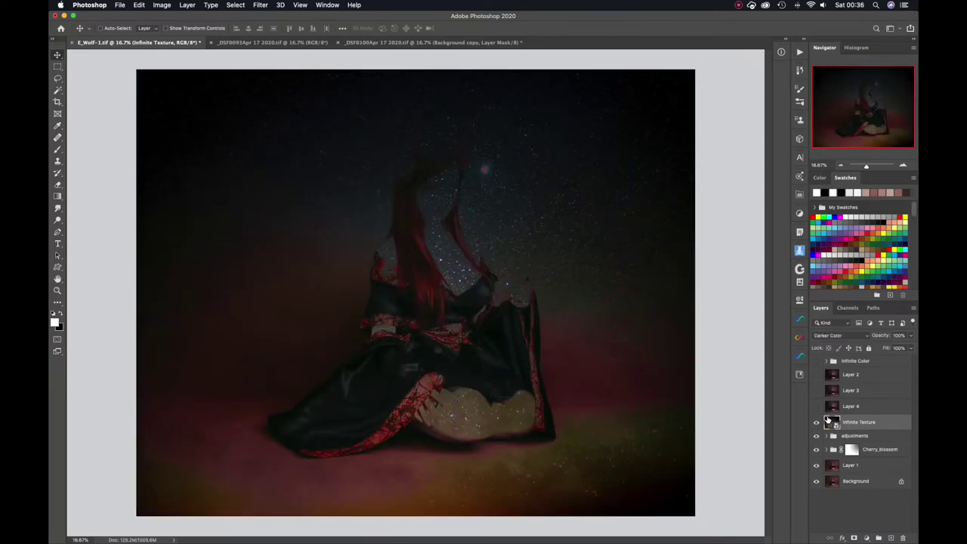
key(shift+plus)
key(shift+plus)
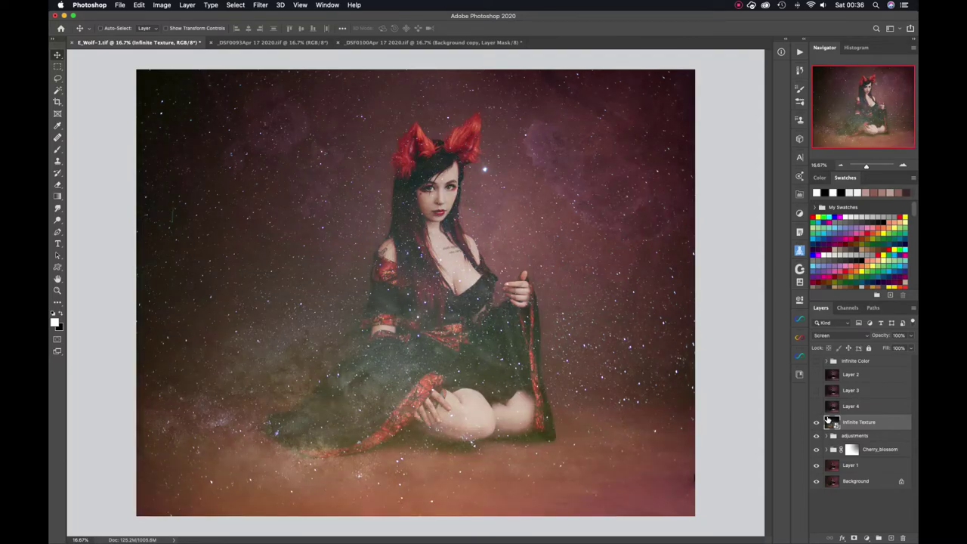
key(shift+plus)
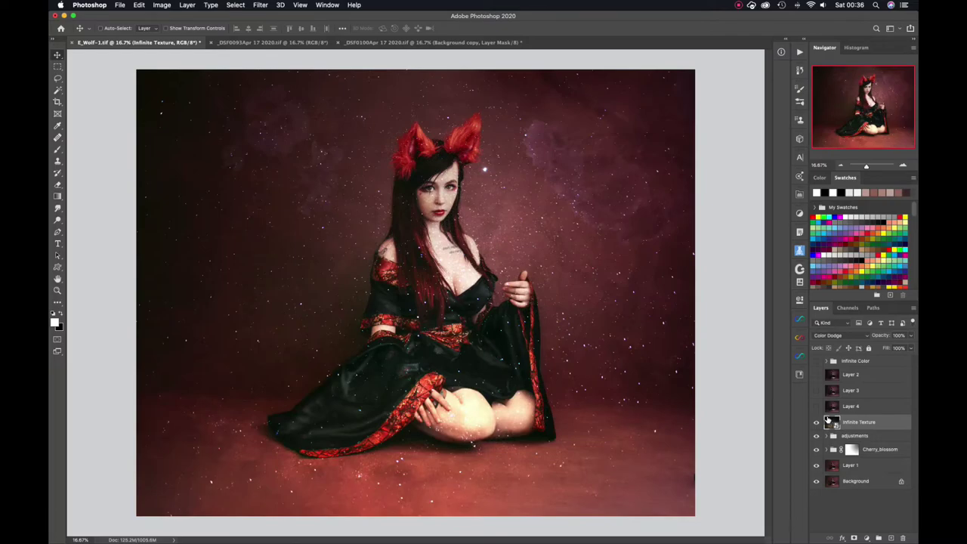
Compare the Infinite Texture layer's blend modes from Linear Dodge (Add) through Saturation and settle on Linear Dodge (Add)
key(shift+plus)
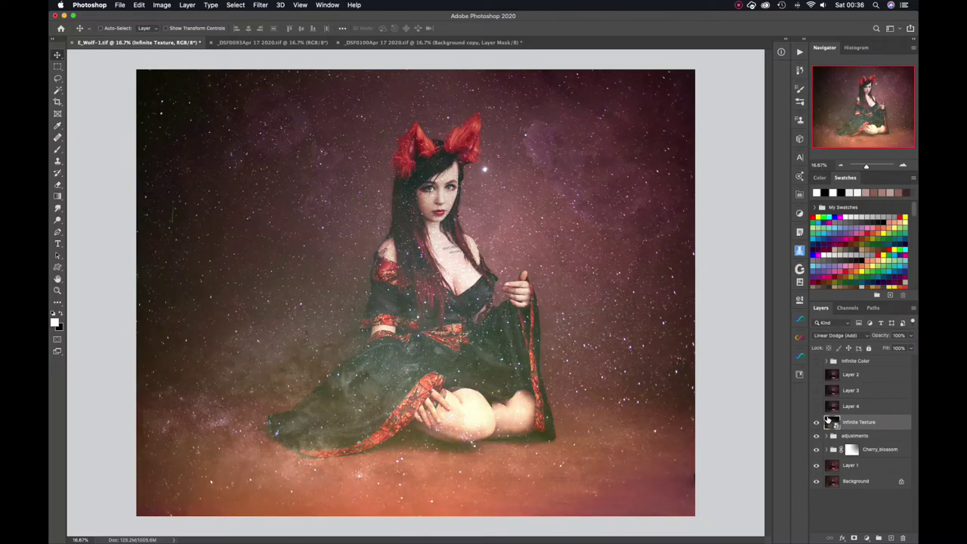
key(shift+plus)
key(shift+minus)
key(shift+plus)
key(shift+plus)
key(shift+plus)
key(shift+plus)
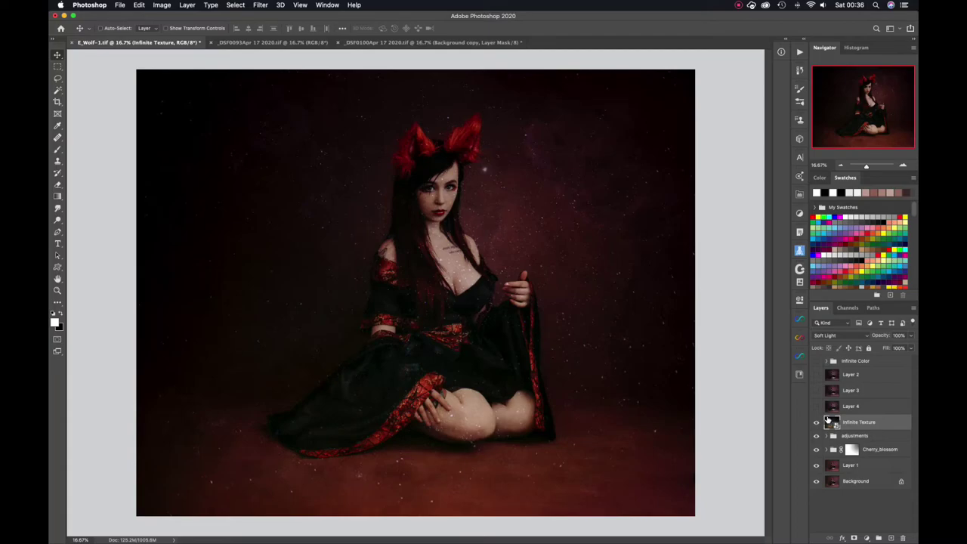
key(shift+plus)
key(shift+plus)
key(shift+plus)
key(shift+plus)
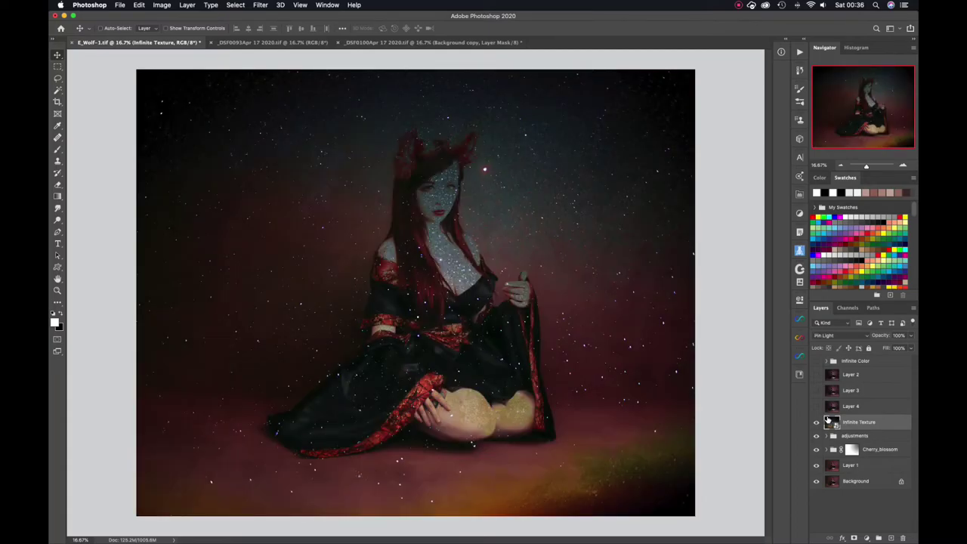
key(shift+plus)
key(shift+plus)
key(shift+plus)
key(shift+plus)
key(shift+plus)
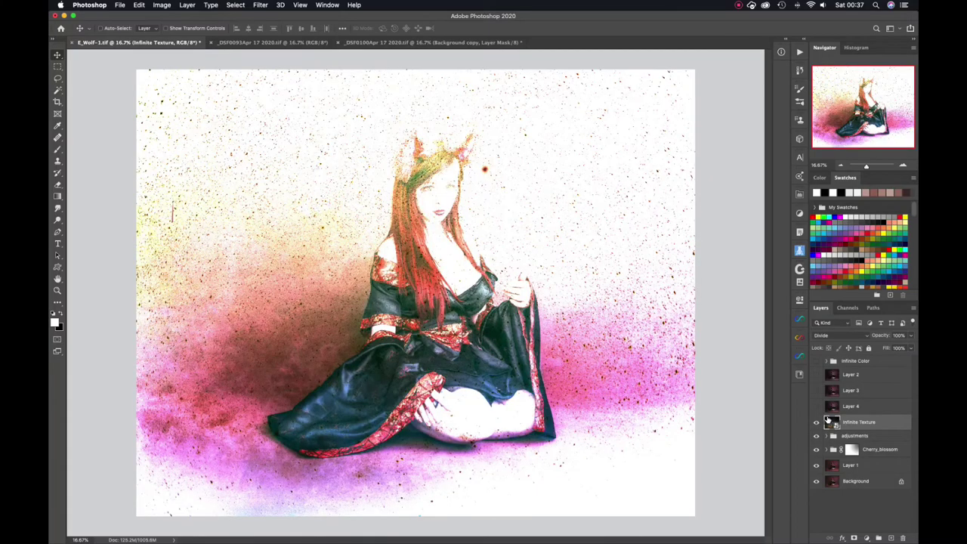
key(shift+plus)
key(shift+plus)
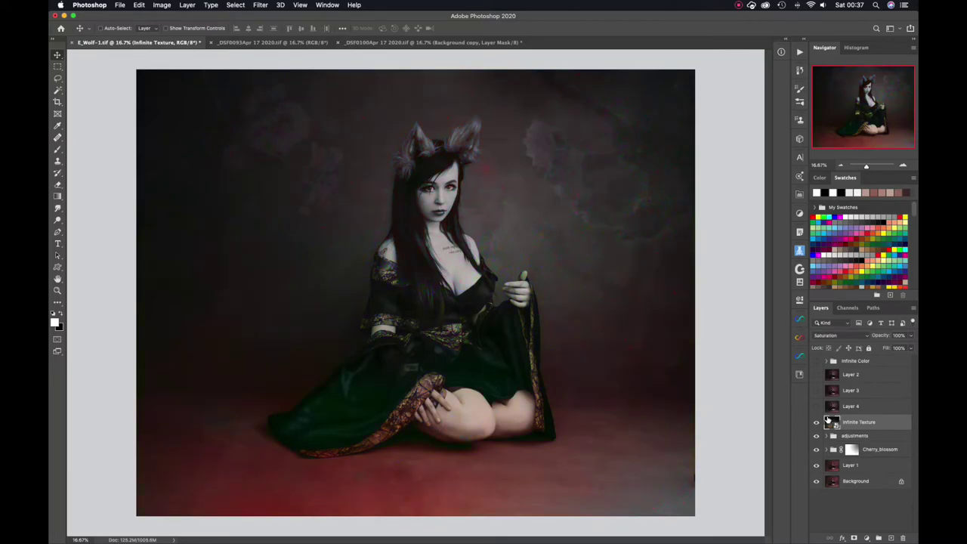
key(shift+alt+a)
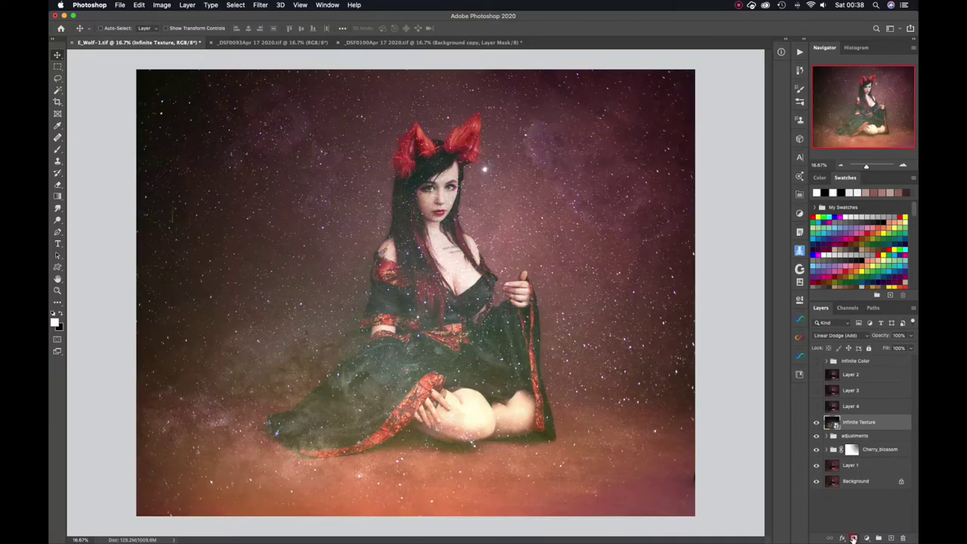
Add a black mask to the starry texture layer and reveal stars in both upper corners of the portrait with radial white gradients
alt+click(852, 538)
key(g)
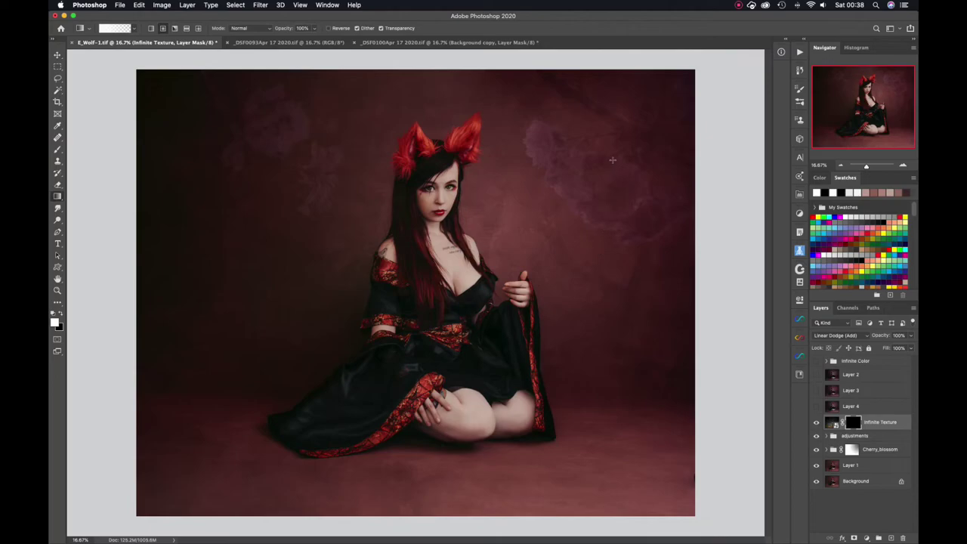
drag(698, 70, 578, 426)
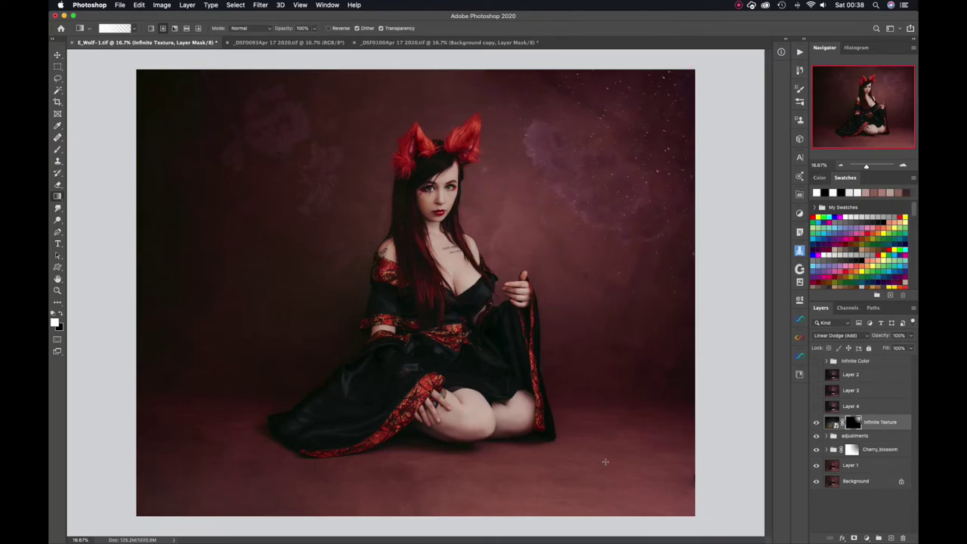
drag(186, 60, 298, 198)
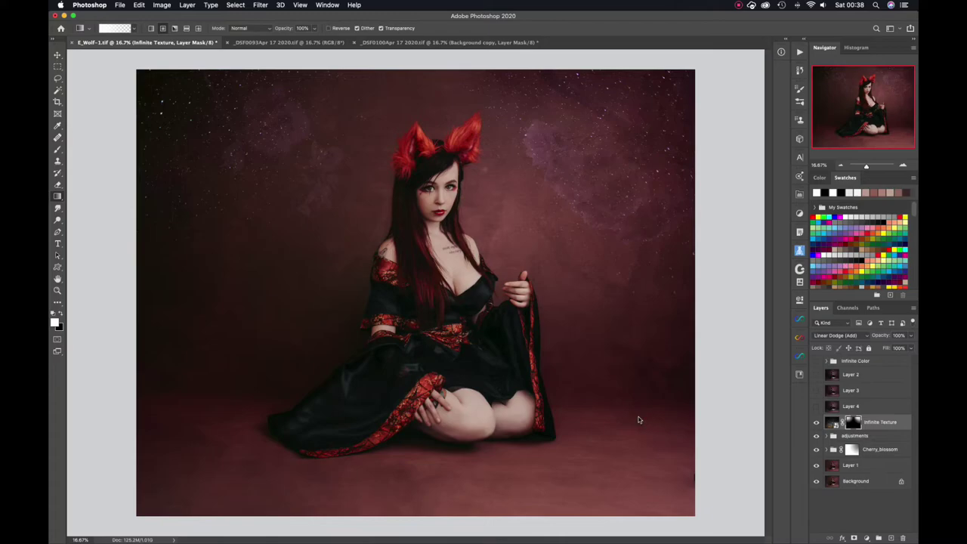
Fade the last gradient to 70% in Normal mode and set the starry texture layer's opacity to 70%
key(super+shift+f)
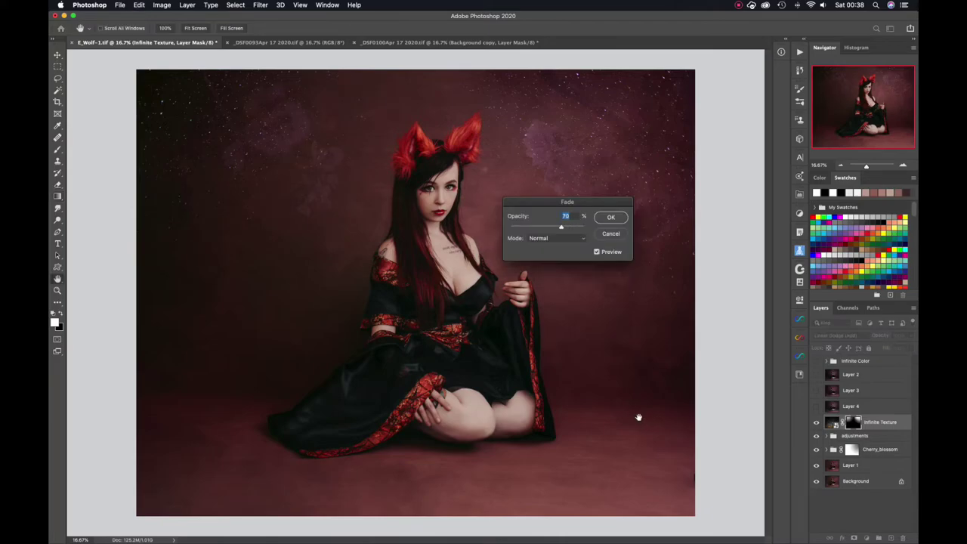
key(Return)
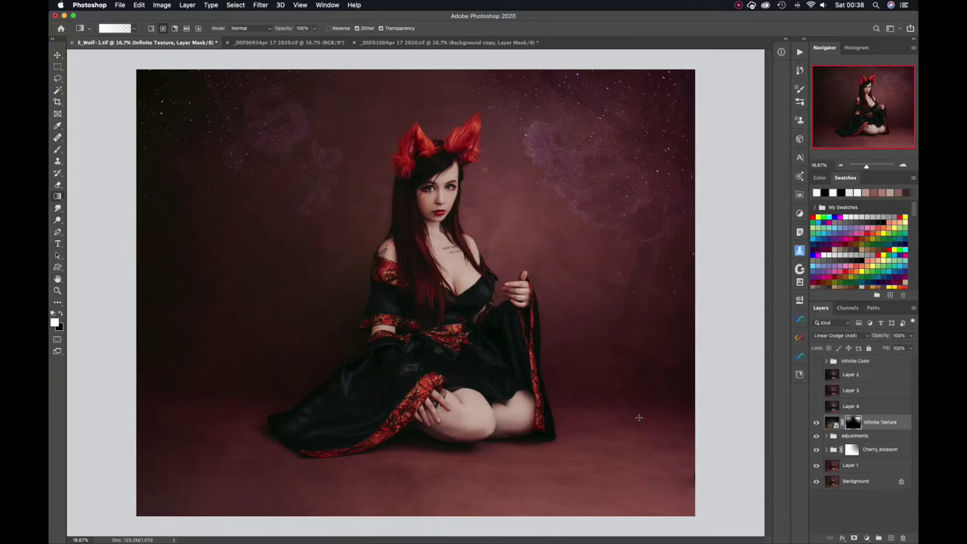
key(v)
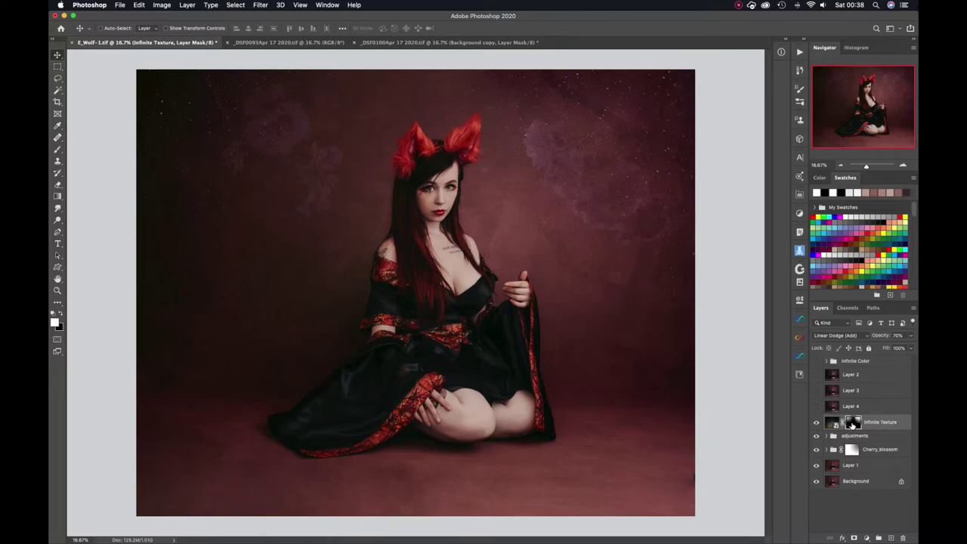
Add the central warm flare image from AI Visualizer and move it toward the portrait's upper right corner
click(800, 358)
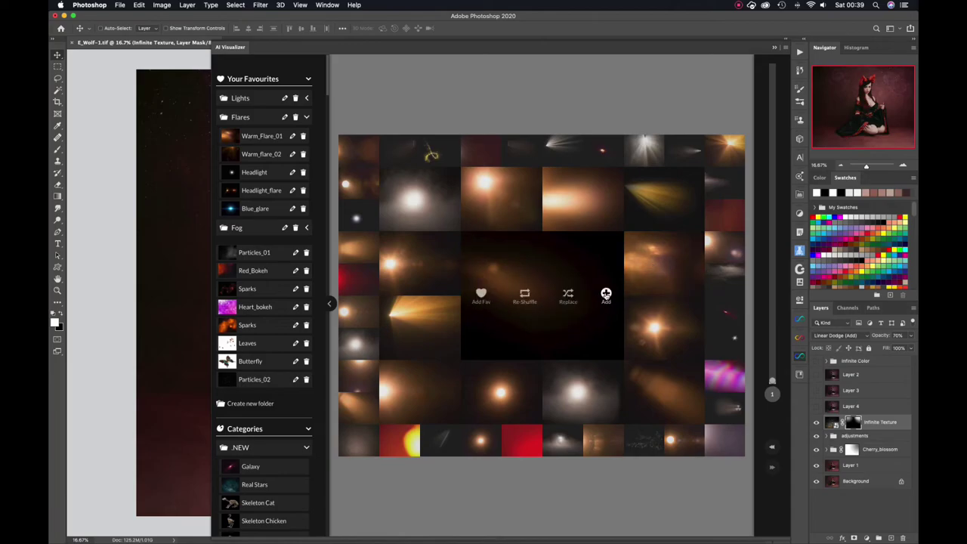
click(606, 294)
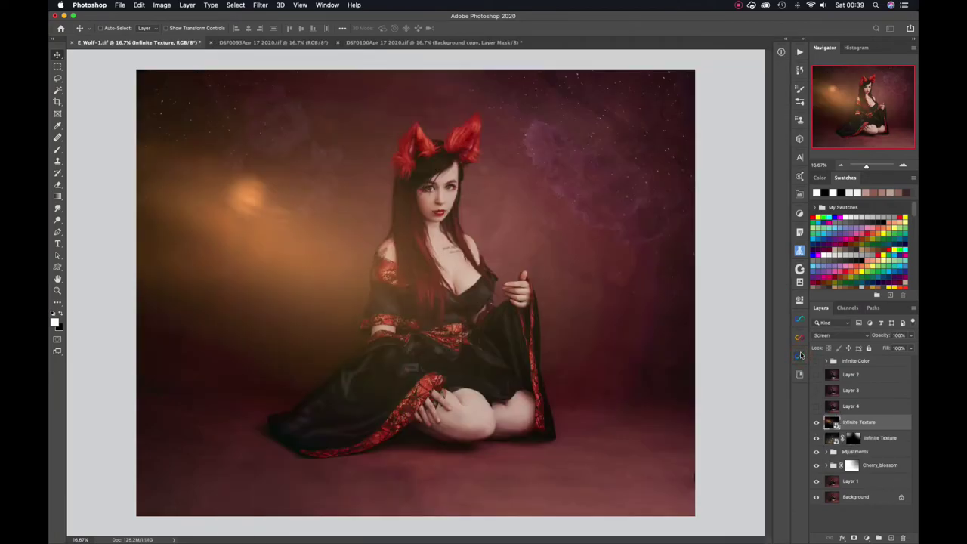
drag(665, 457, 406, 394)
Flip the warm flare horizontally and reposition it so its glow shines in from the portrait's upper right corner
key(ctrl+t)
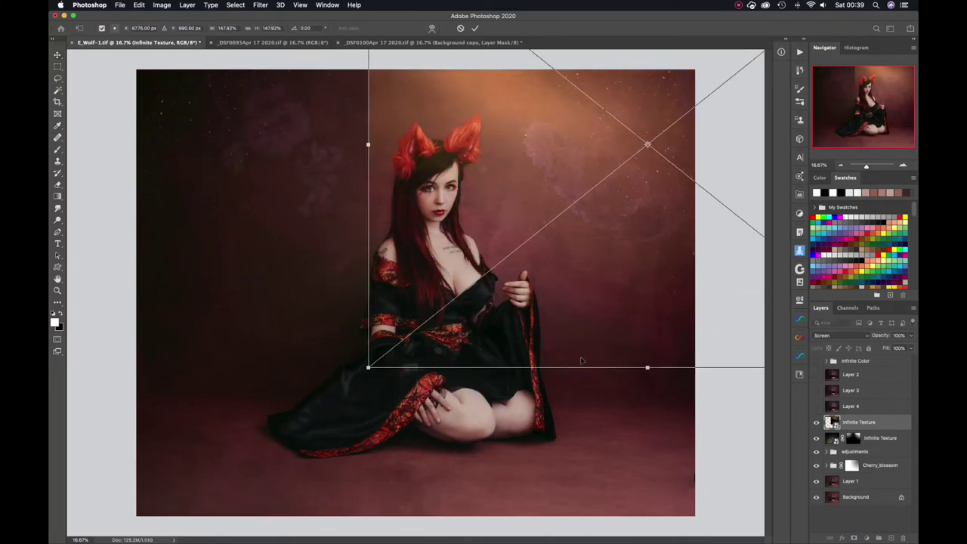
right_click(590, 302)
click(618, 441)
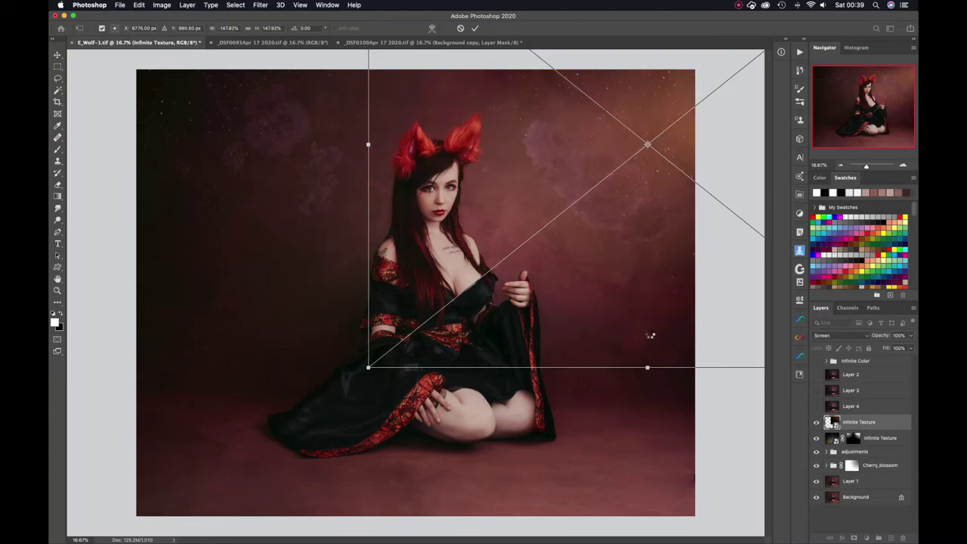
key(Return)
drag(648, 334, 559, 318)
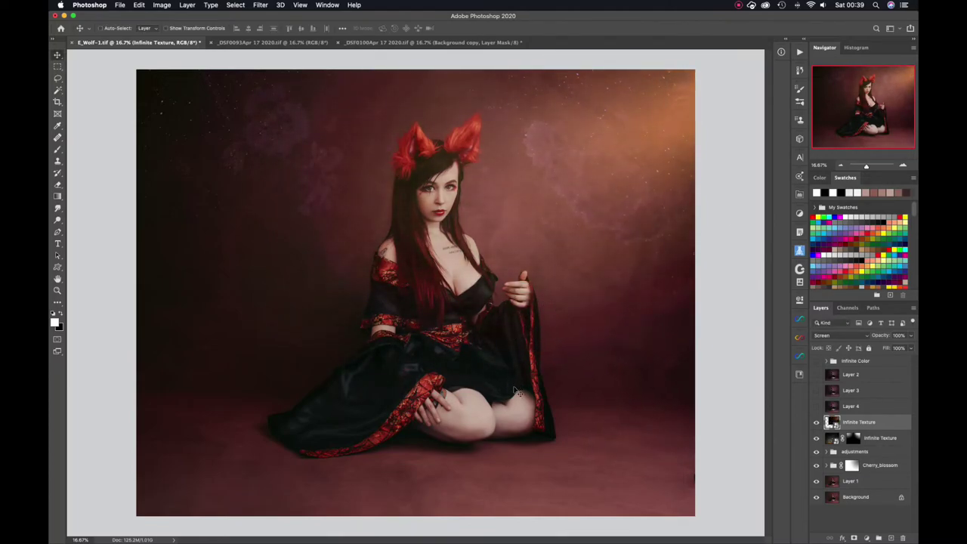
Split the flare layer's Blend If This Layer shadow slider to 11 / 65 and apply the blending options
double_click(895, 422)
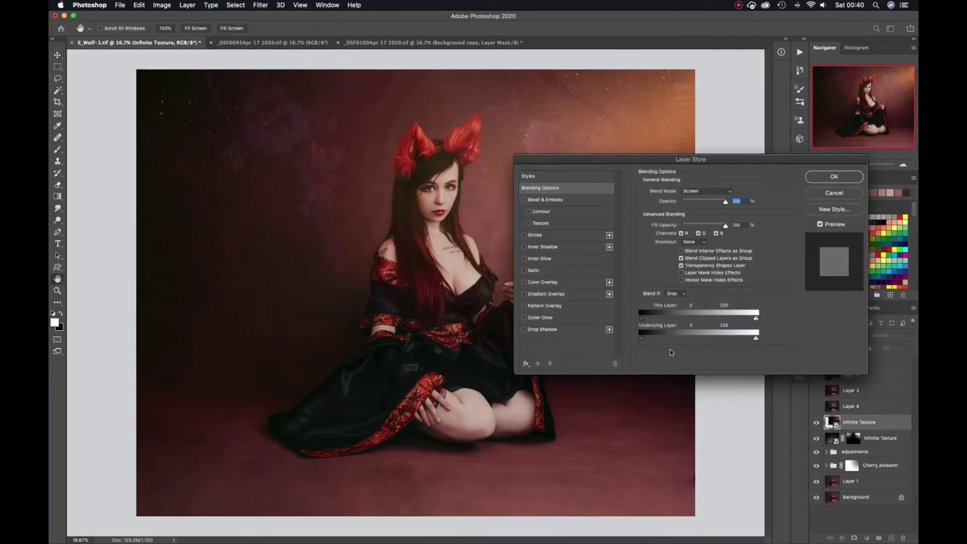
drag(641, 340, 673, 322)
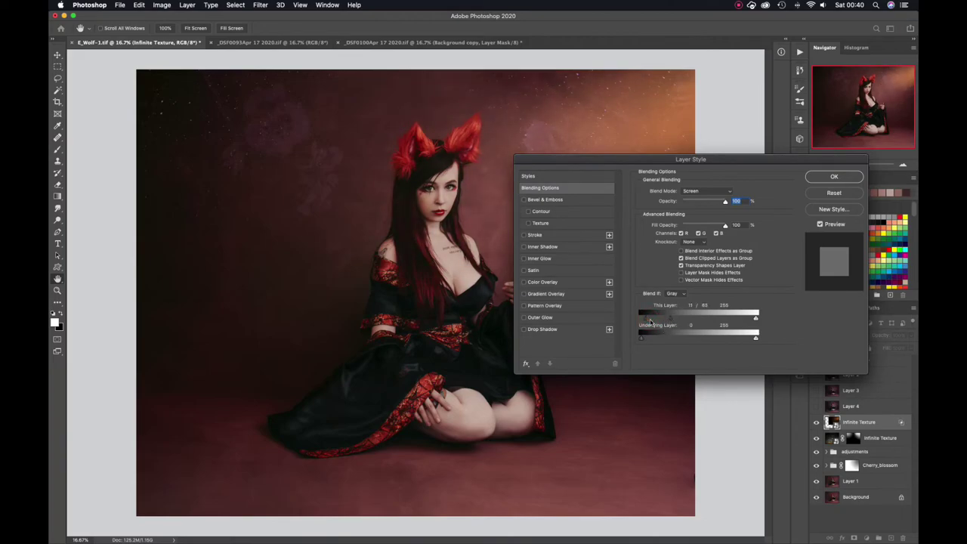
mouse_move(640, 338)
mouse_down()
mouse_move(659, 342)
mouse_move(622, 340)
mouse_up()
click(818, 179)
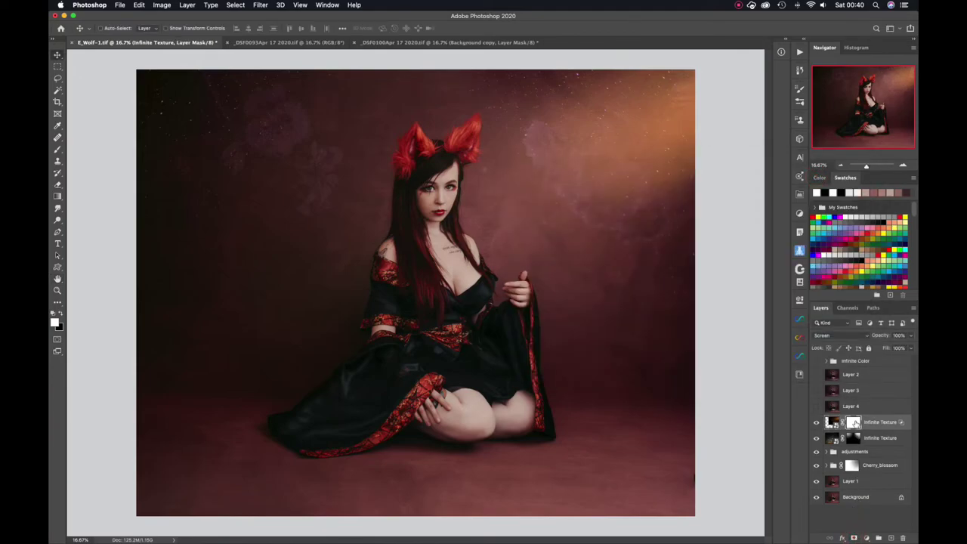
Paint black over the woman on the flare's new layer mask with the Brush and hide the flare layer
key(b)
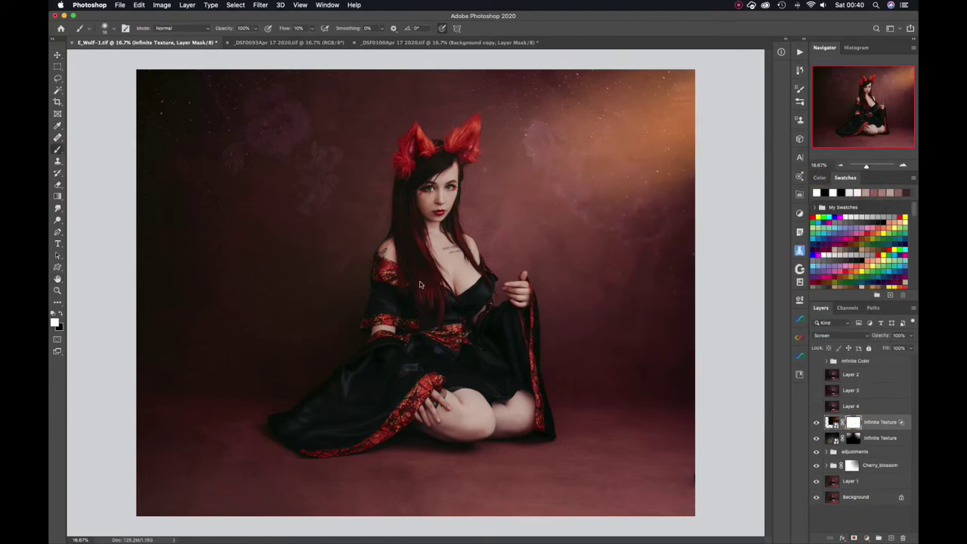
drag(420, 284, 446, 284)
key(x)
mouse_move(416, 283)
mouse_down()
mouse_move(438, 248)
mouse_move(420, 175)
mouse_move(415, 235)
mouse_move(437, 179)
mouse_move(418, 224)
mouse_move(406, 170)
mouse_move(410, 271)
mouse_move(439, 318)
mouse_move(458, 319)
mouse_move(393, 312)
mouse_move(375, 329)
mouse_move(400, 341)
mouse_move(422, 418)
mouse_move(467, 382)
mouse_move(430, 316)
mouse_move(507, 361)
mouse_move(517, 440)
mouse_move(517, 376)
mouse_move(458, 304)
mouse_move(470, 346)
mouse_move(444, 242)
mouse_move(416, 208)
mouse_move(530, 438)
mouse_move(535, 382)
mouse_move(513, 303)
mouse_move(531, 391)
mouse_up()
click(816, 466)
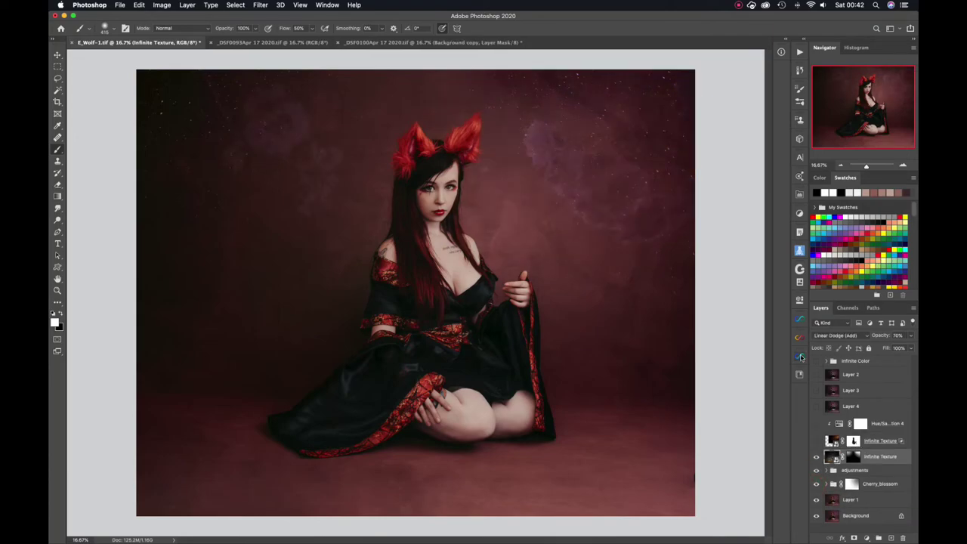
Show the Particles_02 favourite in AI Visualizer and add the central particle image to the portrait document
click(801, 357)
click(254, 380)
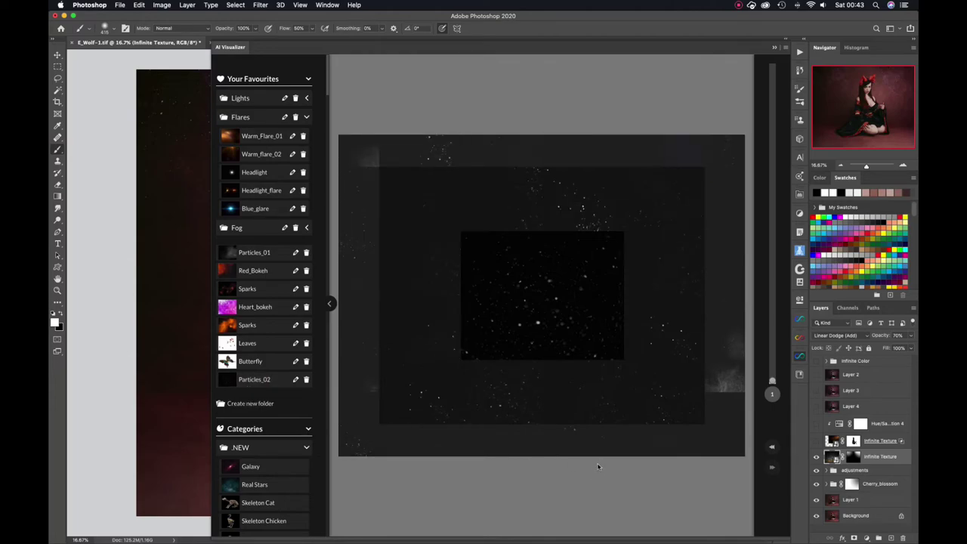
click(606, 294)
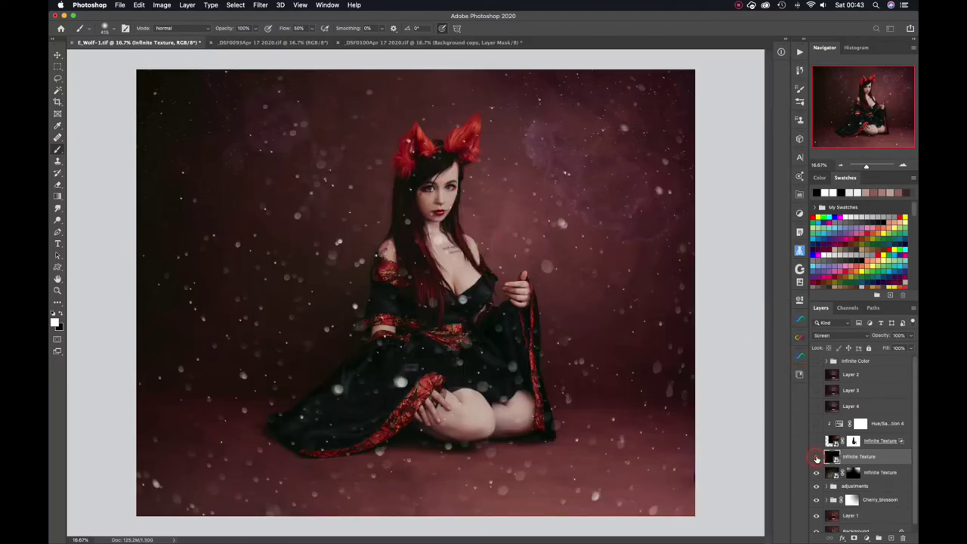
Compare the portrait with and without the particle overlay and set the overlay's opacity to 57%
click(816, 458)
click(816, 458)
drag(882, 338, 865, 338)
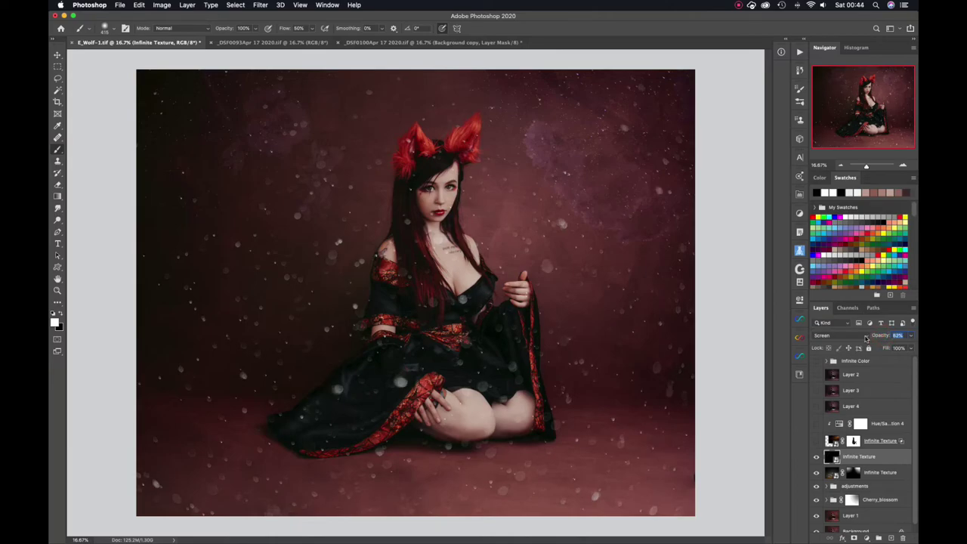
drag(865, 337, 860, 339)
Add a Hue/Saturation adjustment clipped to the particle layer and colorize it with hue 0 and saturation 25
click(866, 537)
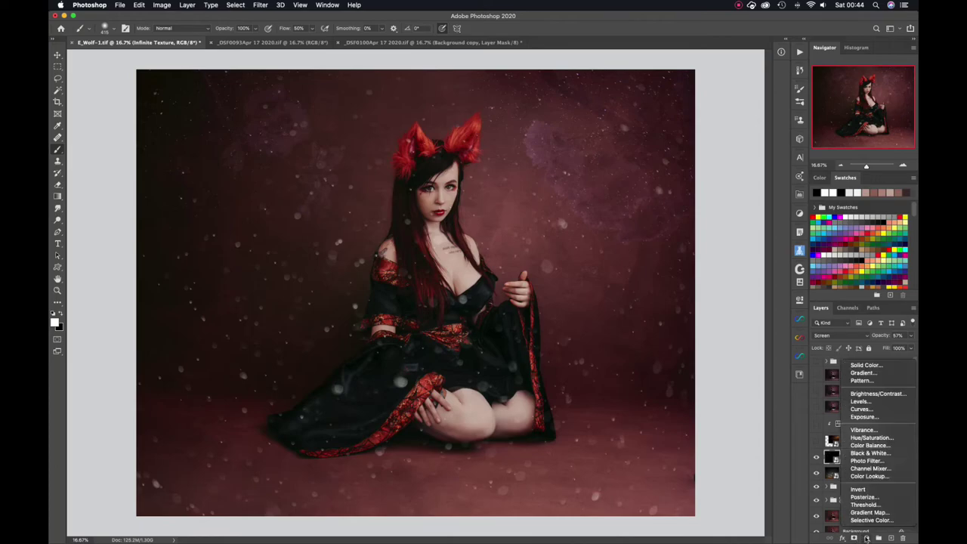
click(869, 437)
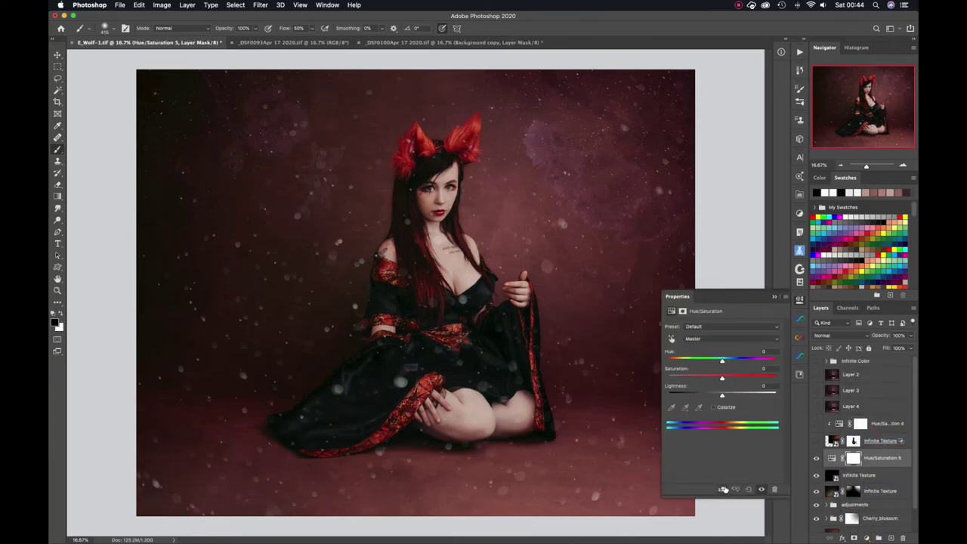
click(721, 489)
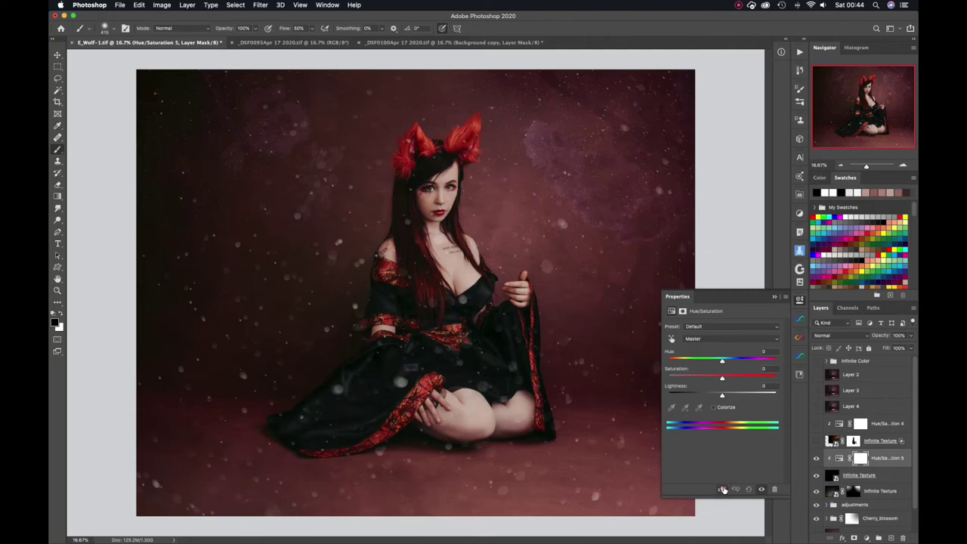
click(714, 407)
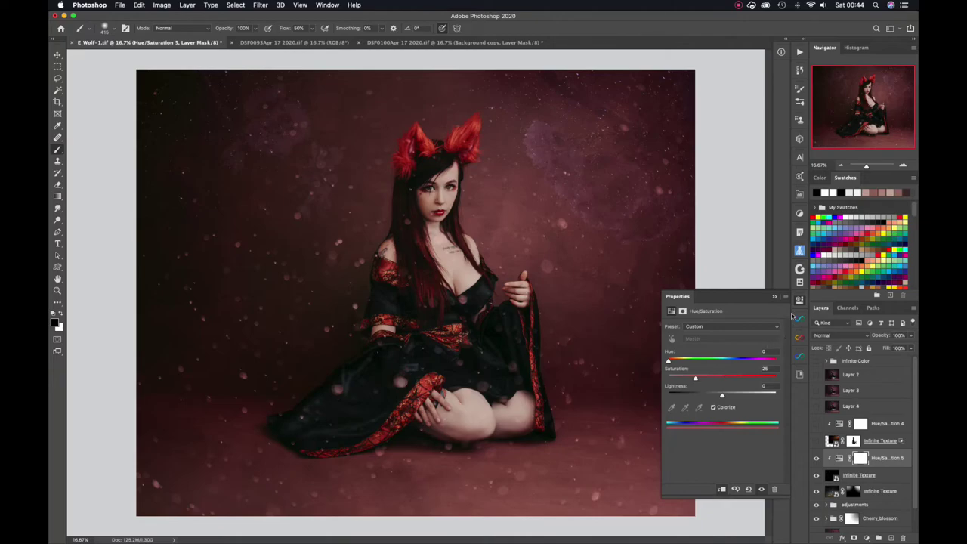
click(800, 299)
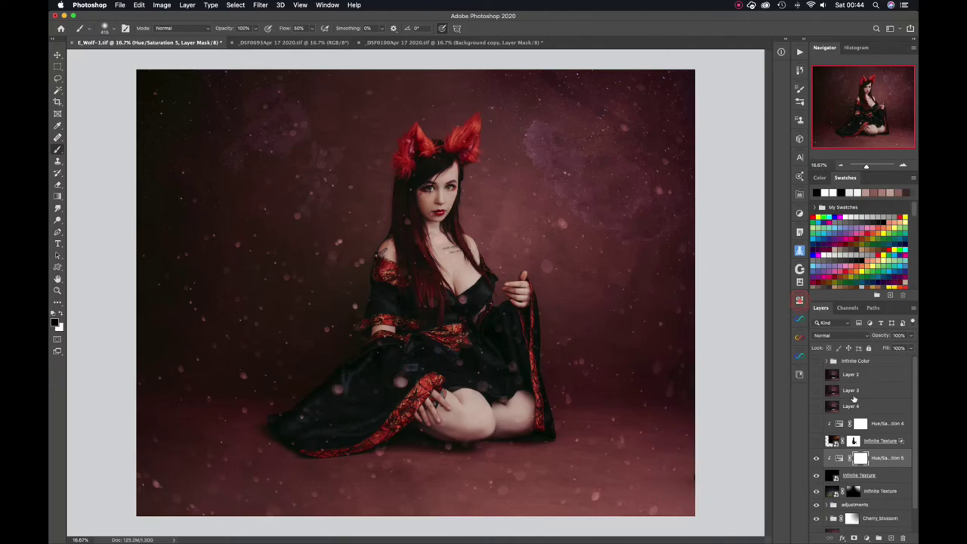
Group the particle texture with its Hue/Saturation layer as particles, and paint the particles off the woman on the group's mask
click(887, 474)
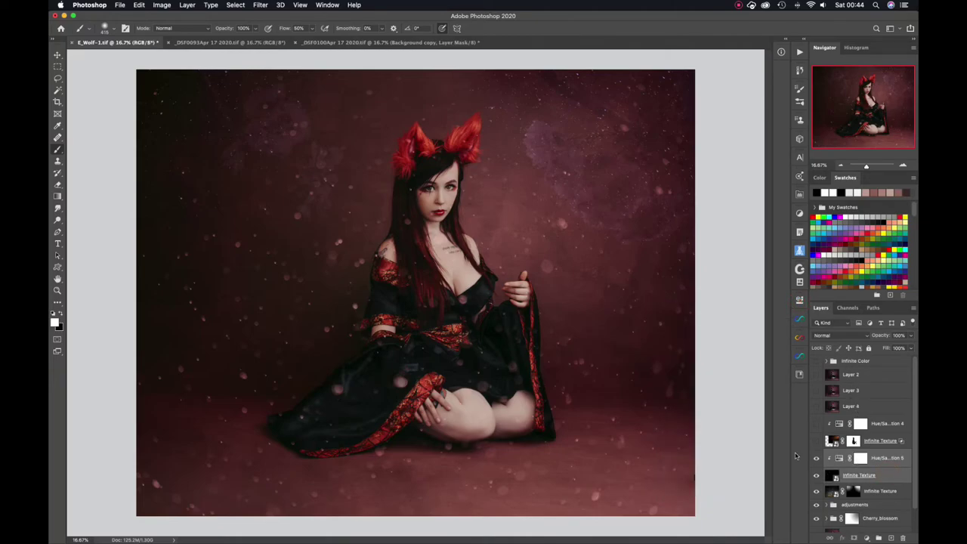
key(v)
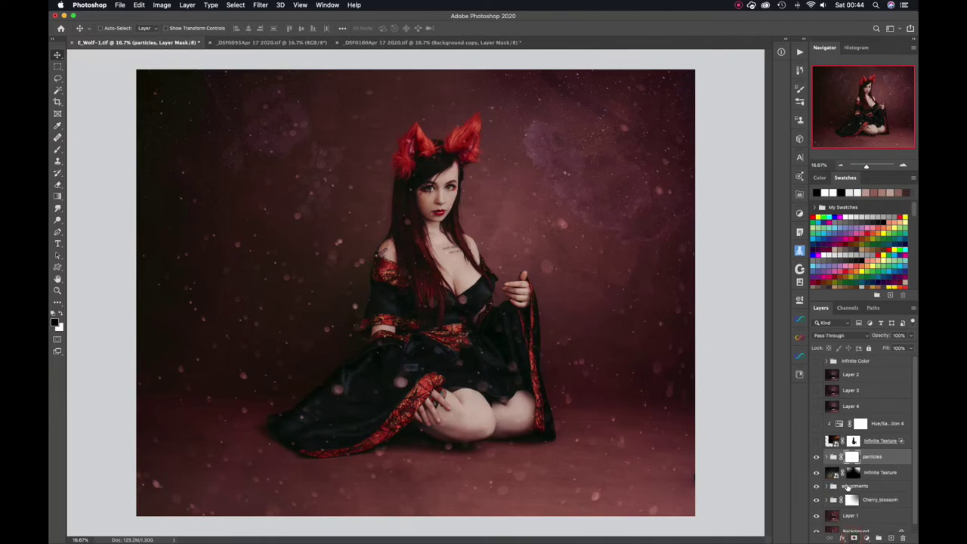
key(b)
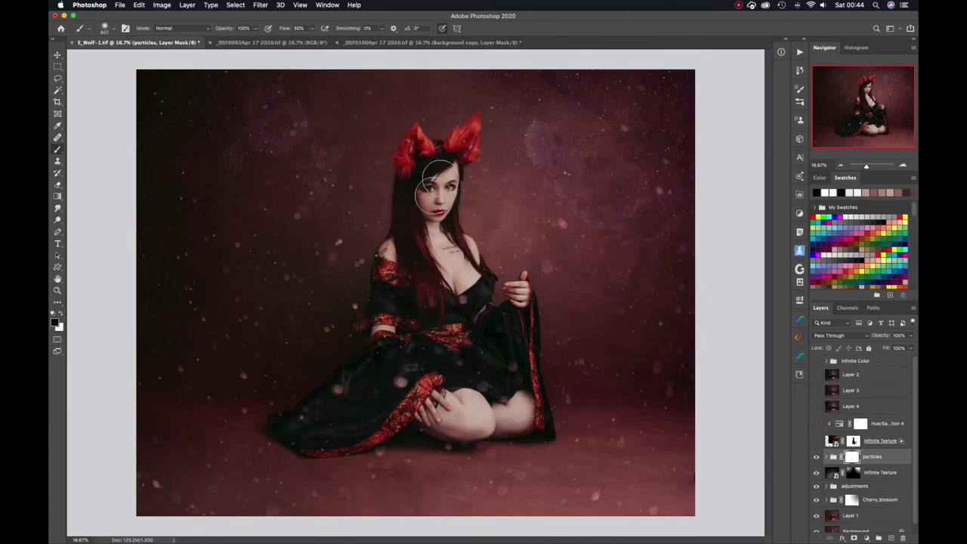
mouse_move(437, 369)
mouse_down()
mouse_move(407, 305)
mouse_move(434, 242)
mouse_move(408, 262)
mouse_up()
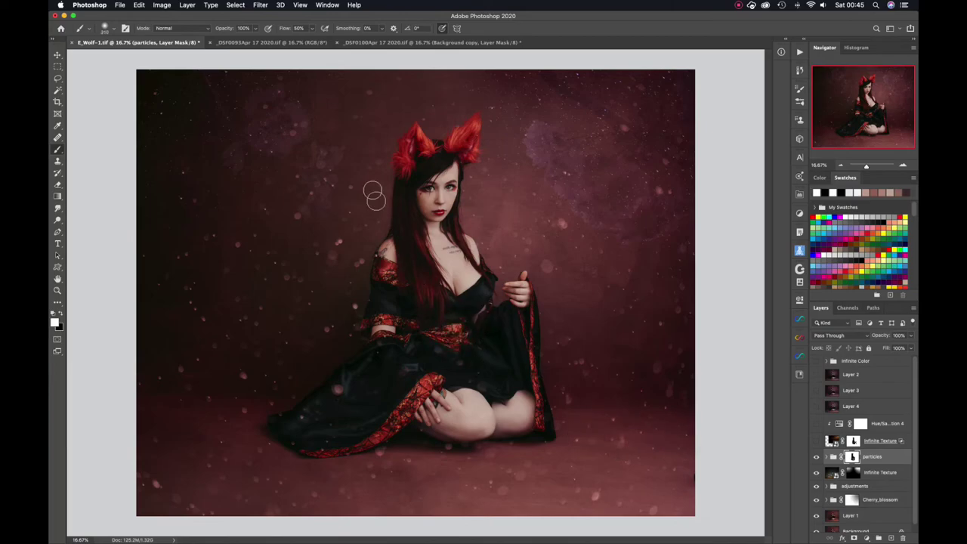
click(832, 457)
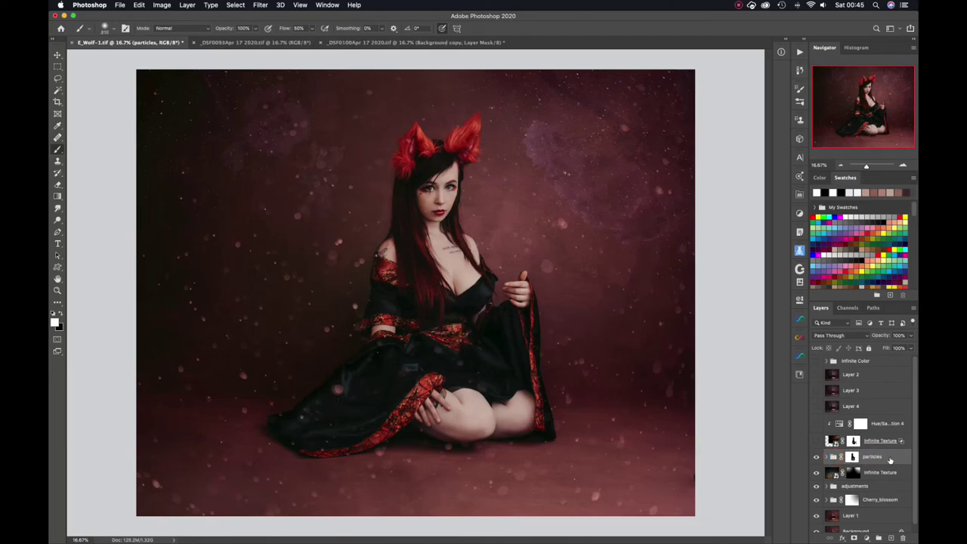
Set the particles group's opacity to 37% and clone stray particles out of its rasterized texture layer
drag(884, 337, 853, 338)
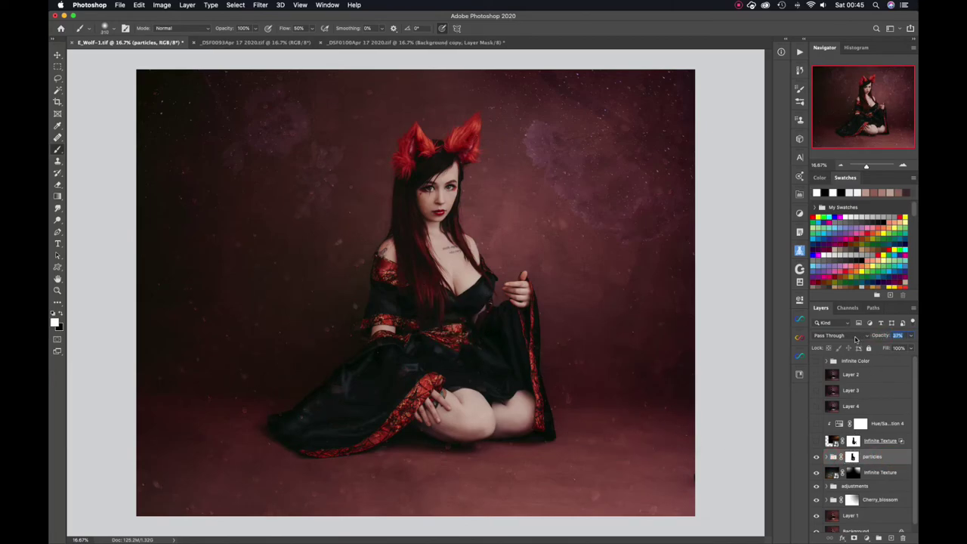
click(826, 456)
click(869, 491)
key(s)
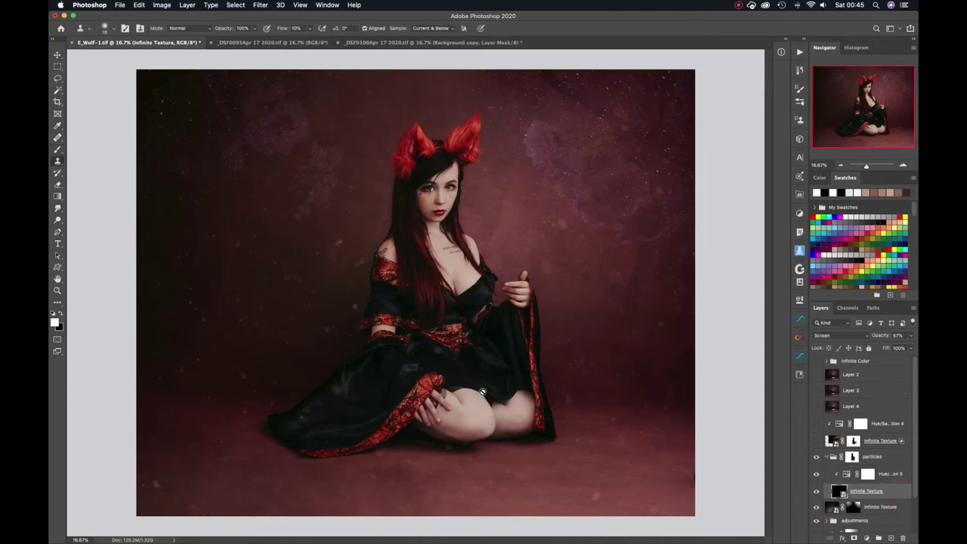
right_click(872, 493)
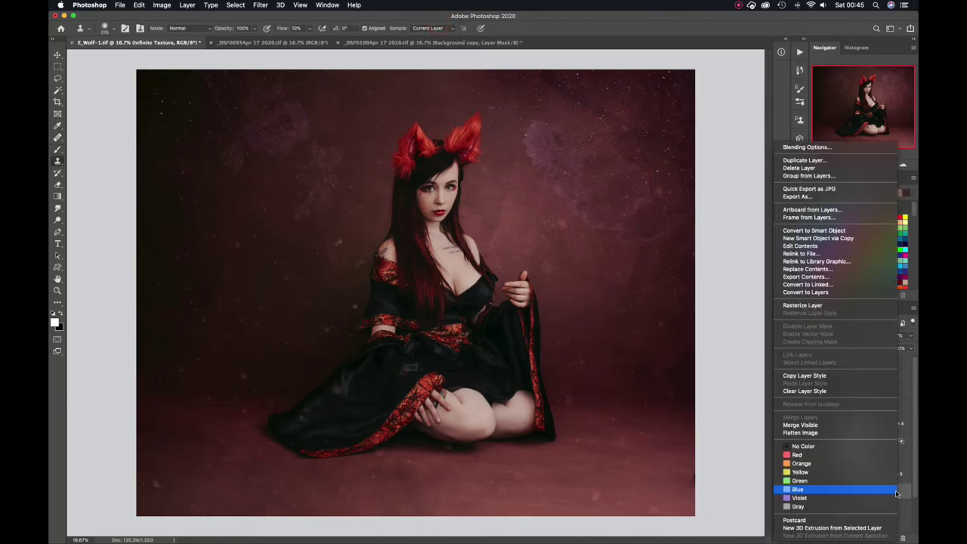
click(802, 306)
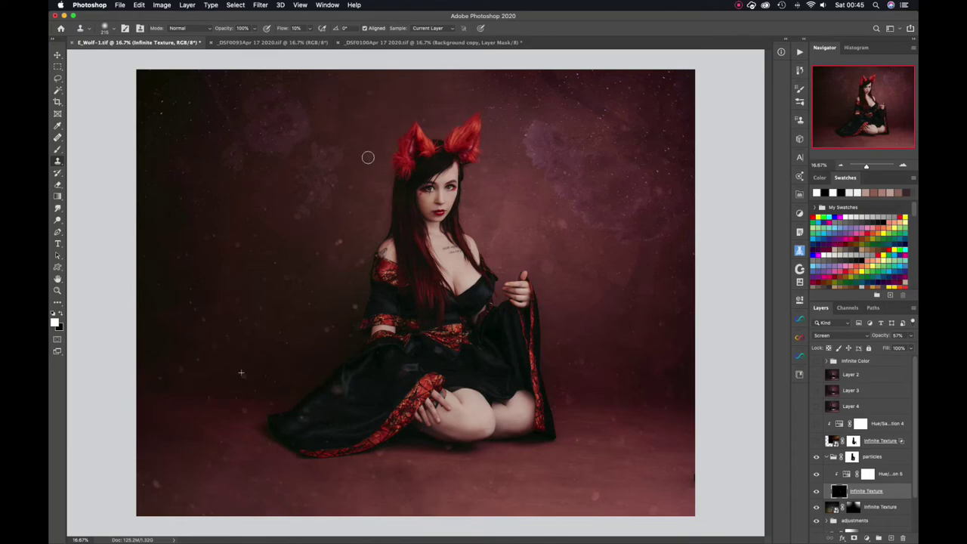
drag(368, 158, 381, 121)
alt+click(580, 363)
Delete the three hidden merged layers, Layer 2, Layer 3 and Layer 4
key(v)
click(869, 406)
shift+click(866, 378)
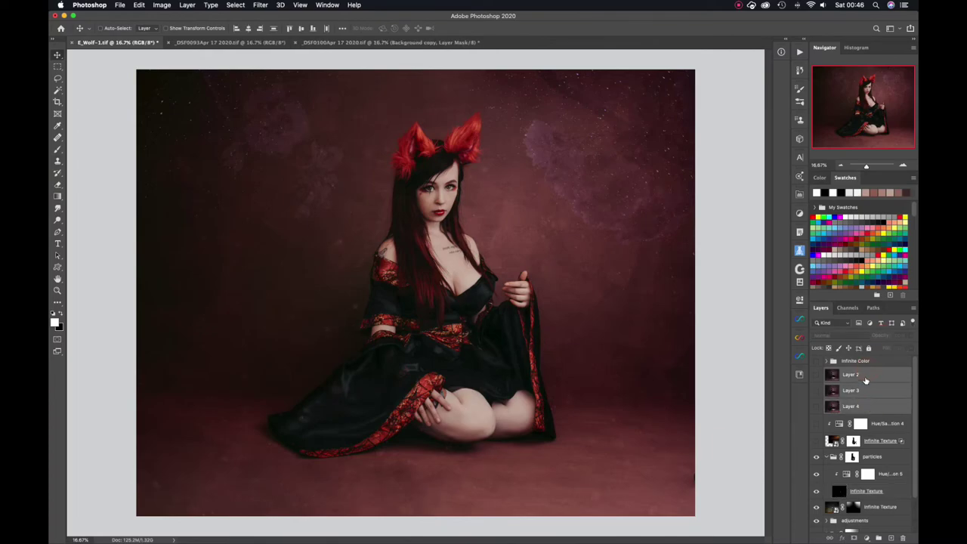
key(Delete)
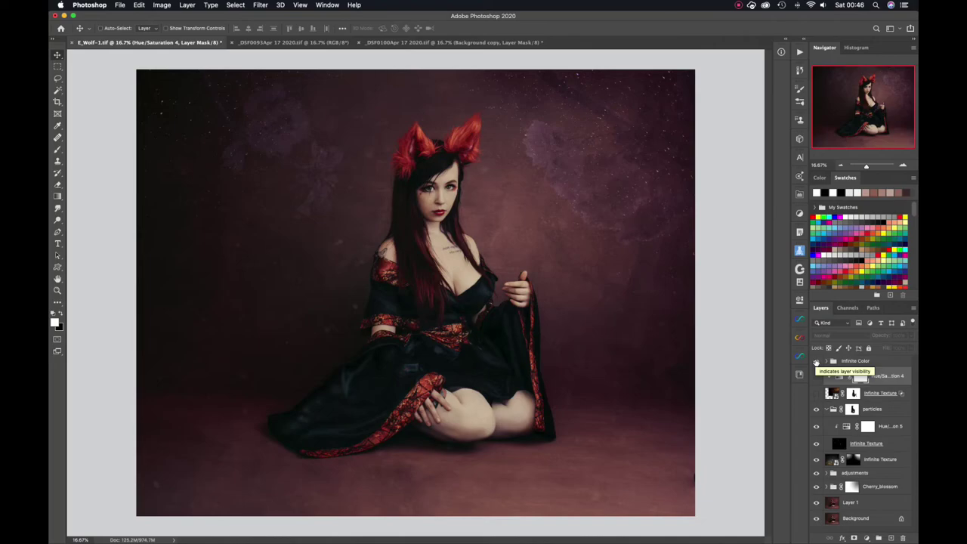
Show the Infinite Color group, stamp the visible result into a merged layer above it, and hide that layer
click(850, 362)
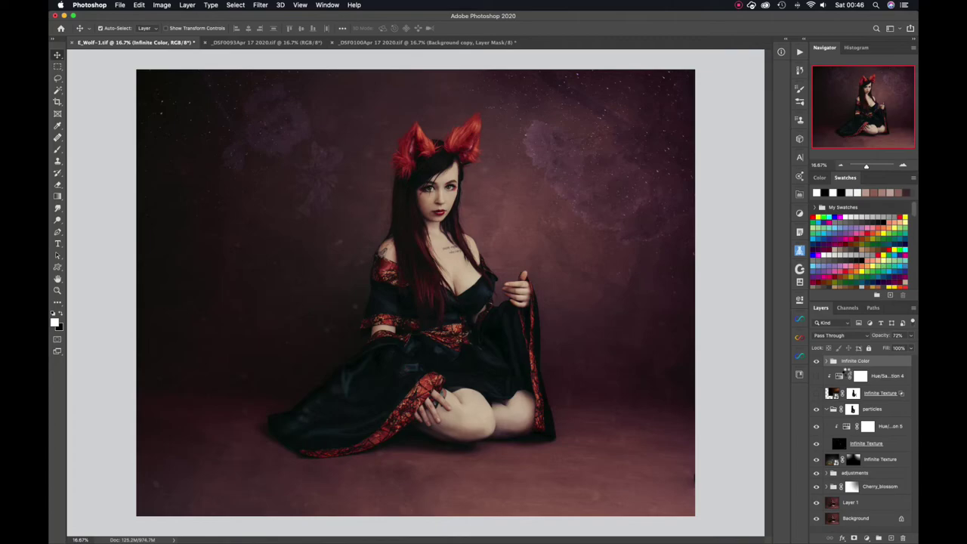
key(super+alt+shift+e)
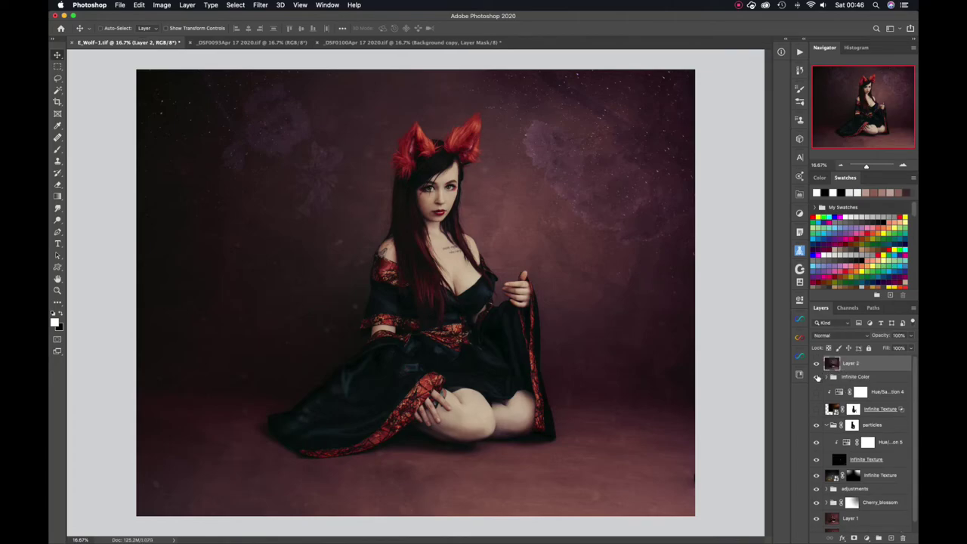
click(816, 364)
click(842, 380)
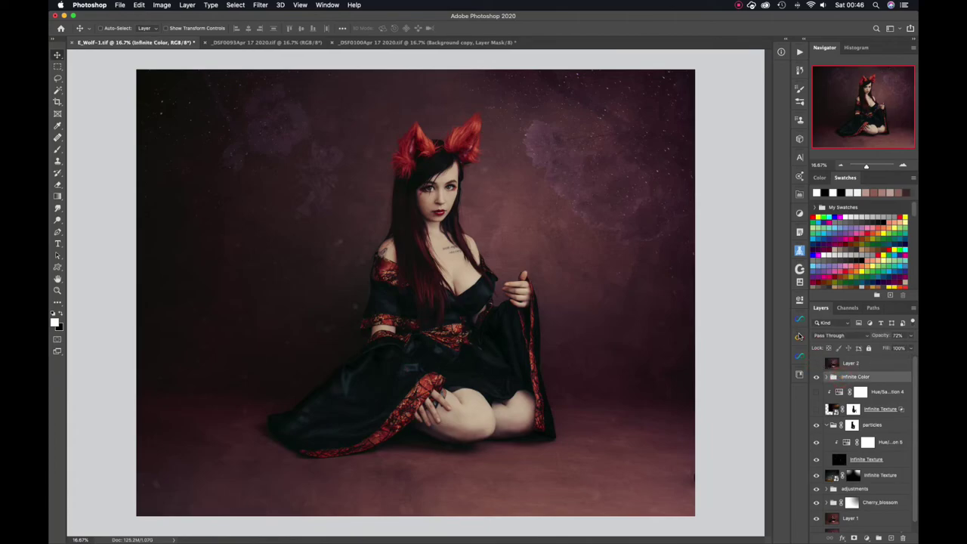
Generate another Infinite Color grade using gradient map and color lookup, and stamp the visible result into a merged layer
click(798, 338)
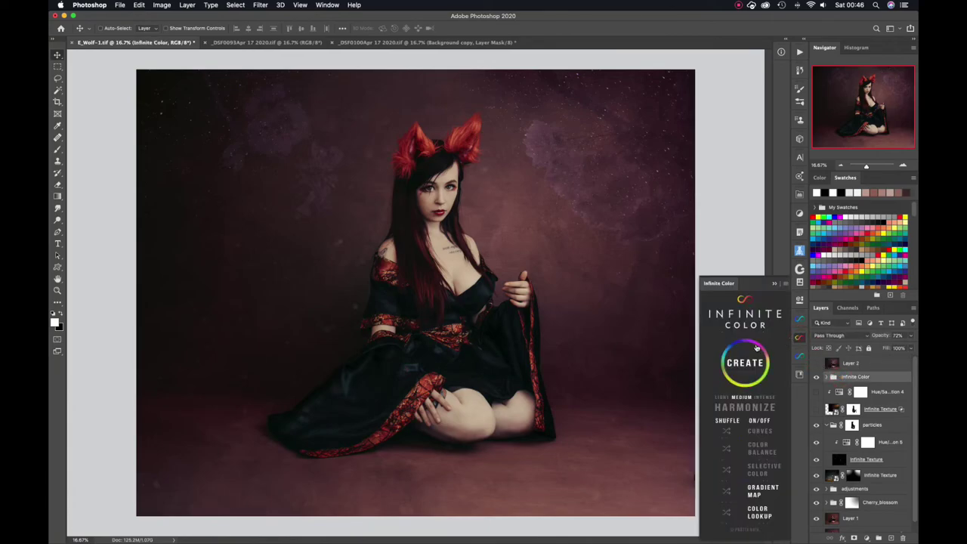
click(746, 364)
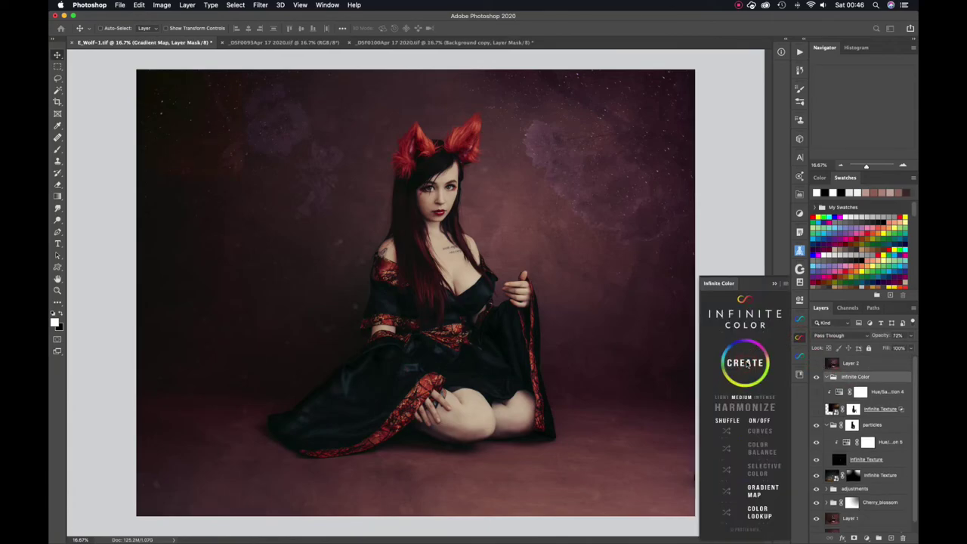
click(747, 362)
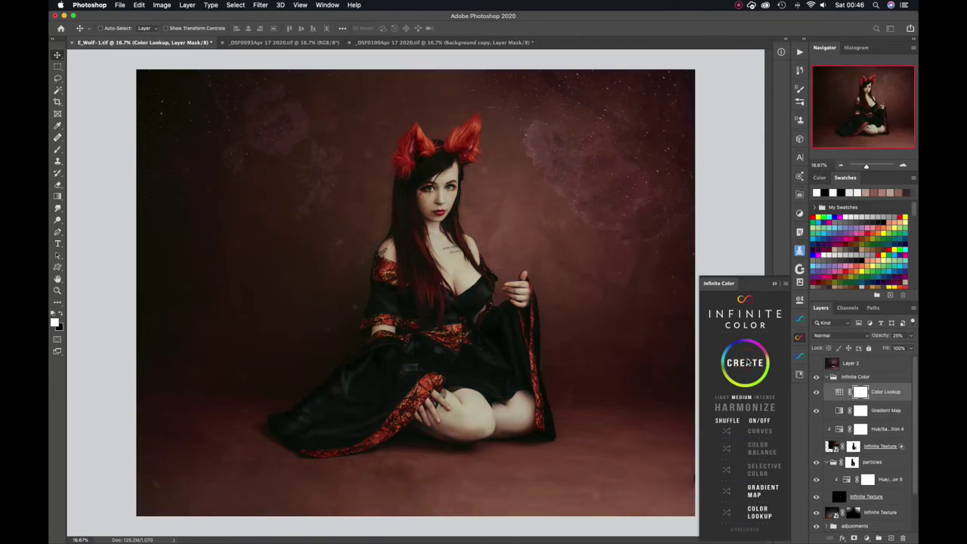
click(862, 376)
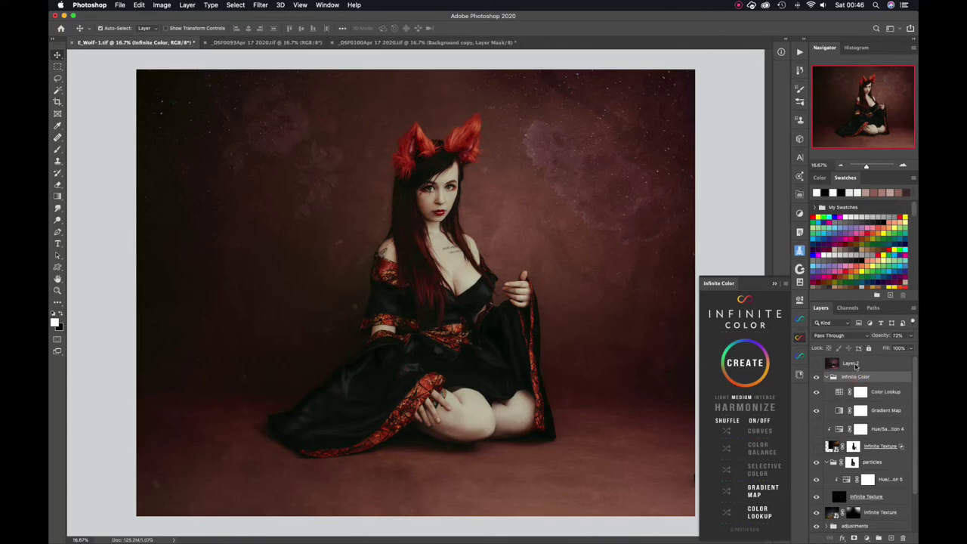
key(super+alt+shift+e)
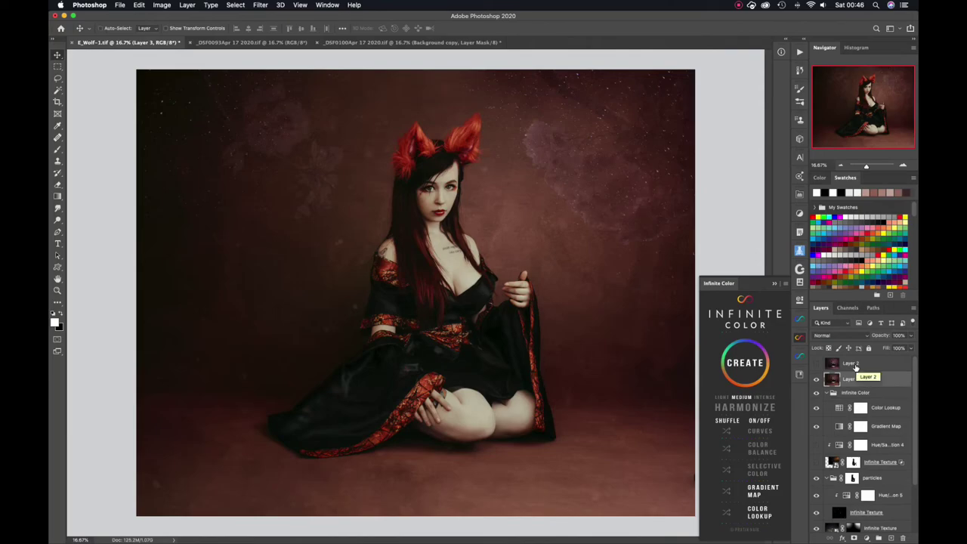
Cycle through further Infinite Color grades to a muted wine-red version and stamp it into a third merged layer
click(744, 363)
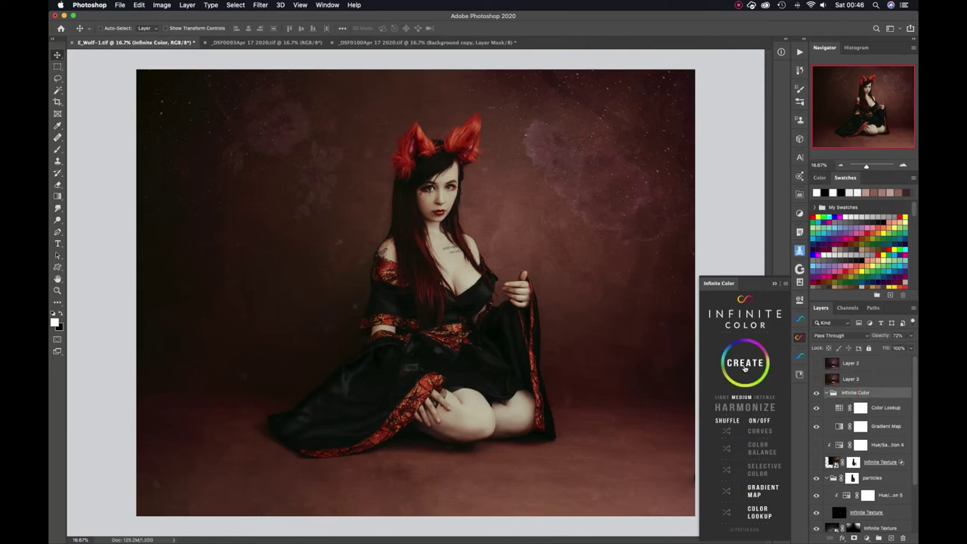
click(747, 364)
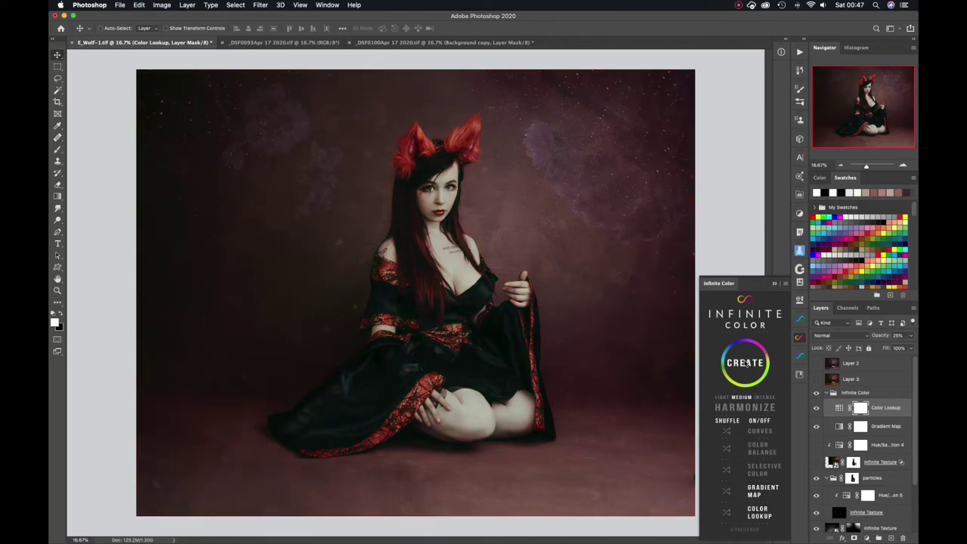
click(745, 363)
click(745, 365)
click(744, 365)
click(743, 363)
click(744, 363)
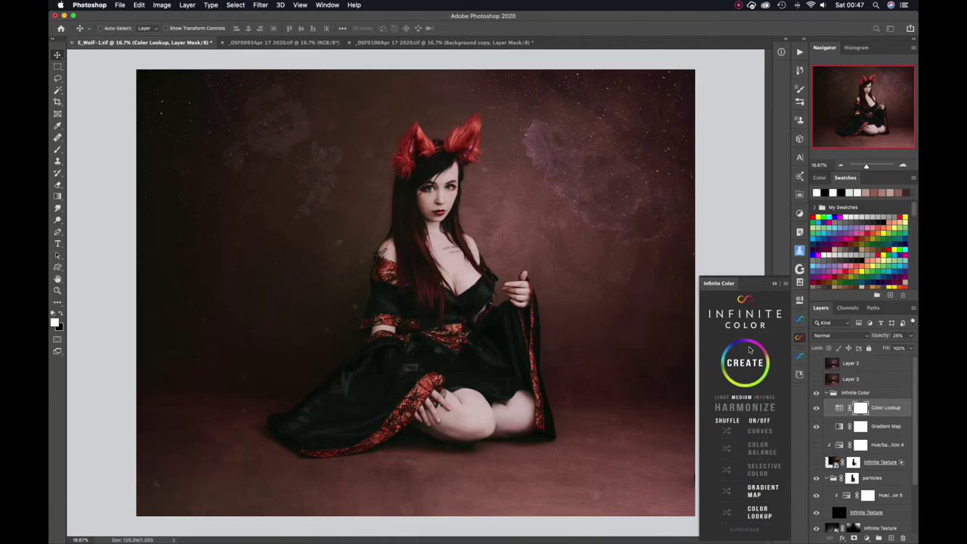
click(748, 360)
click(826, 392)
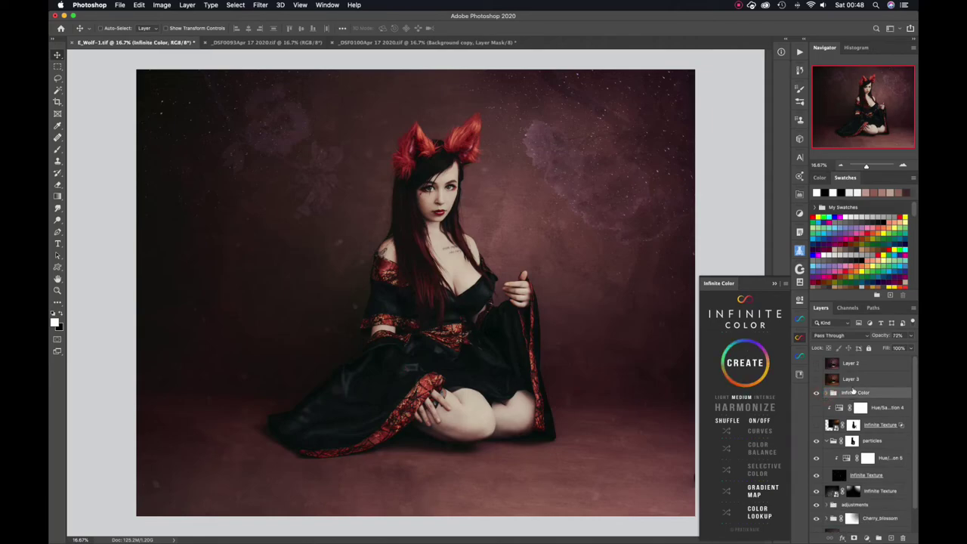
key(alt+shift+super+e)
Compare the three merged color versions by switching Layer 2 and Layer 3 on and off
click(816, 379)
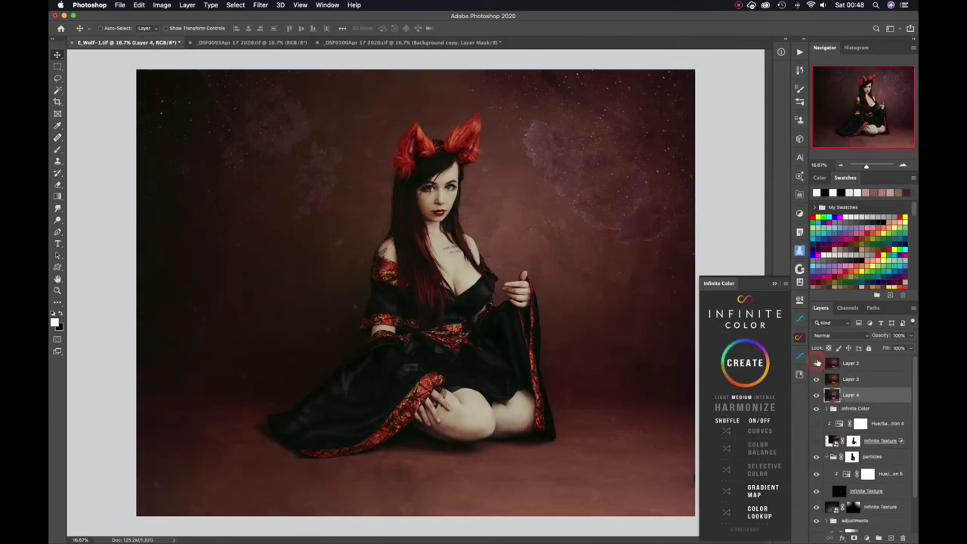
click(816, 363)
click(816, 364)
click(816, 380)
click(816, 381)
click(816, 380)
click(817, 380)
click(816, 380)
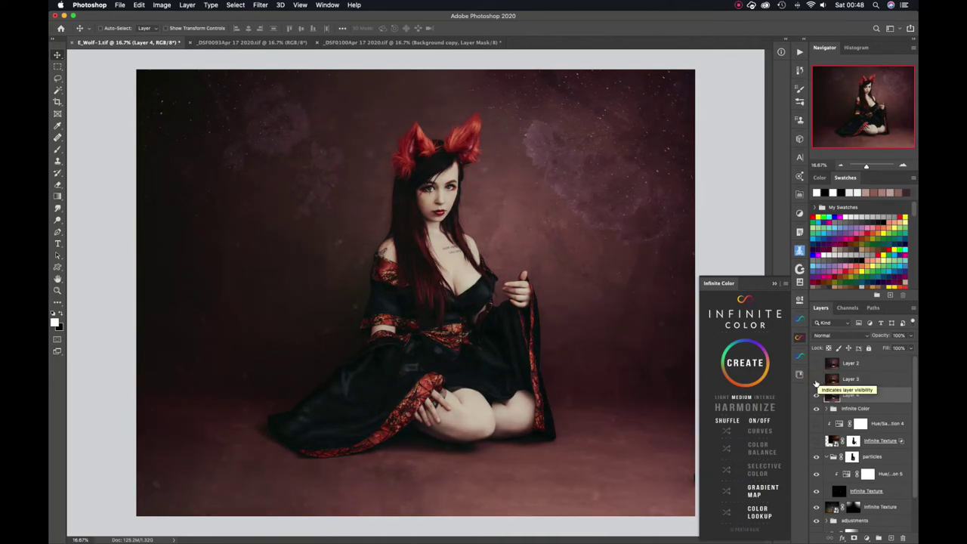
click(816, 379)
Add a black mask to Layer 3 and paint its warmer grade onto the woman's ears, hair and red robe trim
click(869, 380)
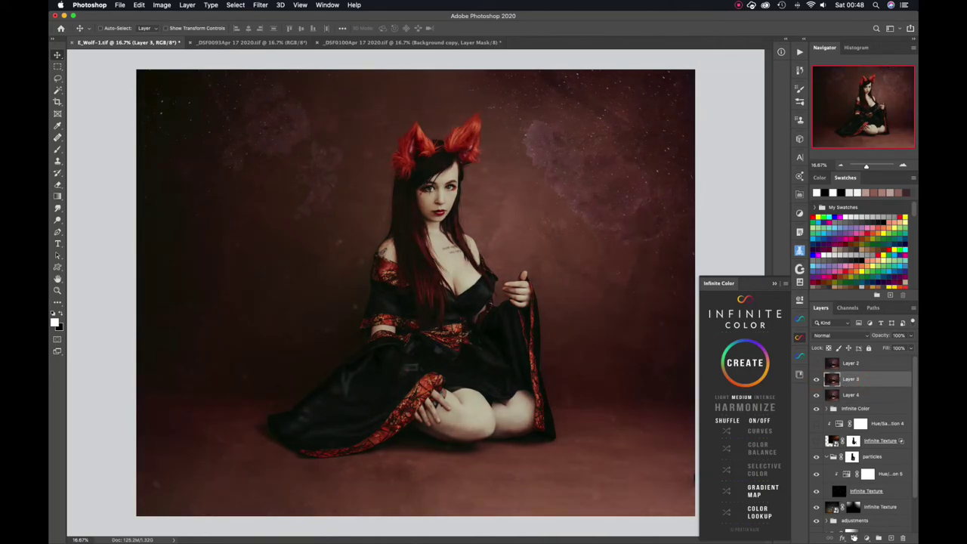
alt+click(852, 537)
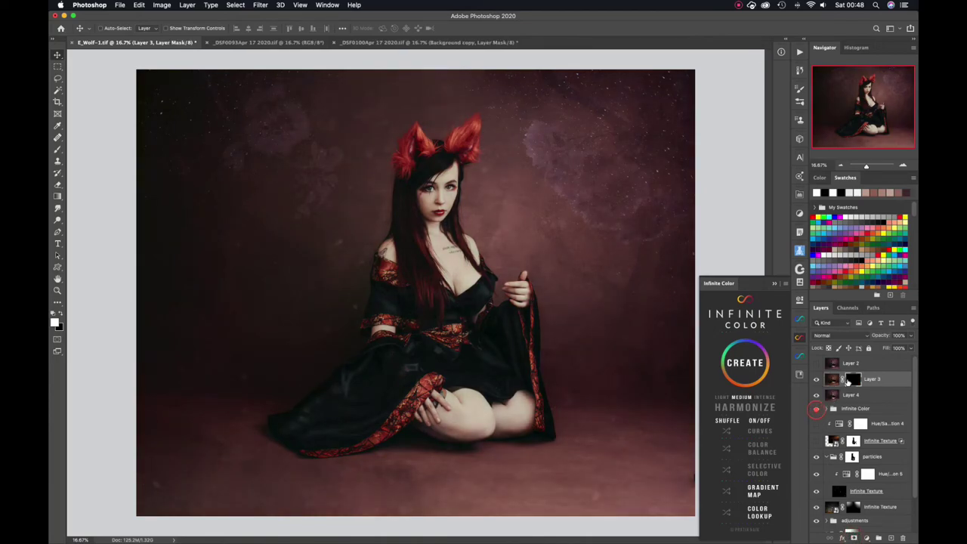
key(b)
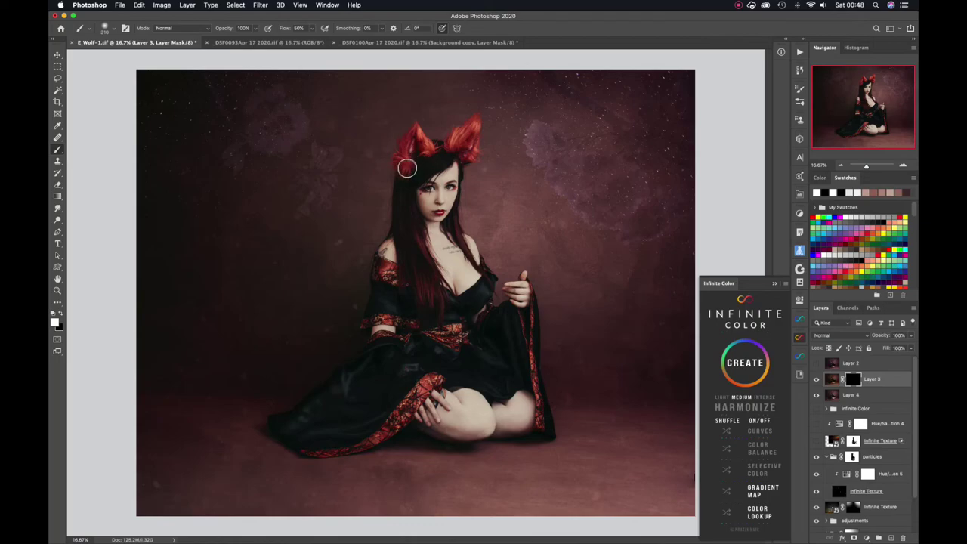
mouse_move(405, 151)
mouse_down()
mouse_move(414, 139)
mouse_move(424, 148)
mouse_move(406, 165)
mouse_move(419, 151)
mouse_up()
drag(470, 170, 459, 170)
mouse_move(472, 125)
mouse_down()
mouse_move(475, 149)
mouse_move(468, 129)
mouse_move(451, 140)
mouse_up()
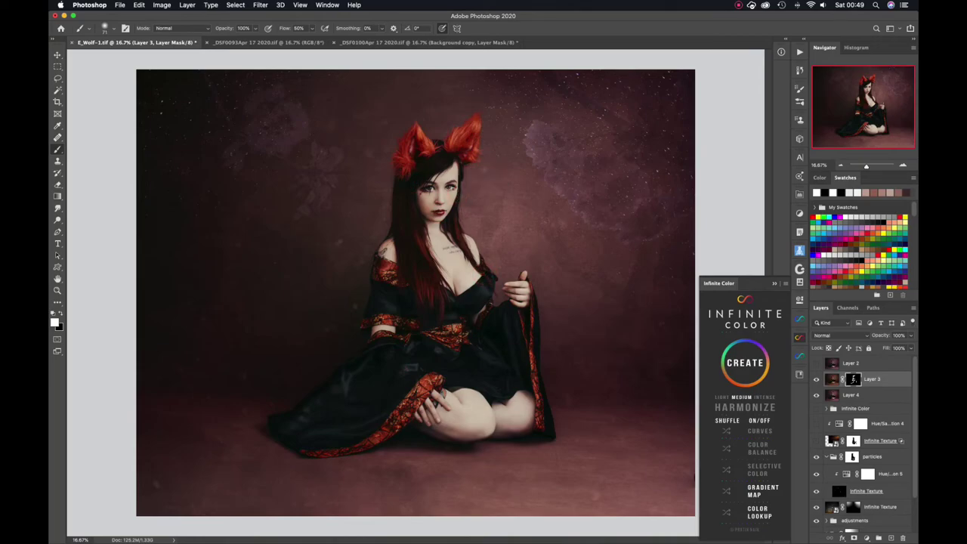
drag(425, 194, 414, 181)
Compare the portrait with and without the Layer 4 color version
click(816, 395)
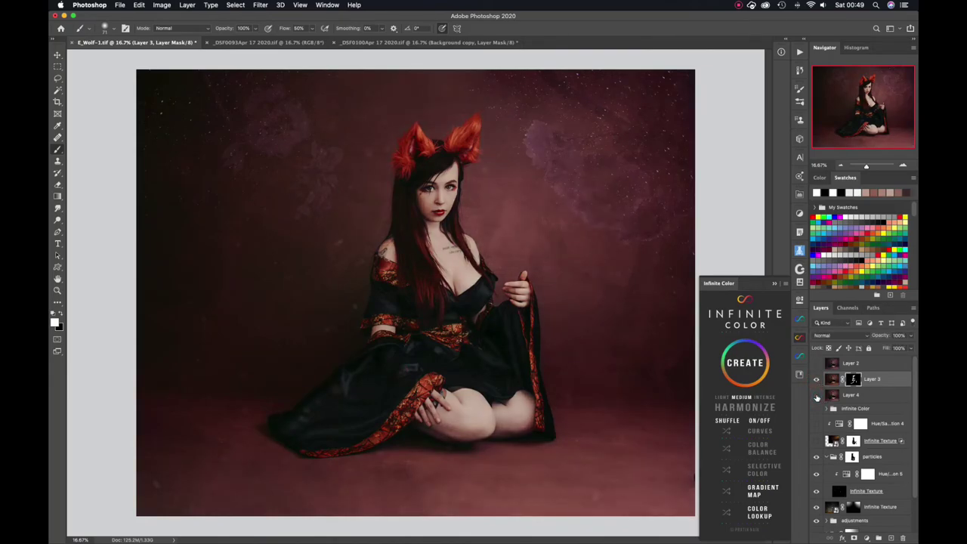
click(816, 395)
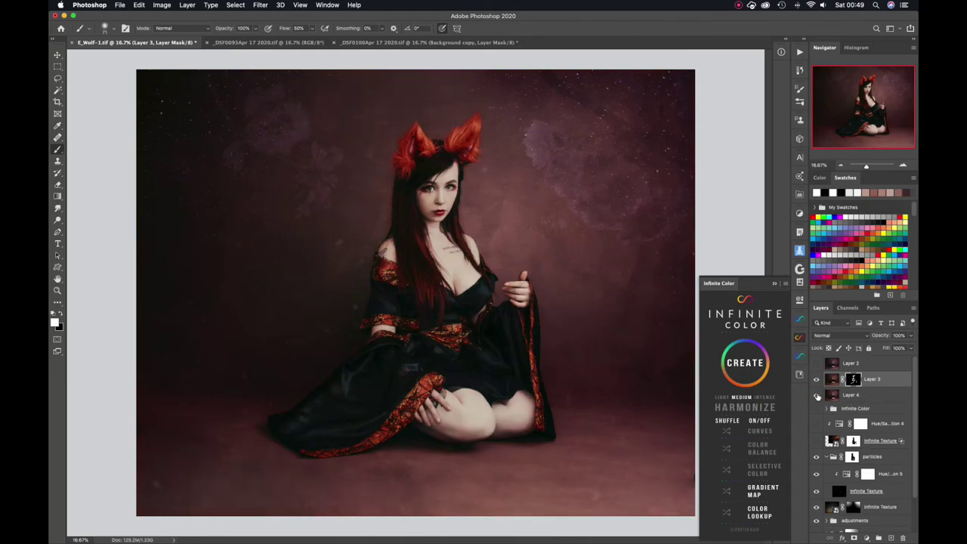
click(816, 396)
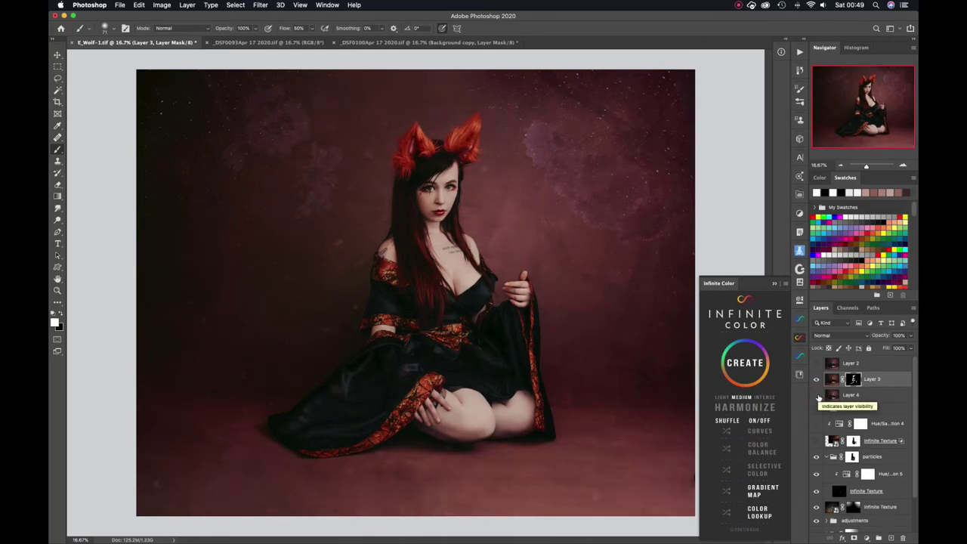
click(816, 396)
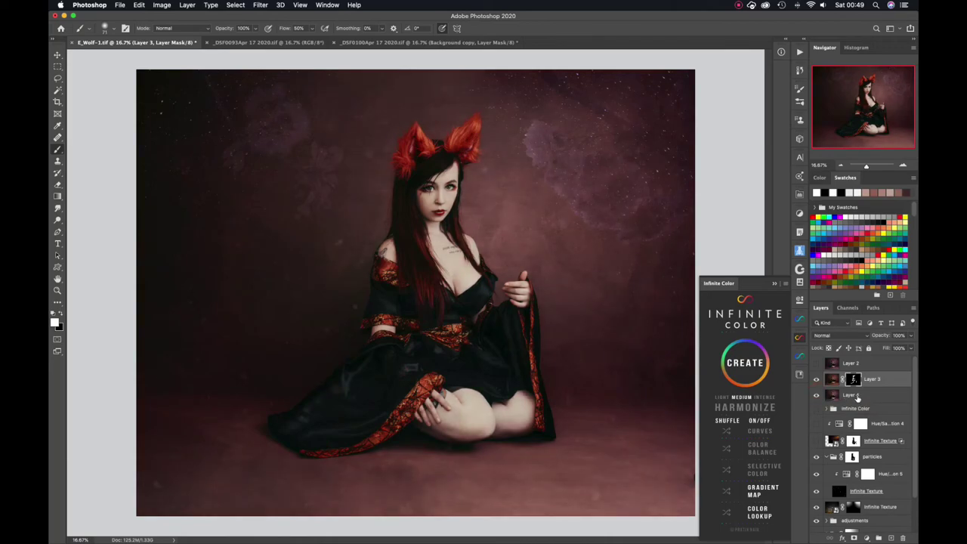
Add a black mask to Layer 4 and reveal its grade along the floor with upward linear gradients from the lower edge
click(861, 397)
alt+click(853, 537)
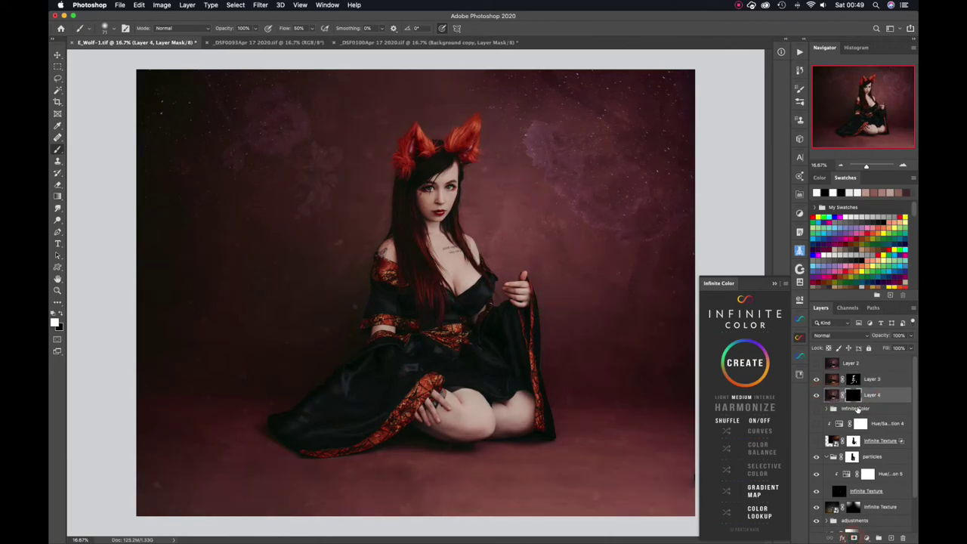
key(g)
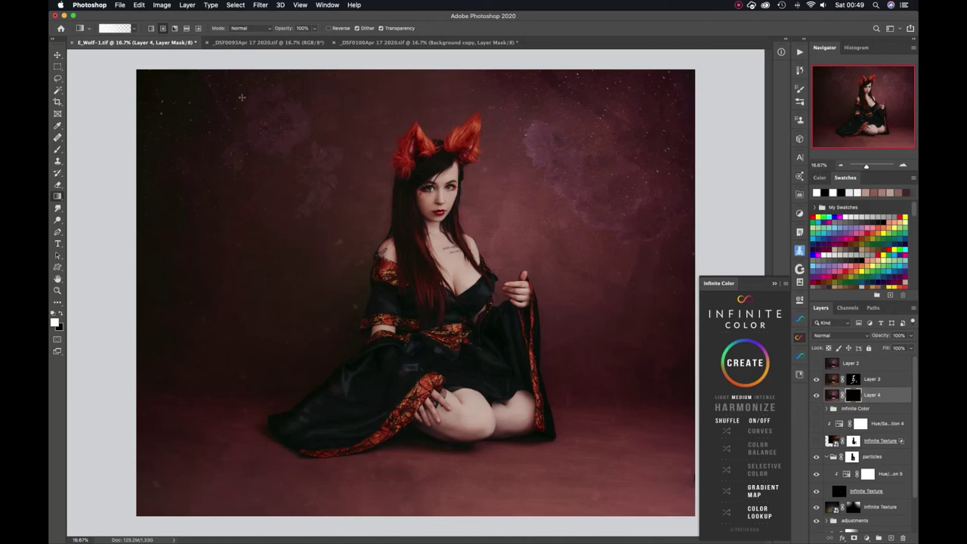
click(151, 28)
drag(428, 521, 429, 434)
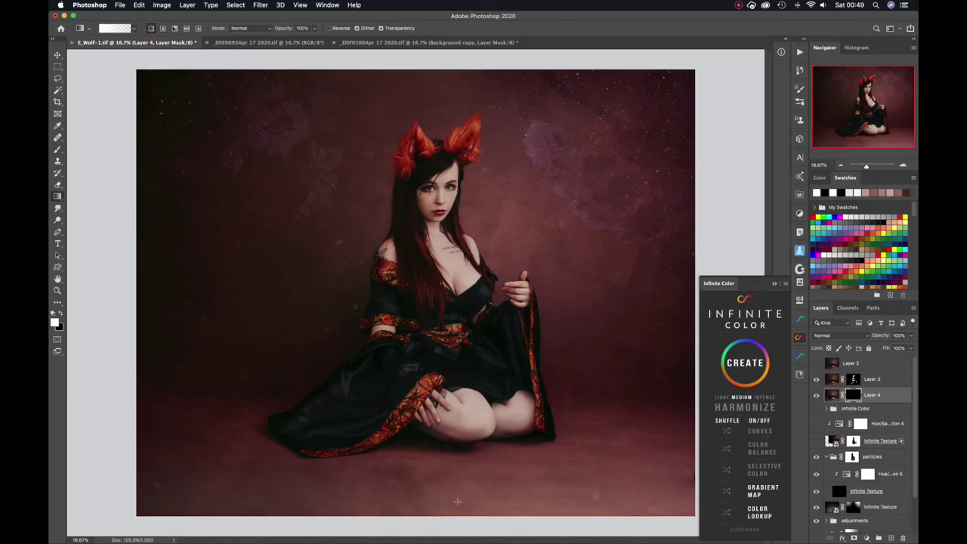
drag(438, 524, 440, 489)
Check Layer 4 with its mask disabled, and add a radial gradient to the mask from the image's upper-right corner
right_click(851, 398)
click(840, 403)
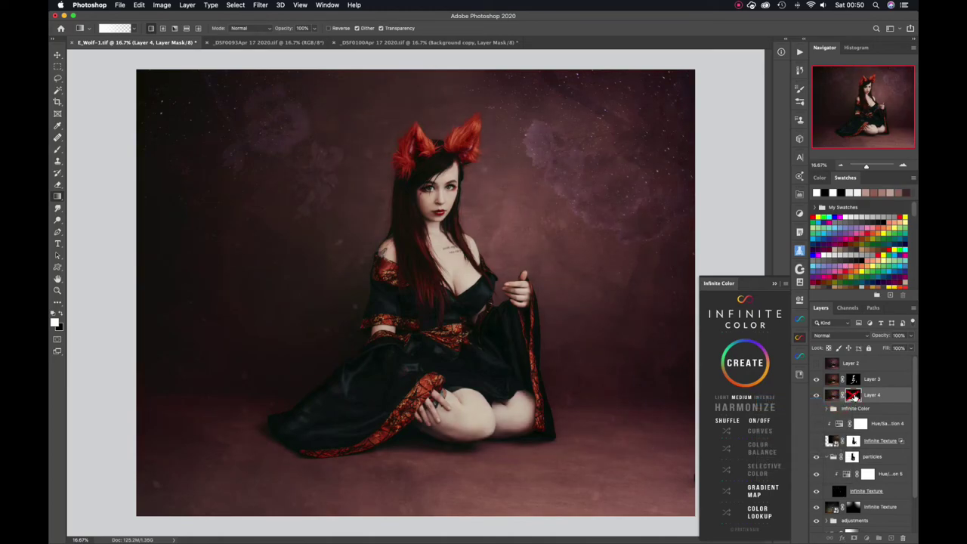
shift+click(853, 396)
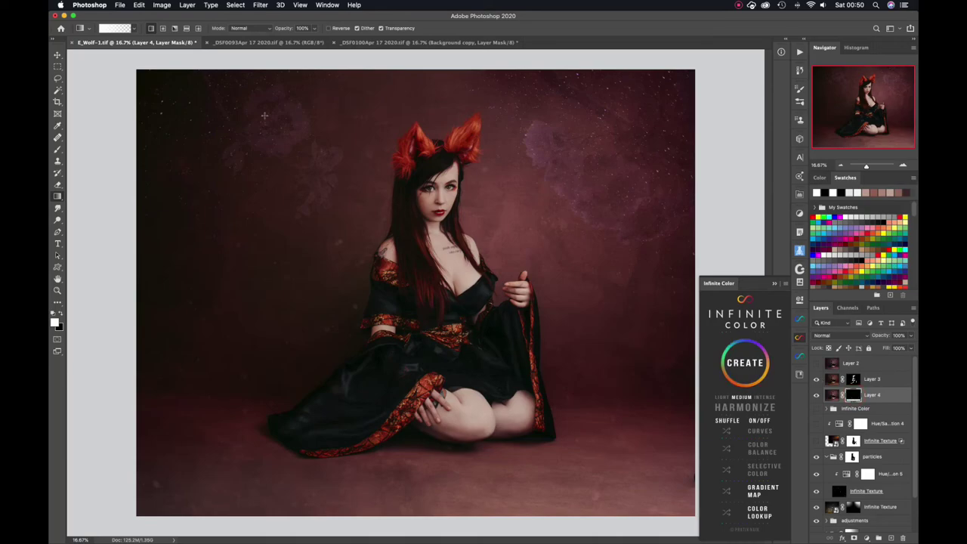
click(162, 28)
drag(691, 72, 520, 312)
Compare the portrait with and without the Layer 2 color version, leaving Layer 2 shown
click(850, 364)
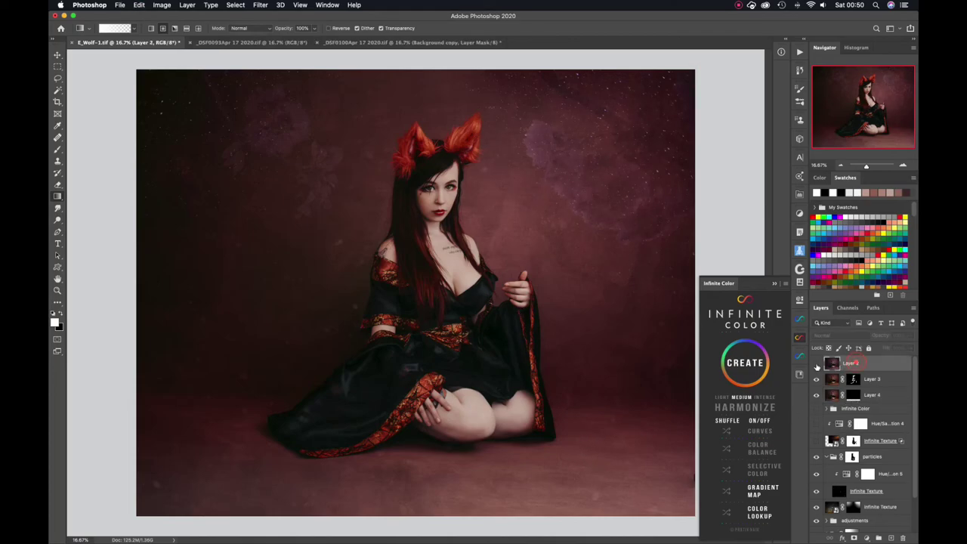
click(815, 364)
click(816, 364)
click(817, 365)
click(817, 364)
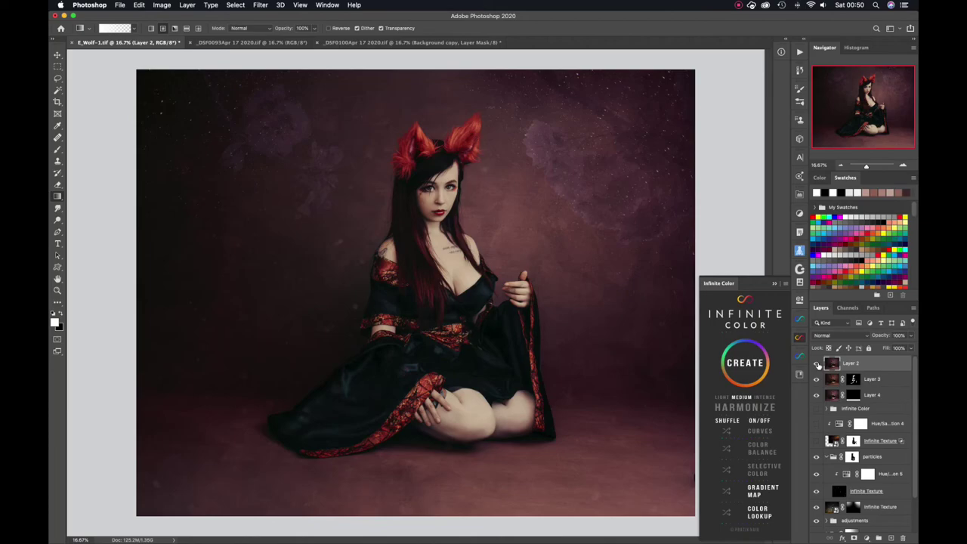
Recheck the Layer 2 grade against the layers beneath by hiding and showing it
click(817, 364)
click(816, 364)
click(817, 364)
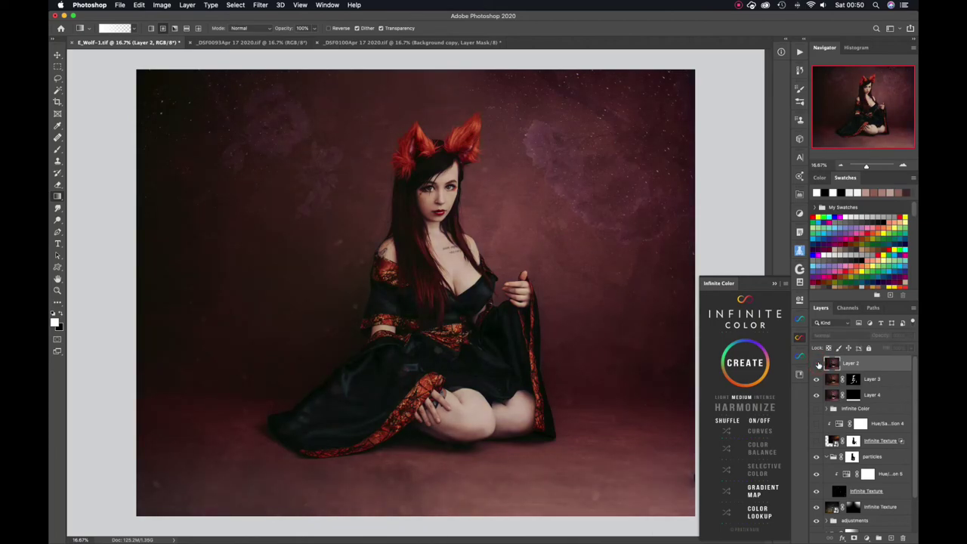
click(817, 364)
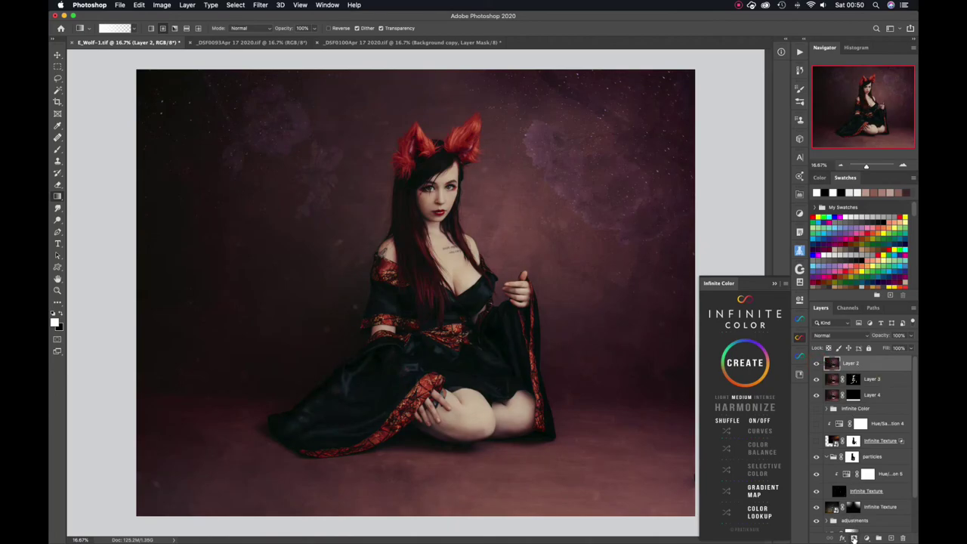
Add a black mask to Layer 2 and reveal its grade with radial gradients down the image's left side and near the upper edge
alt+click(853, 538)
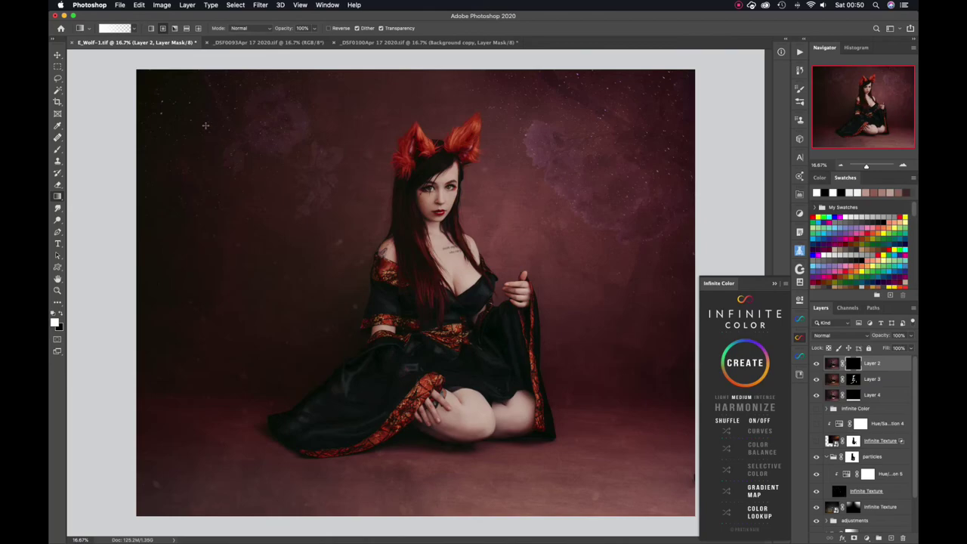
drag(172, 96, 325, 257)
drag(226, 305, 332, 286)
drag(196, 365, 335, 340)
drag(146, 410, 282, 391)
drag(161, 494, 268, 360)
drag(248, 57, 340, 141)
Add a downward linear gradient from the image's upper edge to Layer 2's mask, and check the layer with its mask disabled
click(150, 28)
drag(322, 58, 351, 146)
right_click(853, 364)
click(841, 368)
click(851, 364)
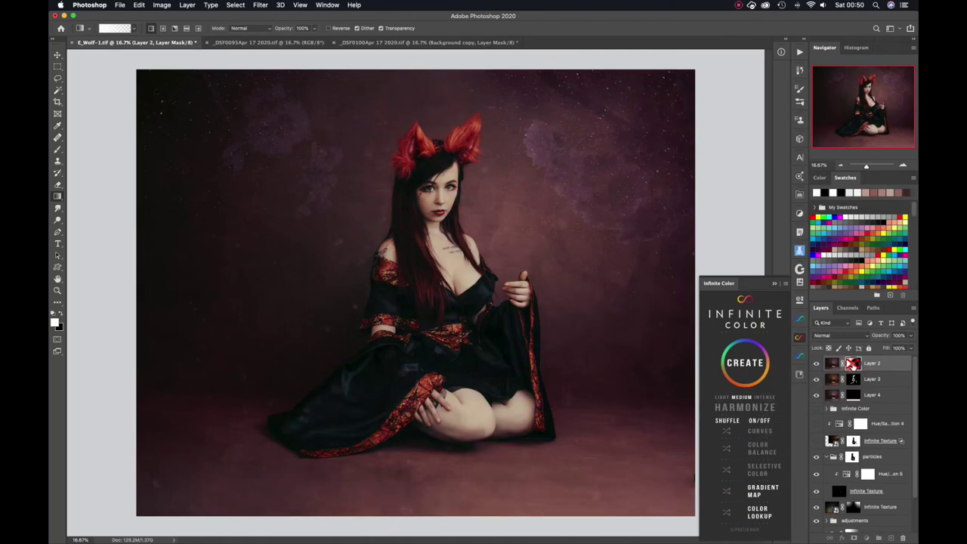
Brush white into Layer 2's mask over the backdrop beside the robe, adjust the brush flow, and put Infinite Color away
key(b)
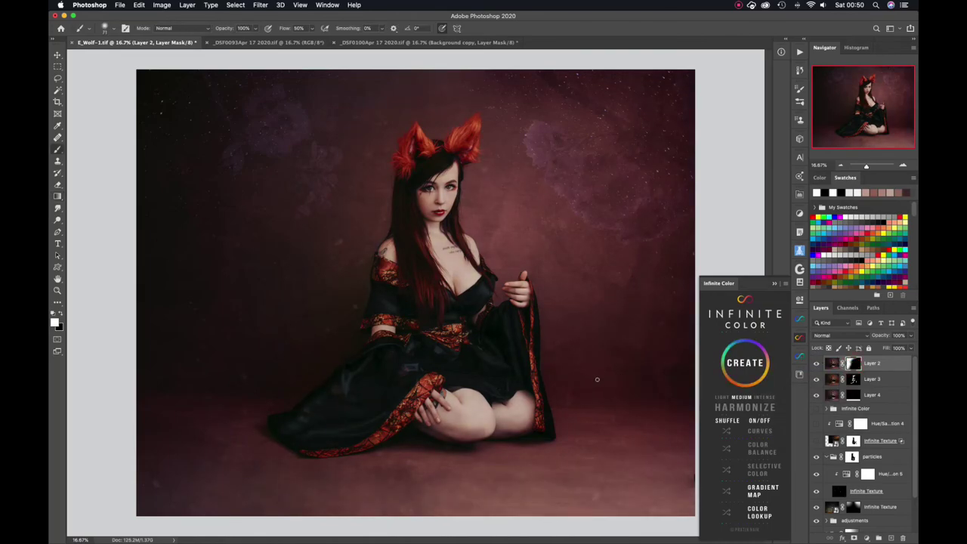
drag(596, 379, 633, 391)
key(shift+0)
key(shift+4)
click(799, 337)
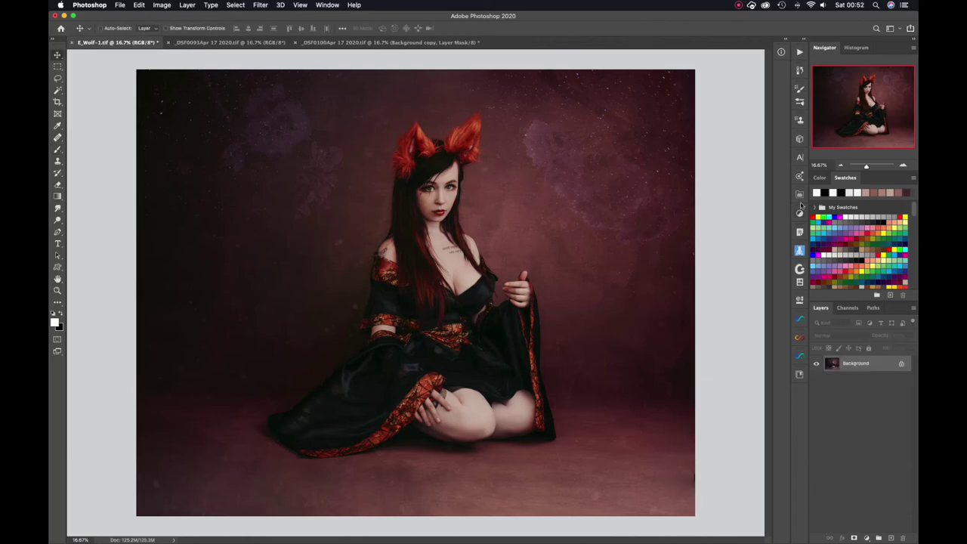
Generate luminosity masks for the flattened portrait with the Easy Panel action
click(800, 194)
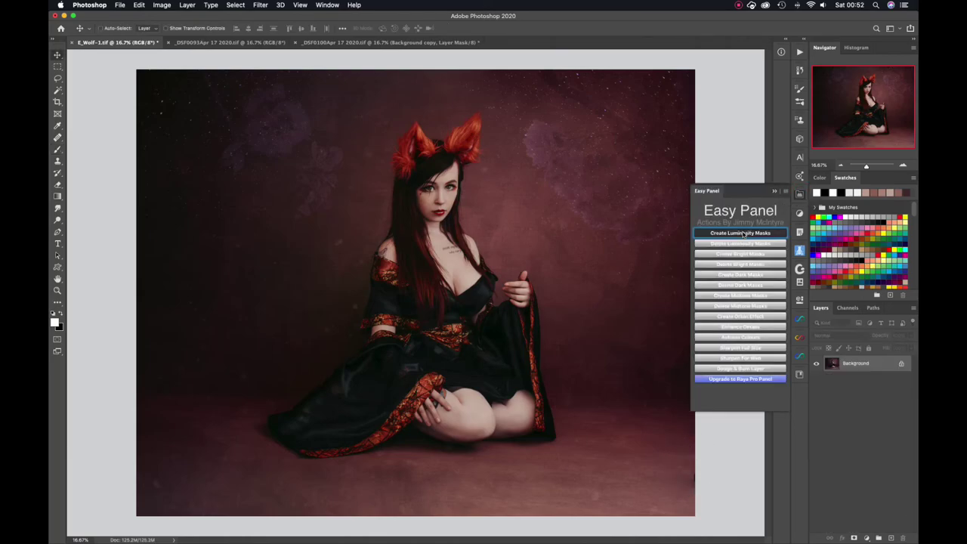
click(742, 232)
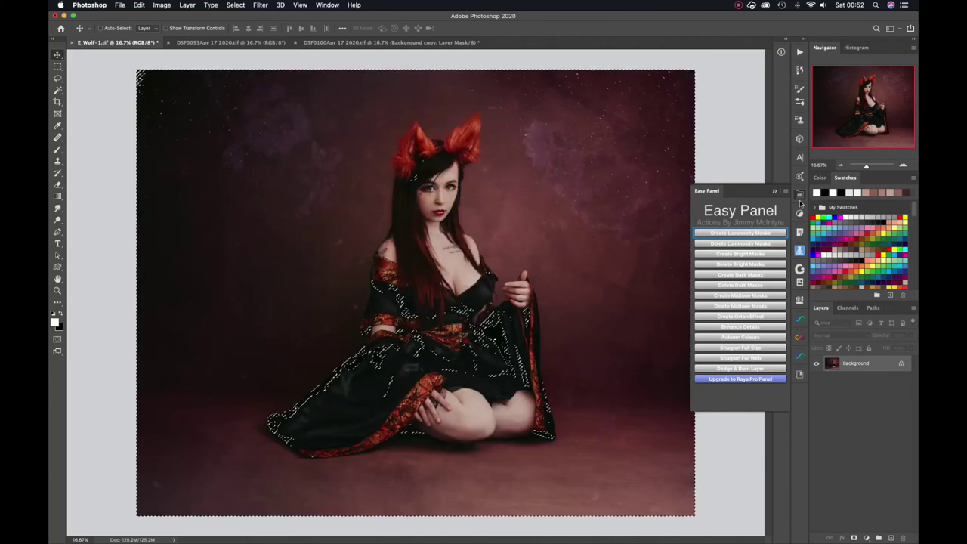
click(799, 194)
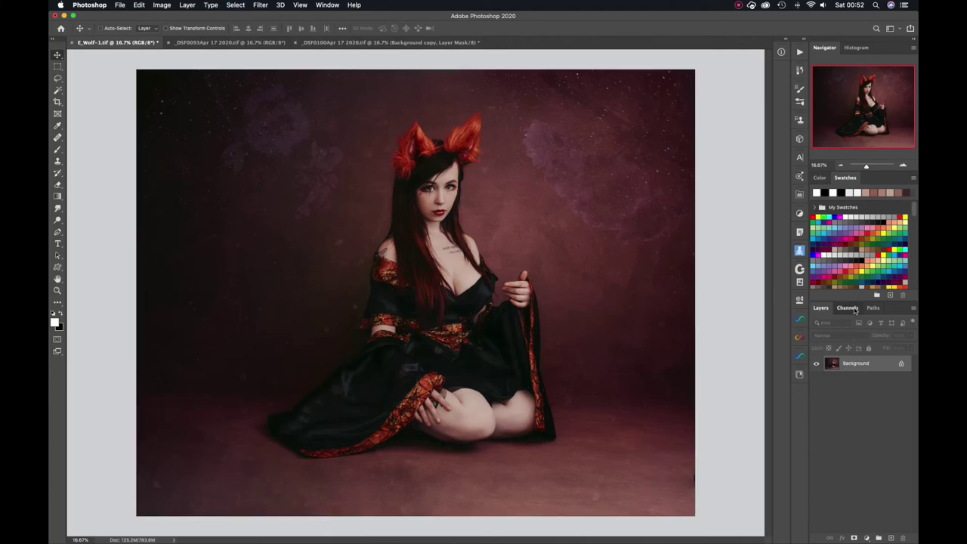
Preview the Brights 1 to 3 luminosity channels and load Brights 3 as a selection
click(848, 308)
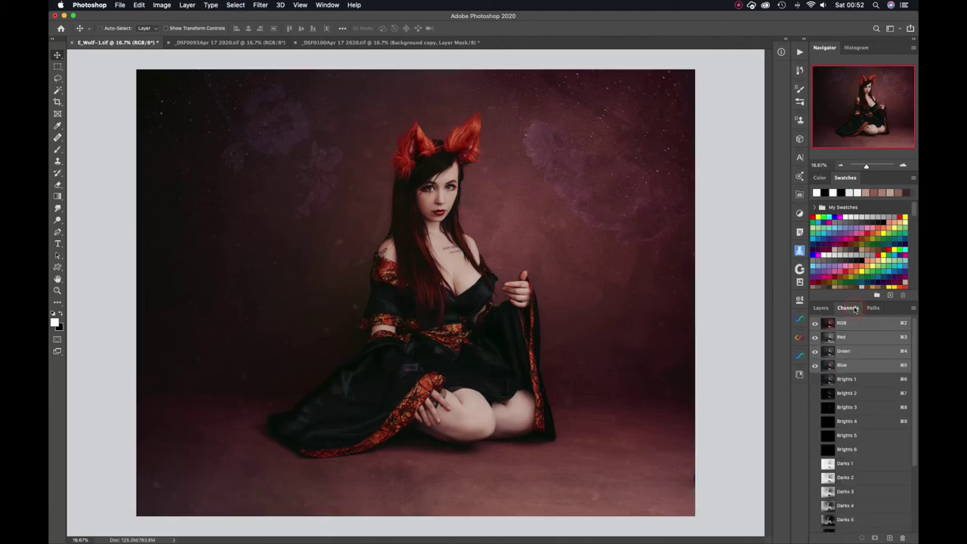
click(860, 379)
click(853, 382)
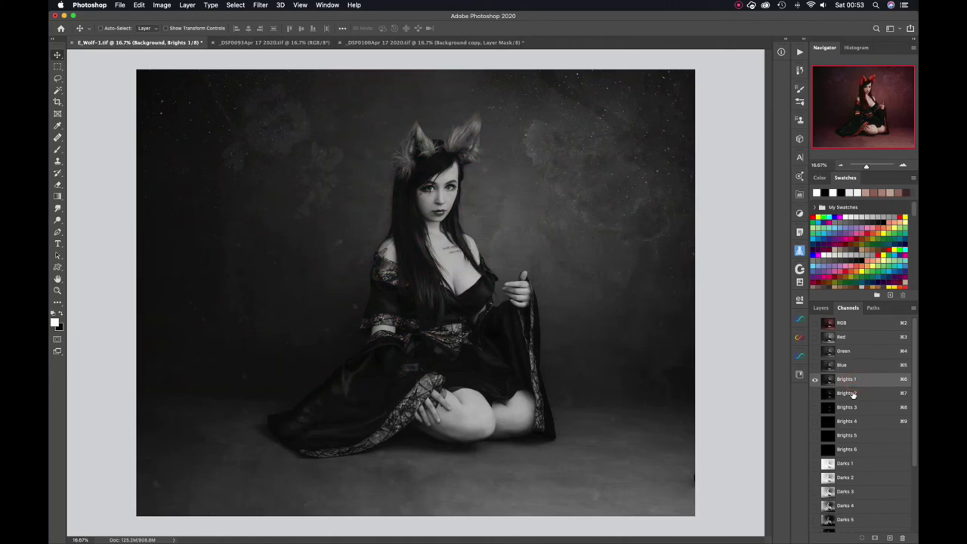
click(852, 394)
click(852, 407)
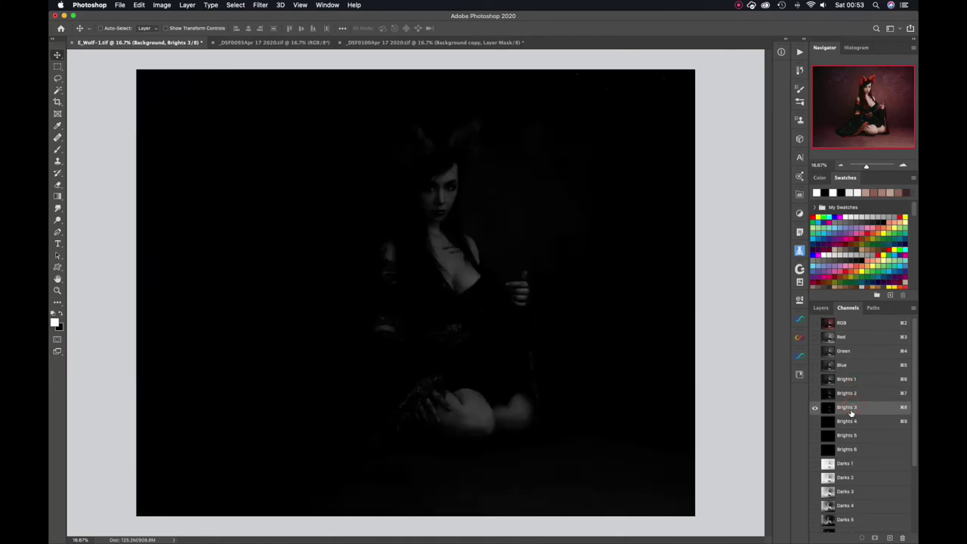
key(super)
super+click(829, 409)
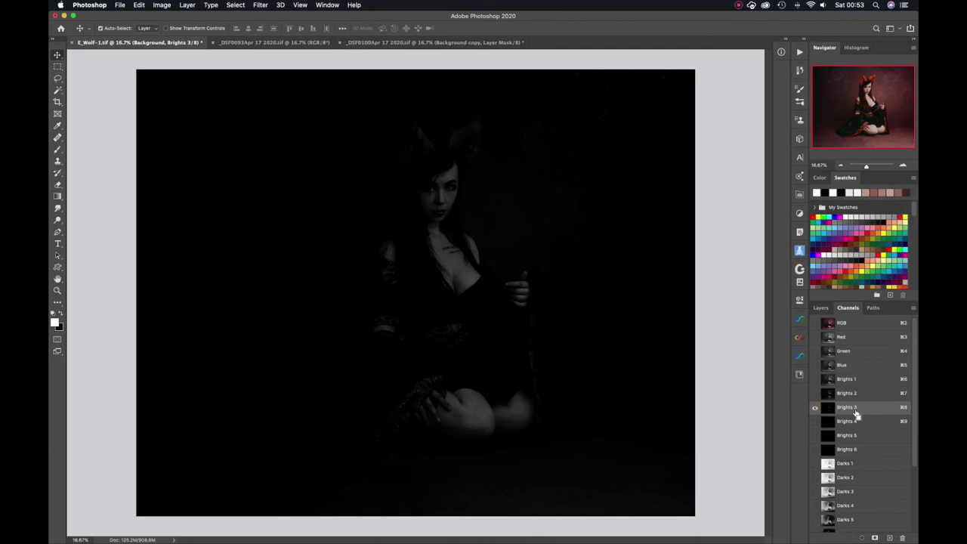
Return to the RGB composite, add a Curves layer named b3 masked by the selection, and raise its midpoint to input 107, output 153
click(844, 322)
click(821, 308)
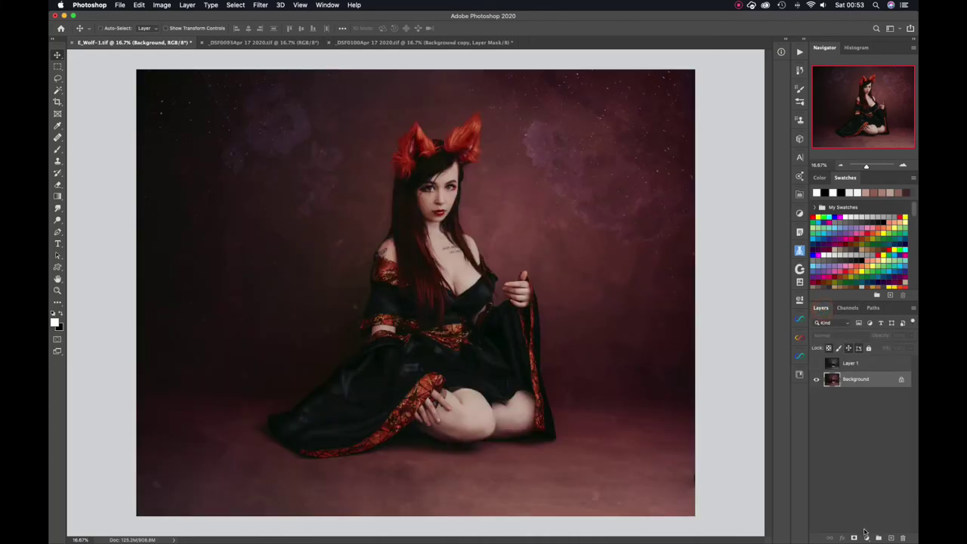
click(867, 536)
click(862, 412)
text(b3)
key(Return)
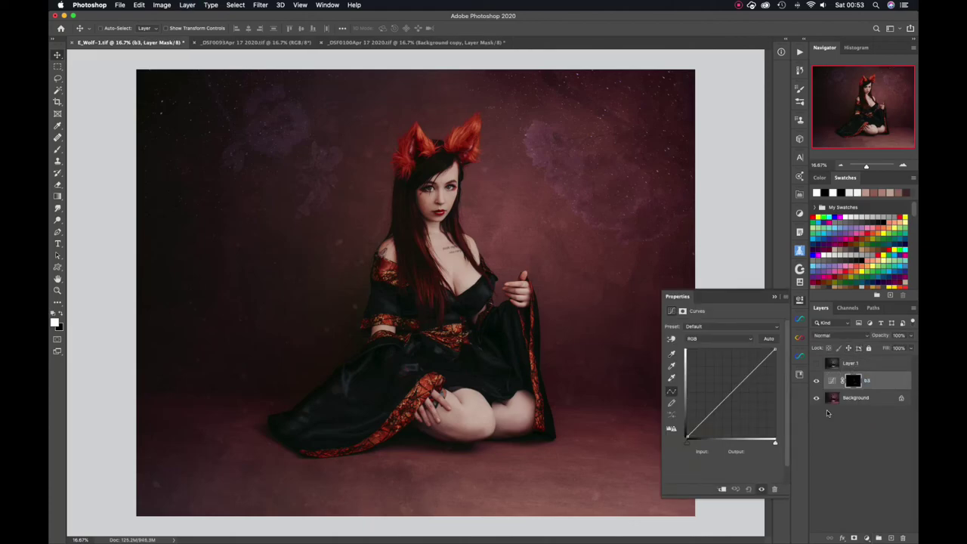
drag(731, 392, 724, 385)
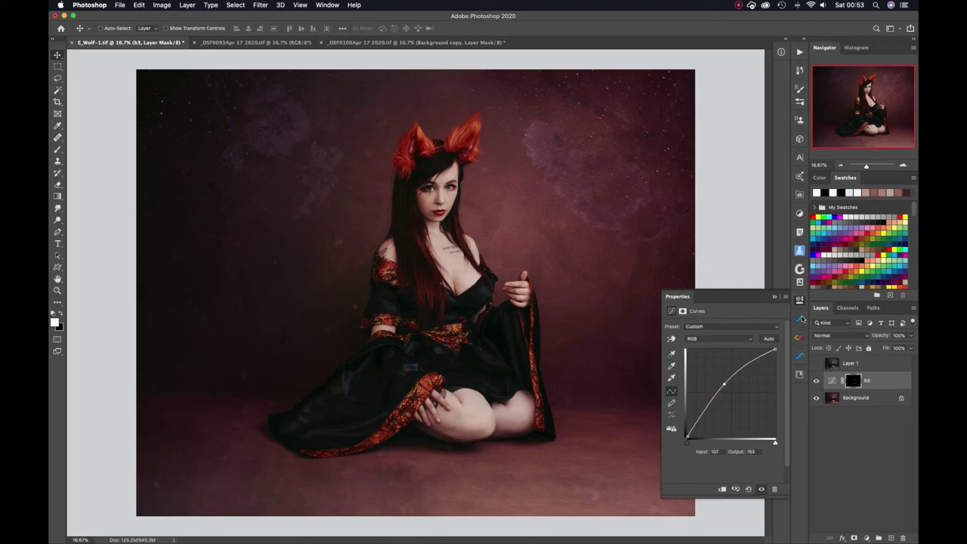
click(800, 300)
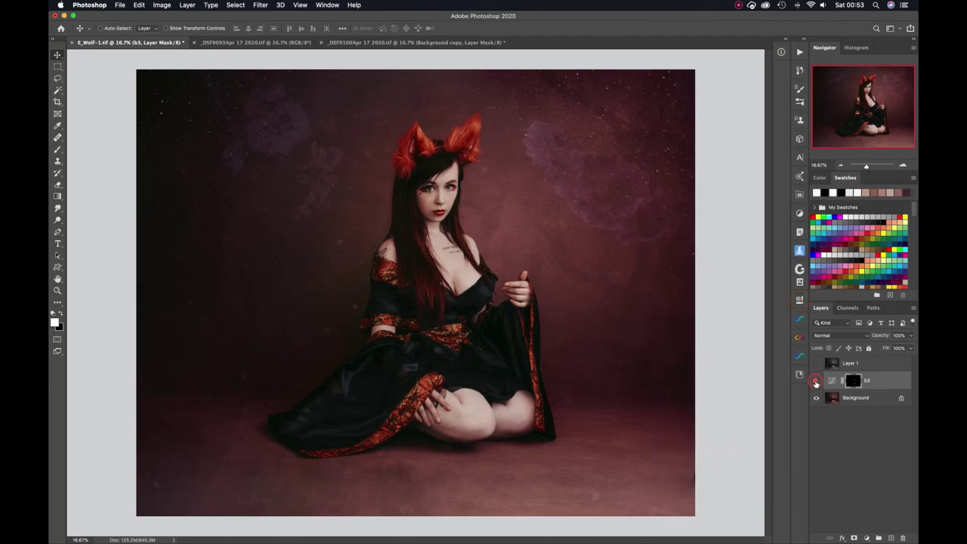
Compare the portrait with and without the b3 Curves brightening, leaving b3 shown
click(816, 382)
click(816, 383)
click(816, 382)
click(816, 383)
click(816, 382)
click(817, 382)
Preview the Darks 3 and Darks 6 luminosity channels and load Darks 6 as a selection
click(846, 308)
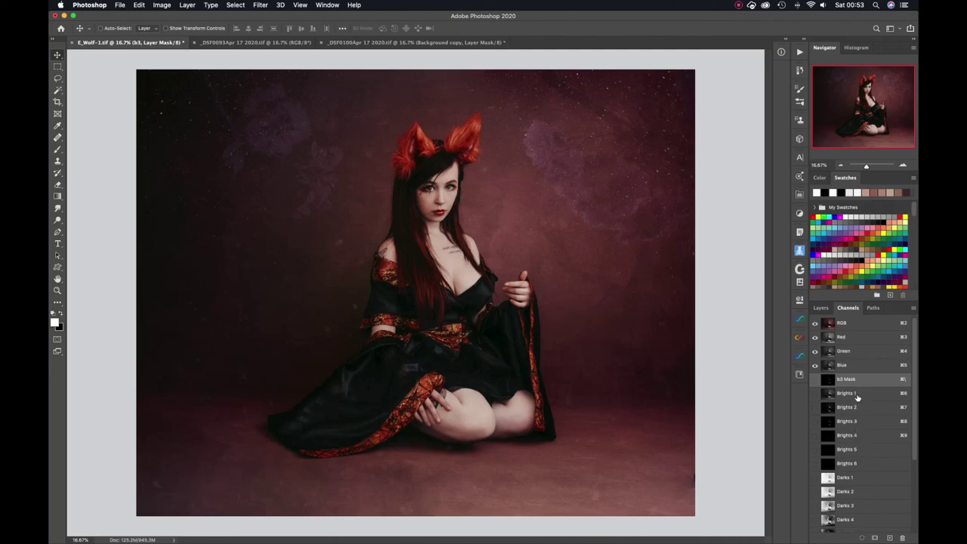
click(846, 505)
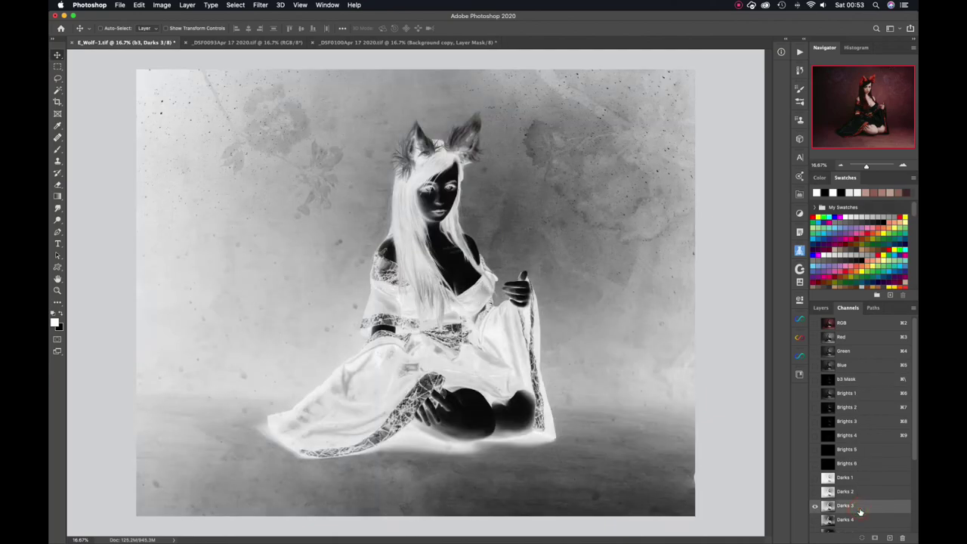
scroll(912, 405, down, 5)
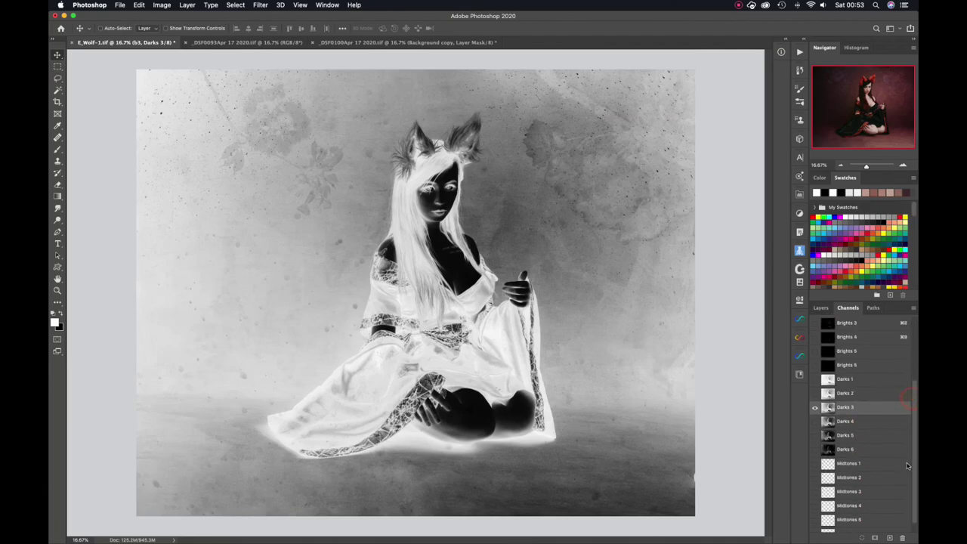
click(846, 448)
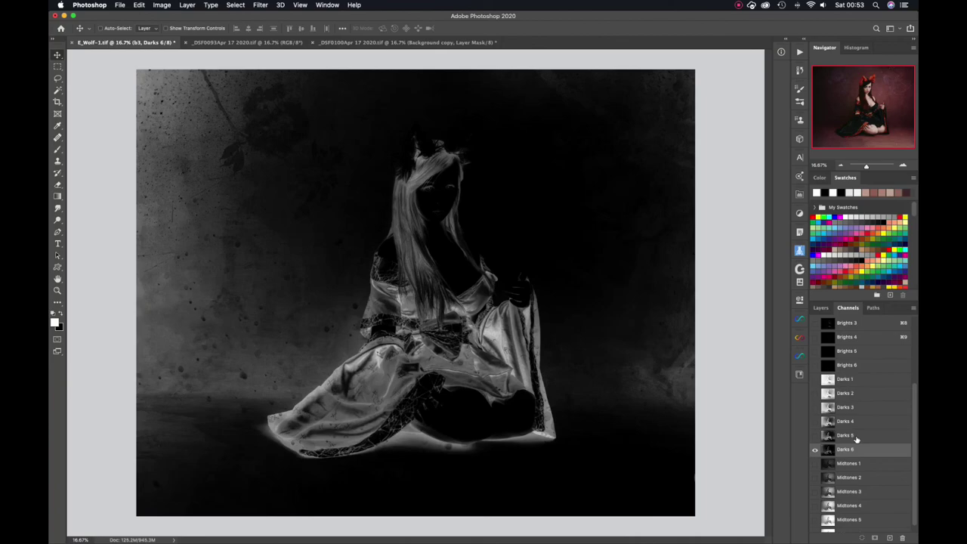
super+click(827, 450)
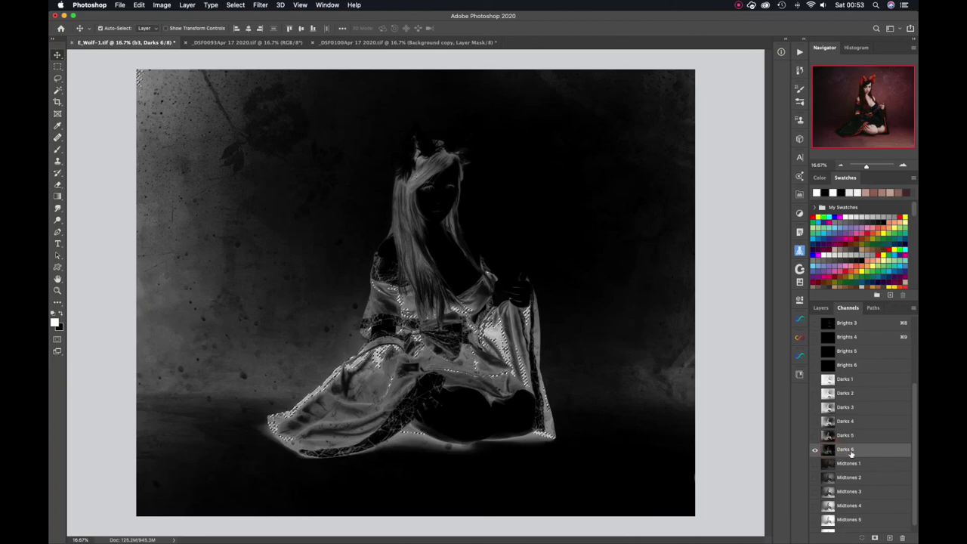
Return to the RGB composite, add a Curves layer named d6 masked by the selection, and pull its midpoint slightly down
scroll(880, 363, up, 5)
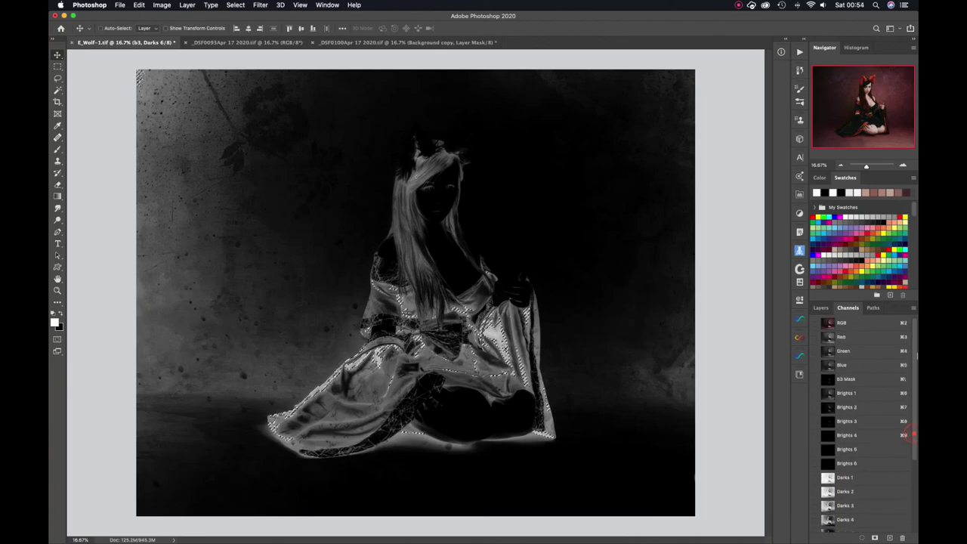
click(868, 322)
click(820, 307)
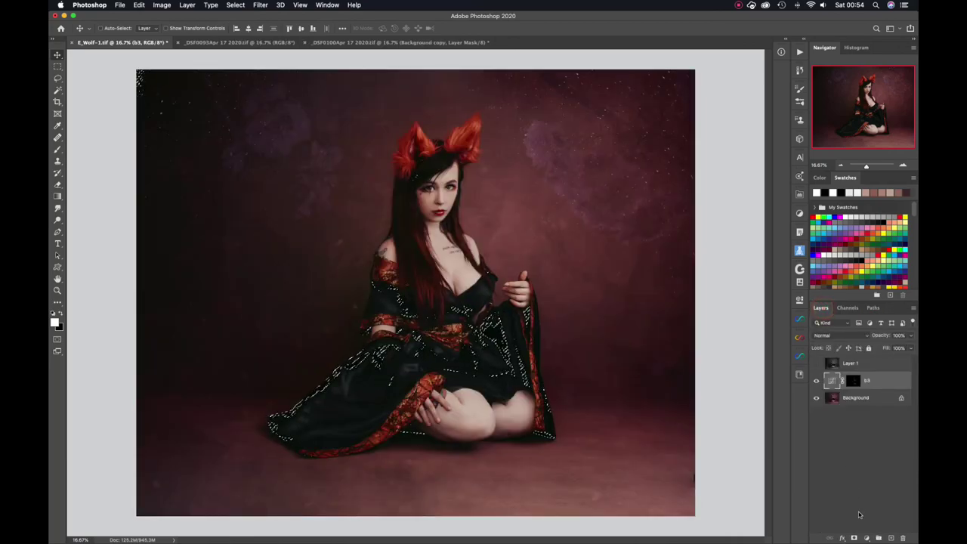
click(866, 537)
click(865, 411)
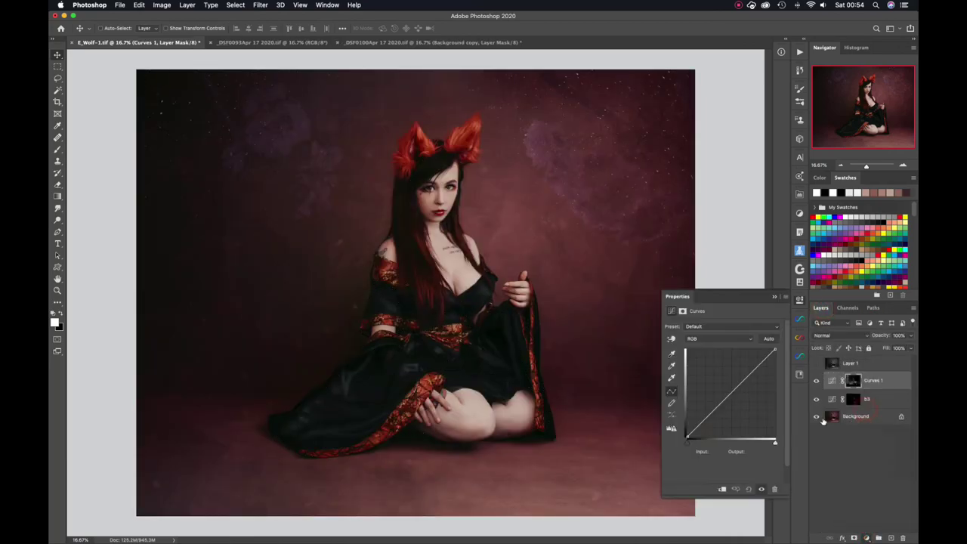
text(d6)
key(Return)
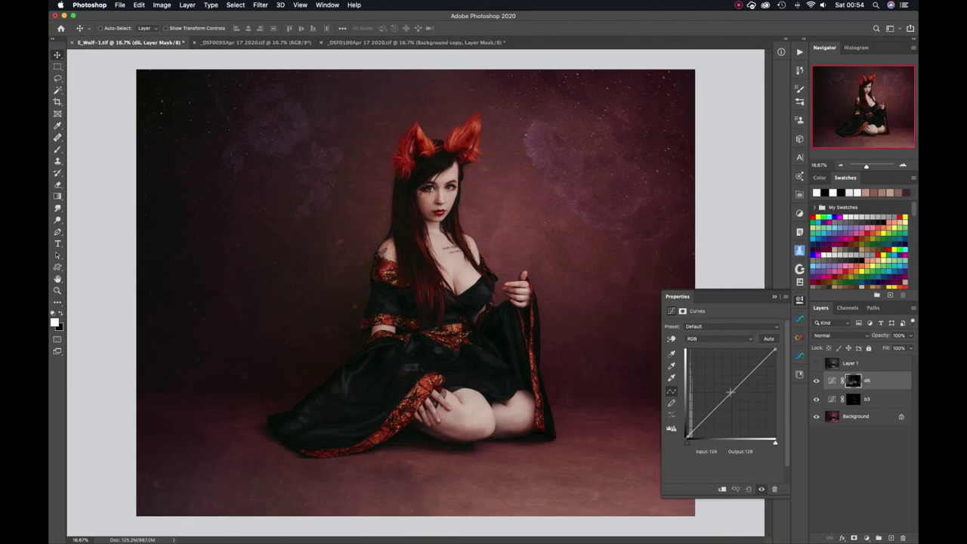
mouse_move(730, 391)
mouse_down()
mouse_move(736, 410)
mouse_move(709, 378)
mouse_move(744, 396)
mouse_move(723, 386)
mouse_move(731, 393)
mouse_up()
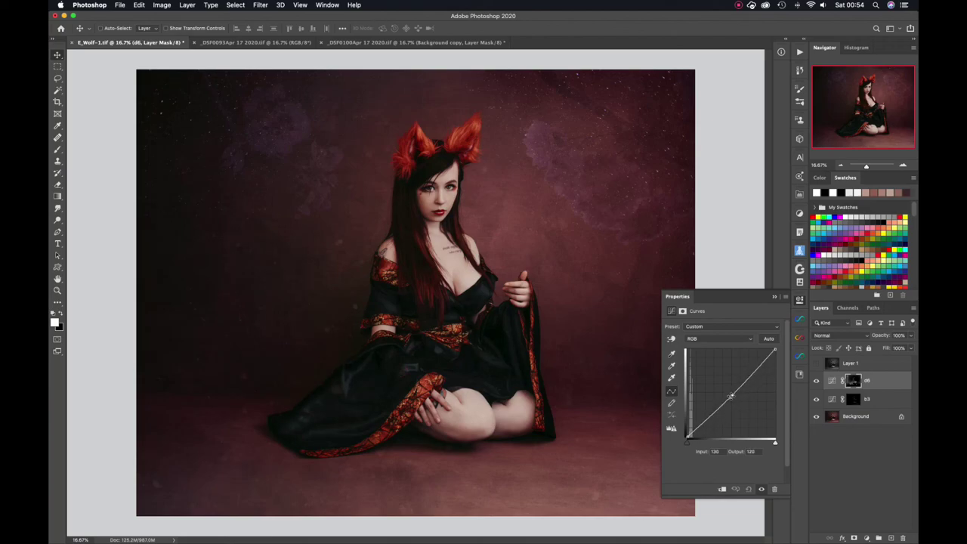
click(800, 300)
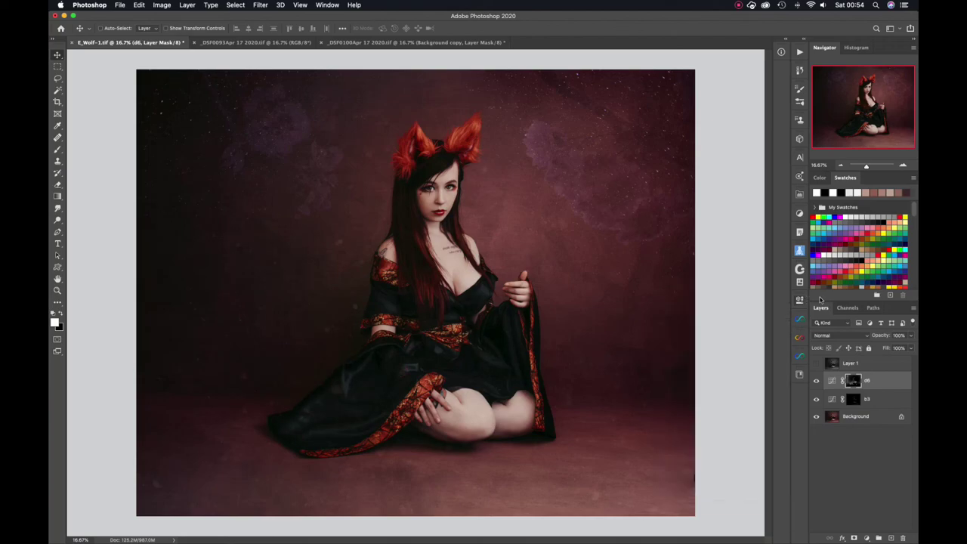
Delete the luminosity mask channels with the Easy Panel action and save the document
click(800, 195)
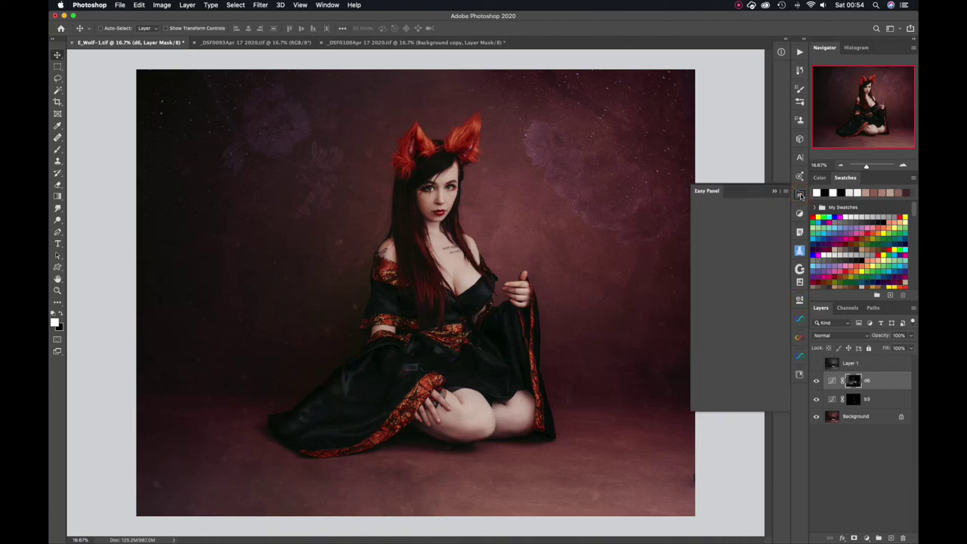
click(740, 244)
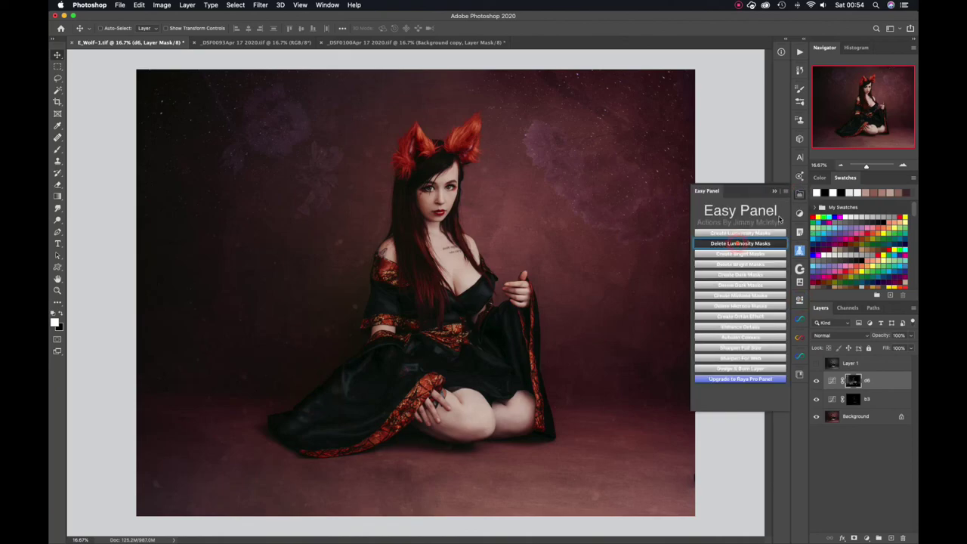
click(799, 195)
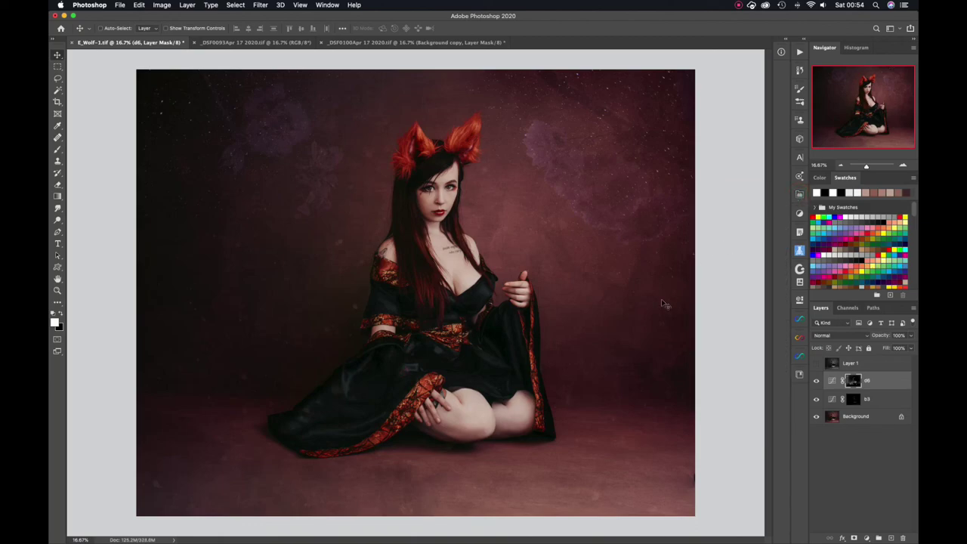
key(super+s)
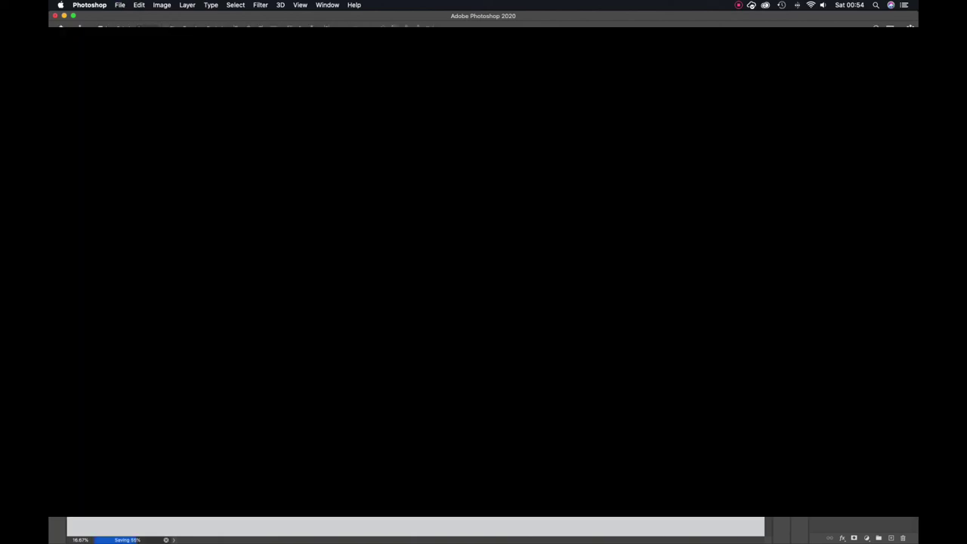